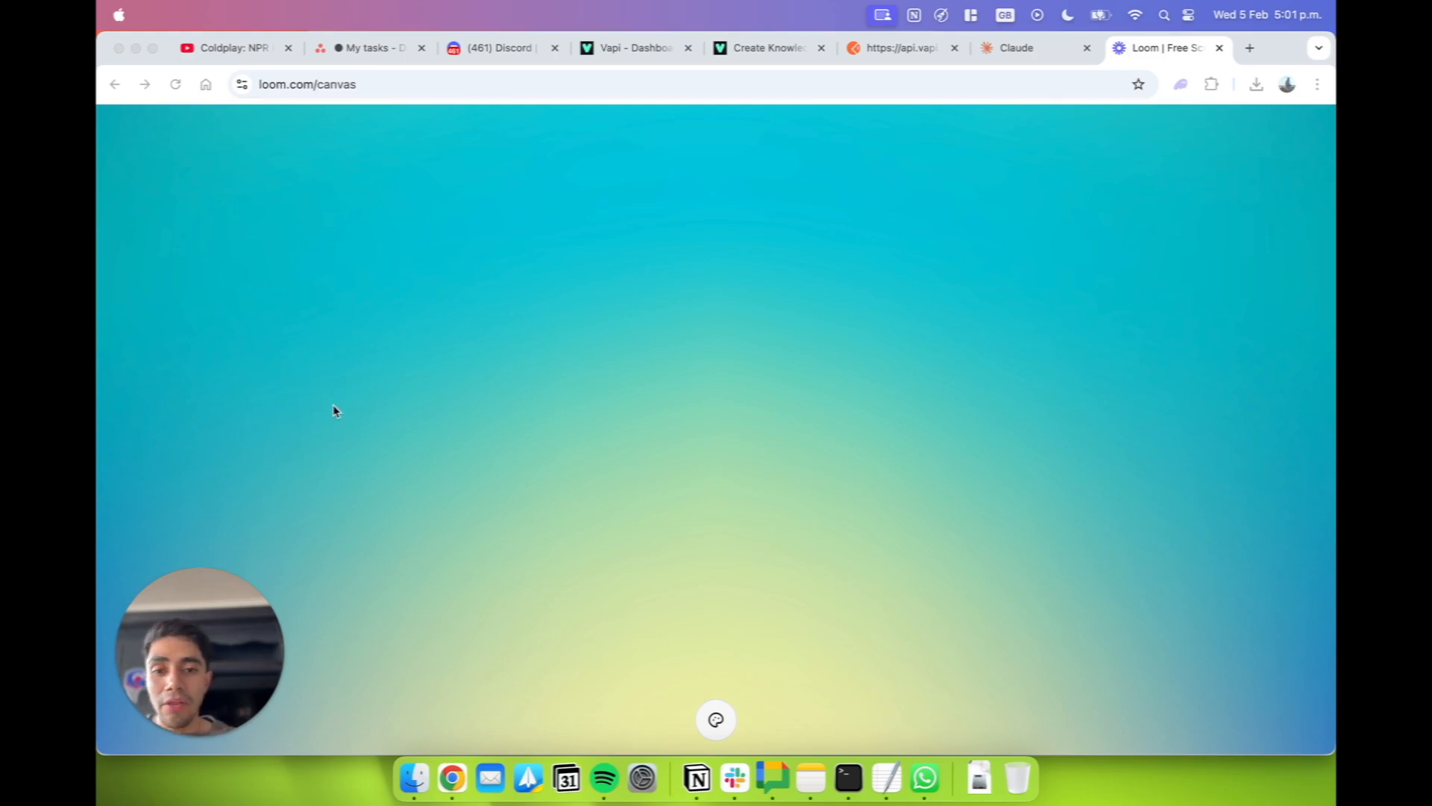
Switch to the Vapi dashboard and examine the Knowledge Base setting in the Project Manager assistant copy's model configuration.
{"action": "left_click", "coordinate": [654, 54]}
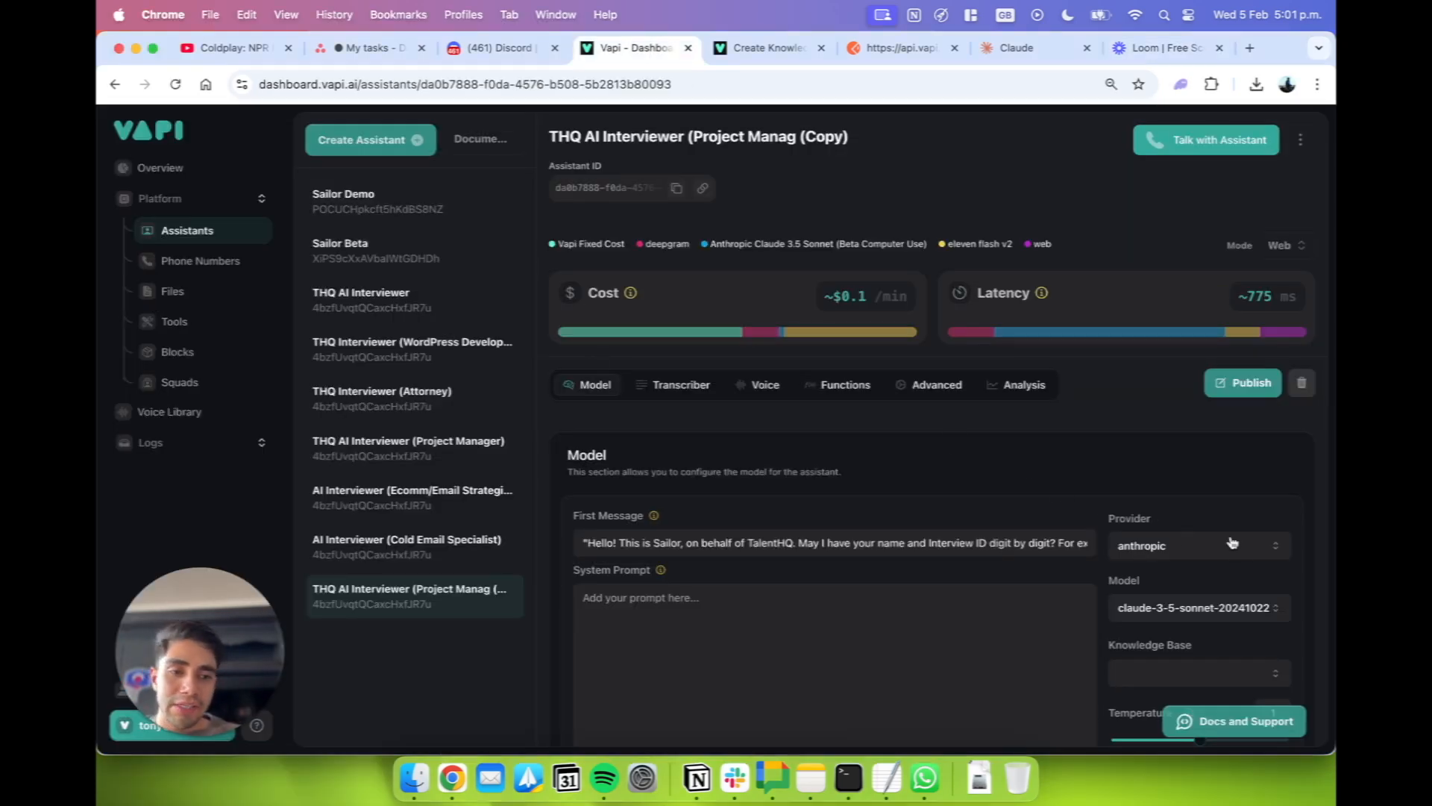
{"action": "scroll", "coordinate": [1311, 640], "scroll_direction": "up", "scroll_amount": 5}
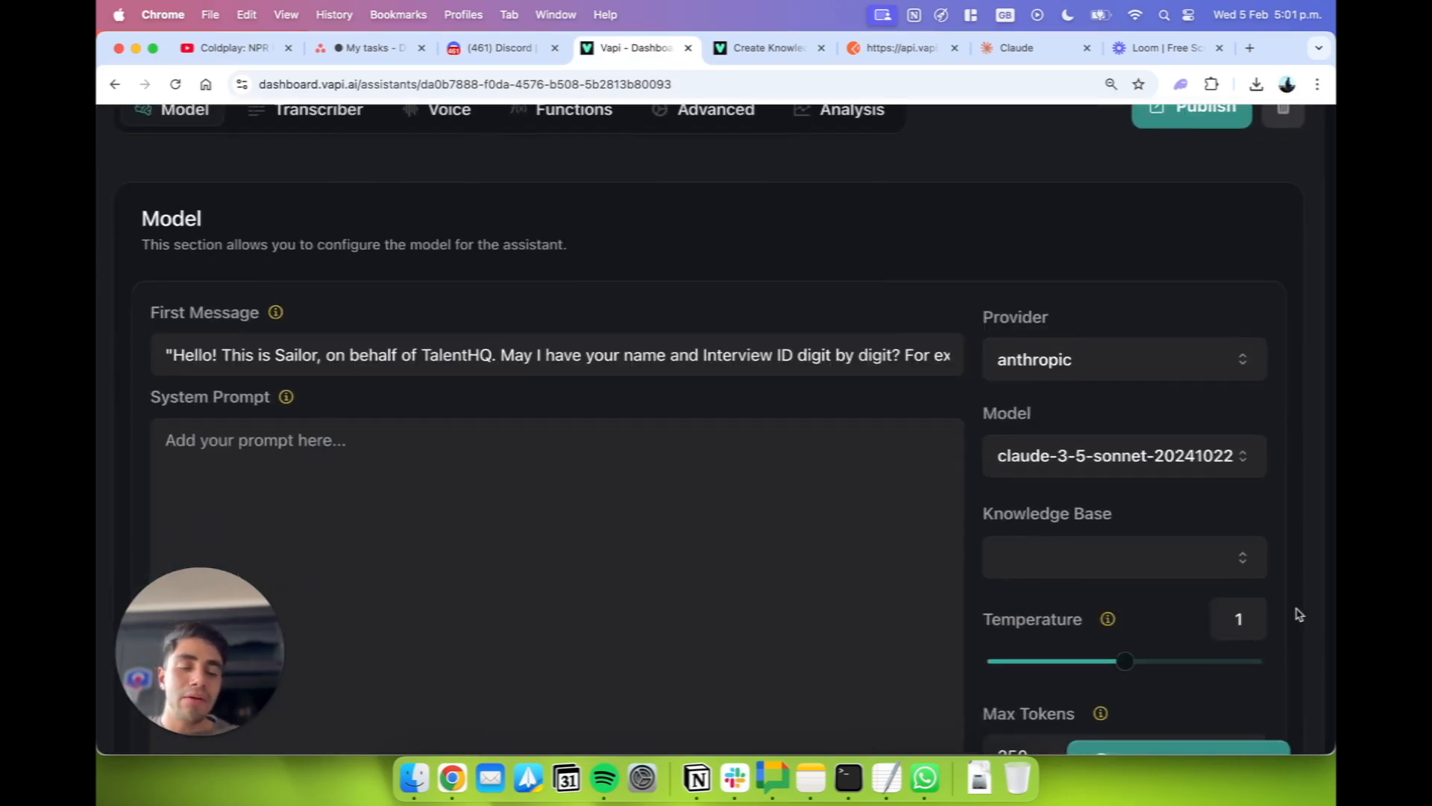
{"action": "scroll", "coordinate": [1298, 614], "scroll_direction": "up", "scroll_amount": 5}
{"action": "left_click", "coordinate": [1157, 512]}
{"action": "left_click", "coordinate": [1162, 520]}
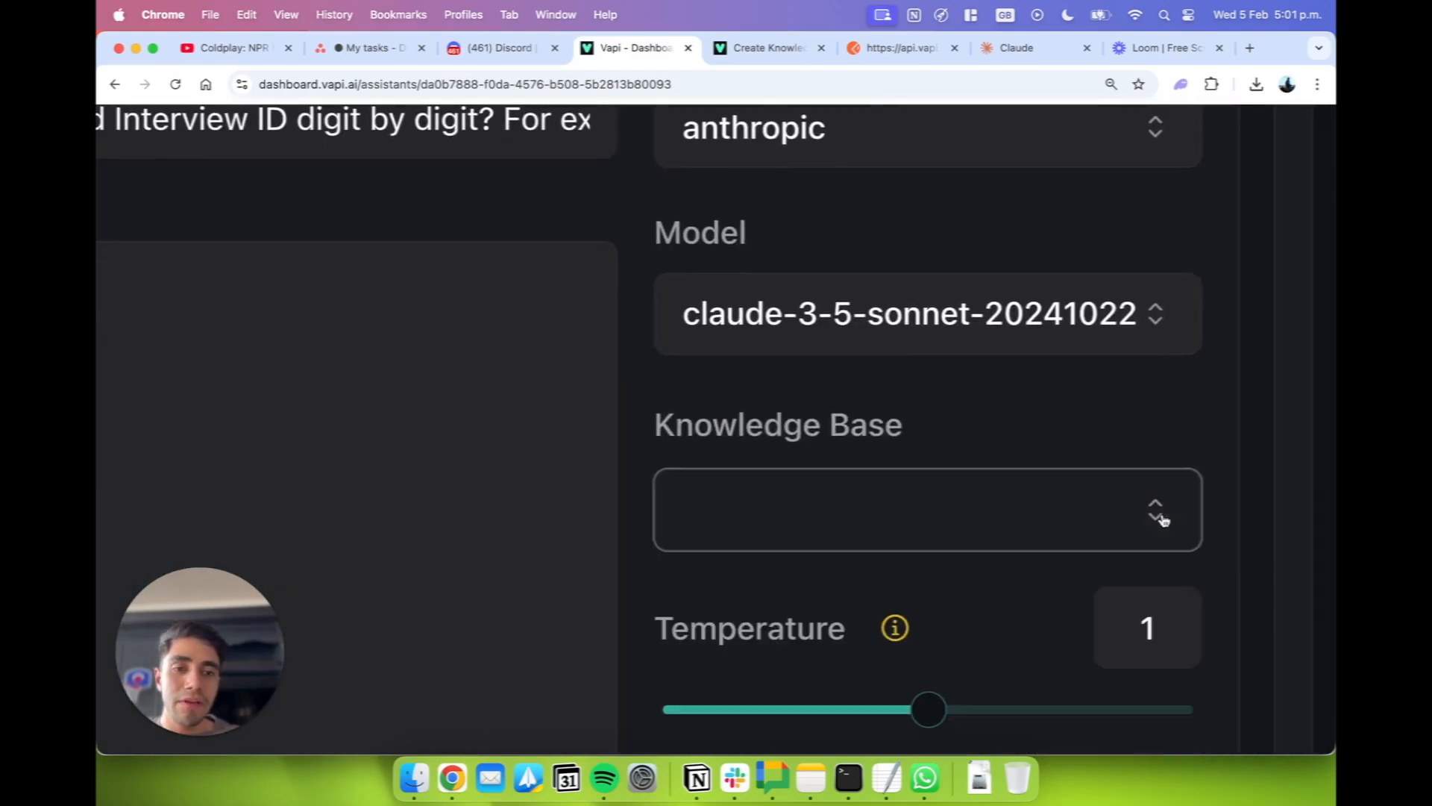
{"action": "scroll", "coordinate": [1210, 409], "scroll_direction": "down", "scroll_amount": 10}
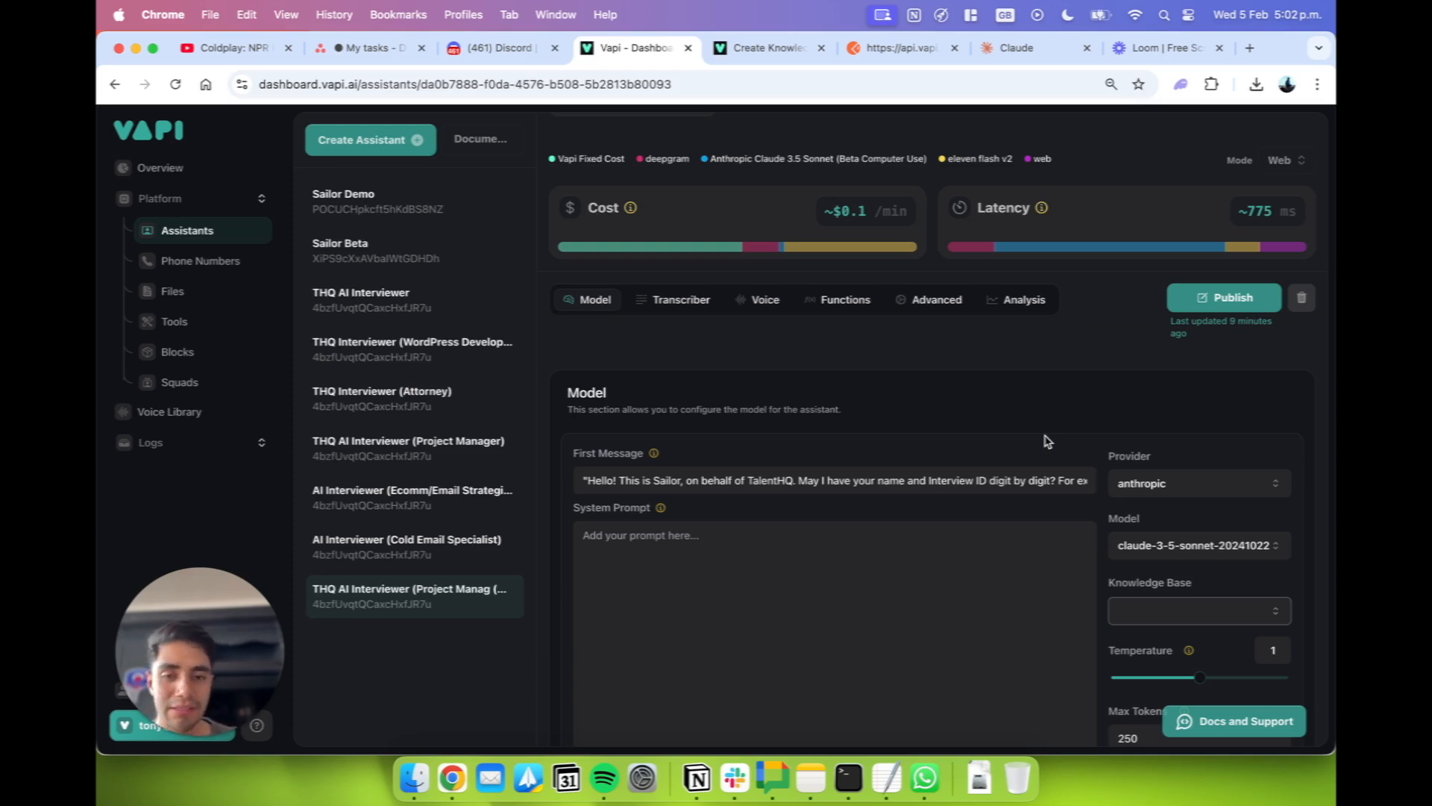
{"action": "left_click", "coordinate": [135, 303]}
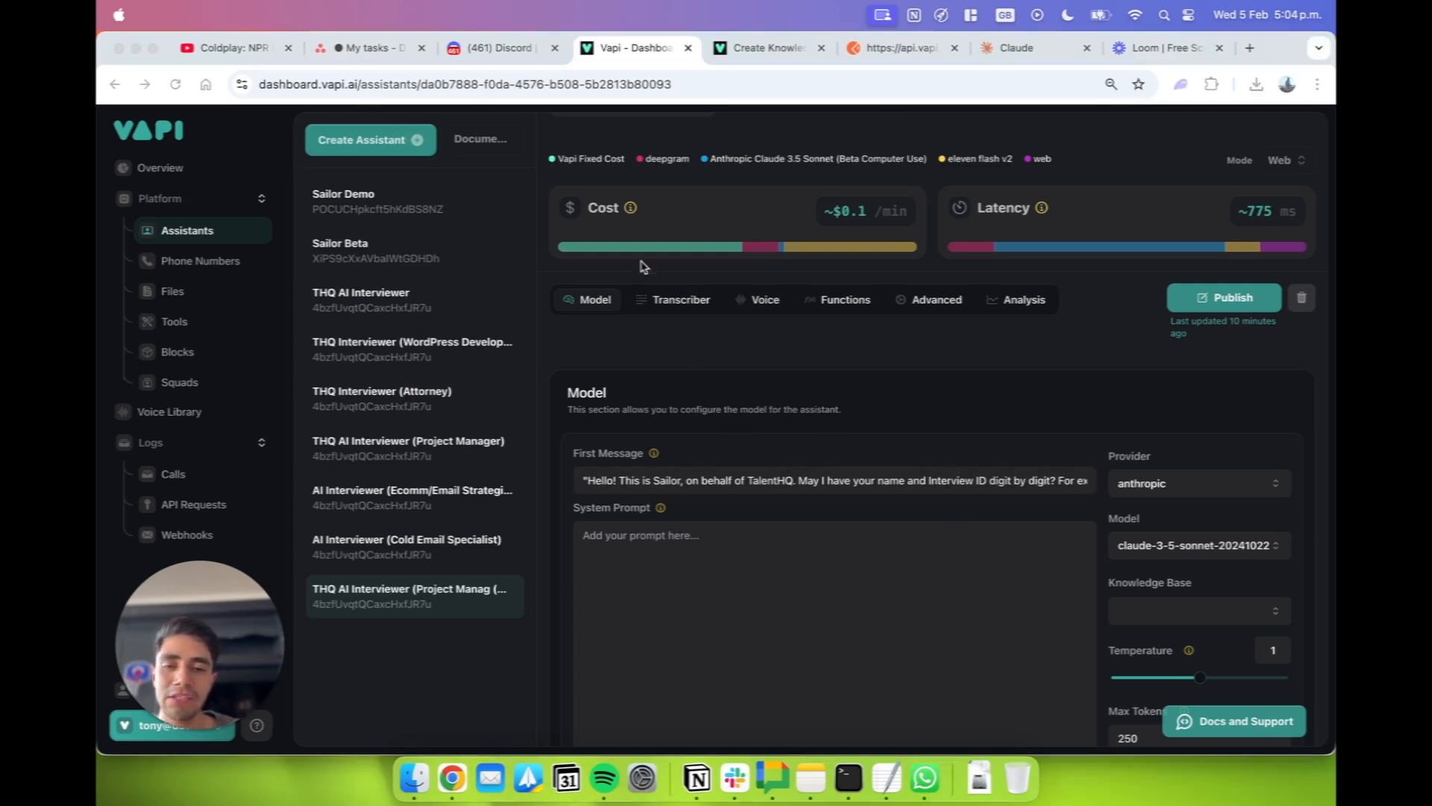
{"action": "scroll", "coordinate": [1022, 406], "scroll_direction": "down", "scroll_amount": 2}
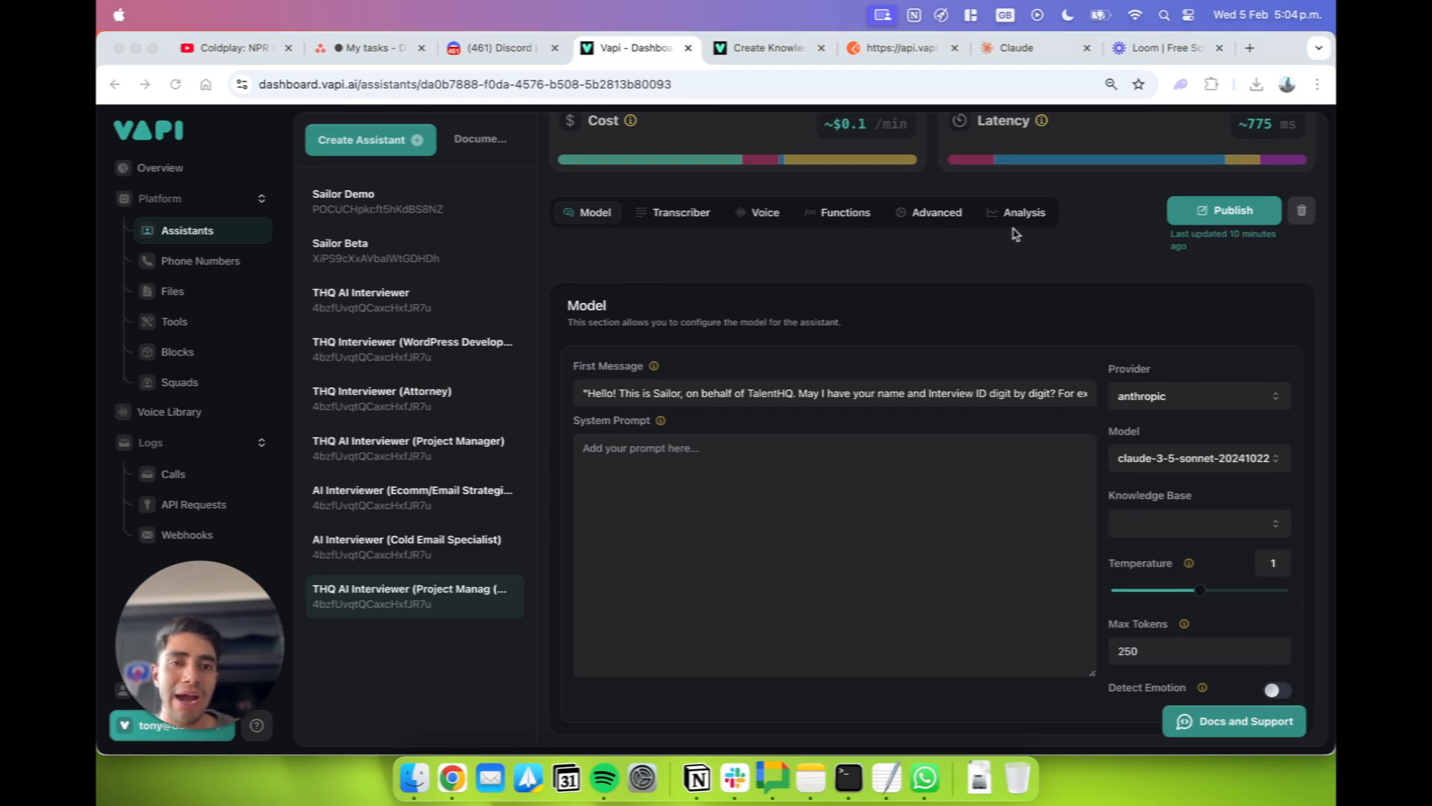
{"action": "left_click", "coordinate": [934, 225]}
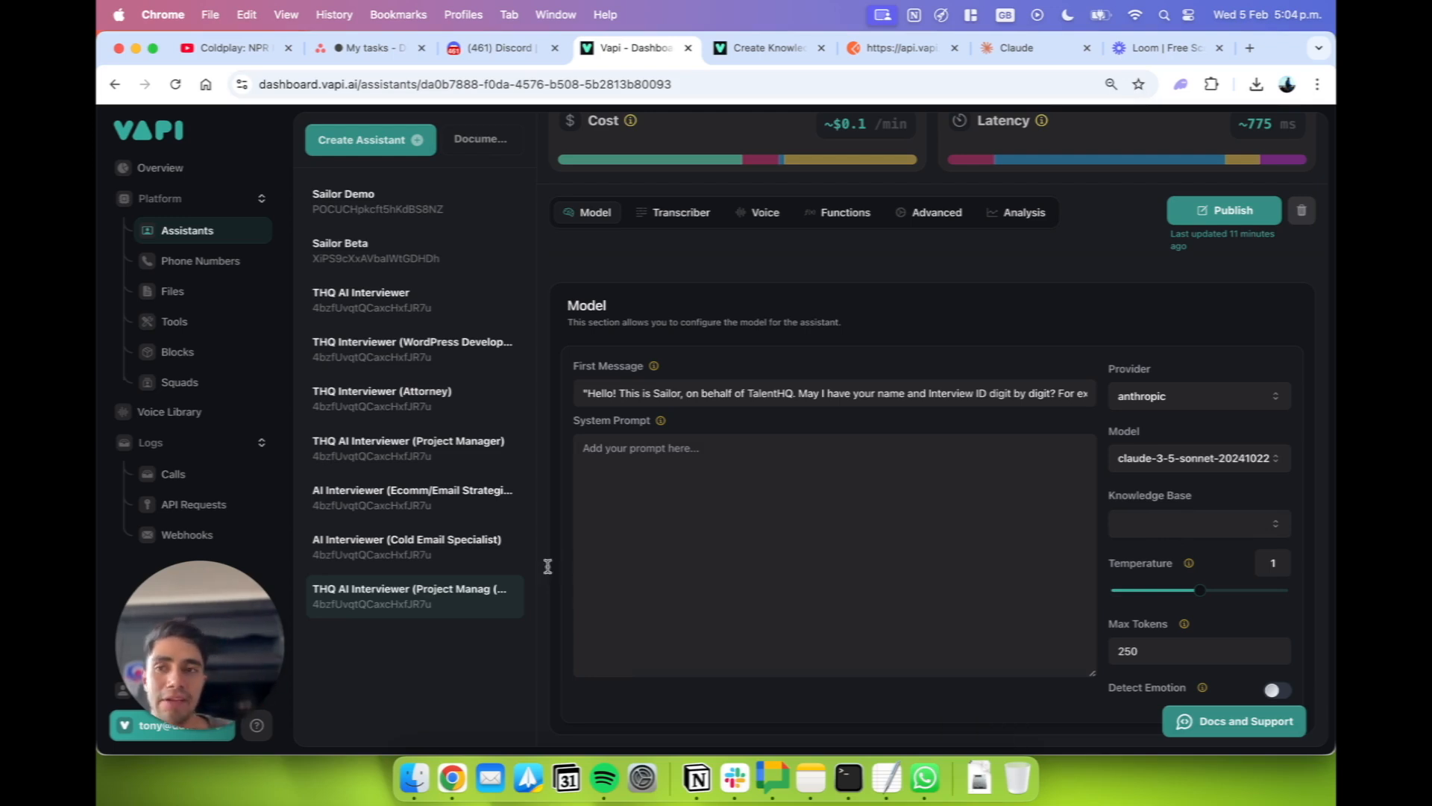
{"action": "left_click", "coordinate": [811, 778]}
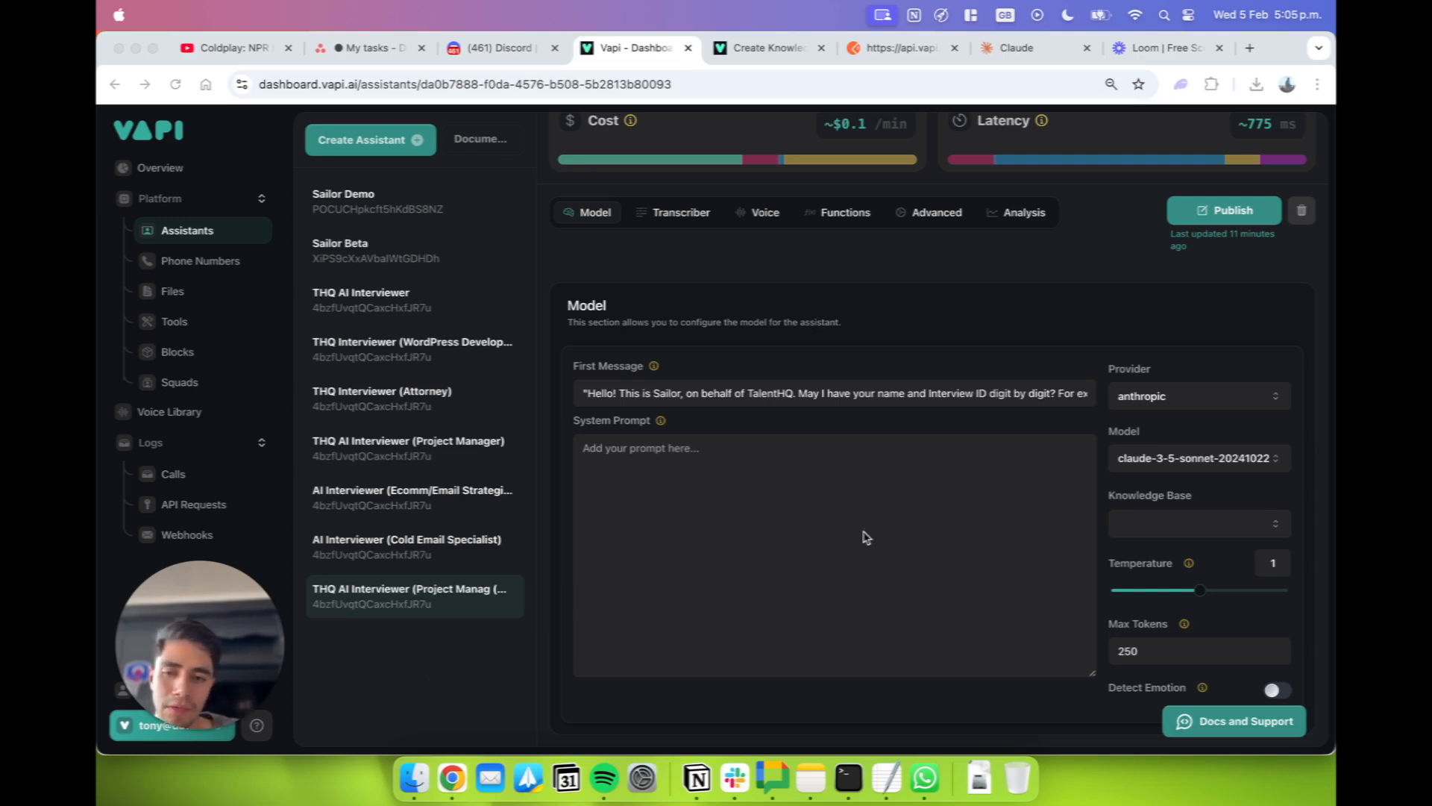
Open the organization's API keys and delete the existing private key named Postman.
{"action": "left_click", "coordinate": [200, 712]}
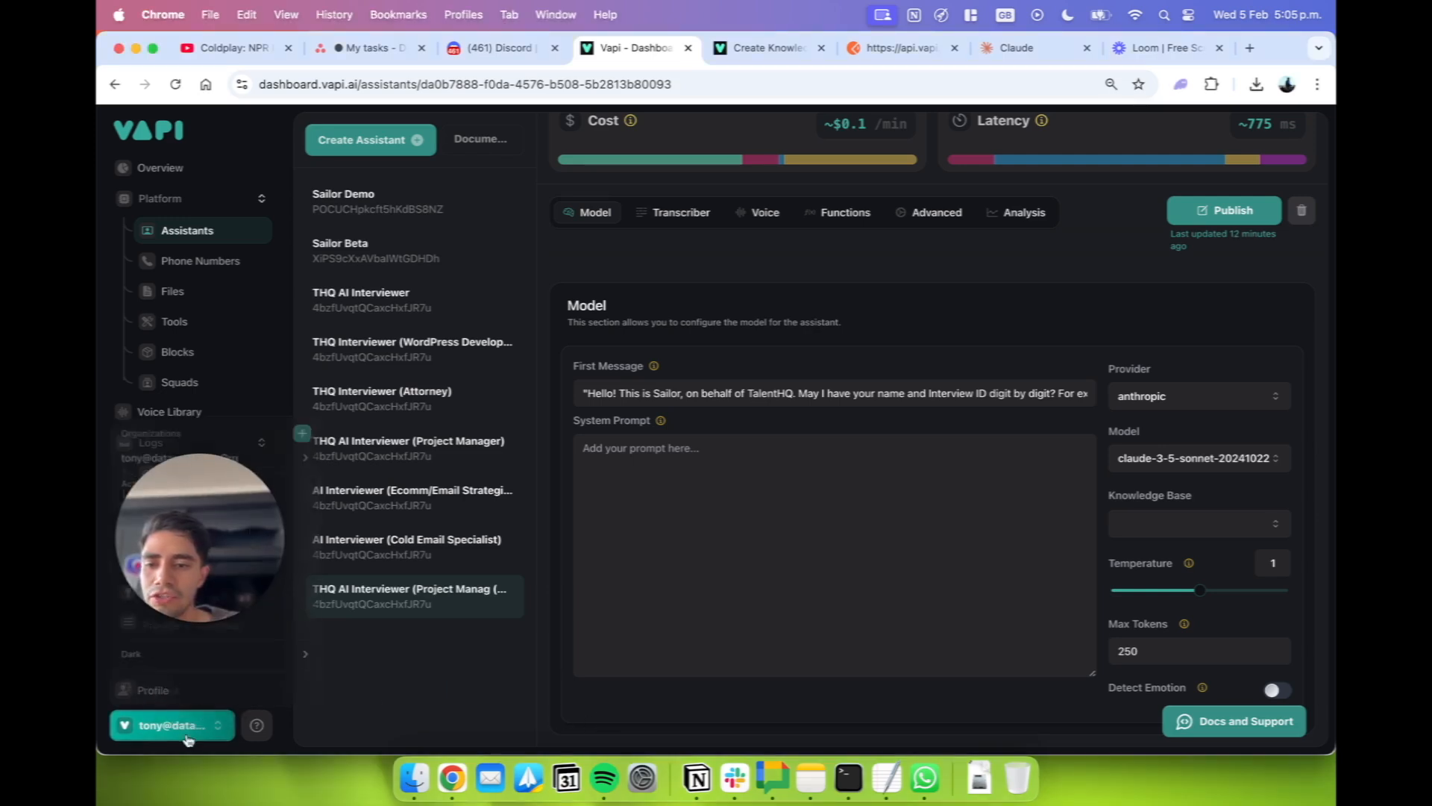
{"action": "left_click", "coordinate": [156, 593]}
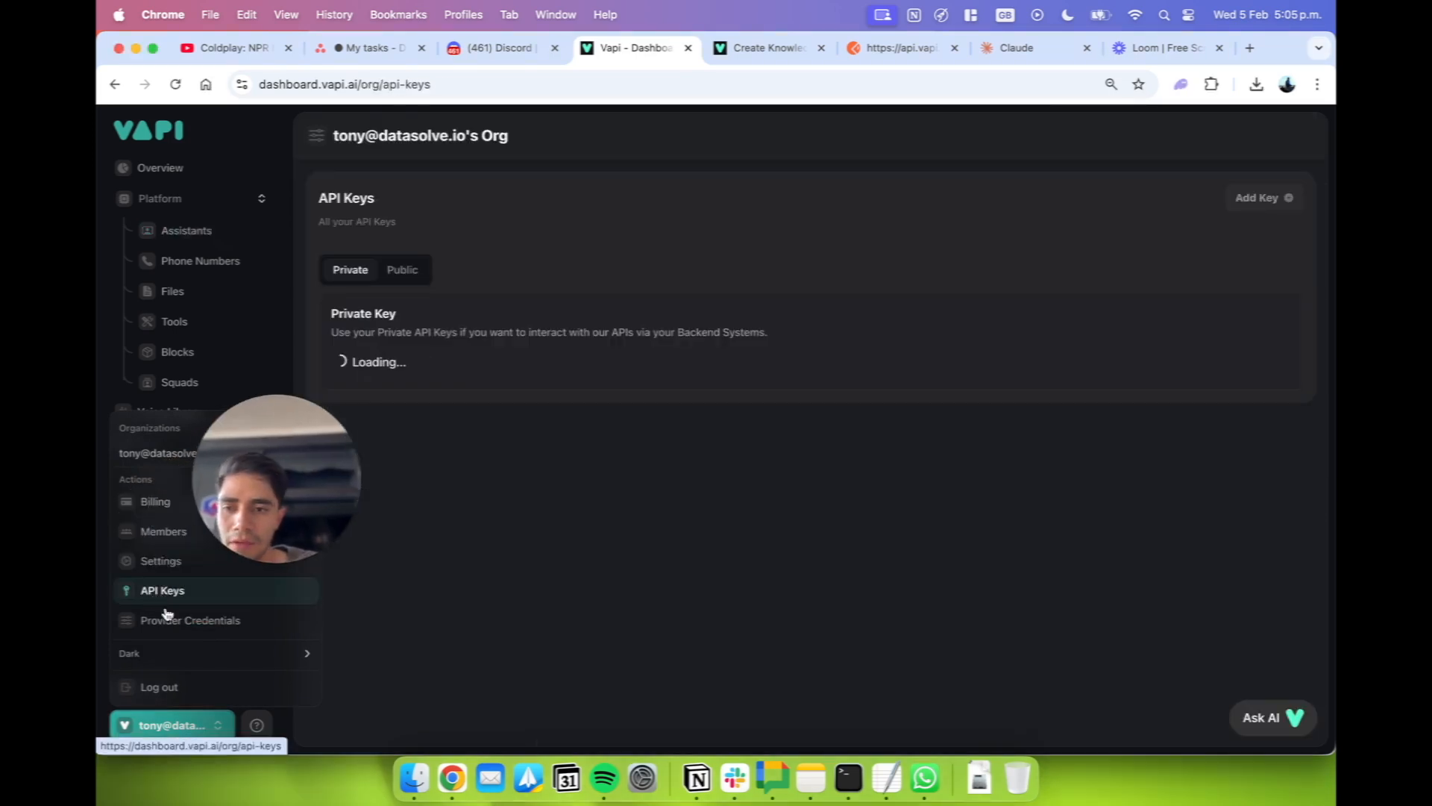
{"action": "left_click", "coordinate": [454, 238]}
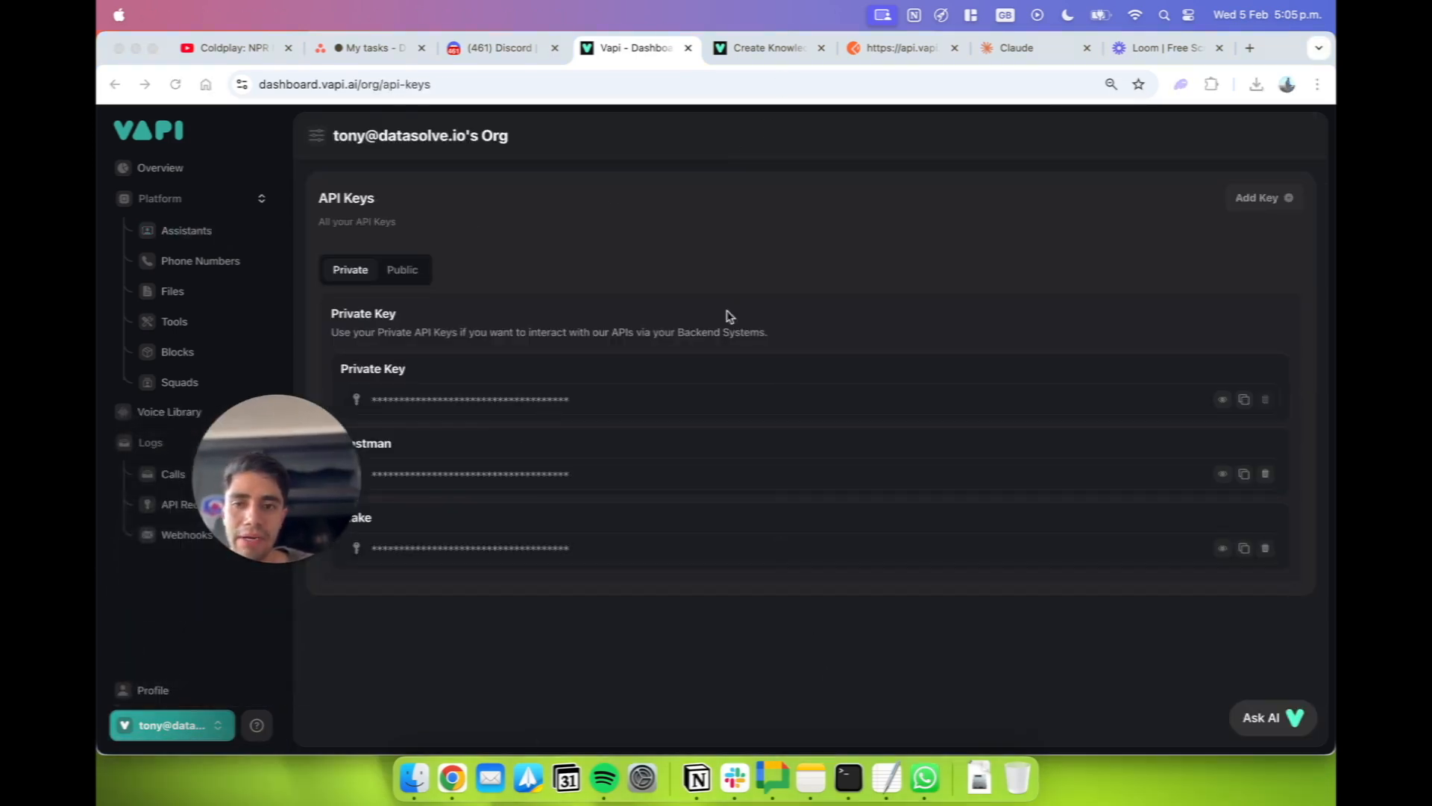
{"action": "left_click", "coordinate": [729, 316]}
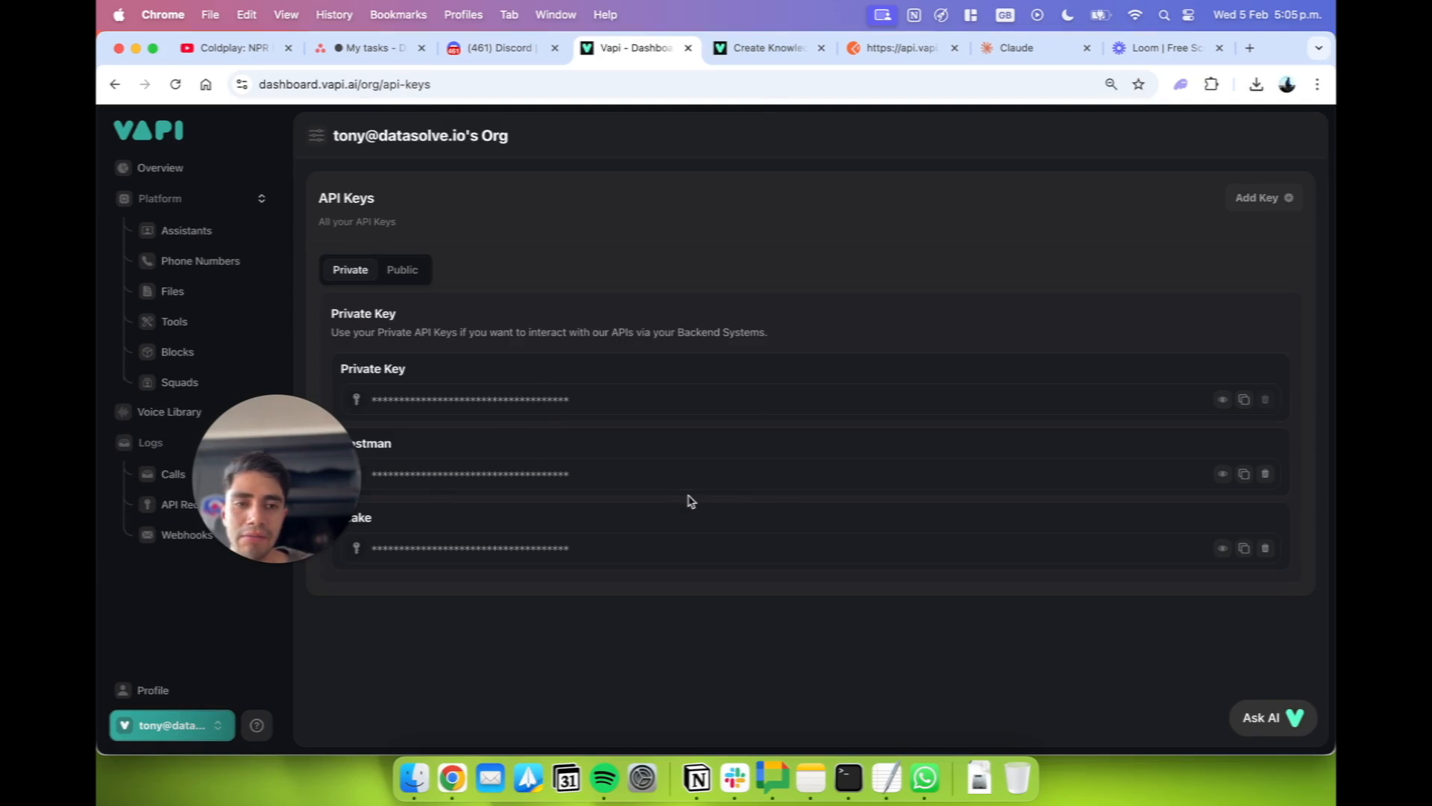
{"action": "left_click", "coordinate": [1265, 474]}
Start a new private API key and name it Postman.
{"action": "left_click", "coordinate": [1282, 206]}
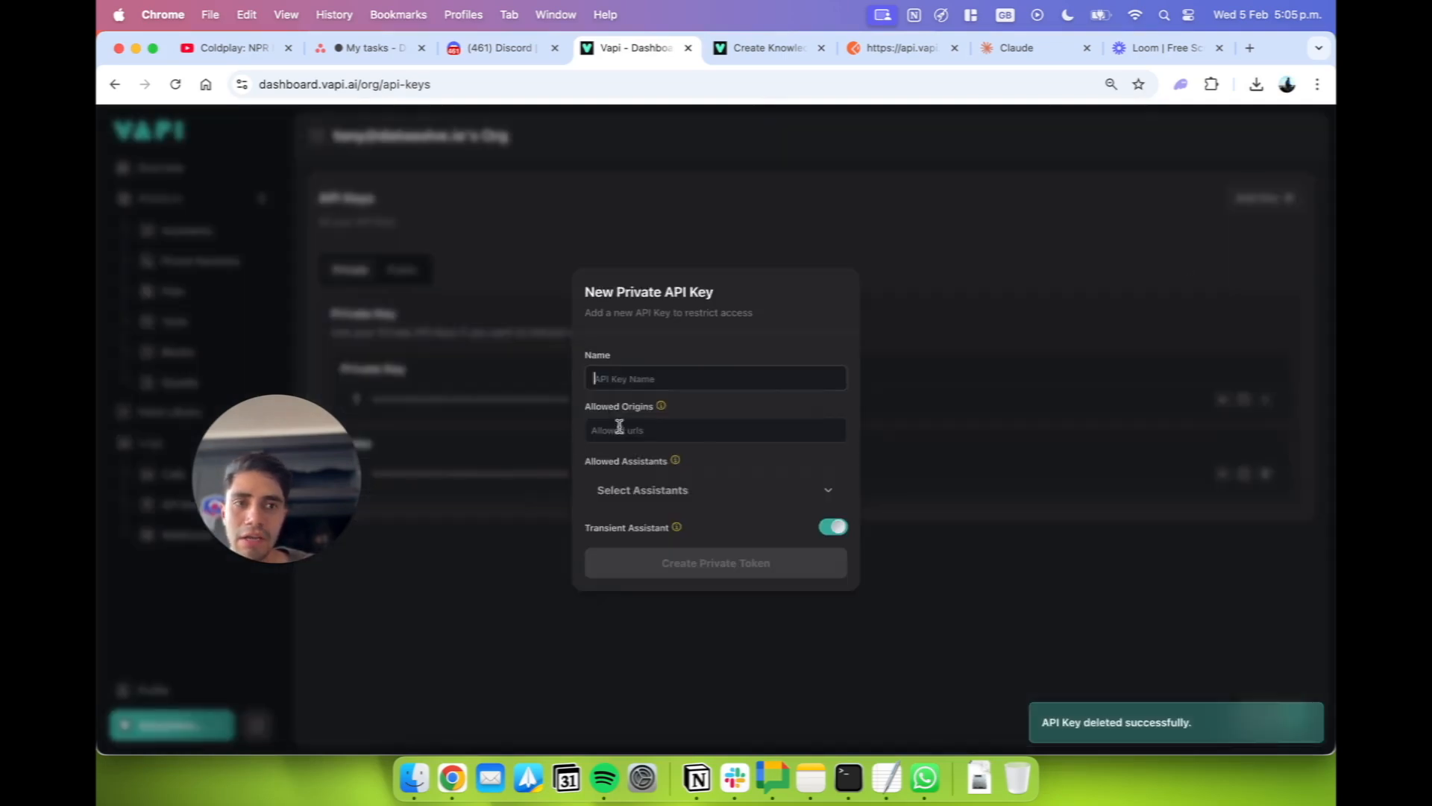
{"action": "left_click", "coordinate": [640, 379]}
{"action": "type", "text": "Post"}
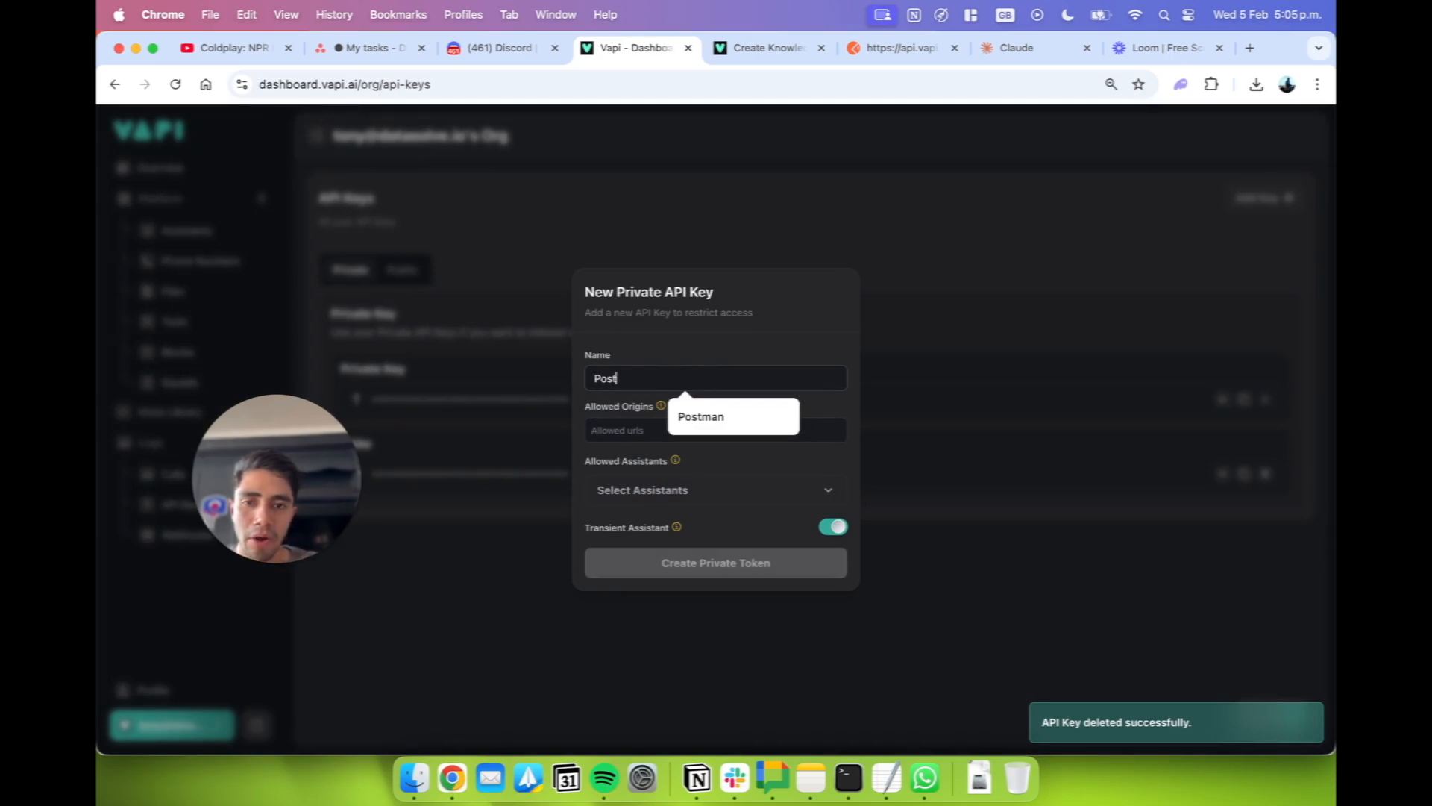
{"action": "left_click", "coordinate": [698, 417]}
{"action": "left_click", "coordinate": [688, 430]}
Allow all assistants for the new API key and create the private token.
{"action": "left_click", "coordinate": [687, 488]}
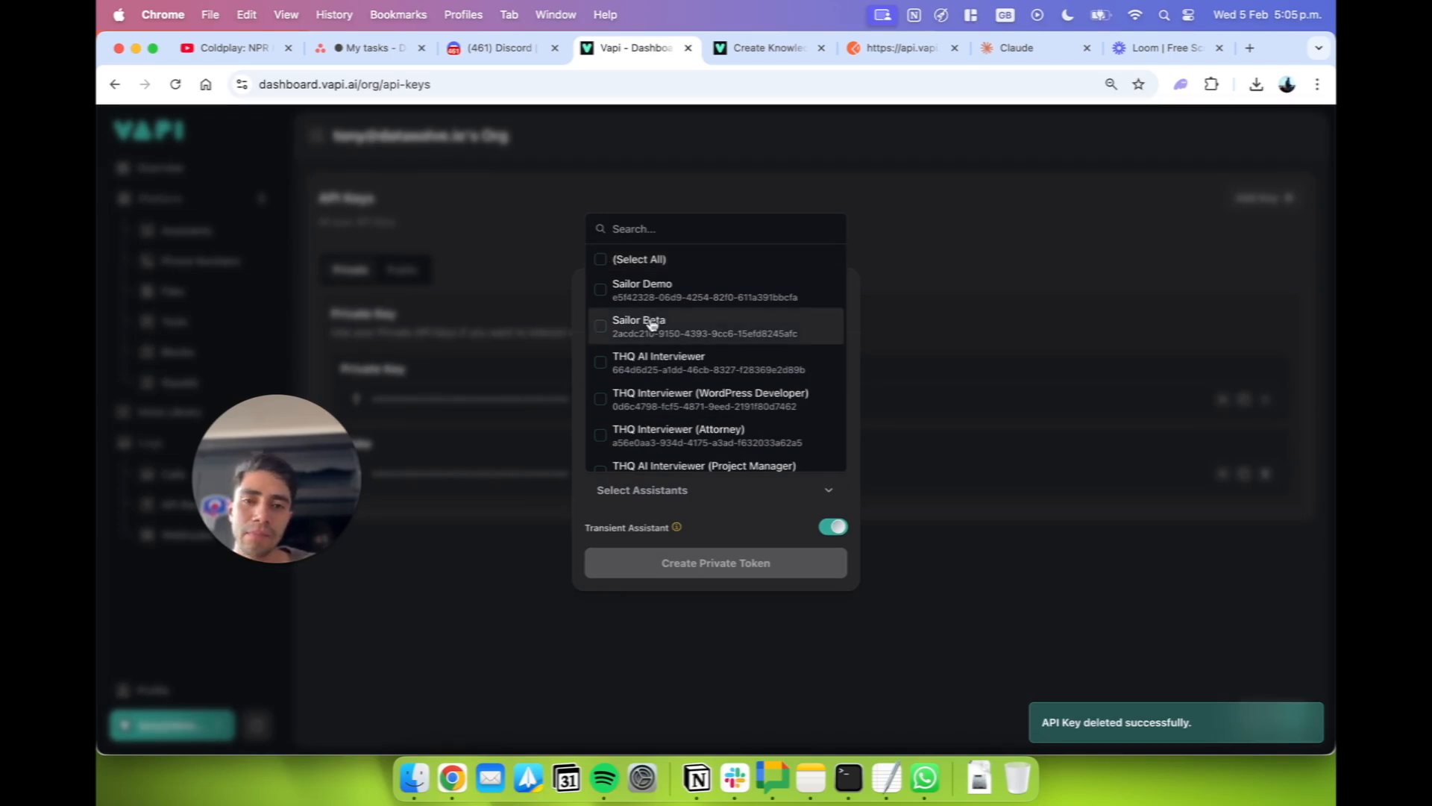
{"action": "left_click", "coordinate": [604, 262]}
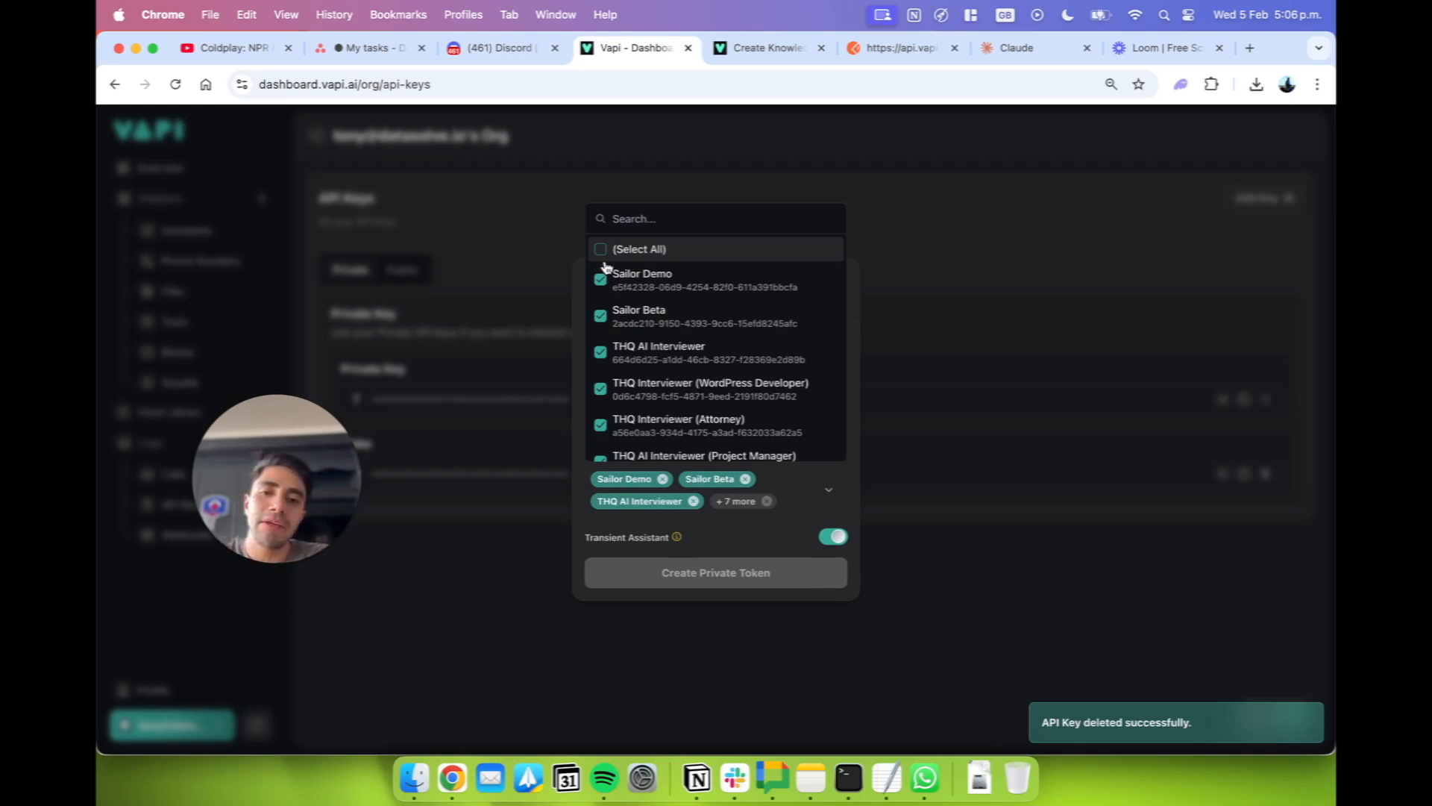
{"action": "left_click", "coordinate": [795, 542]}
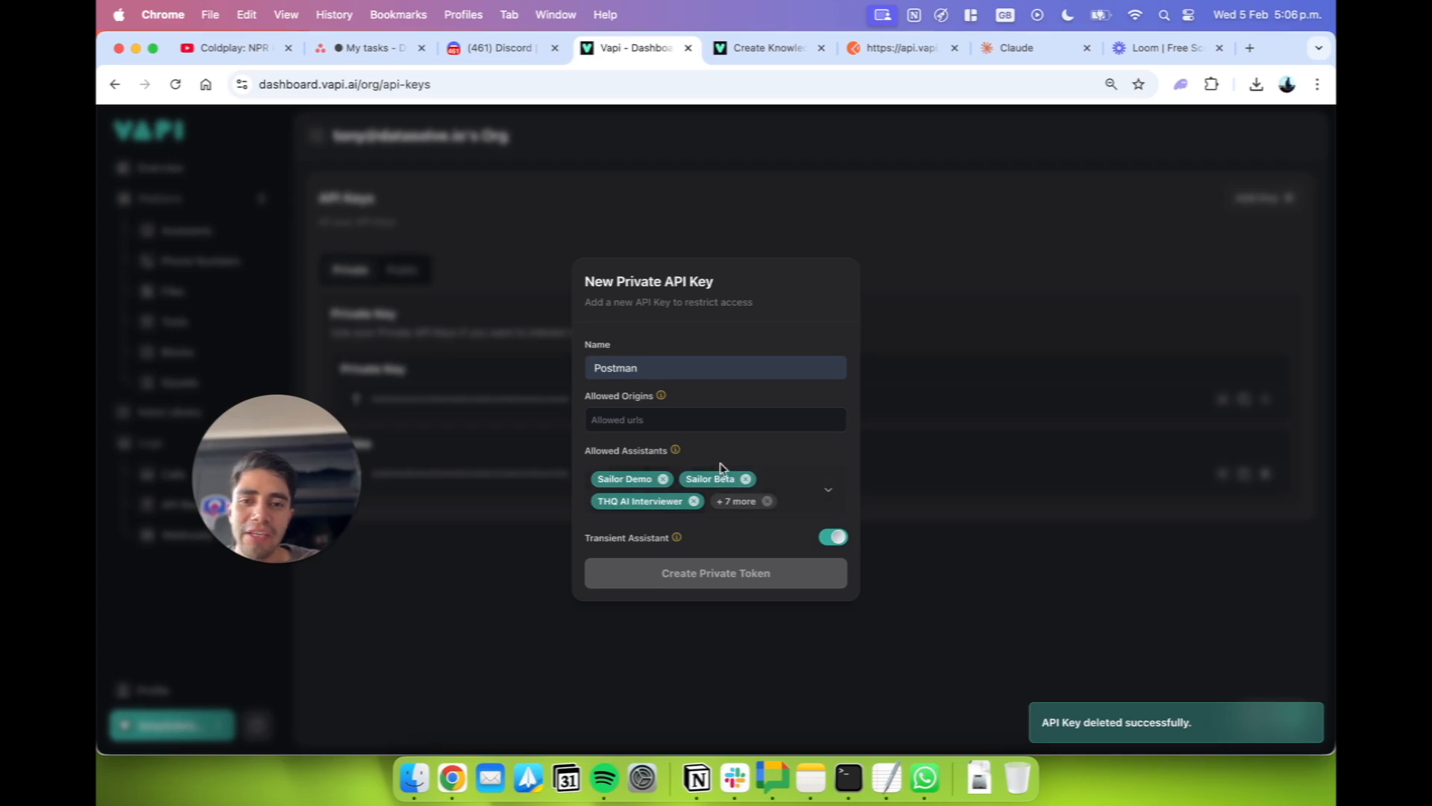
{"action": "left_click", "coordinate": [820, 491]}
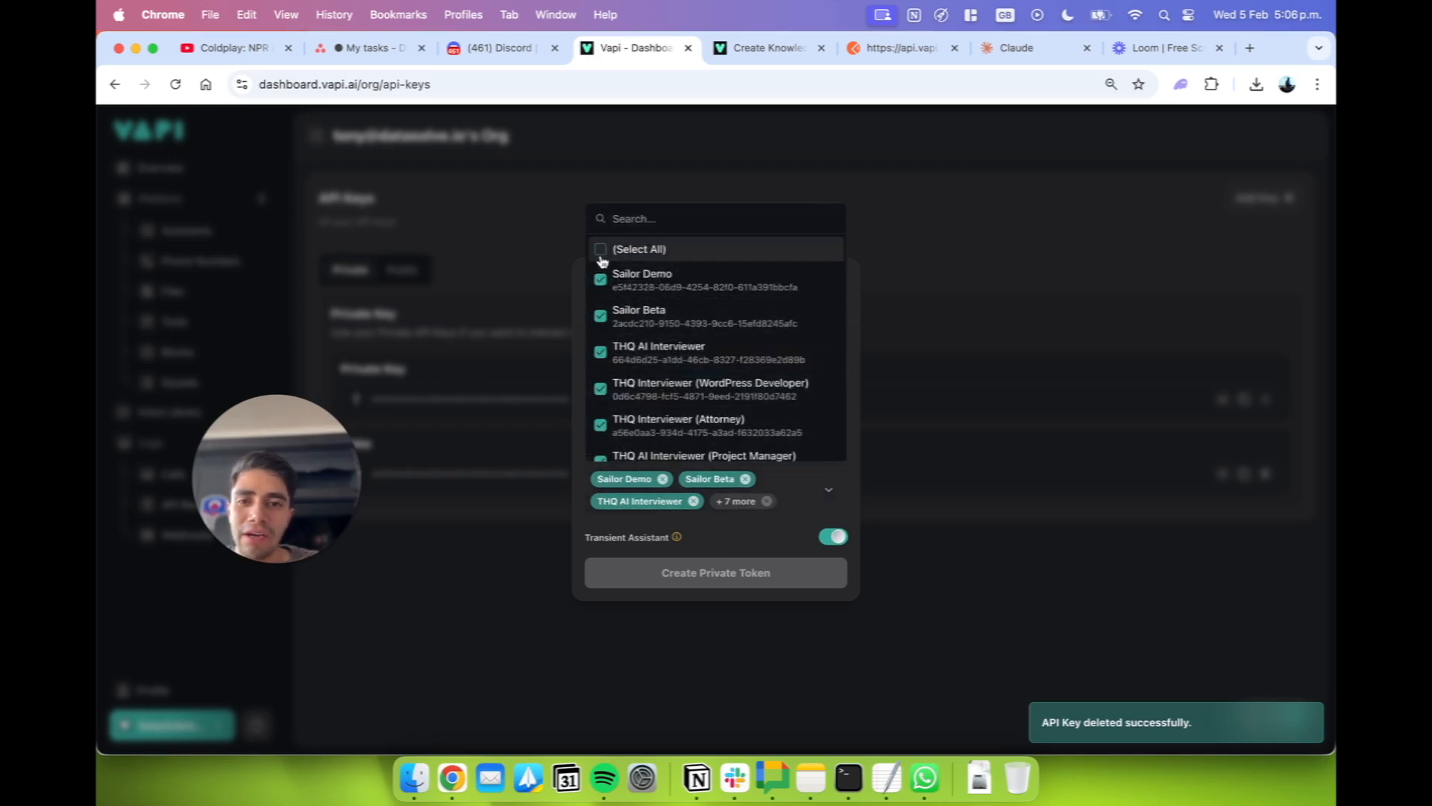
{"action": "left_click", "coordinate": [788, 542]}
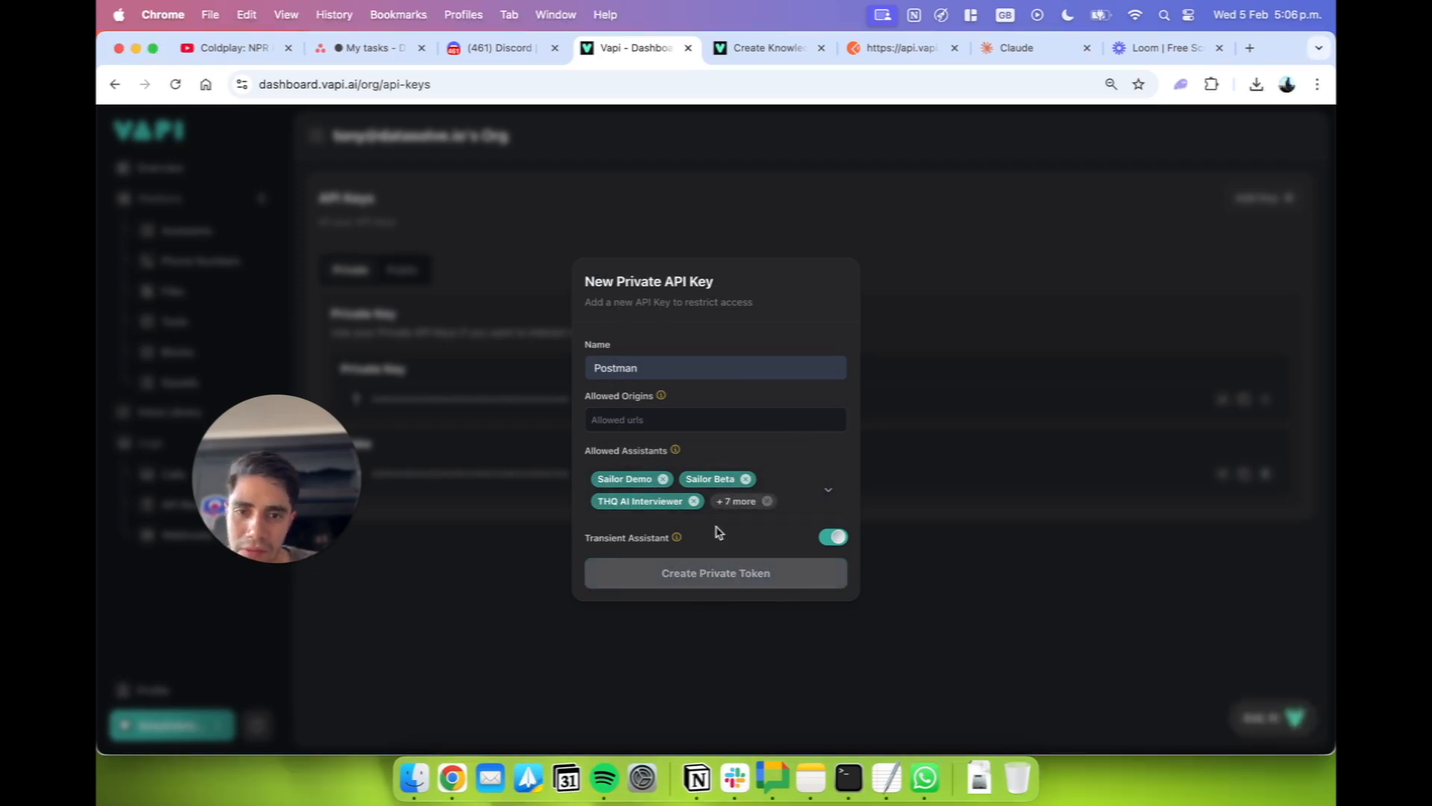
{"action": "left_click", "coordinate": [732, 580]}
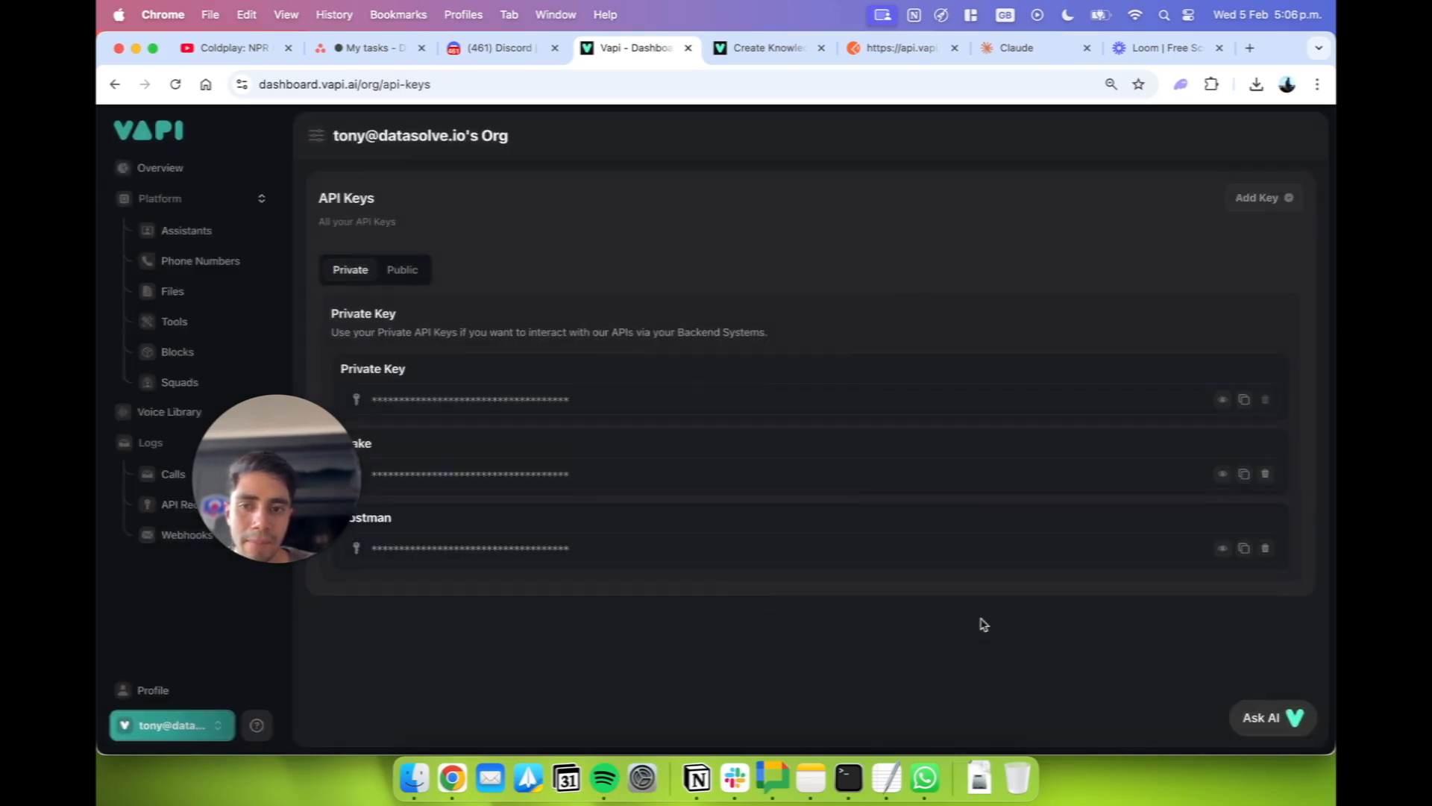
Copy the Postman private API key and paste it after the API label in the TextEdit note.
{"action": "left_click", "coordinate": [1244, 550]}
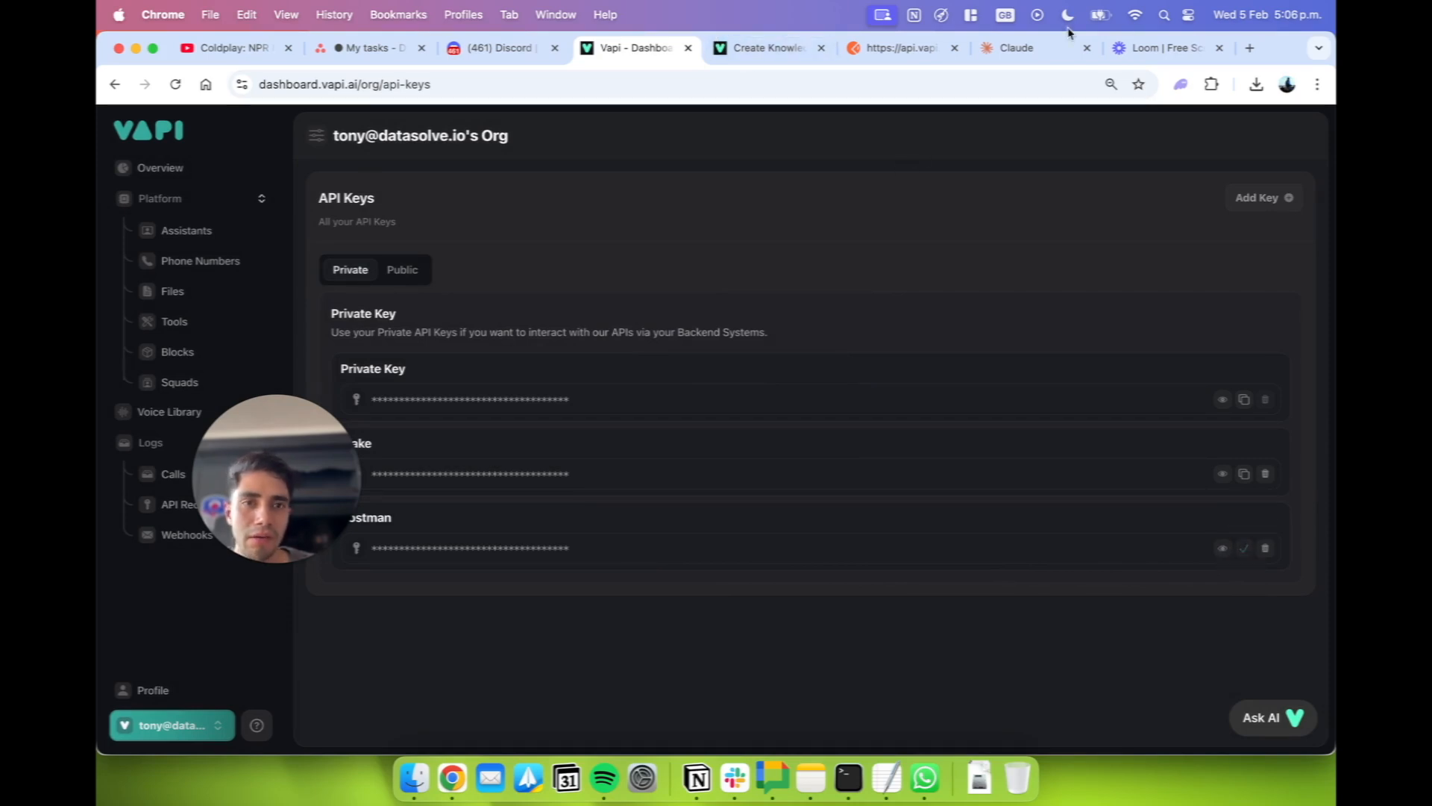
{"action": "left_click", "coordinate": [882, 51]}
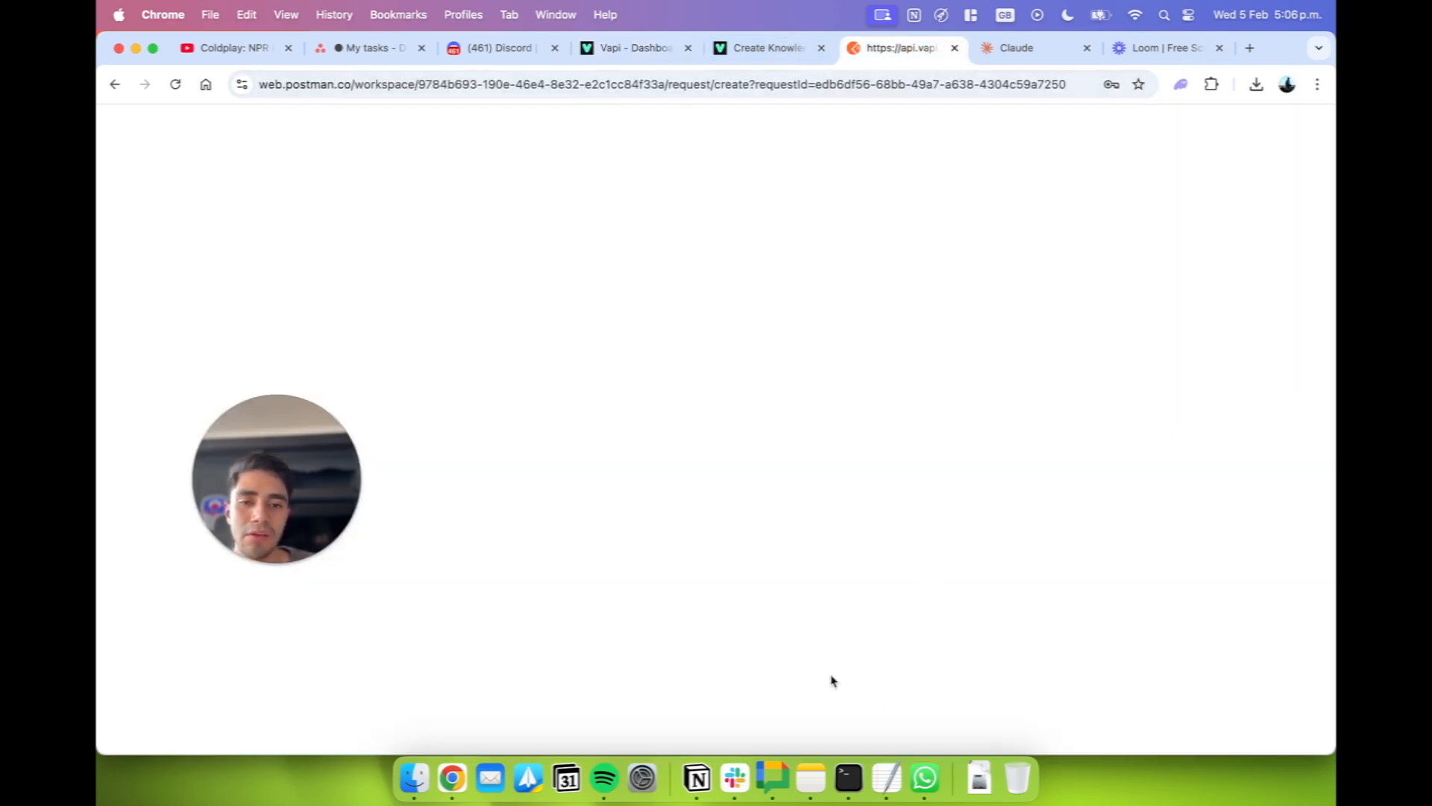
{"action": "mouse_move", "coordinate": [351, 544]}
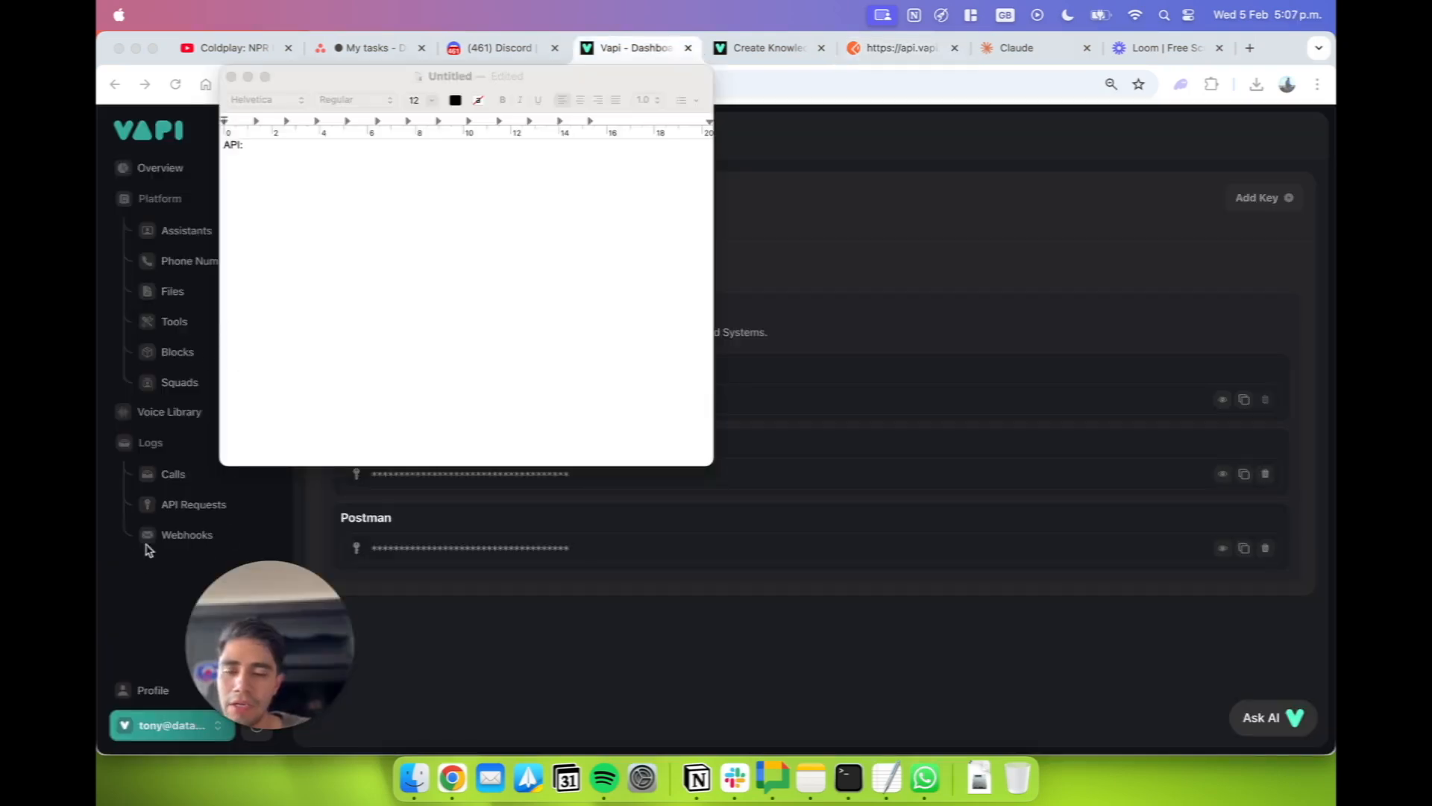
{"action": "left_click", "coordinate": [587, 299]}
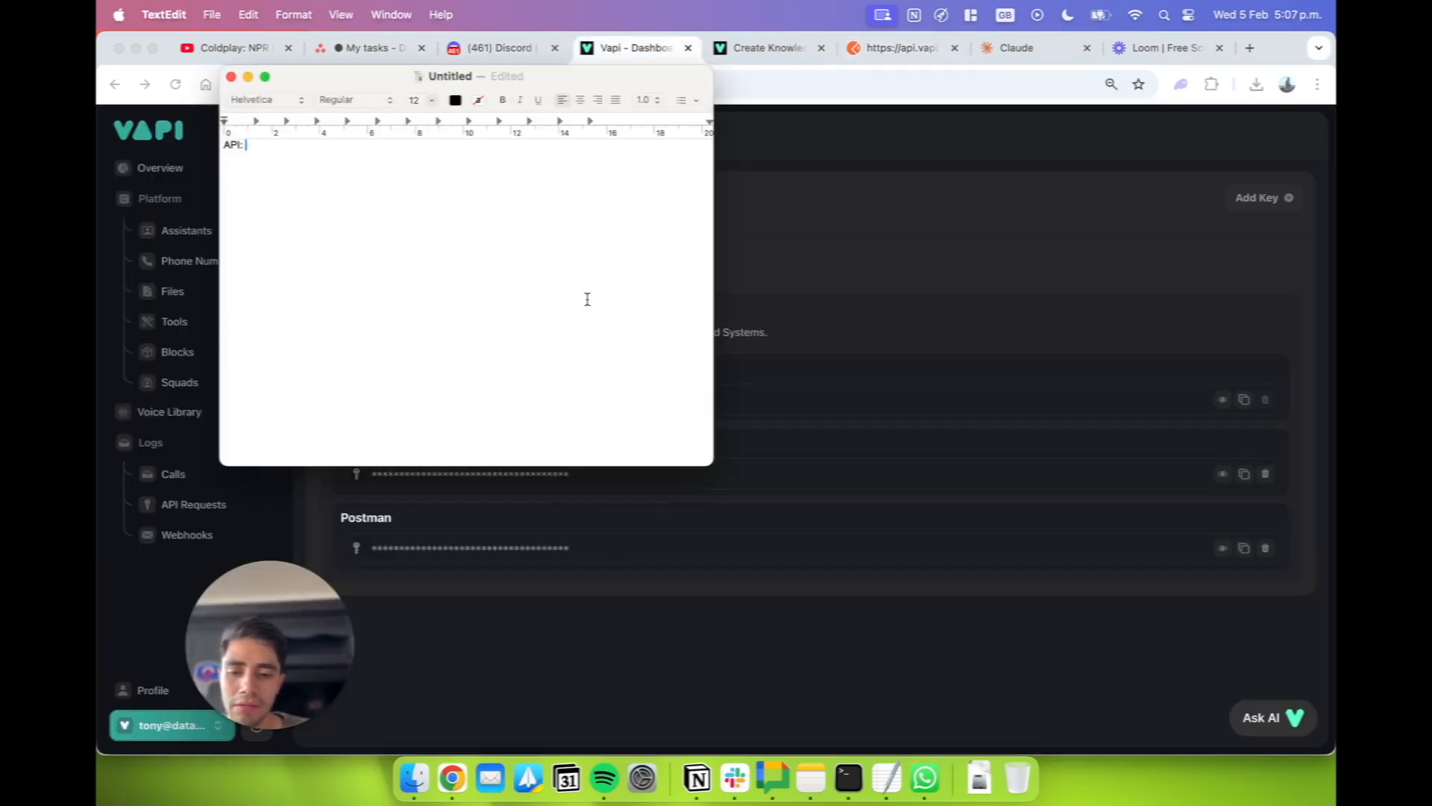
{"action": "key", "text": "super+v"}
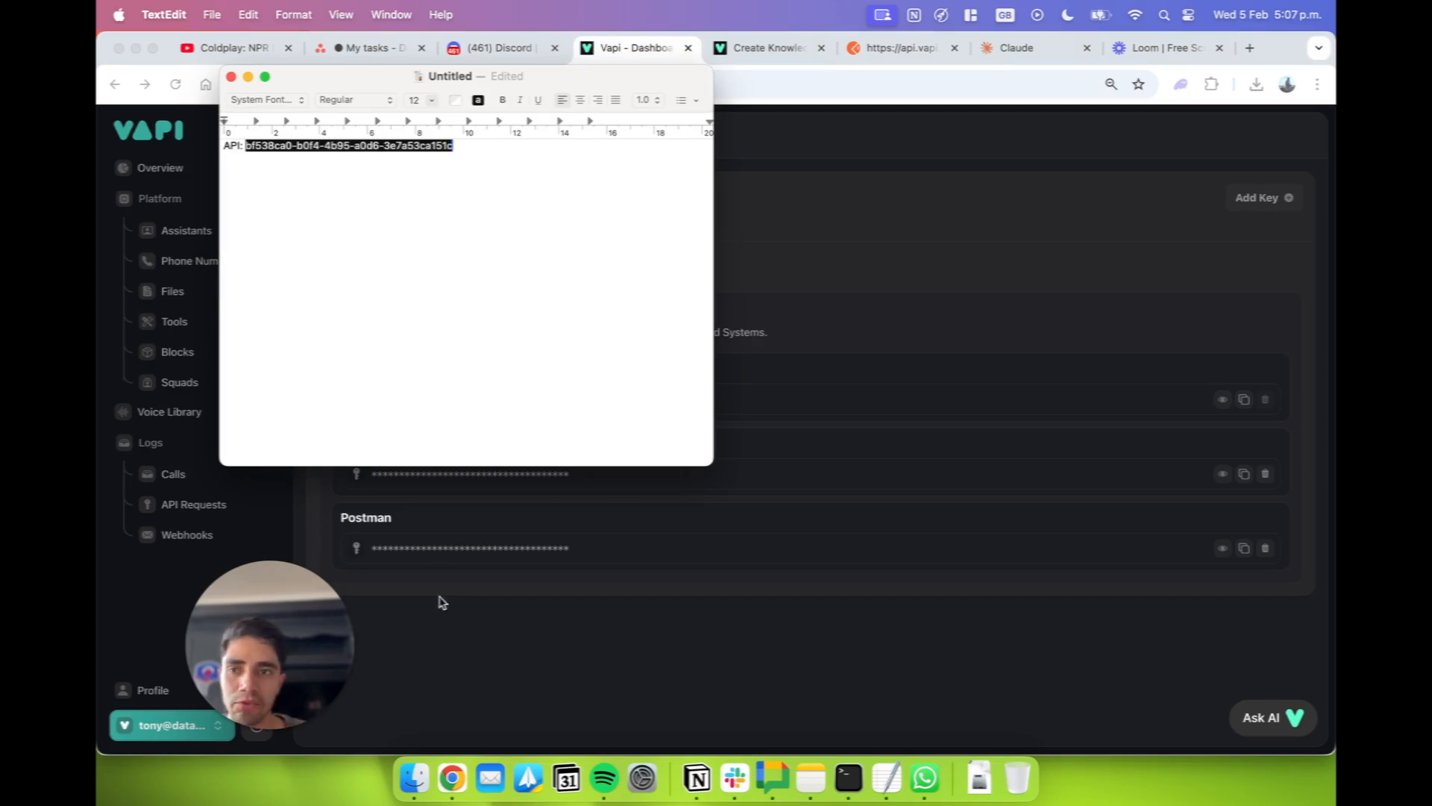
{"action": "left_click", "coordinate": [451, 561]}
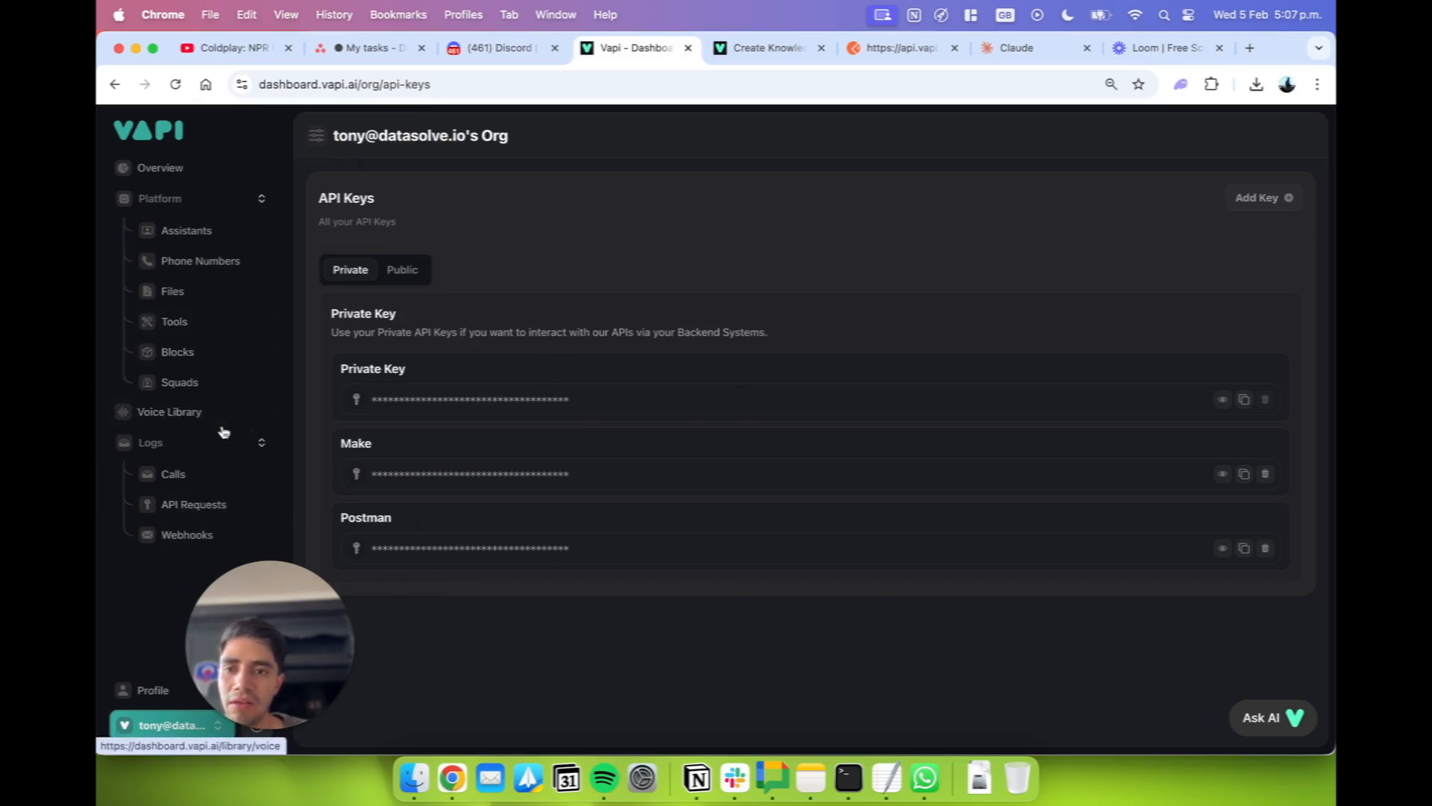
Copy the ID of the THQ Project Manager PDF from Files and add it to the TextEdit note labelled "File ID:".
{"action": "left_click", "coordinate": [191, 290]}
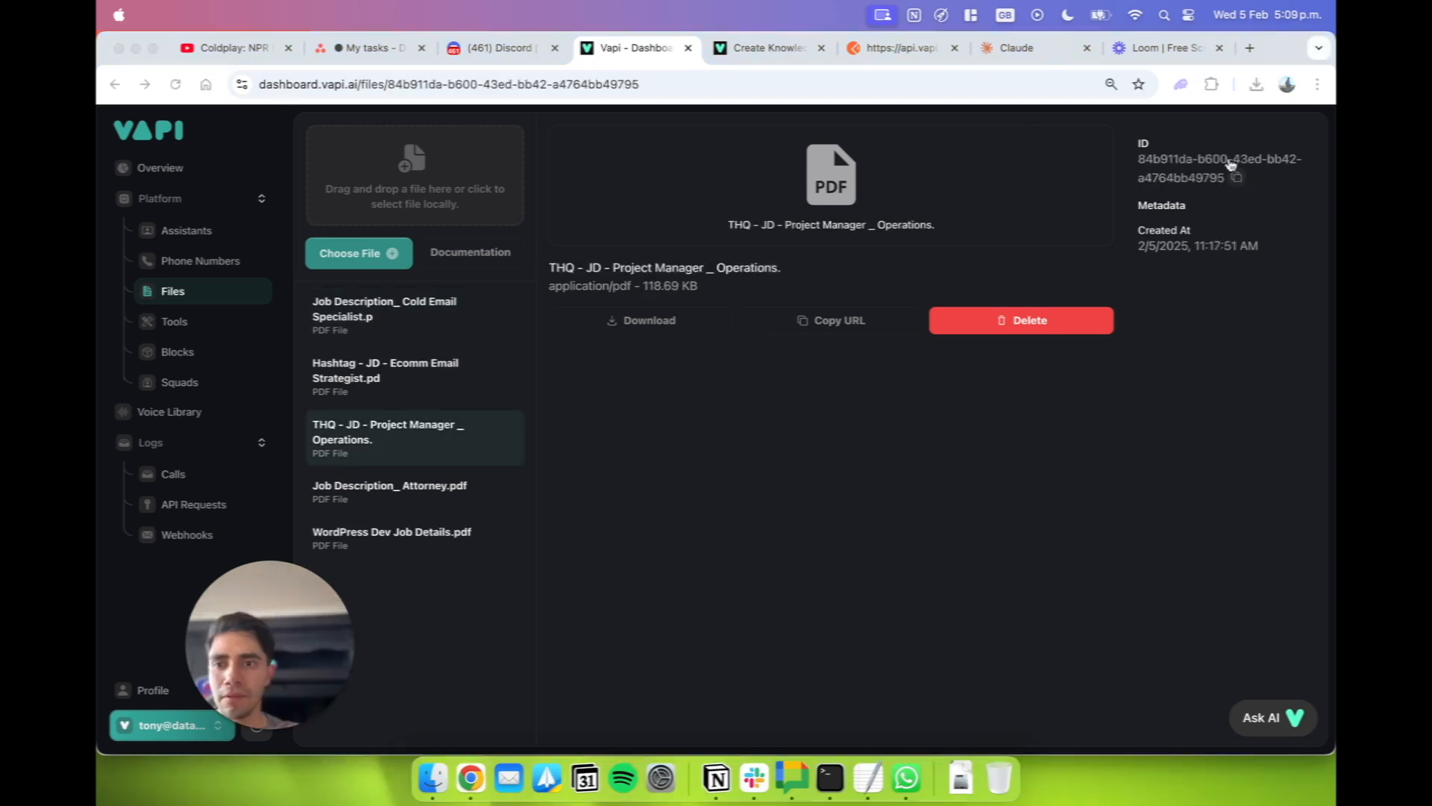
{"action": "left_click", "coordinate": [1240, 176]}
{"action": "left_click", "coordinate": [868, 778]}
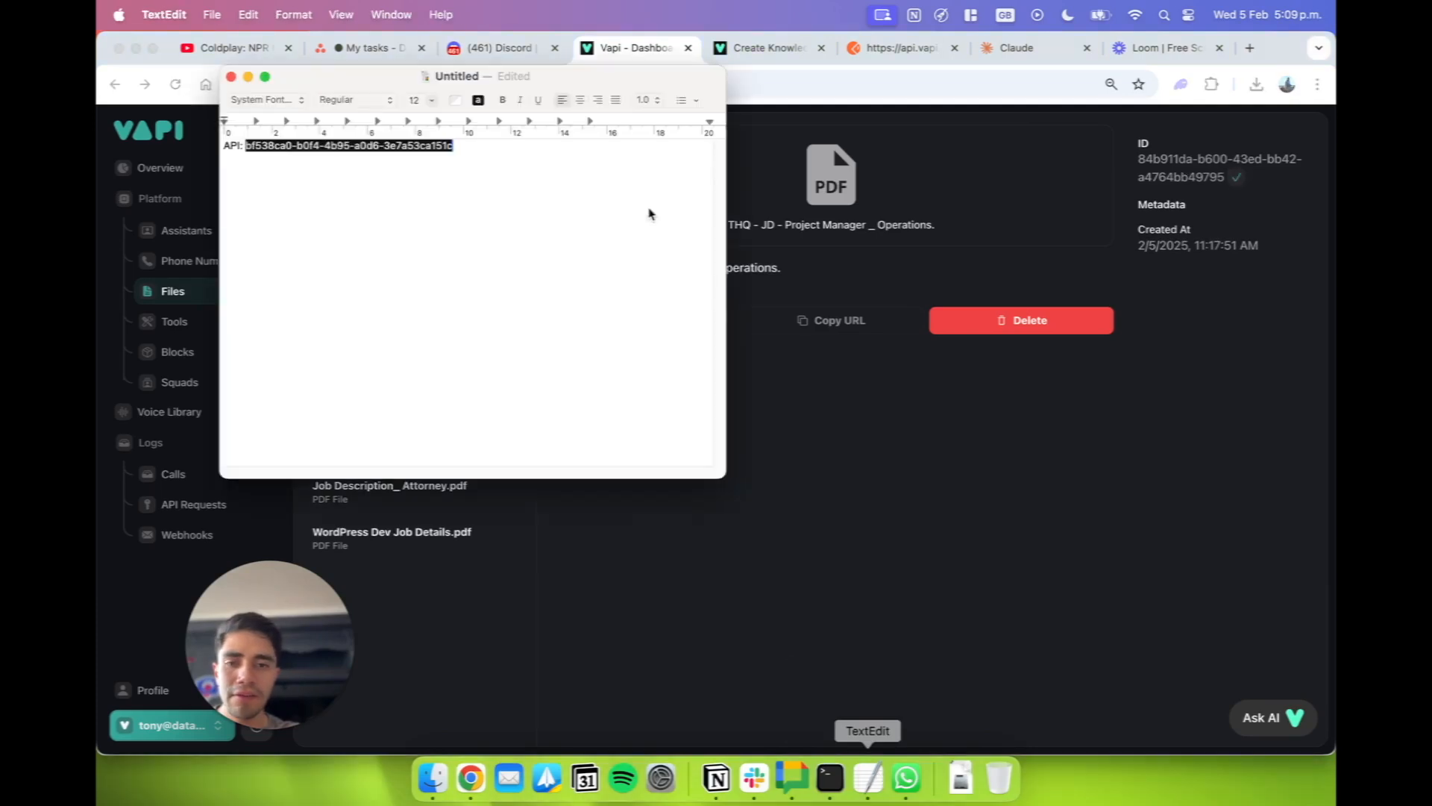
{"action": "key", "text": "Return"}
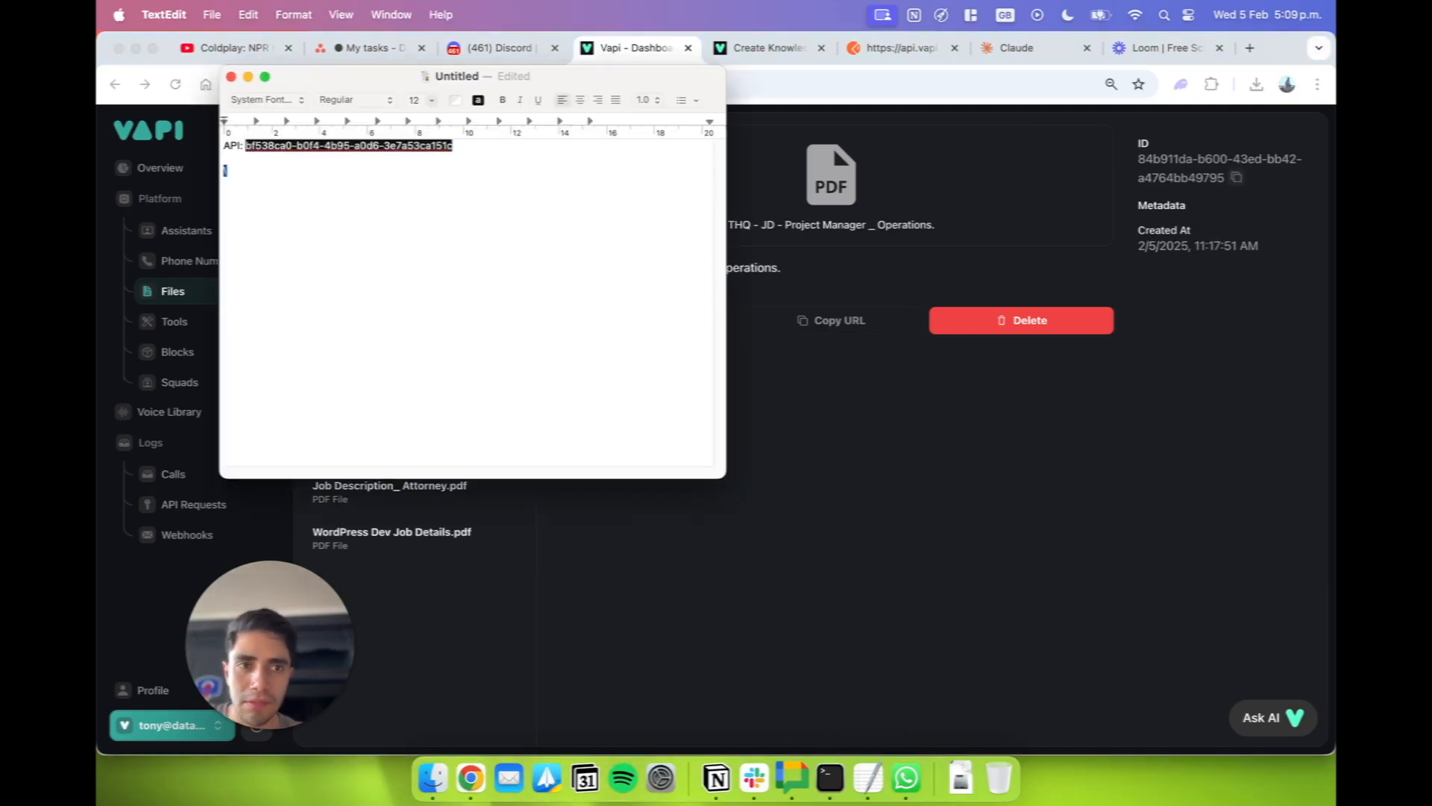
{"action": "type", "text": "\\File ID"}
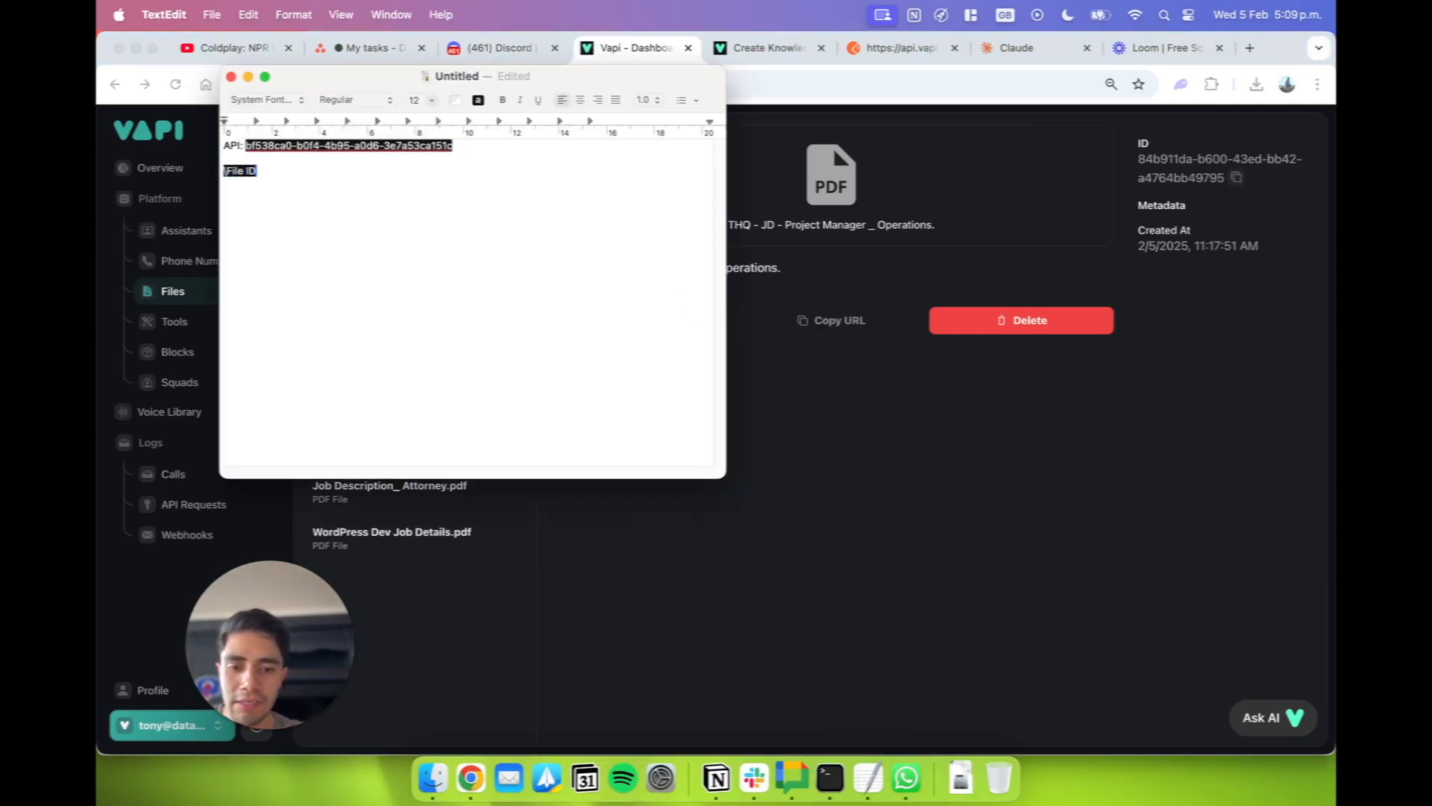
{"action": "type", "text": ":"}
{"action": "key", "text": "super+v"}
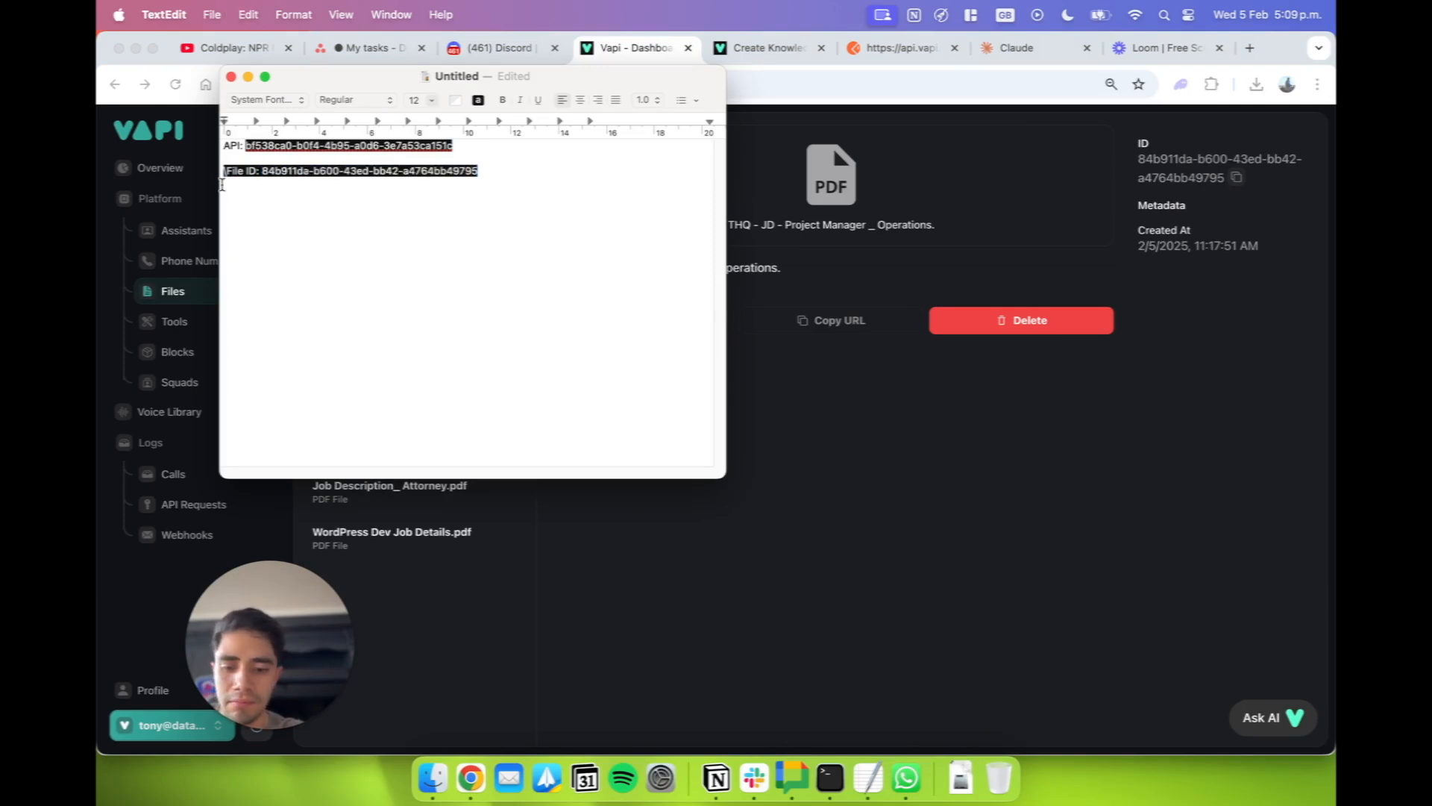
{"action": "left_click", "coordinate": [633, 654]}
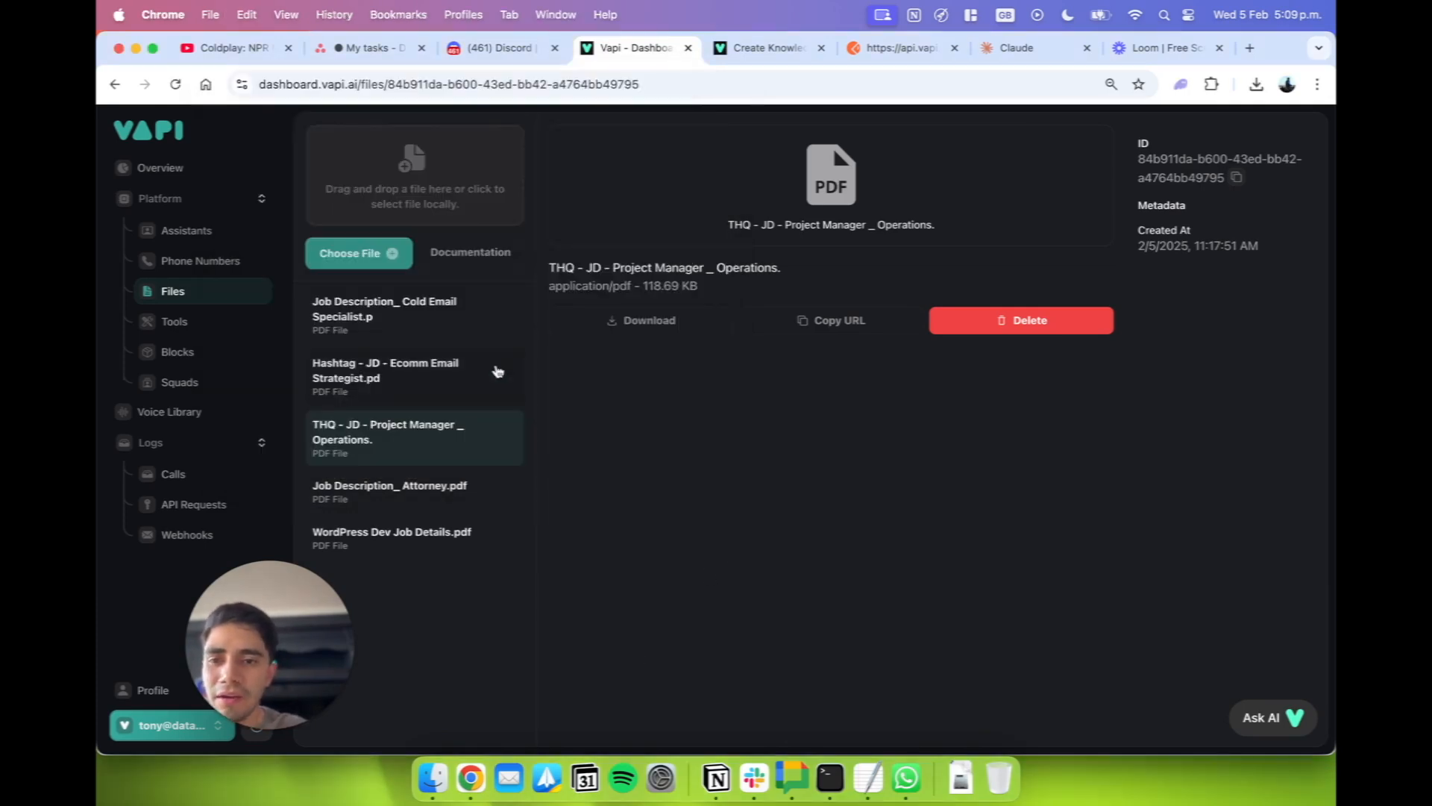
Copy the ID of the Job Description_ Cold Email Specialist PDF from Files and add it to the TextEdit note.
{"action": "left_click", "coordinate": [476, 339]}
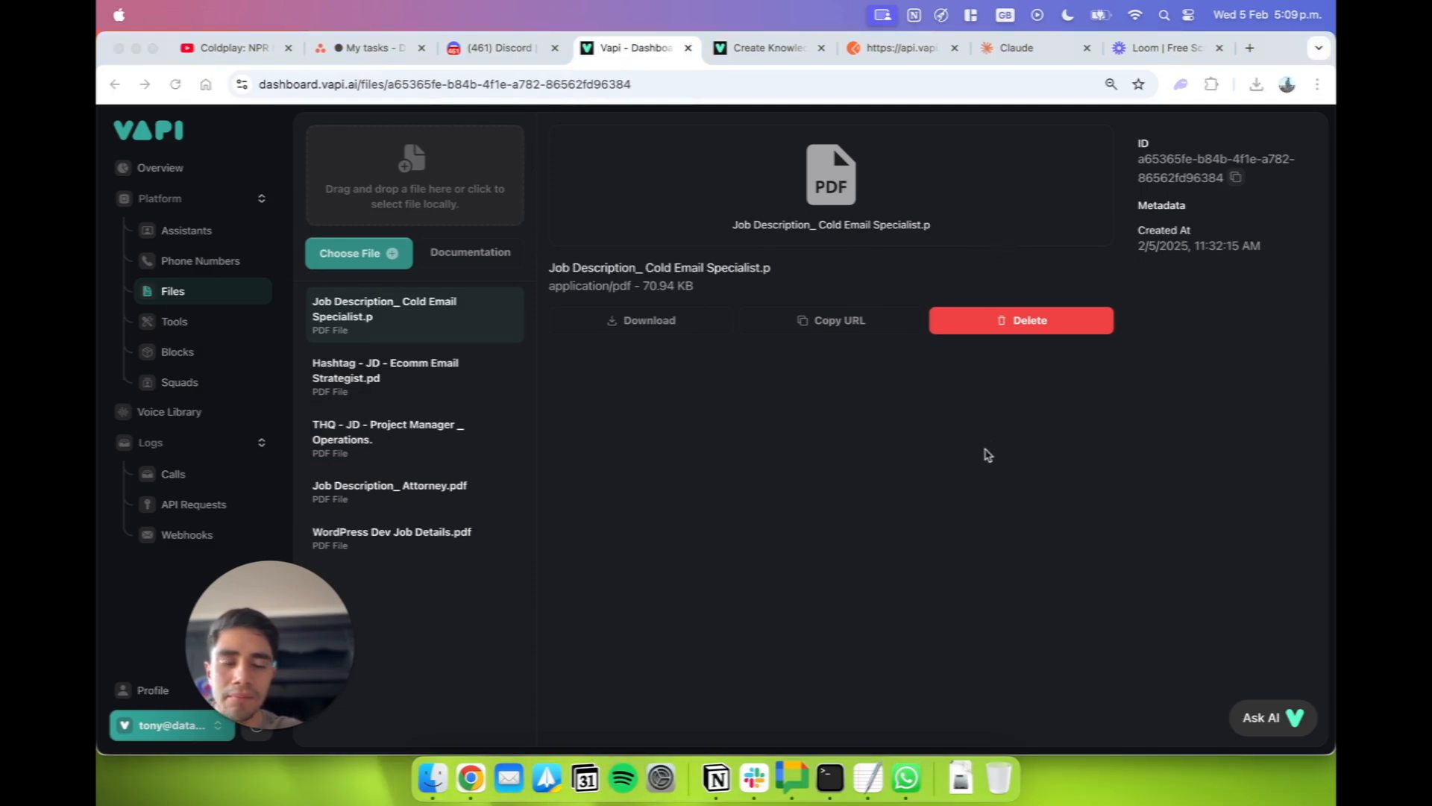
{"action": "left_click", "coordinate": [1198, 280]}
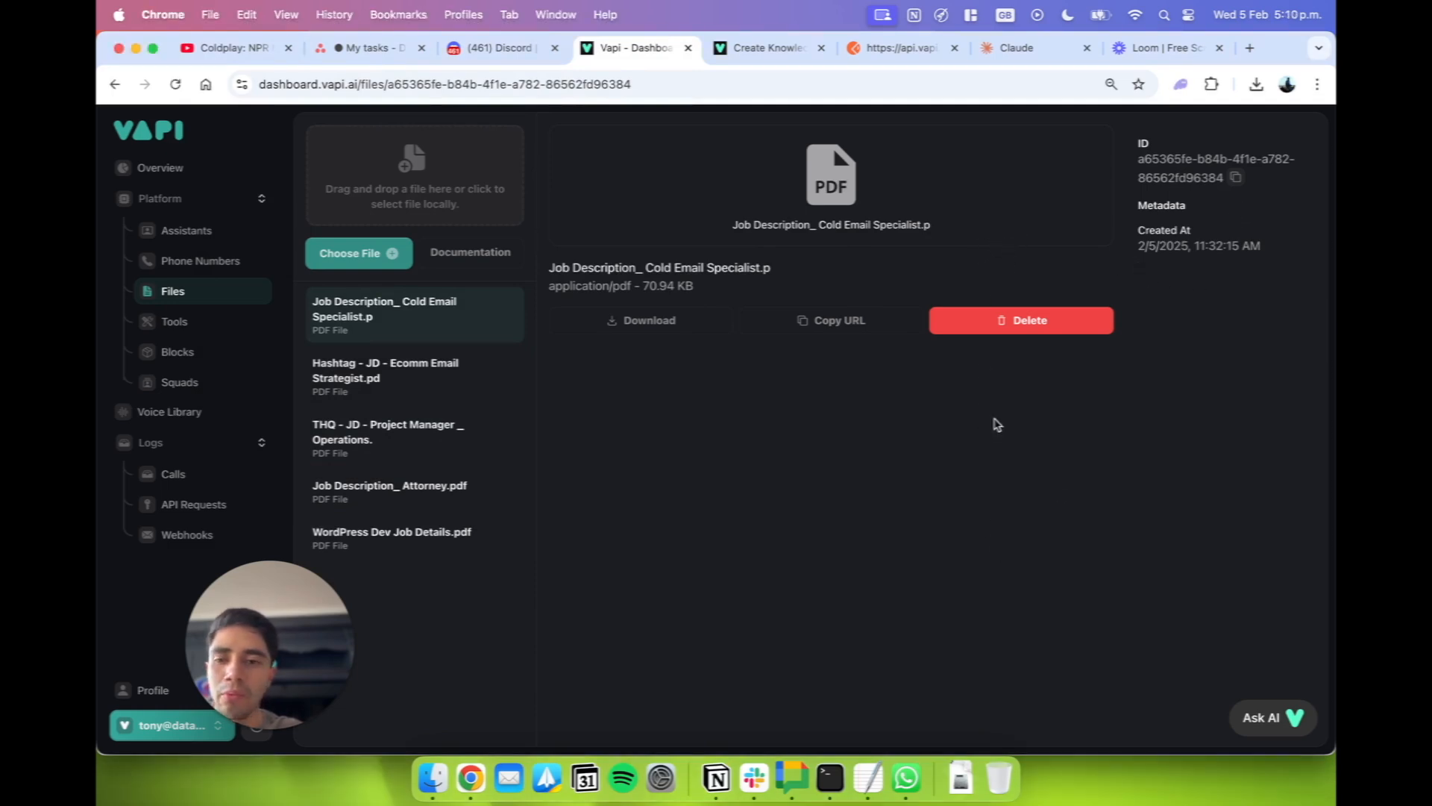
{"action": "left_click", "coordinate": [1238, 180]}
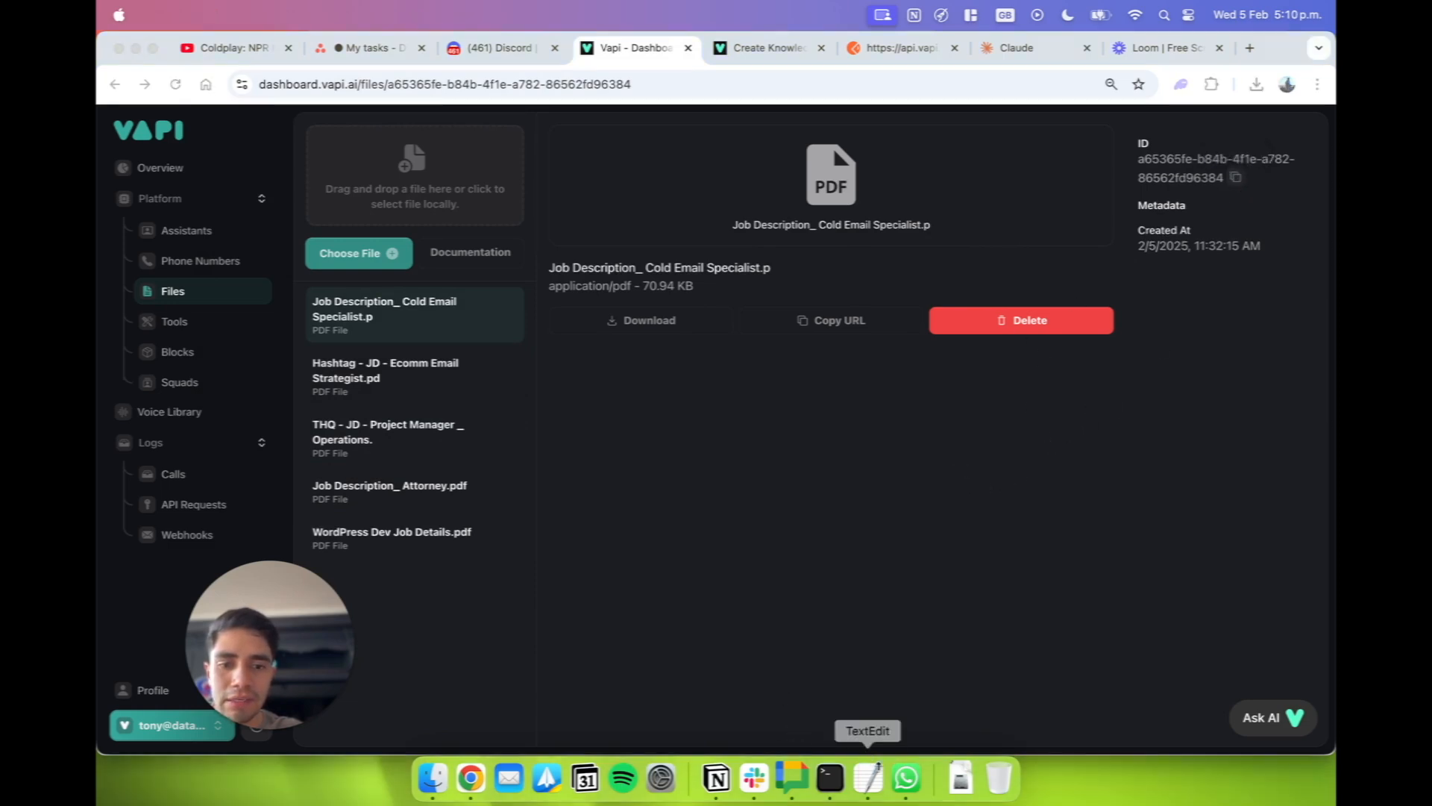
{"action": "left_click", "coordinate": [867, 777]}
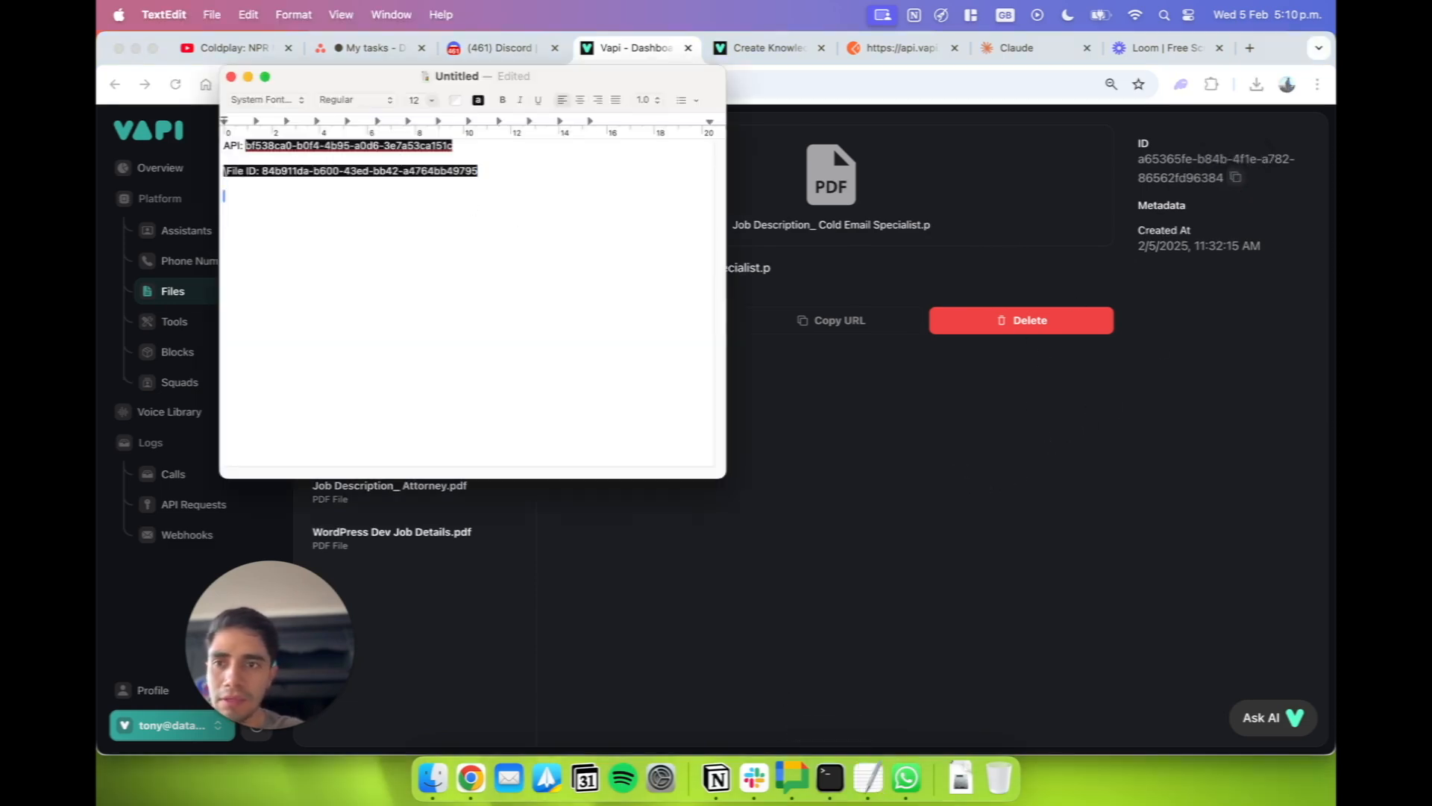
{"action": "key", "text": "super+v"}
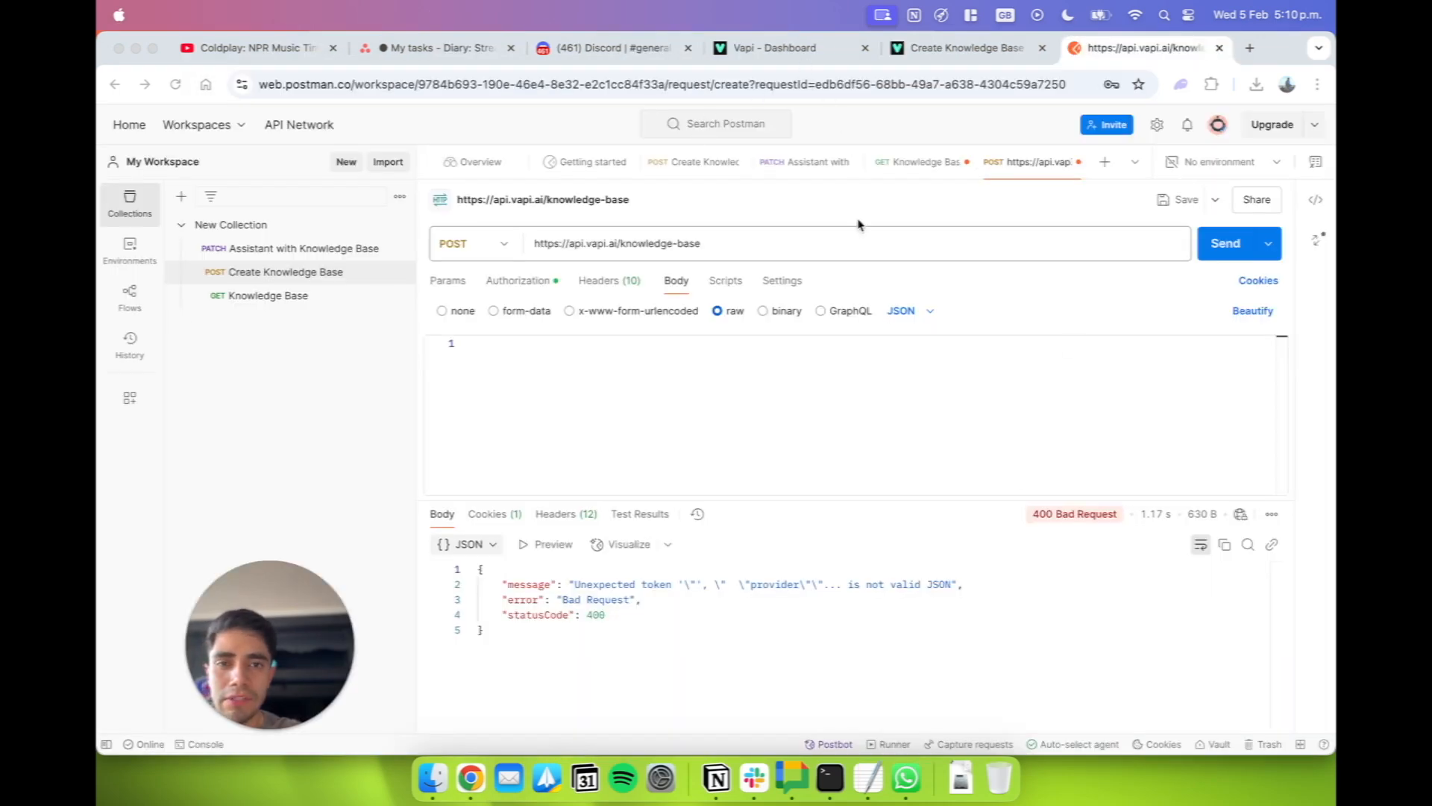
Open postman.com in a new browser tab and create a new API request.
{"action": "left_click", "coordinate": [858, 224]}
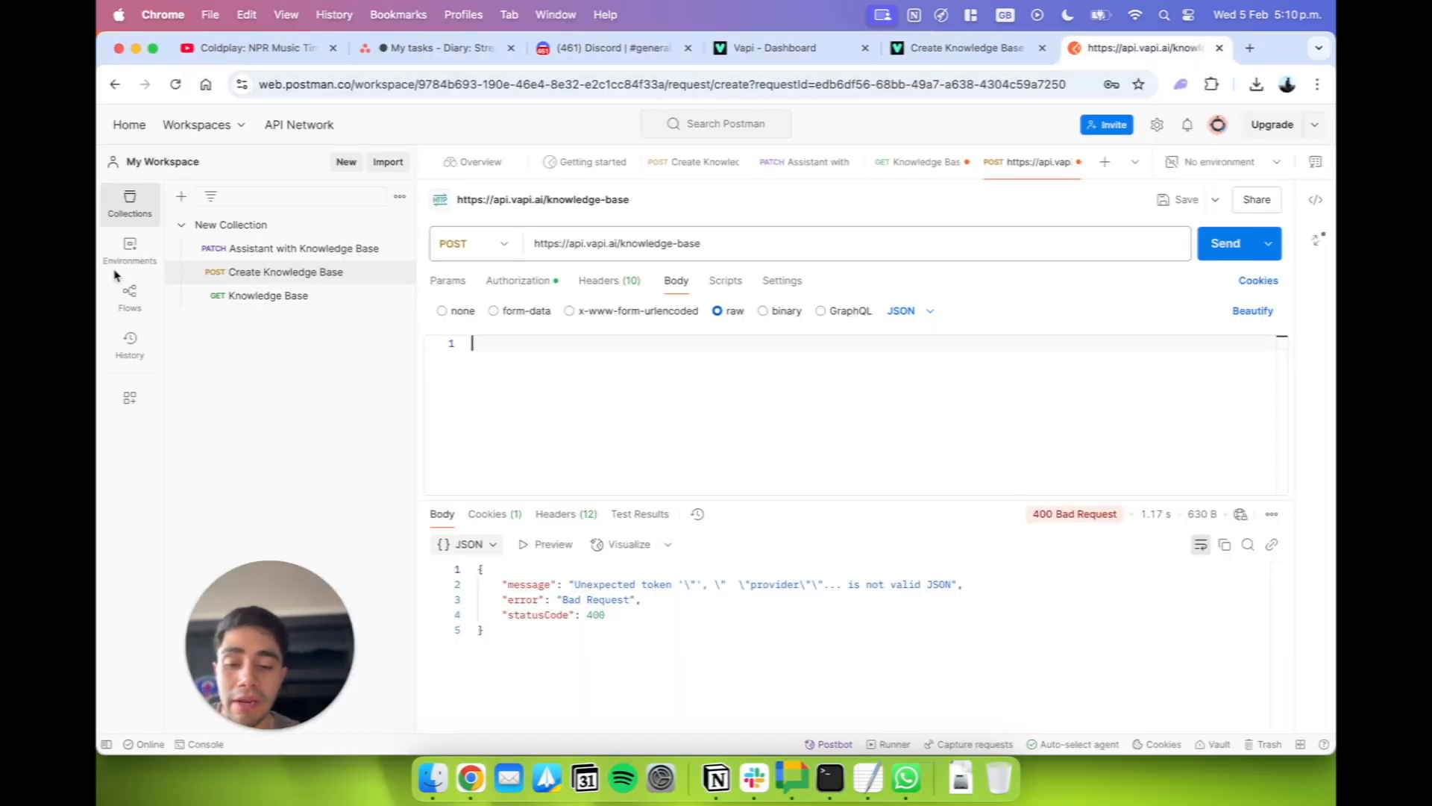
{"action": "key", "text": "super+t"}
{"action": "type", "text": "postman"}
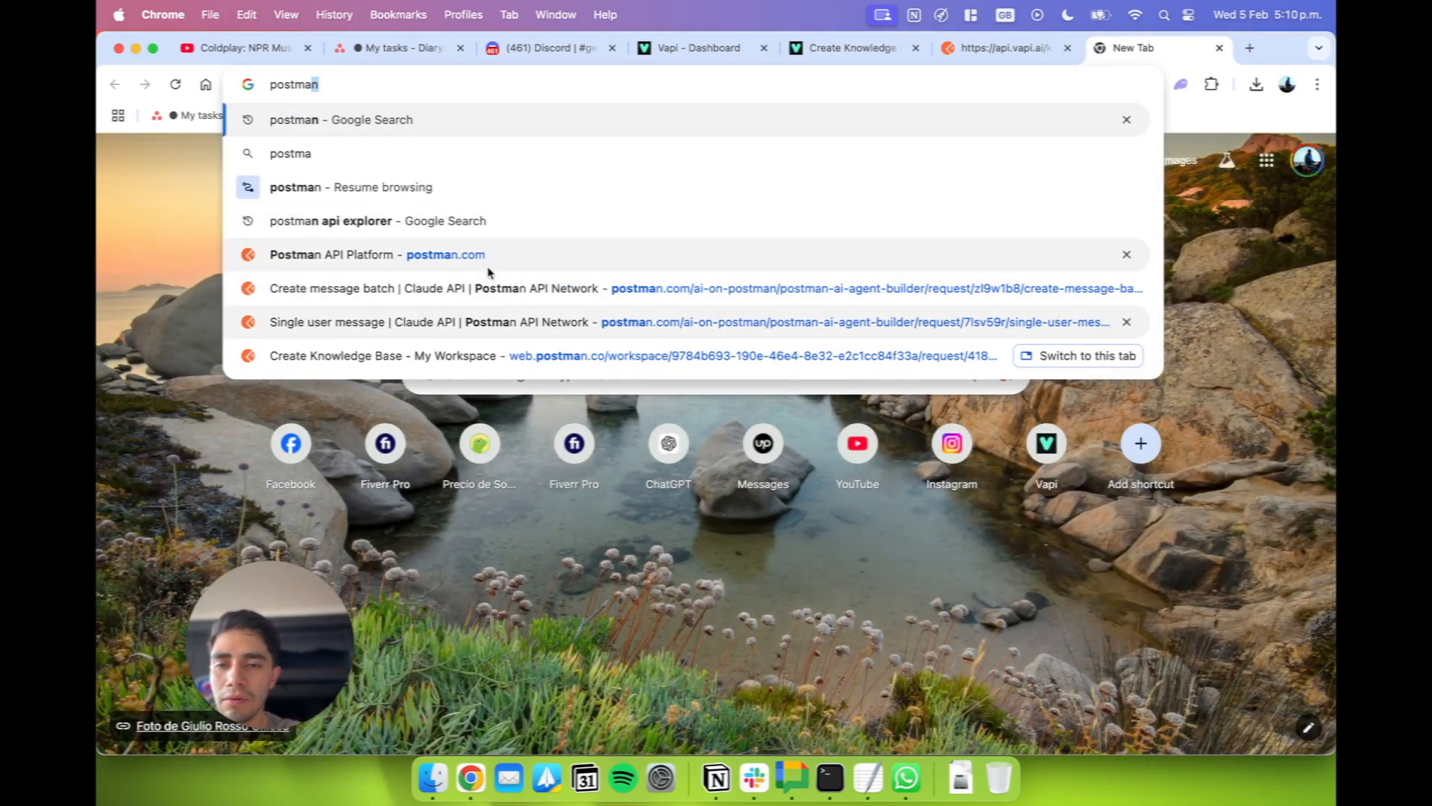
{"action": "left_click", "coordinate": [491, 267]}
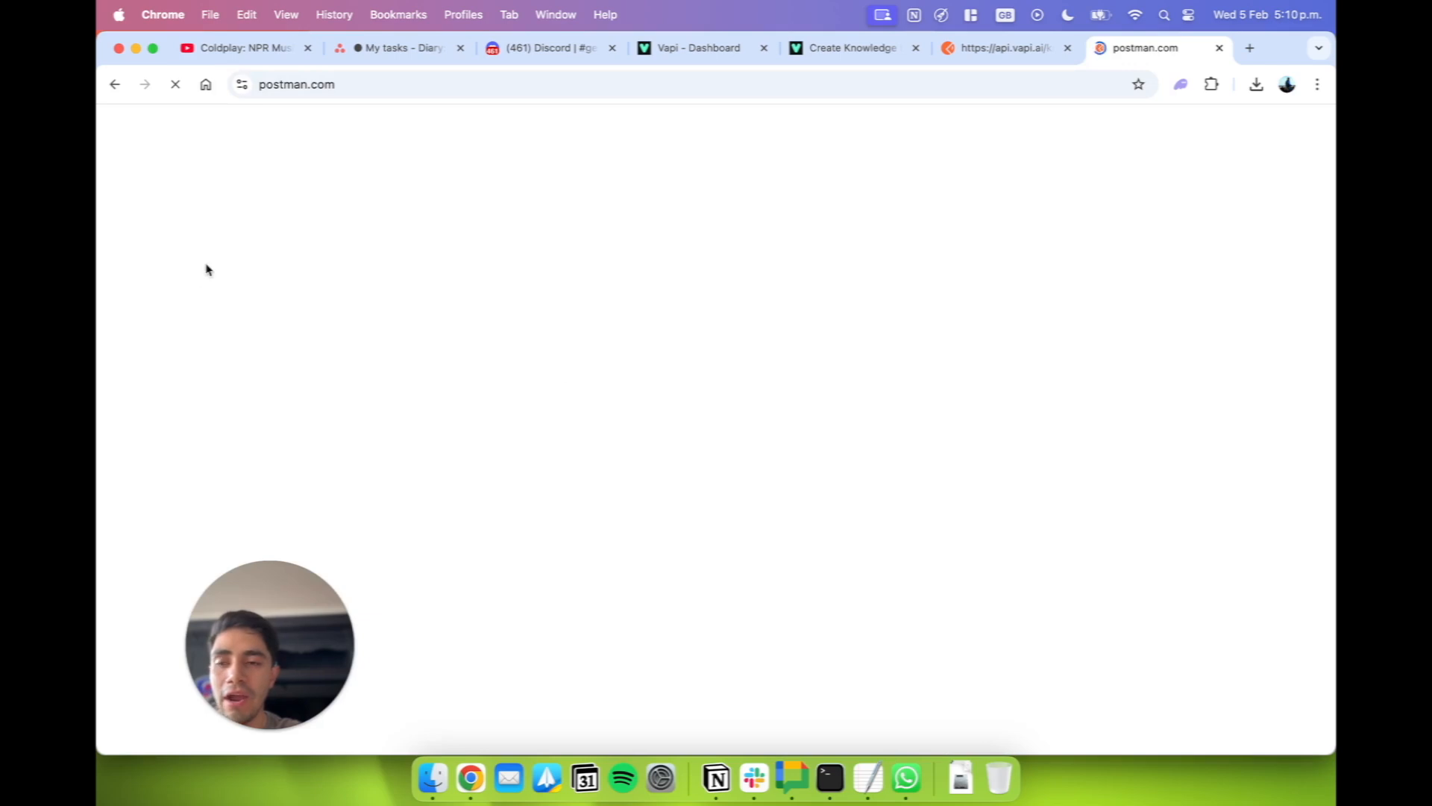
{"action": "left_click", "coordinate": [999, 48]}
{"action": "left_click", "coordinate": [1119, 49]}
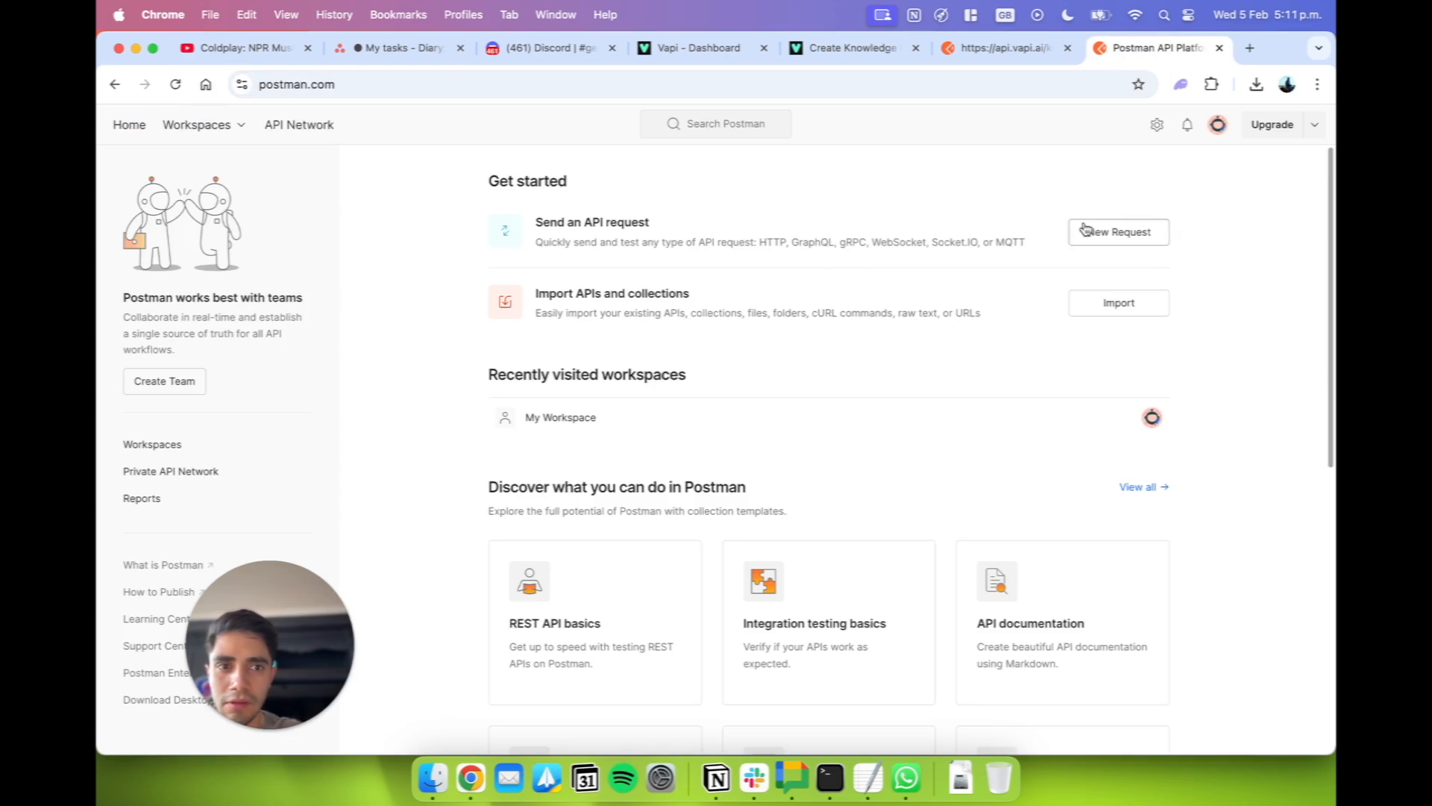
{"action": "left_click", "coordinate": [1117, 230]}
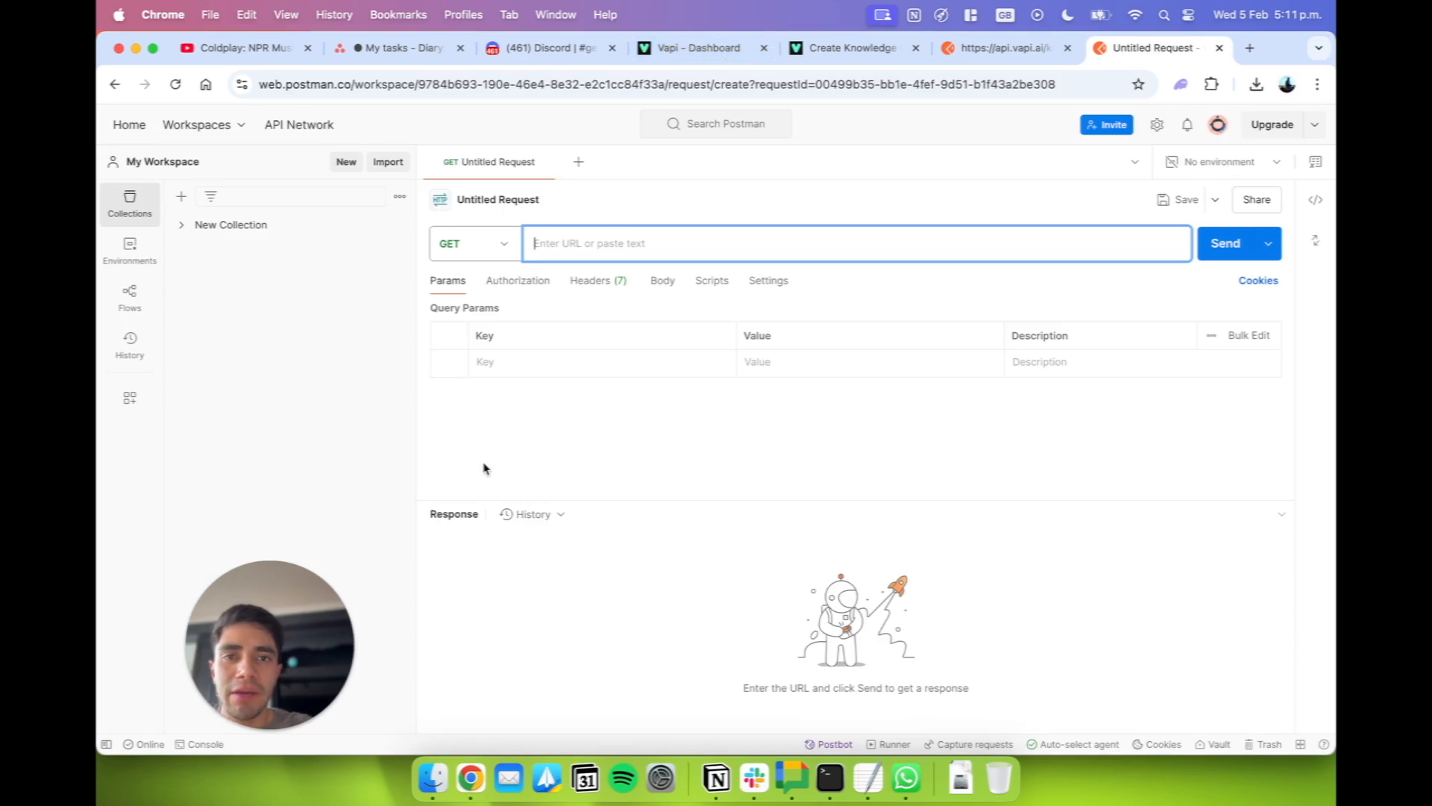
Copy the Create Knowledge Base cURL code from the Vapi API reference and show the body settings of the untitled Postman request.
{"action": "left_click", "coordinate": [837, 64]}
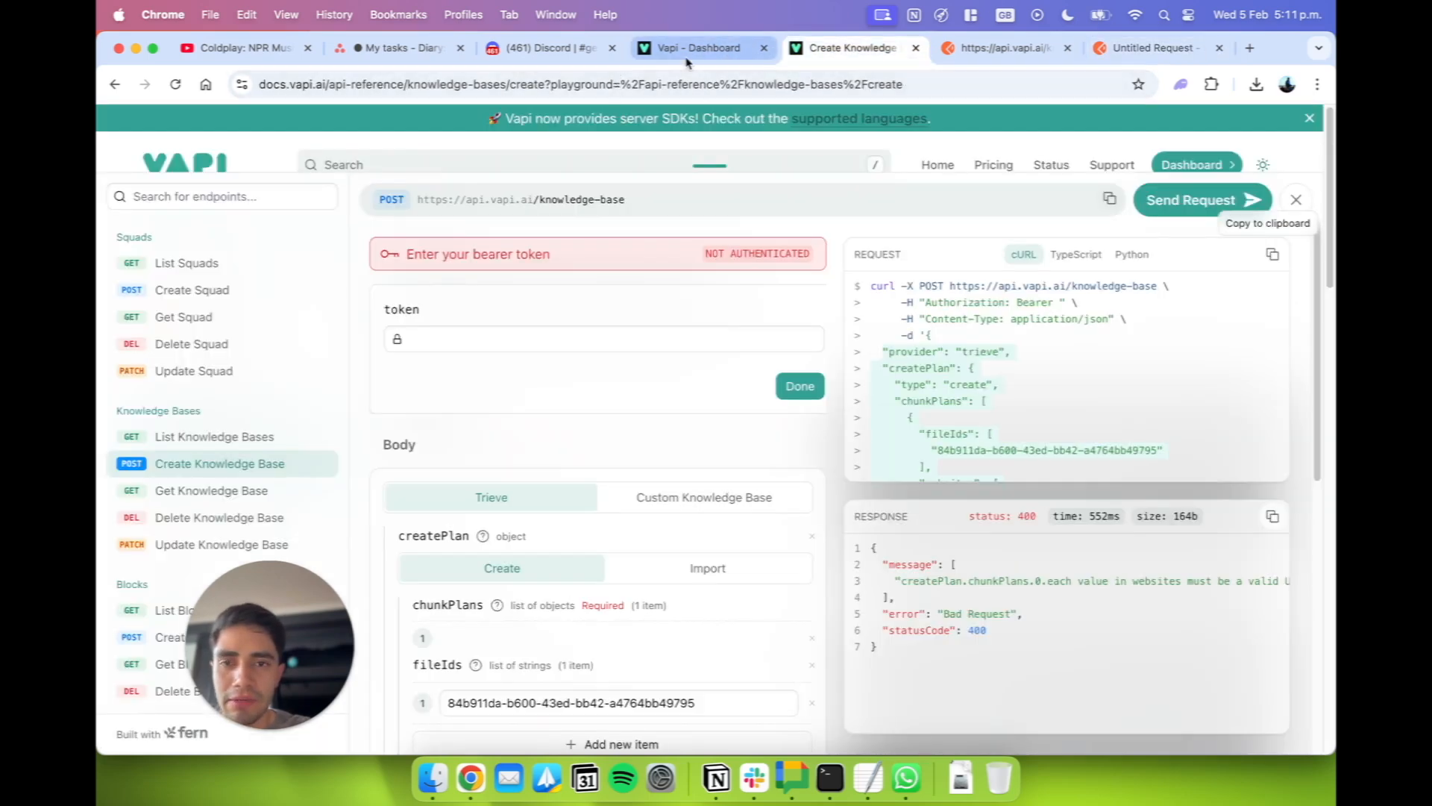
{"action": "left_click", "coordinate": [687, 60]}
{"action": "left_click", "coordinate": [849, 48]}
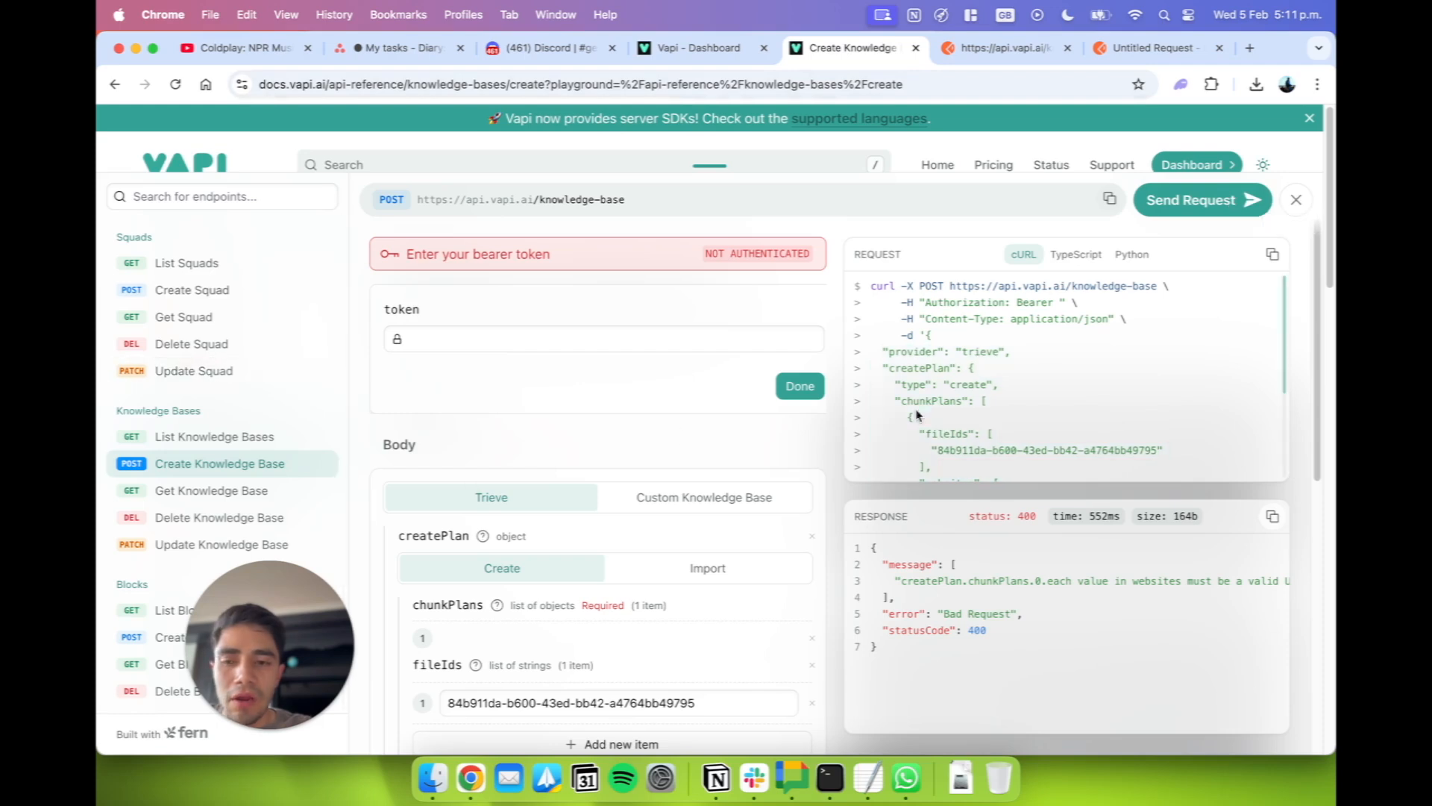
{"action": "scroll", "coordinate": [955, 429], "scroll_direction": "down", "scroll_amount": 5}
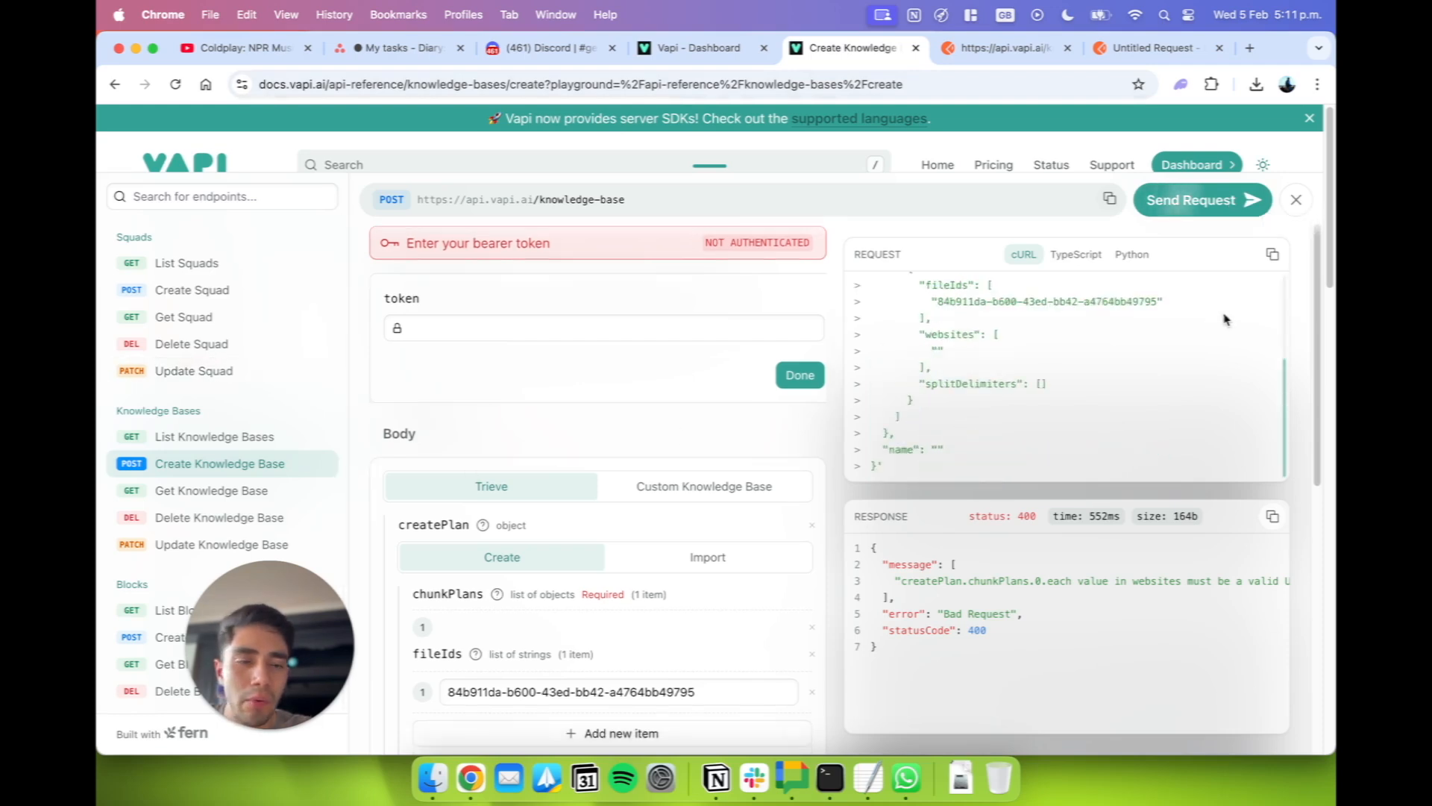
{"action": "left_click", "coordinate": [1275, 257]}
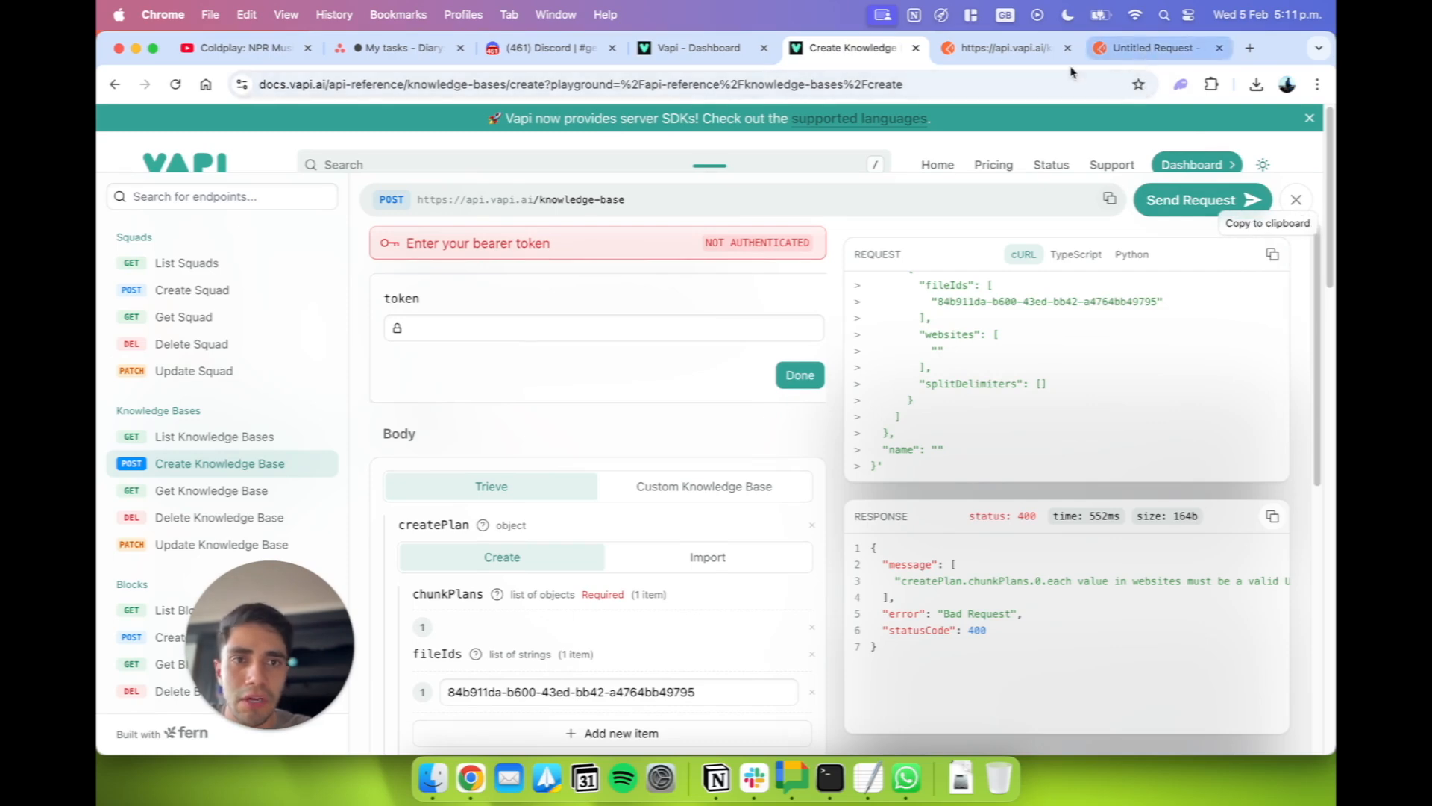
{"action": "left_click", "coordinate": [1104, 49]}
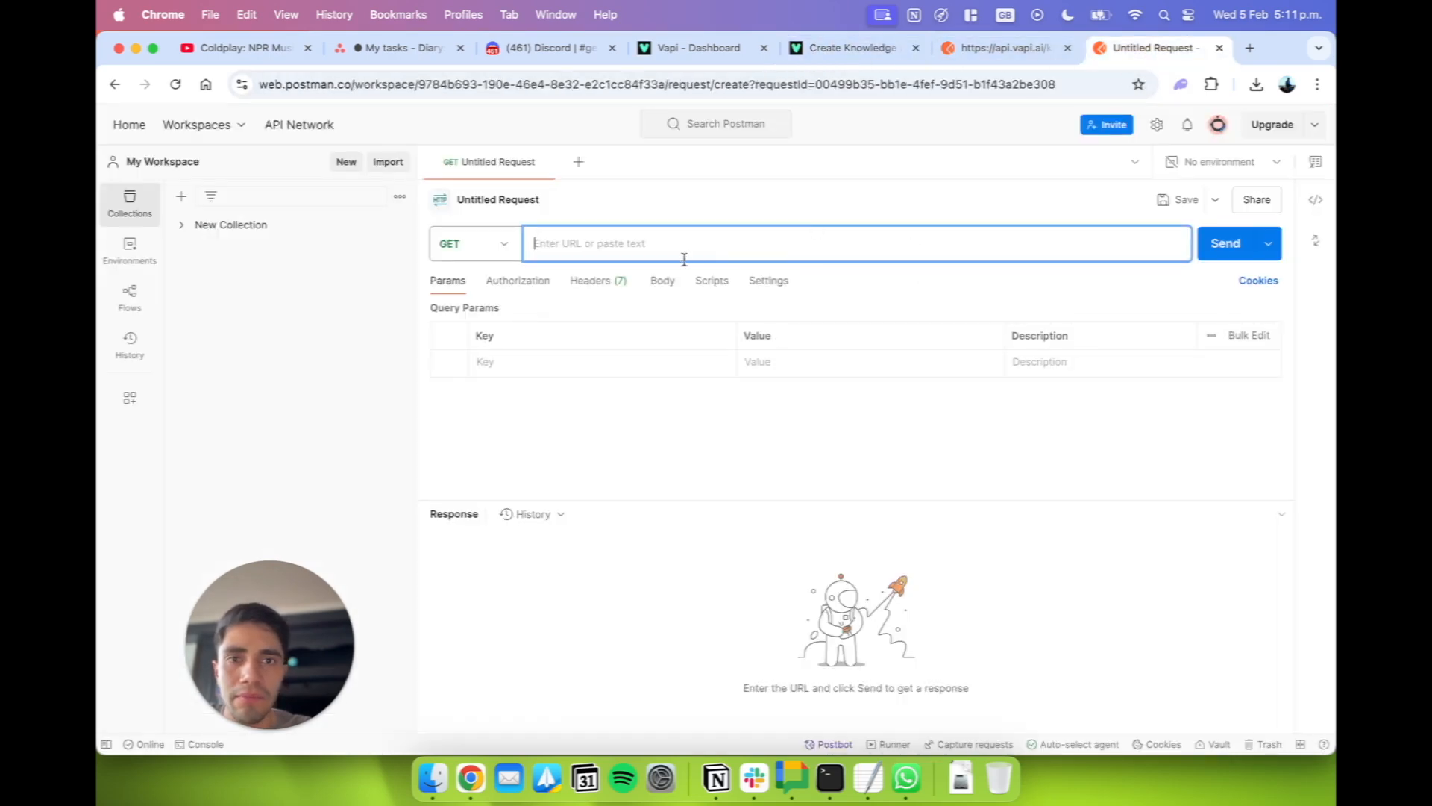
{"action": "left_click", "coordinate": [662, 280]}
{"action": "left_click", "coordinate": [706, 52]}
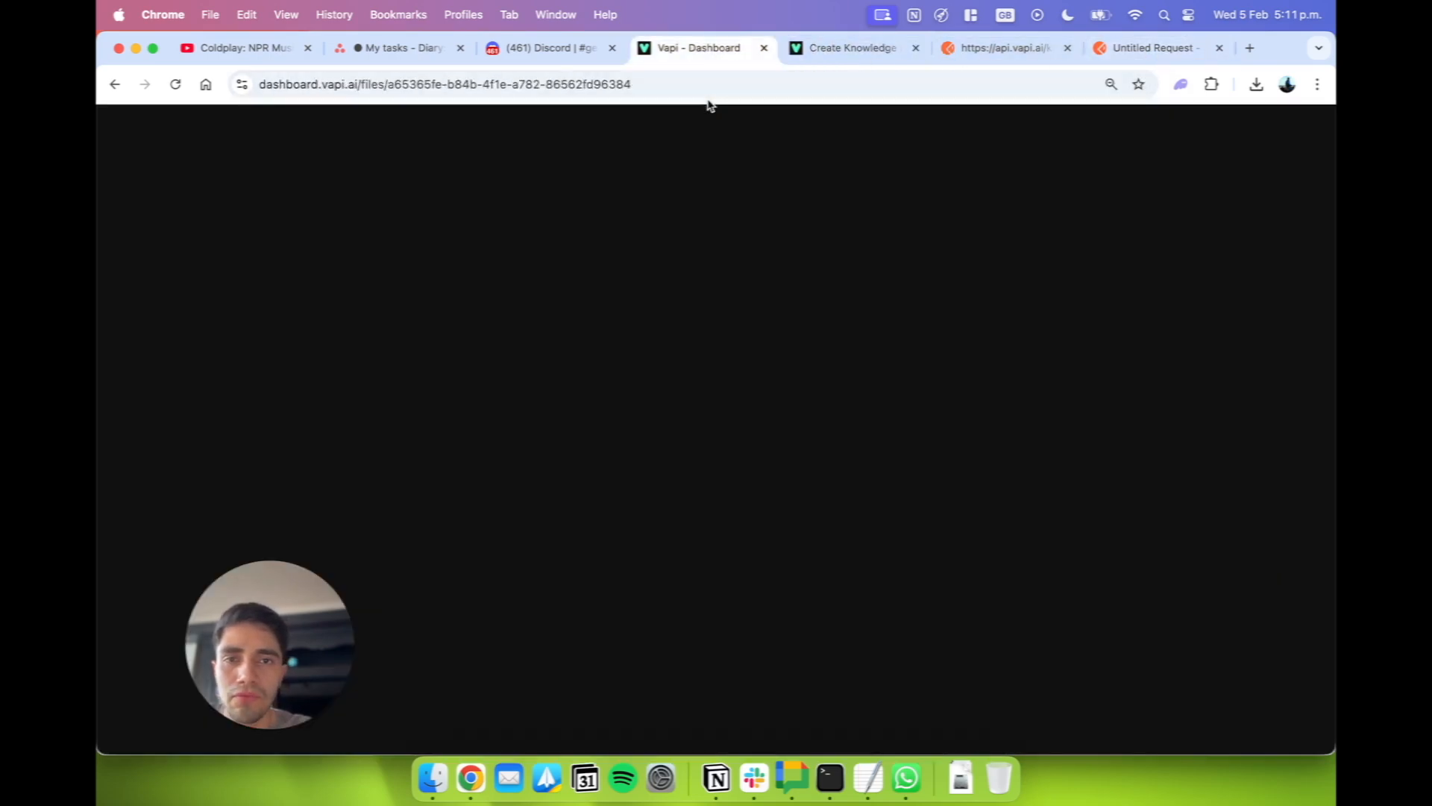
{"action": "left_click", "coordinate": [846, 50]}
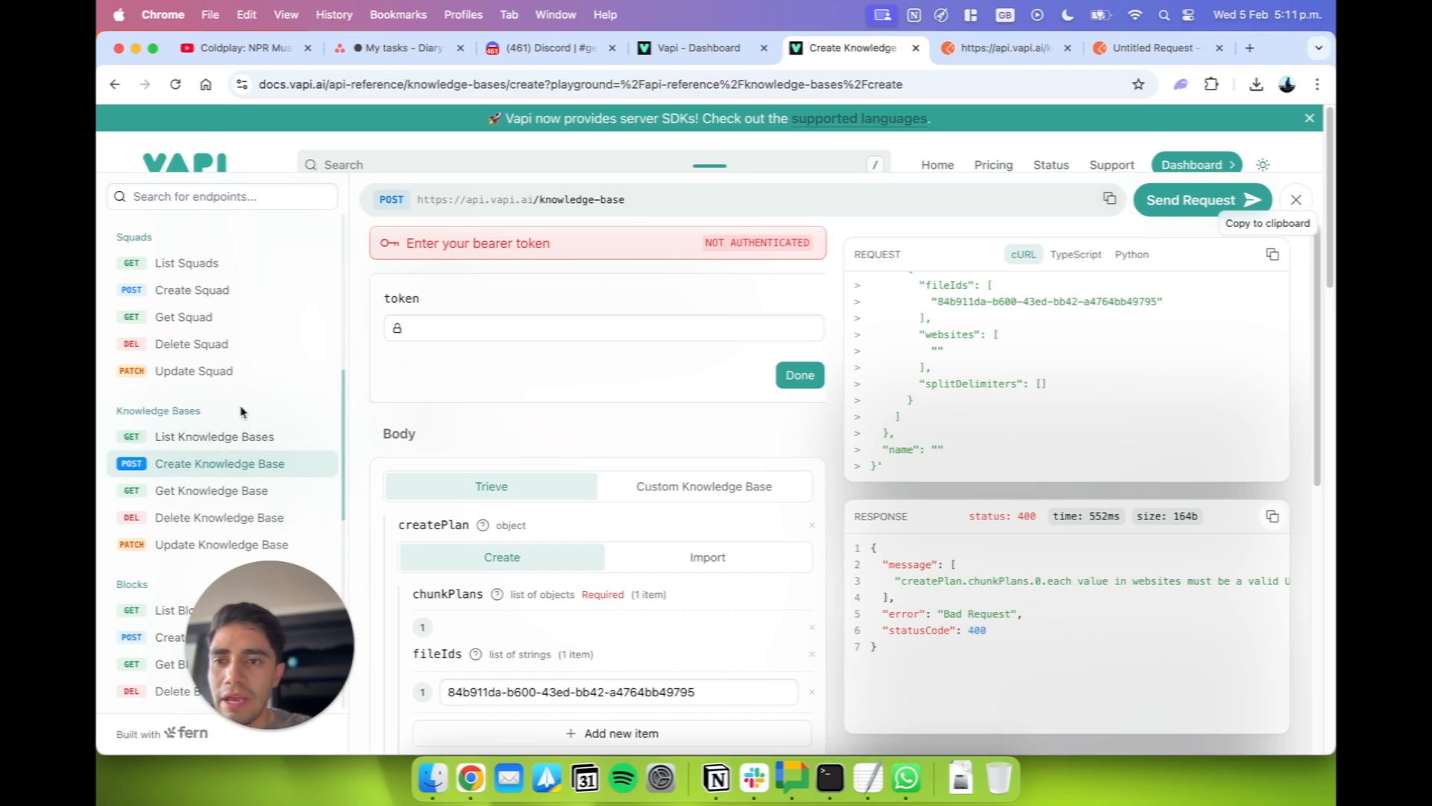
{"action": "scroll", "coordinate": [224, 447], "scroll_direction": "up", "scroll_amount": 3}
{"action": "scroll", "coordinate": [224, 455], "scroll_direction": "down", "scroll_amount": 3}
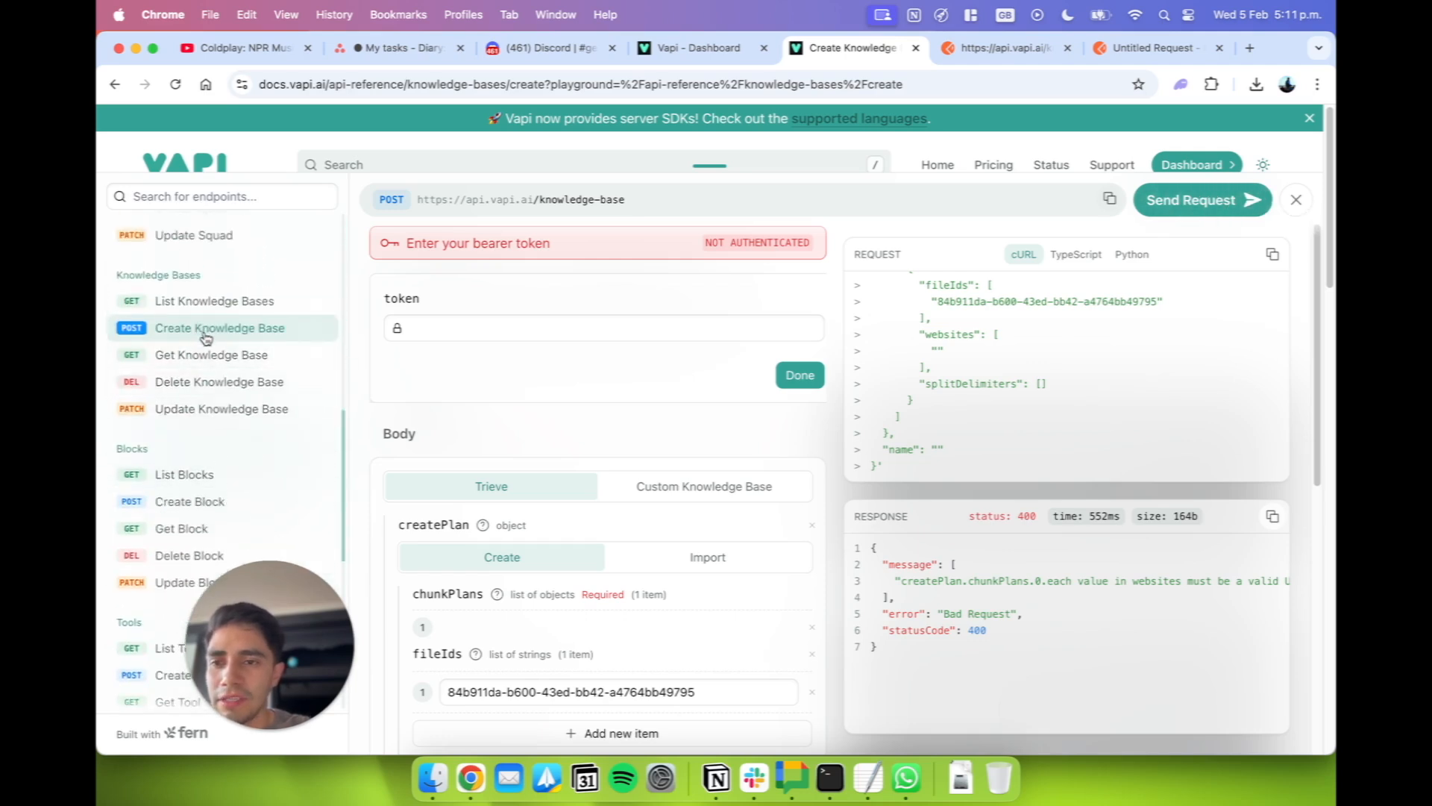
{"action": "left_click", "coordinate": [1110, 199]}
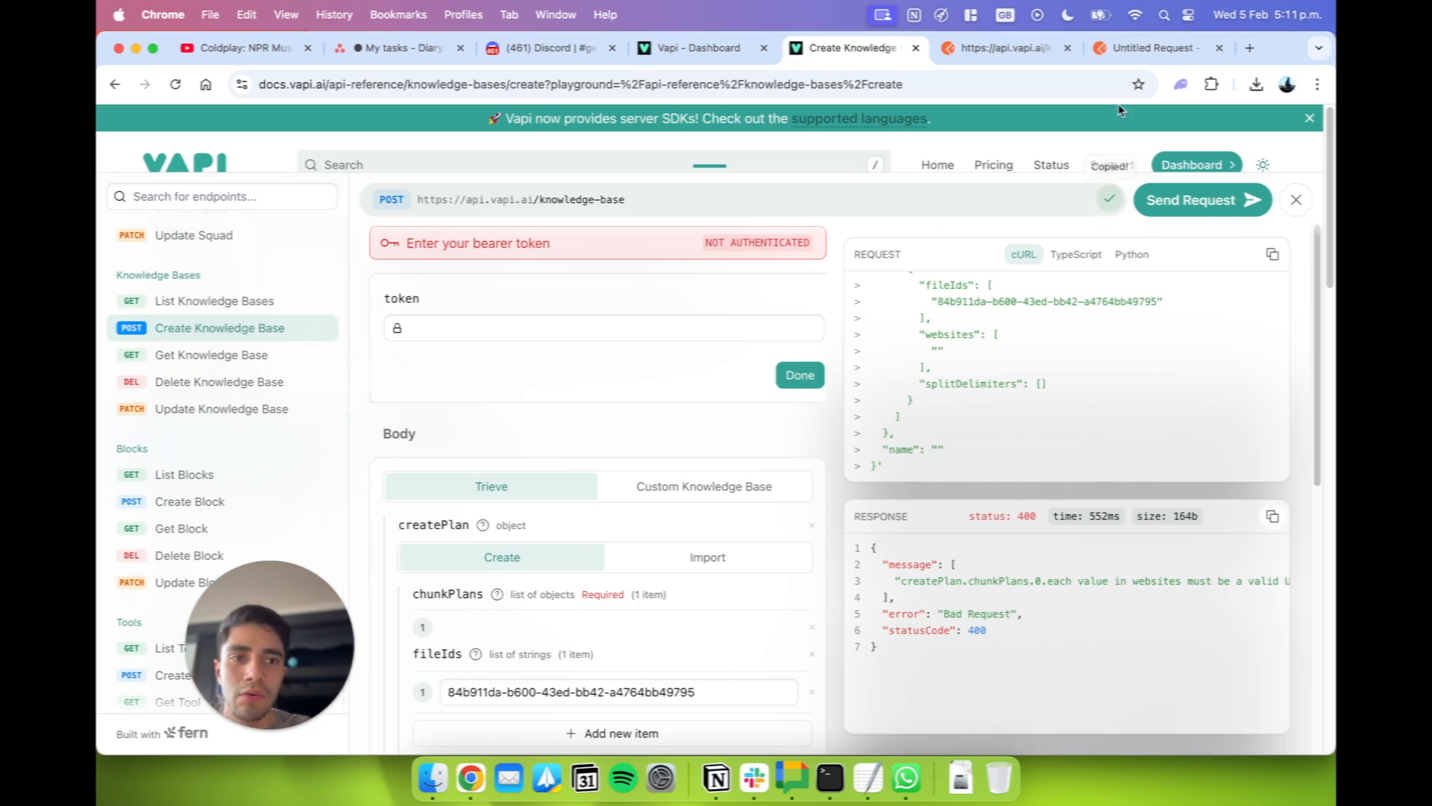
{"action": "left_click", "coordinate": [1119, 49]}
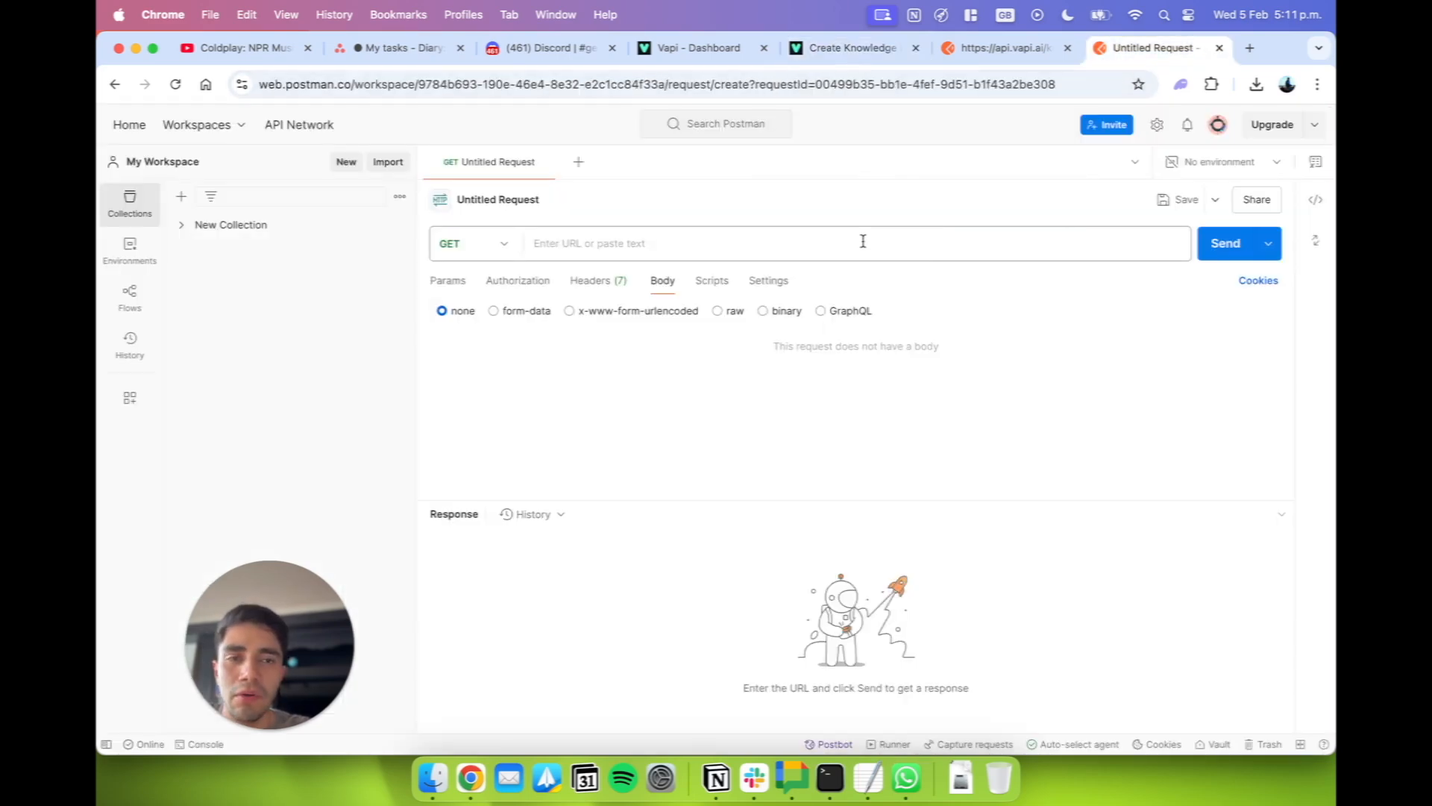
{"action": "left_click", "coordinate": [863, 239]}
{"action": "type", "text": "v"}
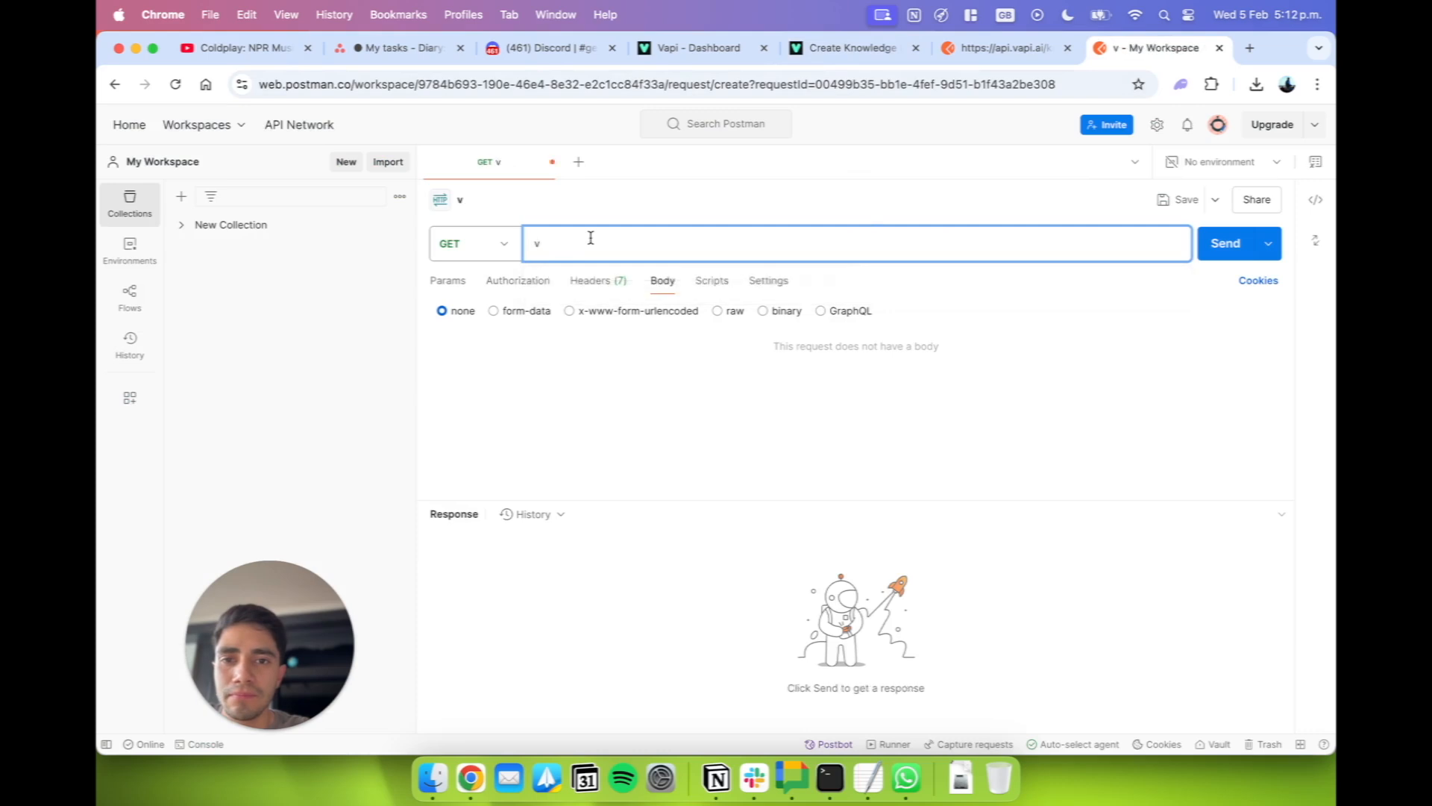
{"action": "key", "text": "BackSpace"}
{"action": "key", "text": "super+v"}
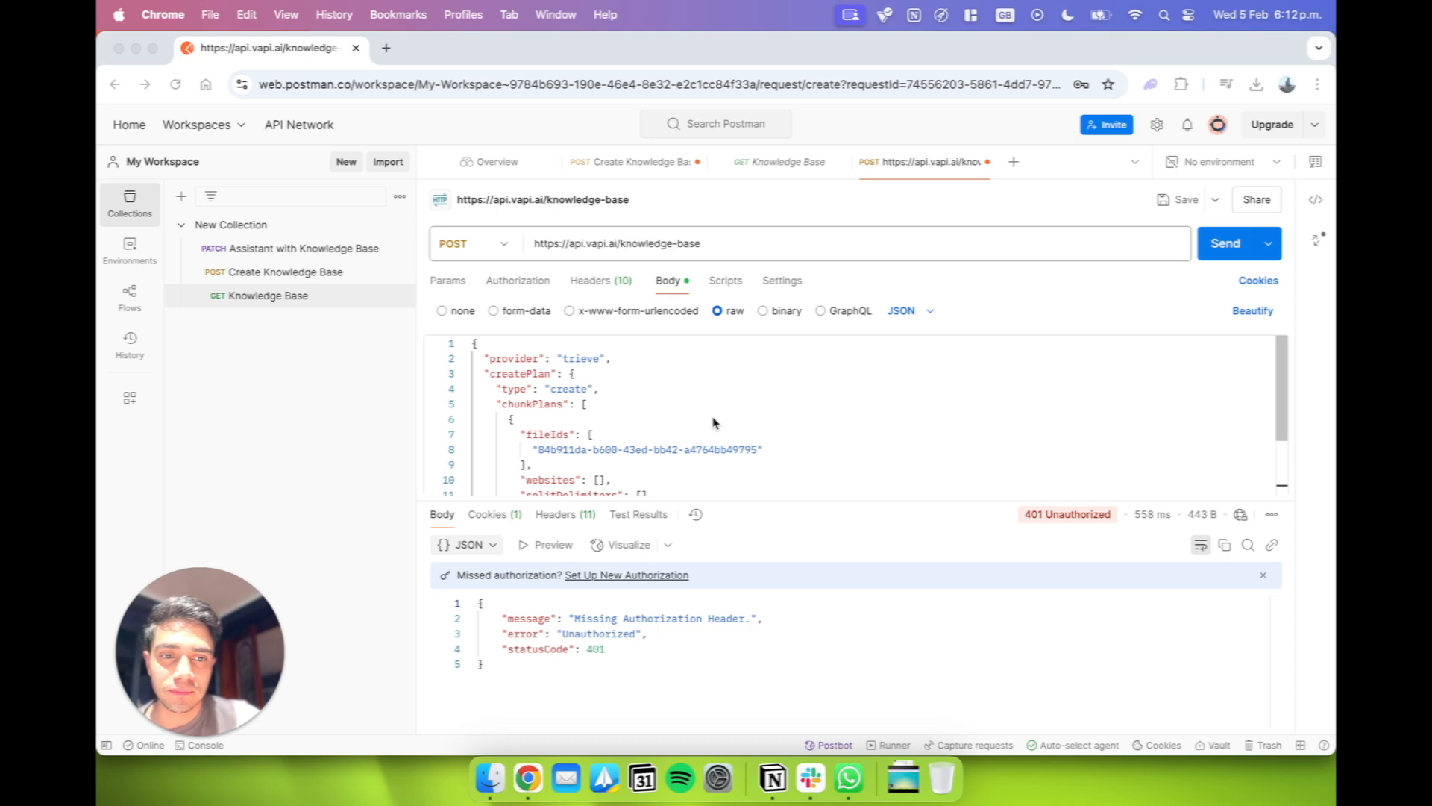
Examine the headers of the unsaved knowledge-base, Knowledge Base and Create Knowledge Base requests, focusing on the Content-Type entry.
{"action": "left_click", "coordinate": [595, 285]}
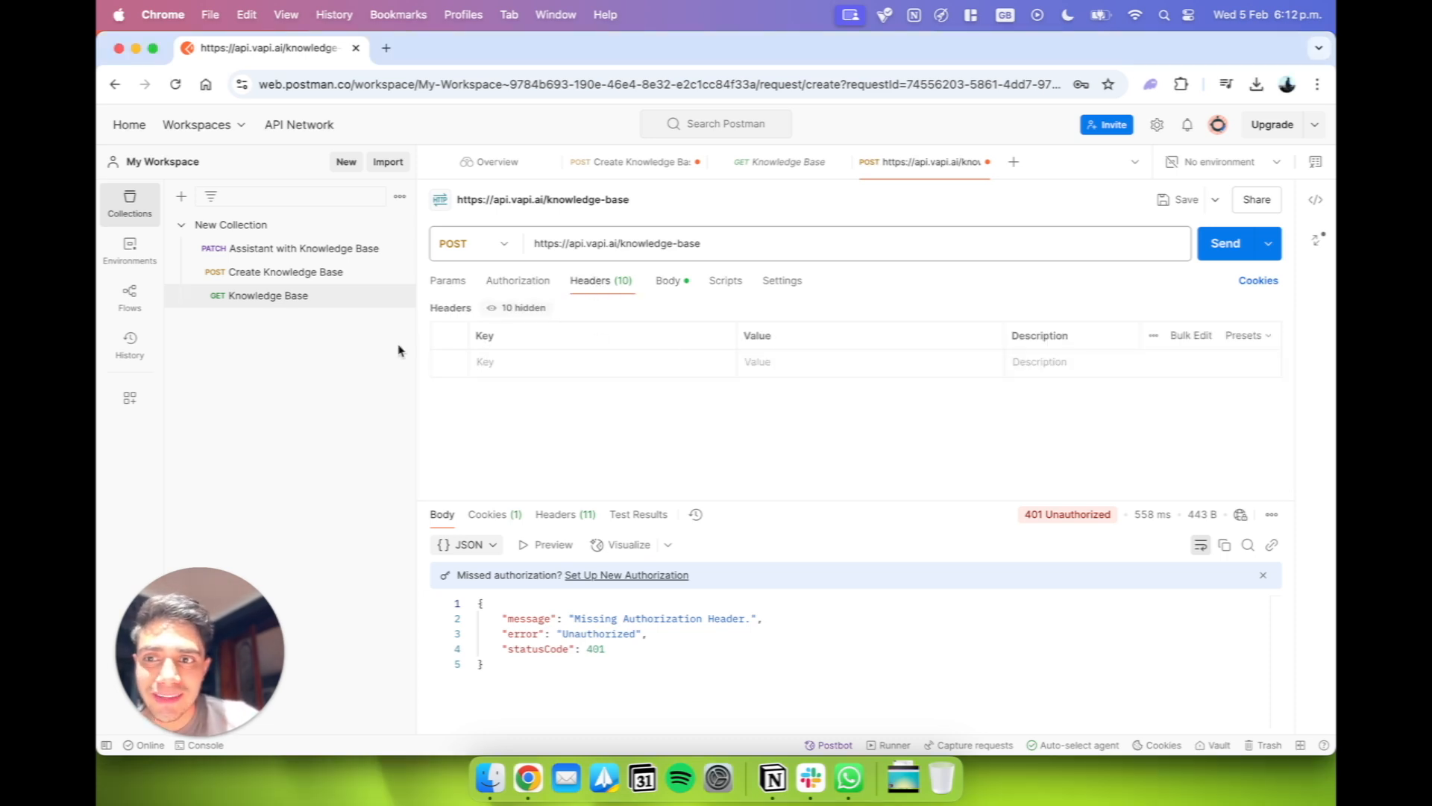
{"action": "left_click", "coordinate": [344, 300]}
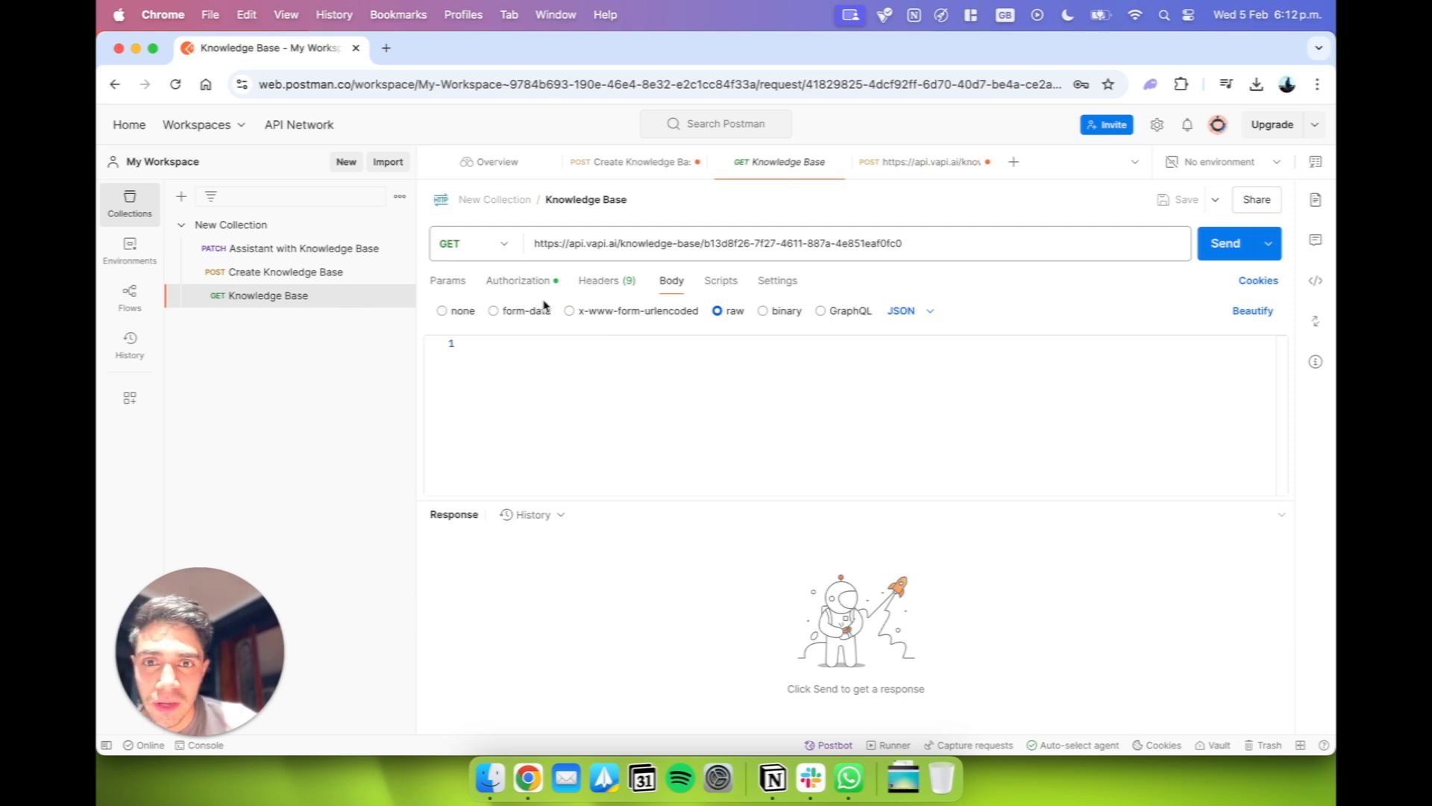
{"action": "left_click", "coordinate": [616, 290]}
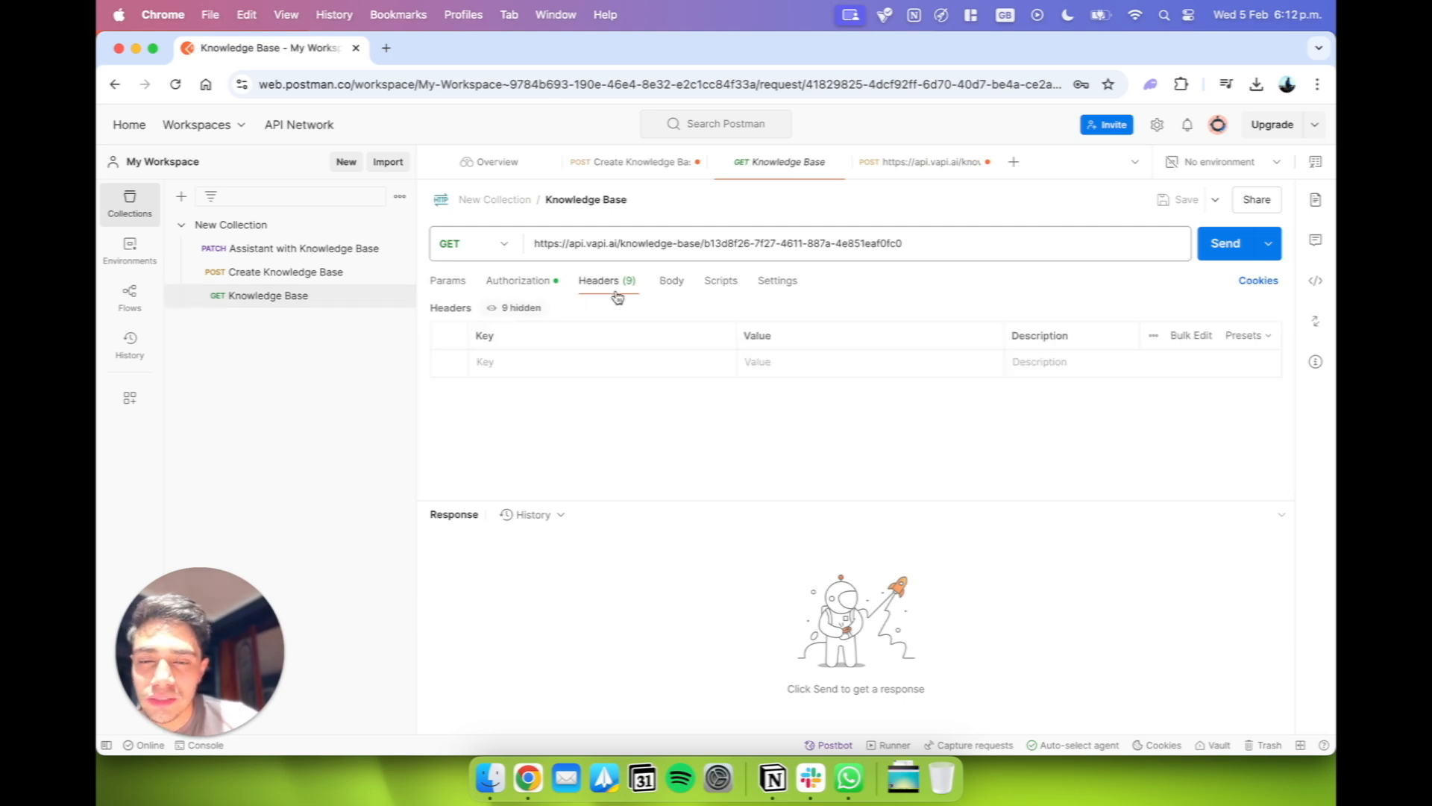
{"action": "left_click", "coordinate": [358, 270]}
{"action": "left_click", "coordinate": [616, 280]}
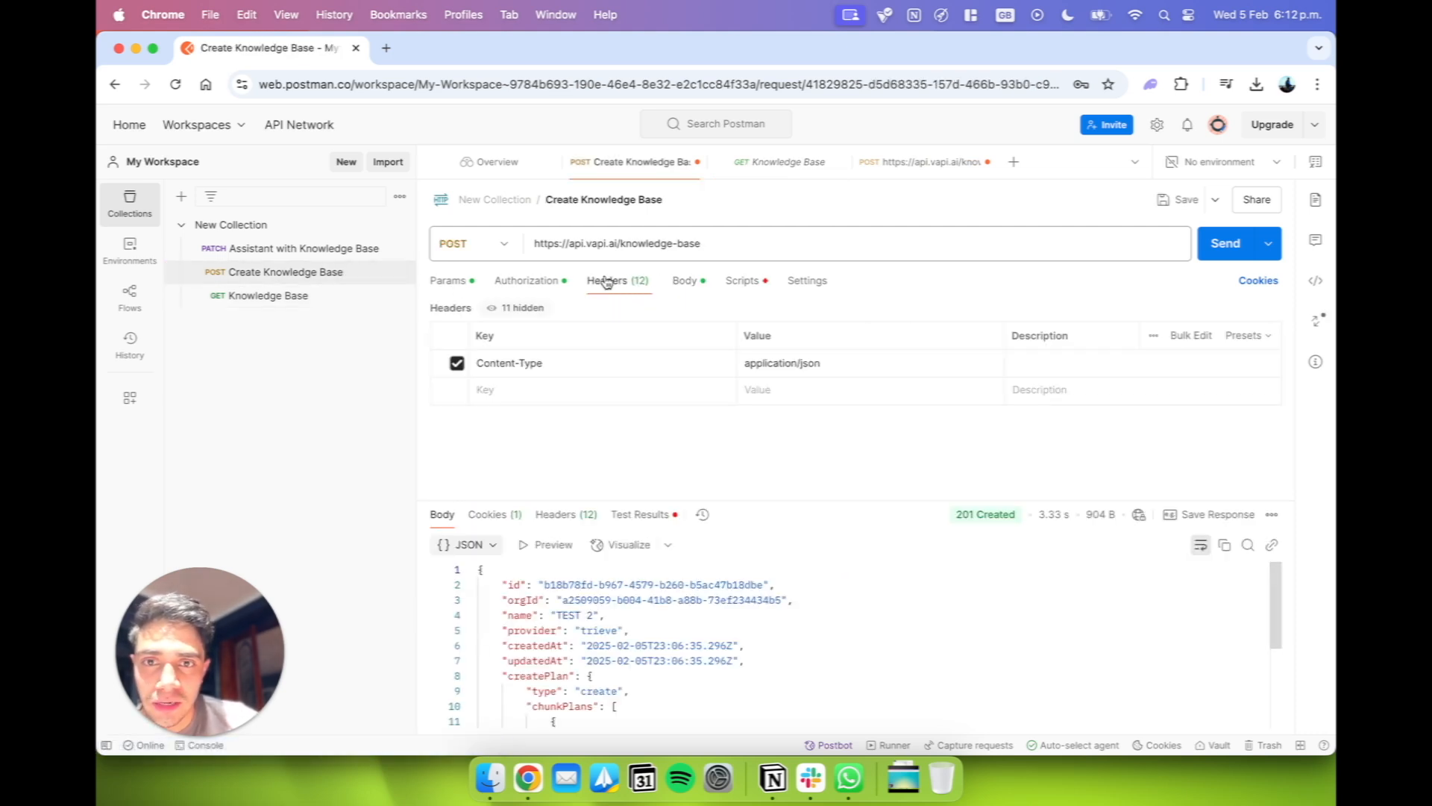
{"action": "left_click", "coordinate": [547, 365]}
{"action": "triple_click", "coordinate": [520, 364]}
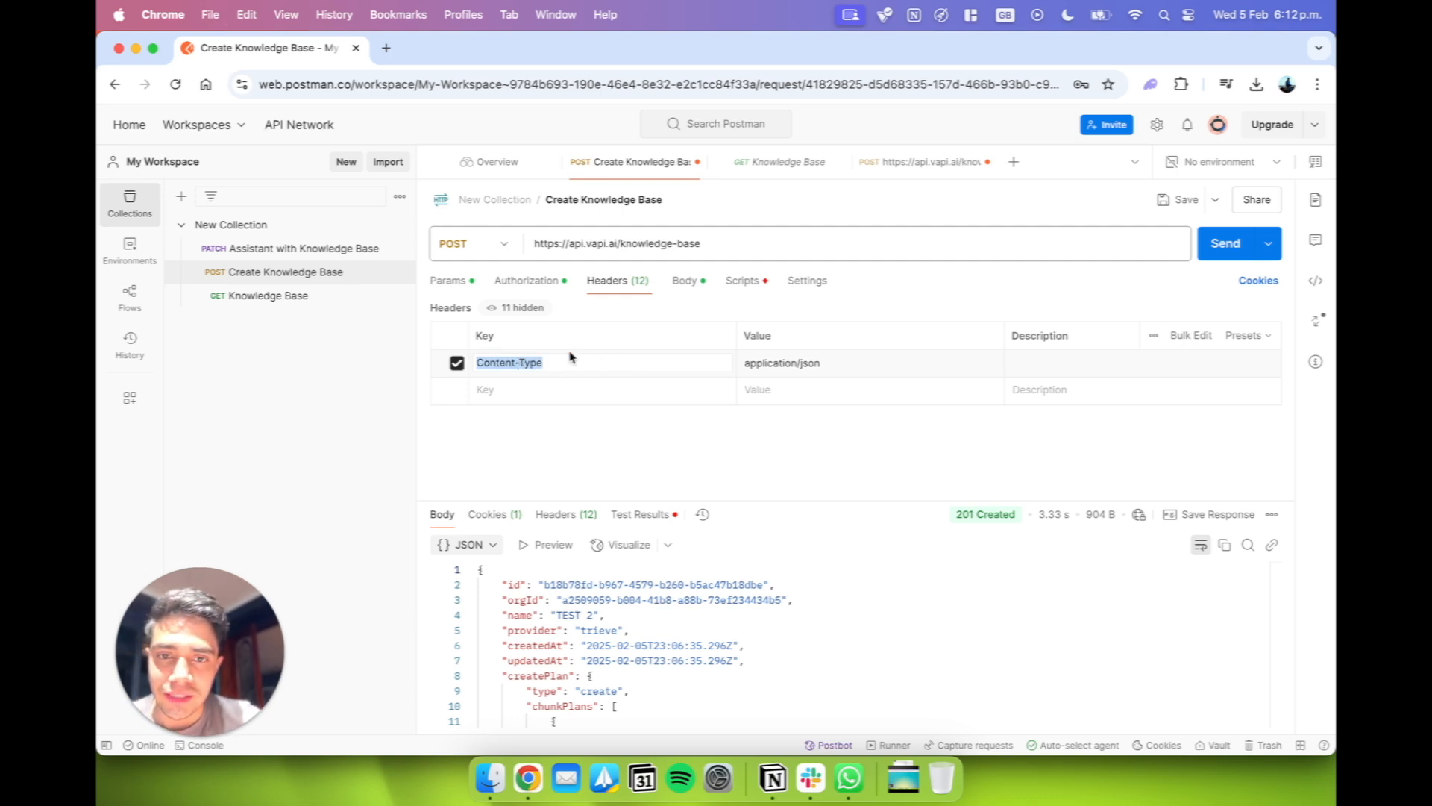
{"action": "left_click", "coordinate": [584, 373]}
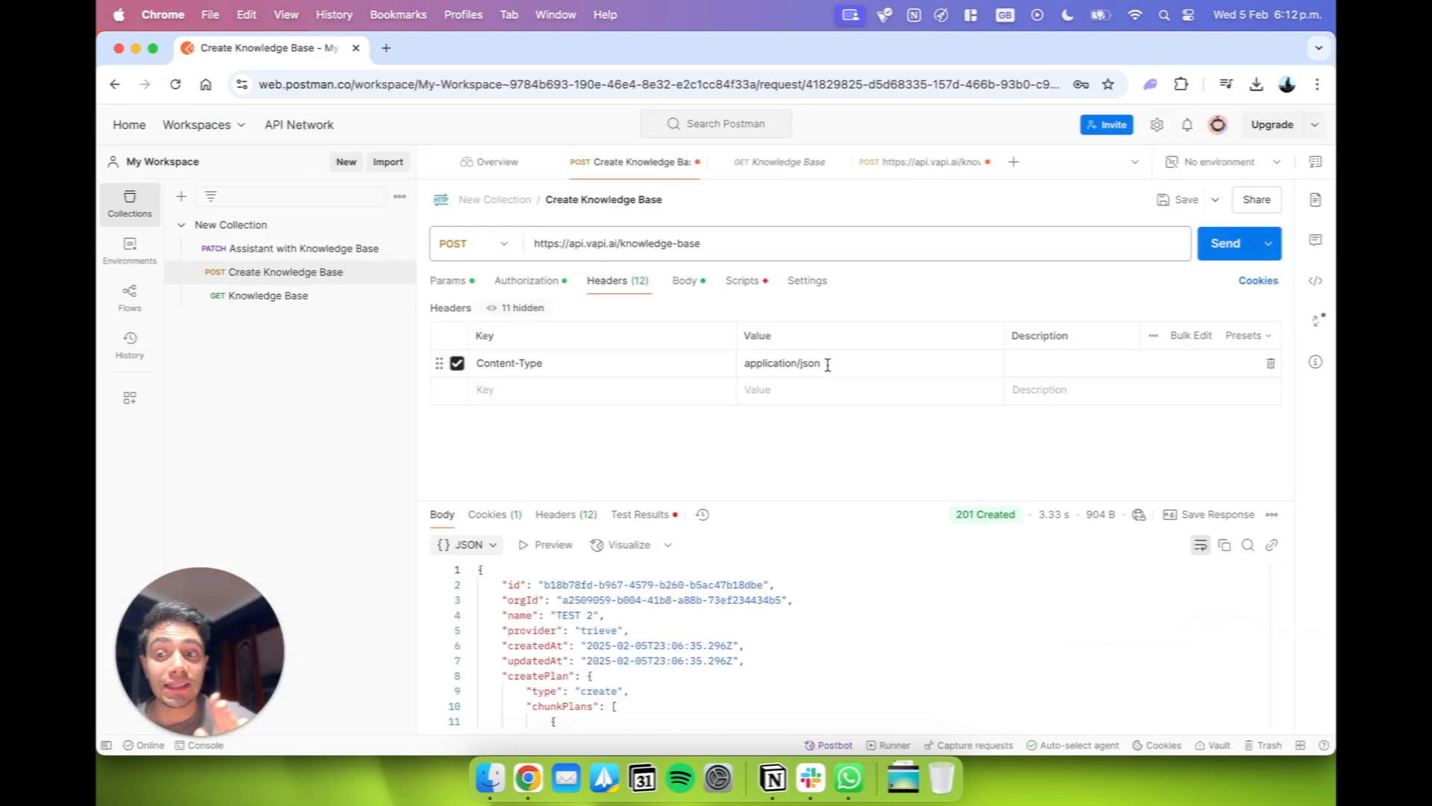
{"action": "left_click", "coordinate": [531, 359]}
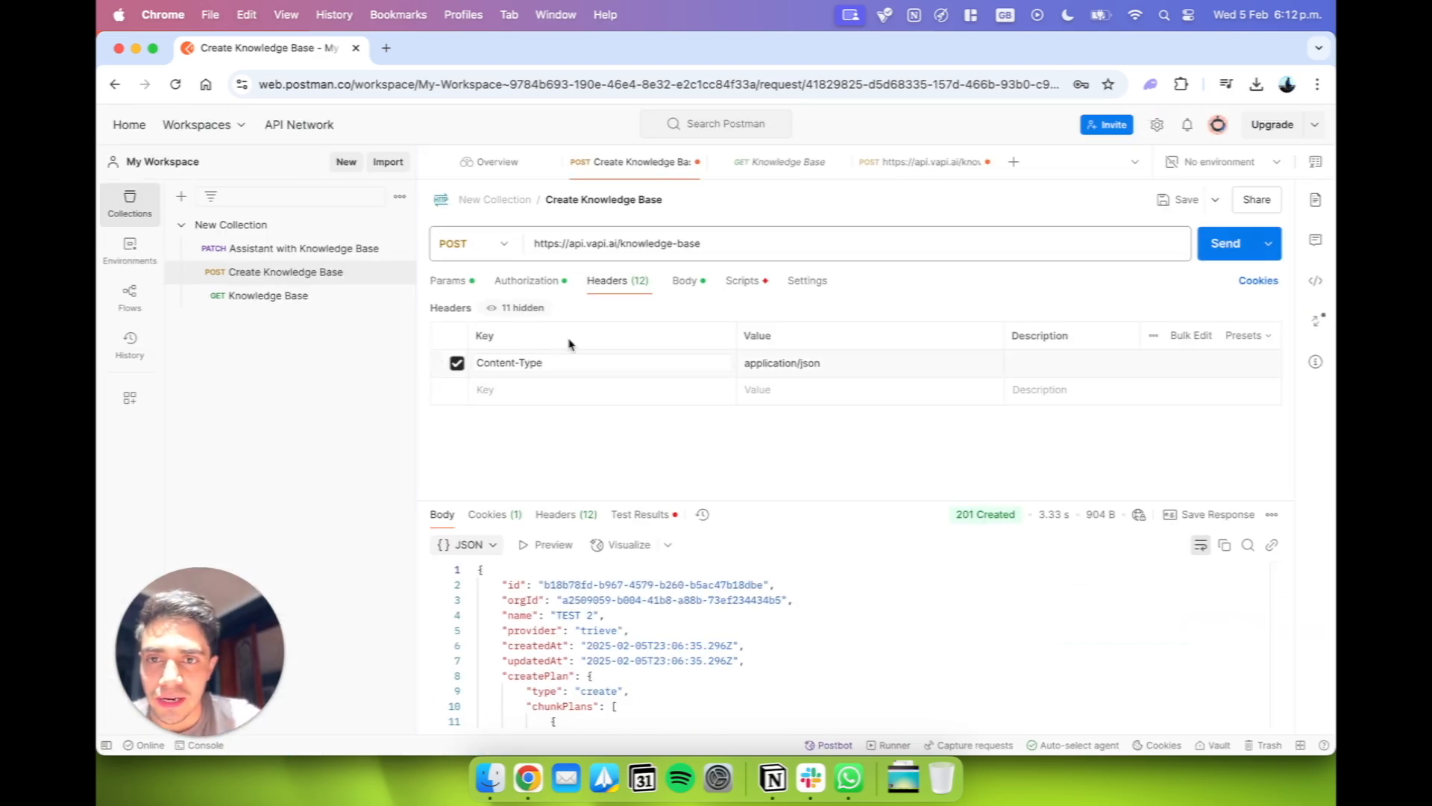
Copy the Content-Type header key from the Assistant with Knowledge Base request into the Knowledge Base GET request's headers.
{"action": "left_click", "coordinate": [305, 249]}
{"action": "left_click", "coordinate": [618, 280]}
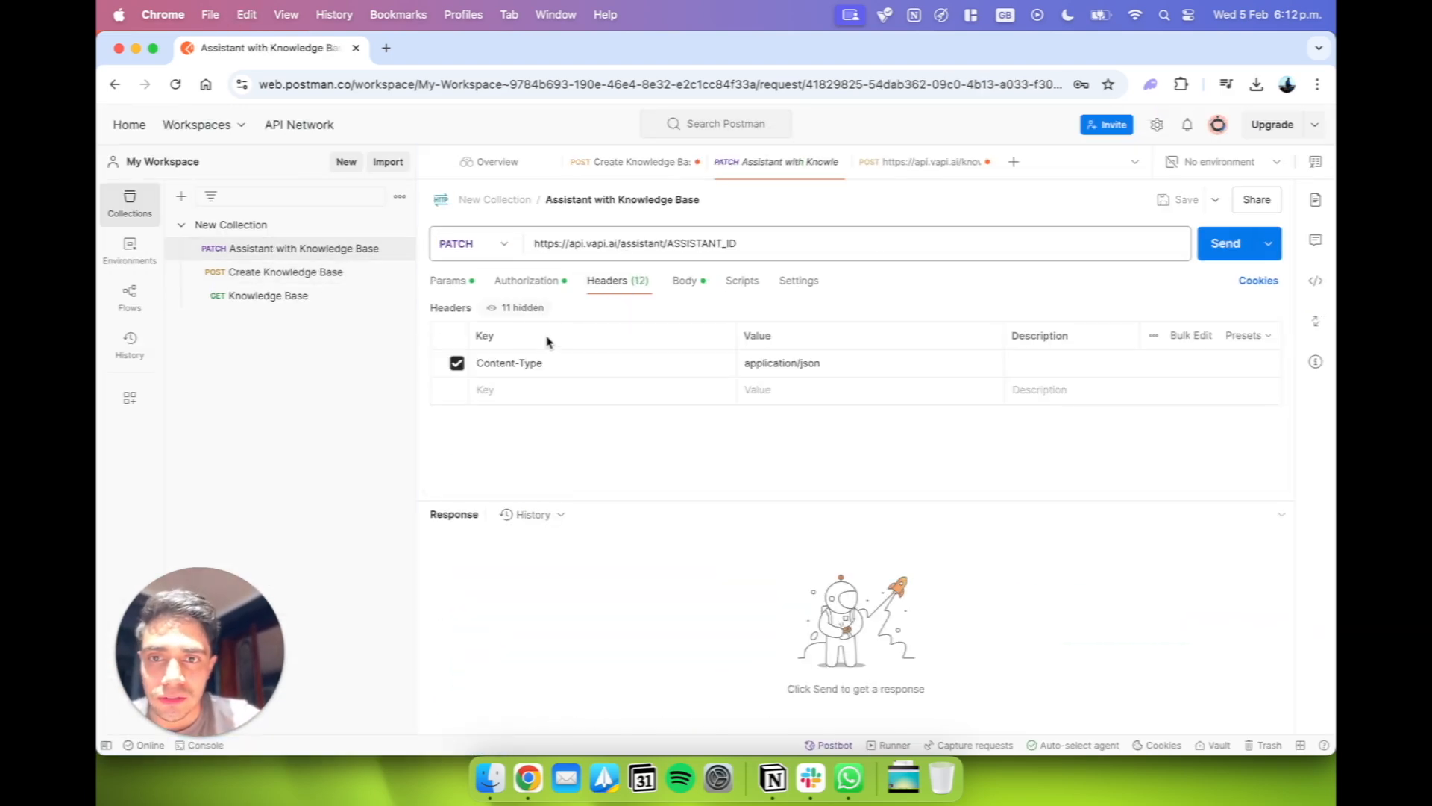
{"action": "double_click", "coordinate": [529, 363]}
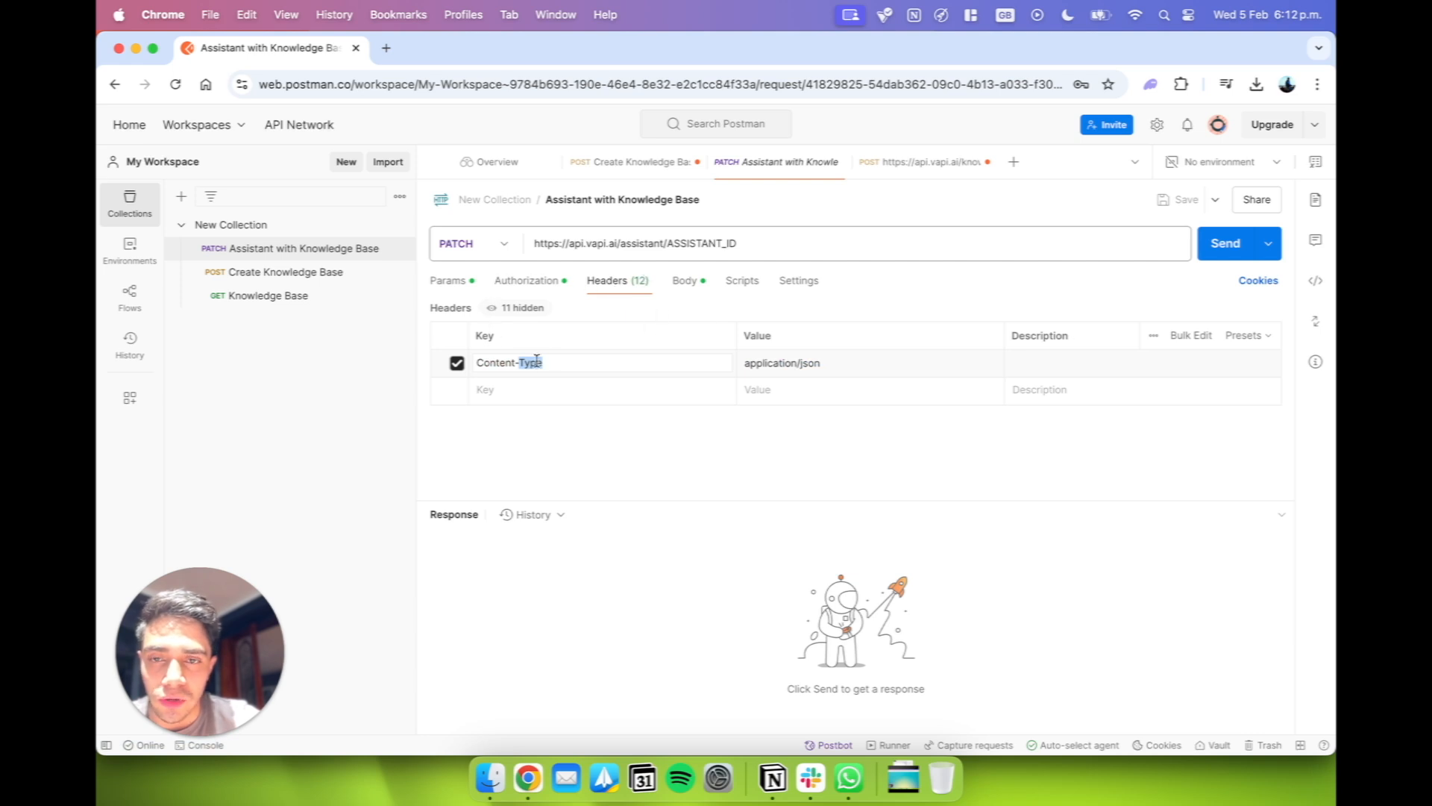
{"action": "key", "text": "super+a"}
{"action": "key", "text": "super+c"}
{"action": "left_click", "coordinate": [289, 299]}
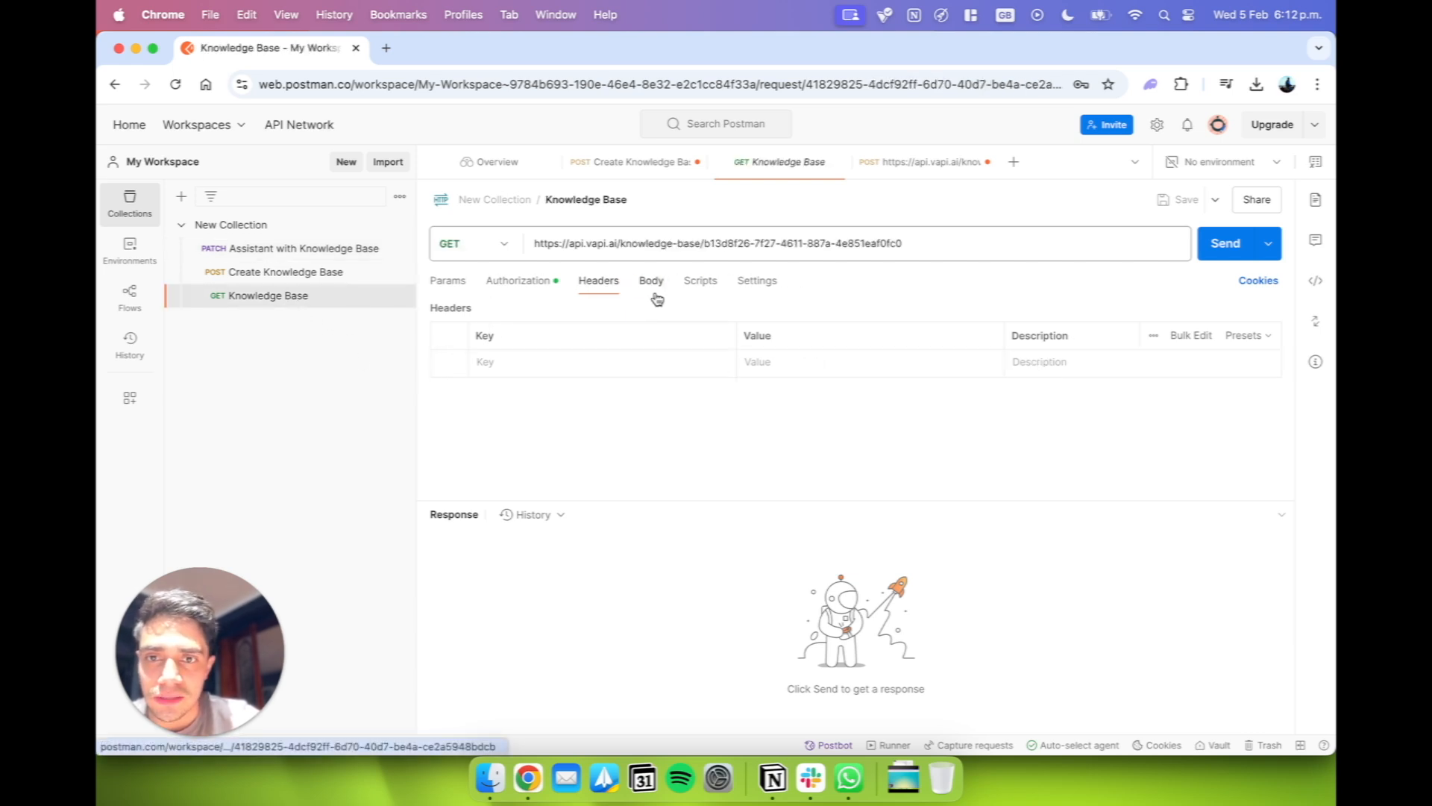
{"action": "left_click", "coordinate": [532, 373]}
{"action": "key", "text": "super+v"}
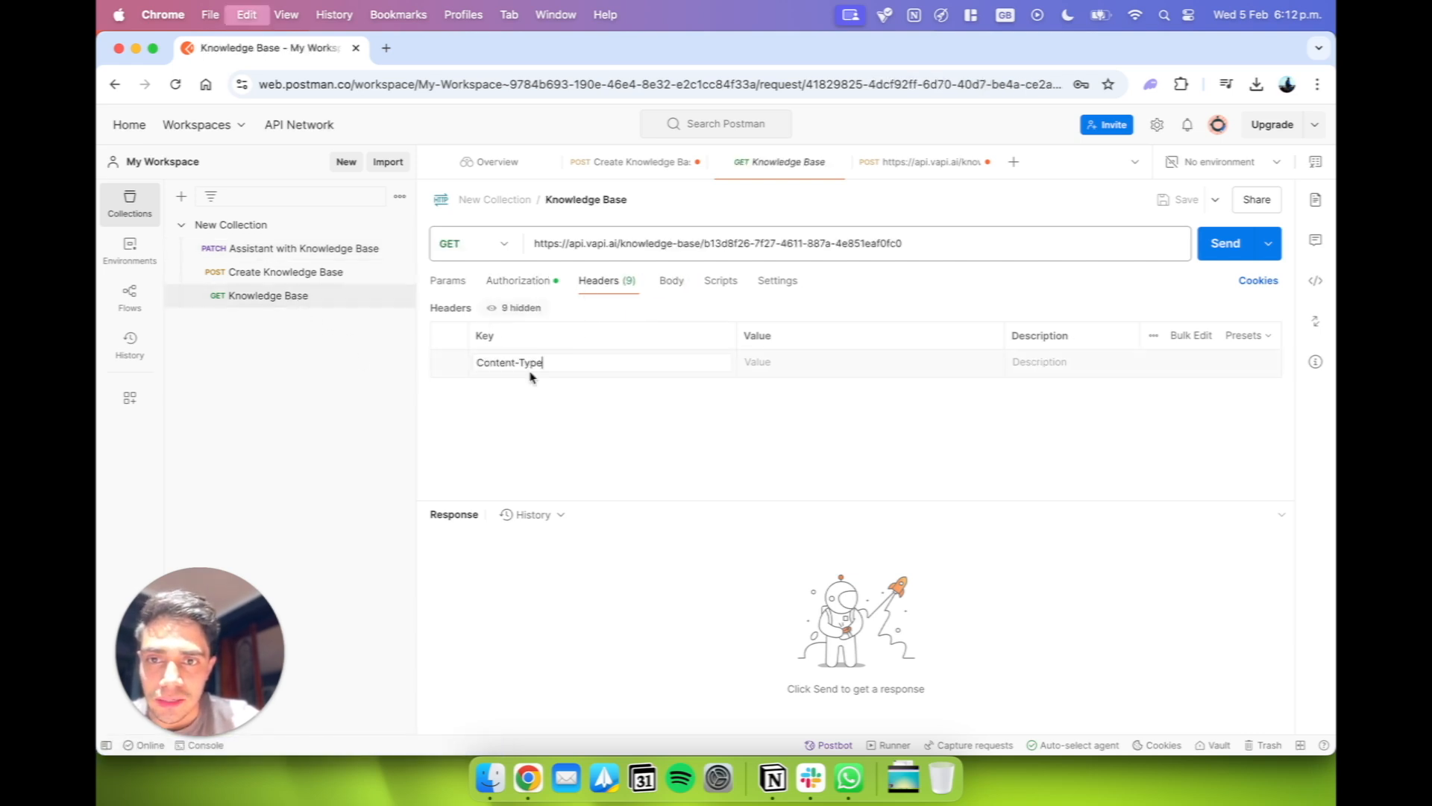
Copy the application/json value from the Create Knowledge Base request into the Knowledge Base request's Content-Type header.
{"action": "left_click", "coordinate": [289, 272]}
{"action": "key", "text": "super+a"}
{"action": "key", "text": "super+c"}
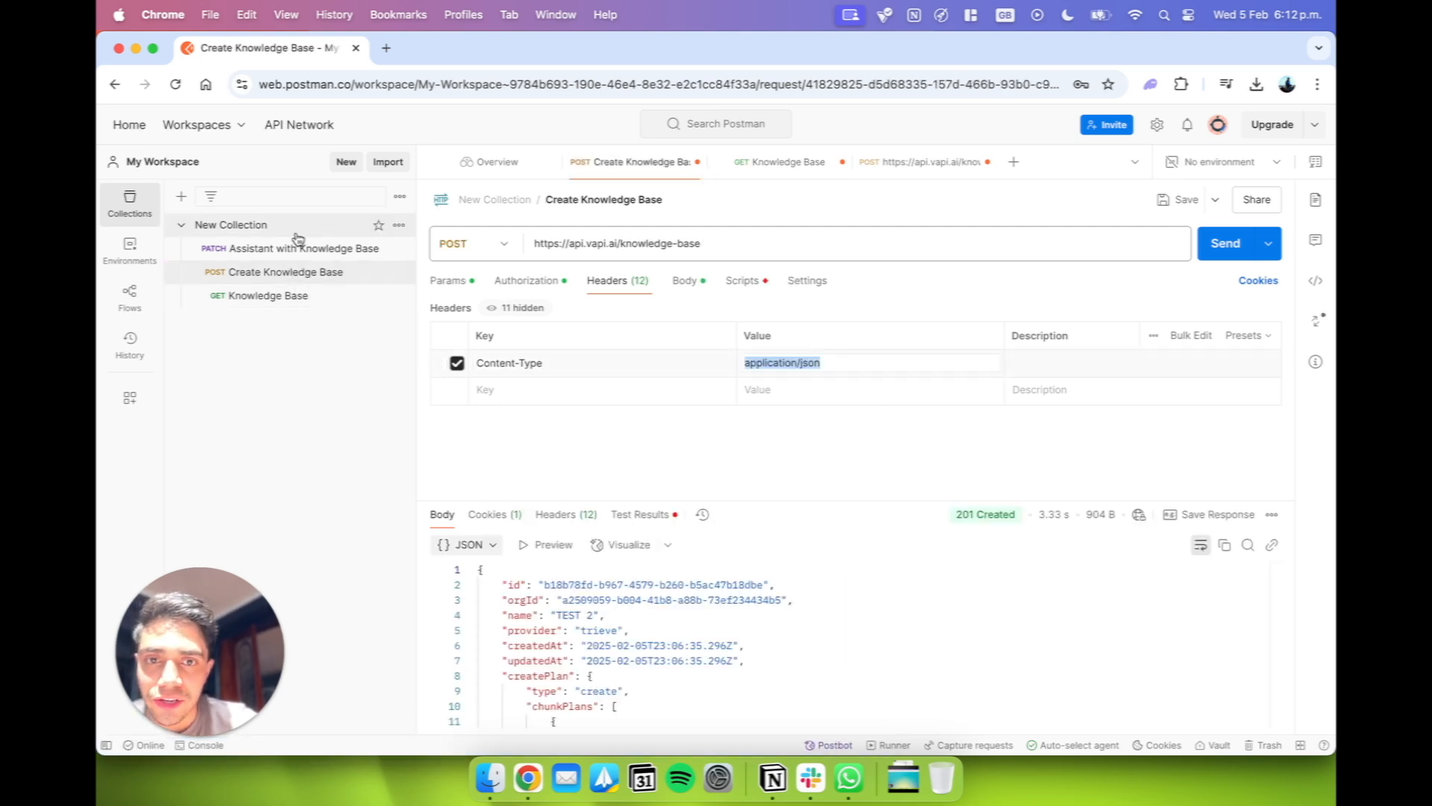
{"action": "left_click", "coordinate": [294, 294]}
{"action": "left_click", "coordinate": [823, 361]}
{"action": "key", "text": "super+v"}
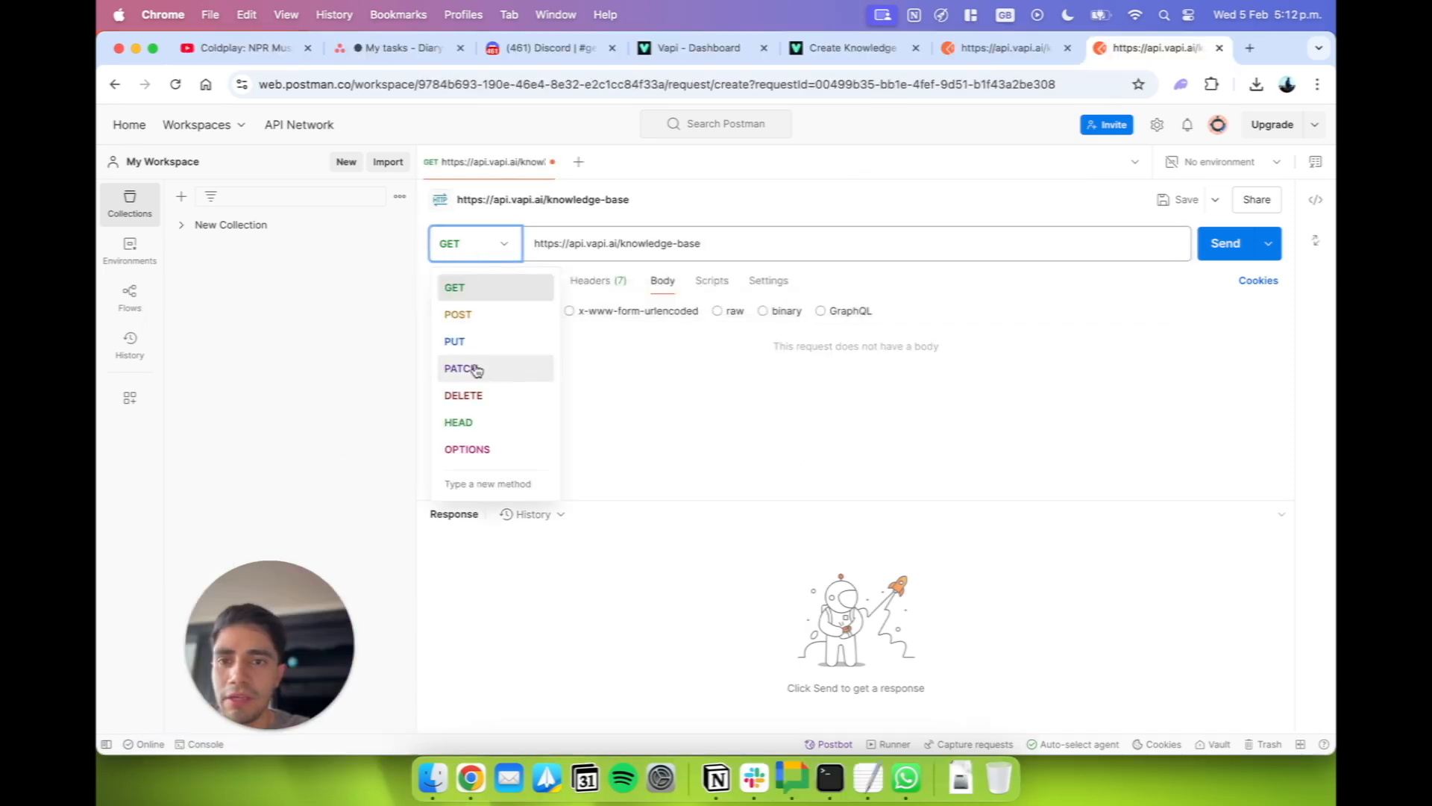
Set the request method to POST and paste the Create Knowledge Base cURL sample from the Vapi docs into a raw JSON body.
{"action": "left_click", "coordinate": [507, 319]}
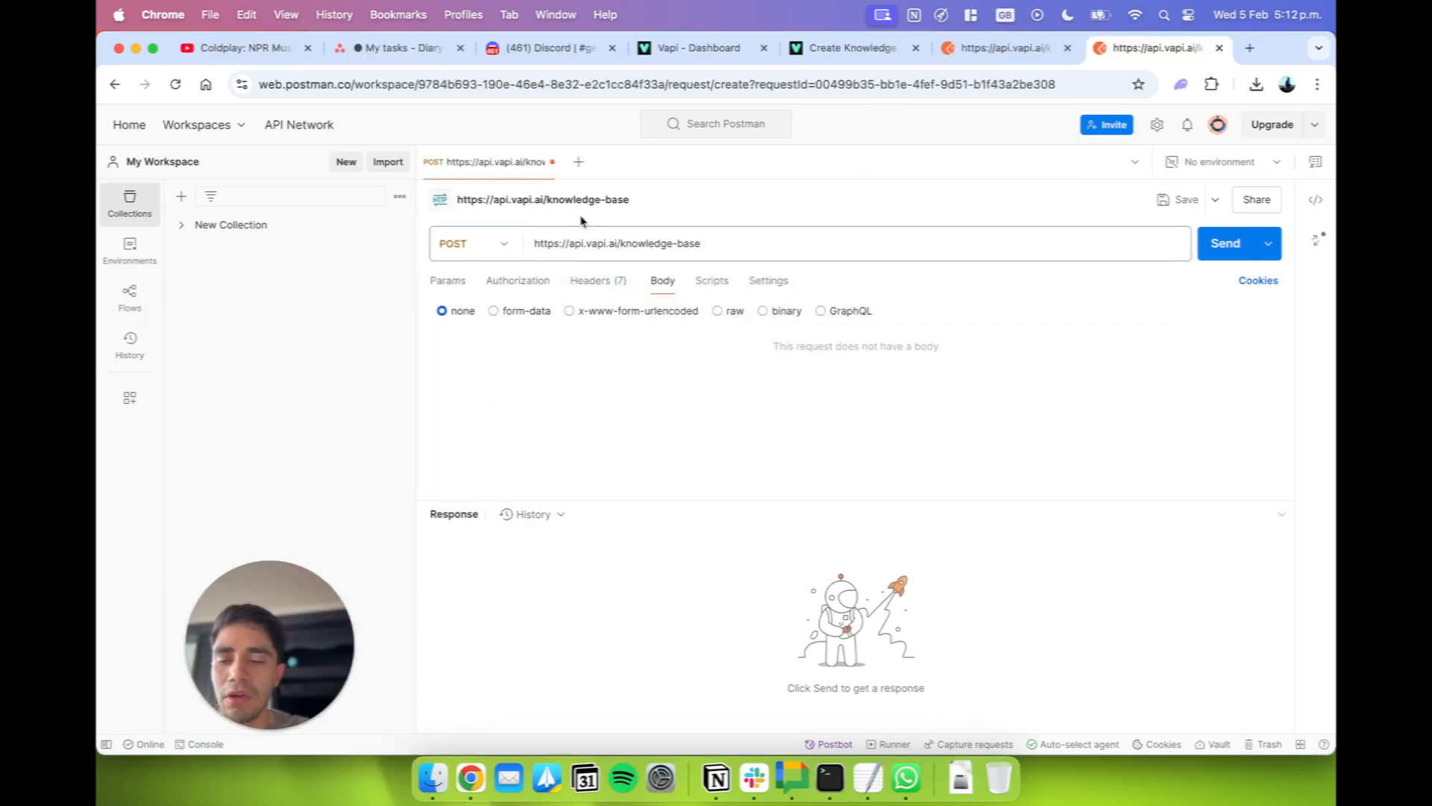
{"action": "key", "text": "ctrl+shift+Tab"}
{"action": "key", "text": "ctrl+shift+Tab"}
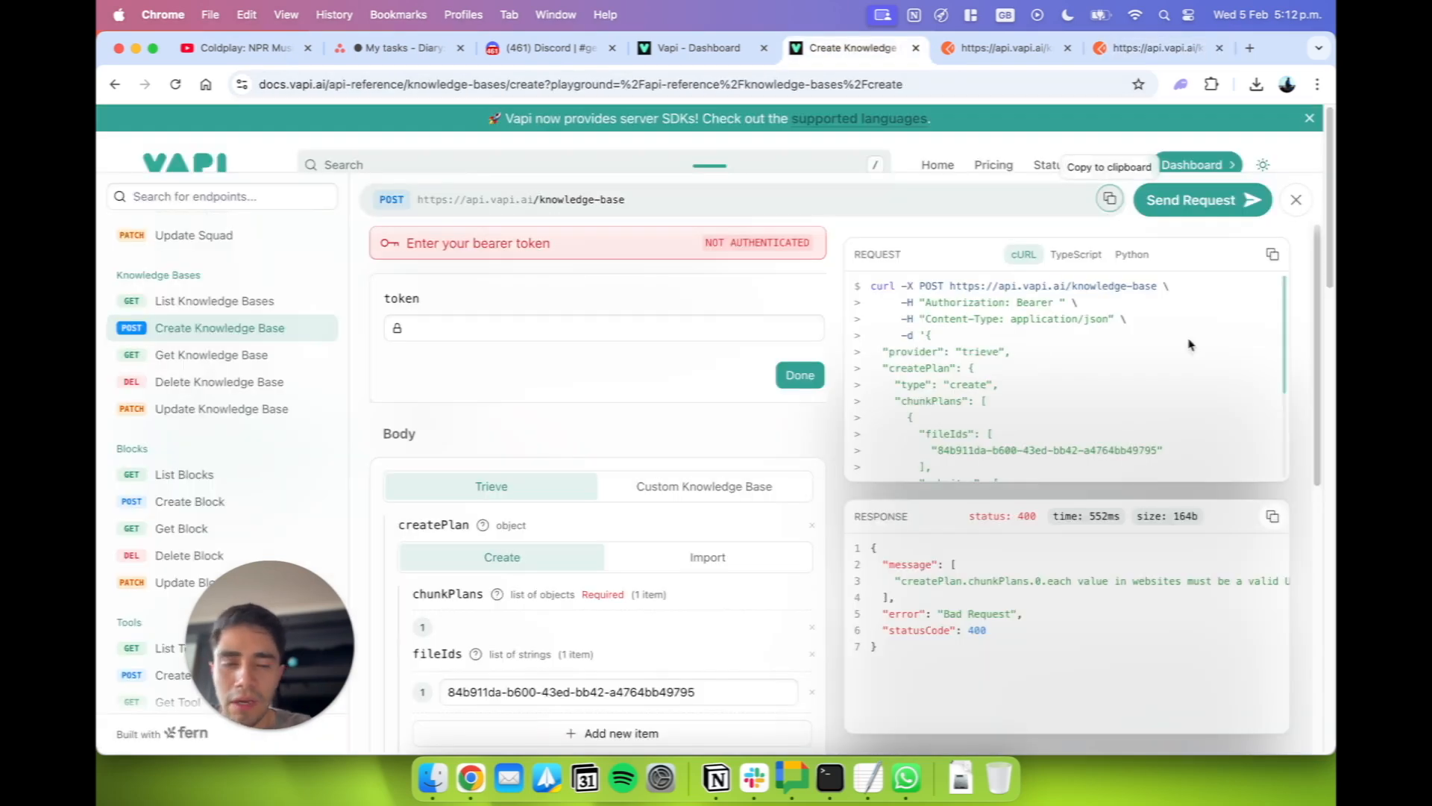
{"action": "left_click", "coordinate": [1270, 256]}
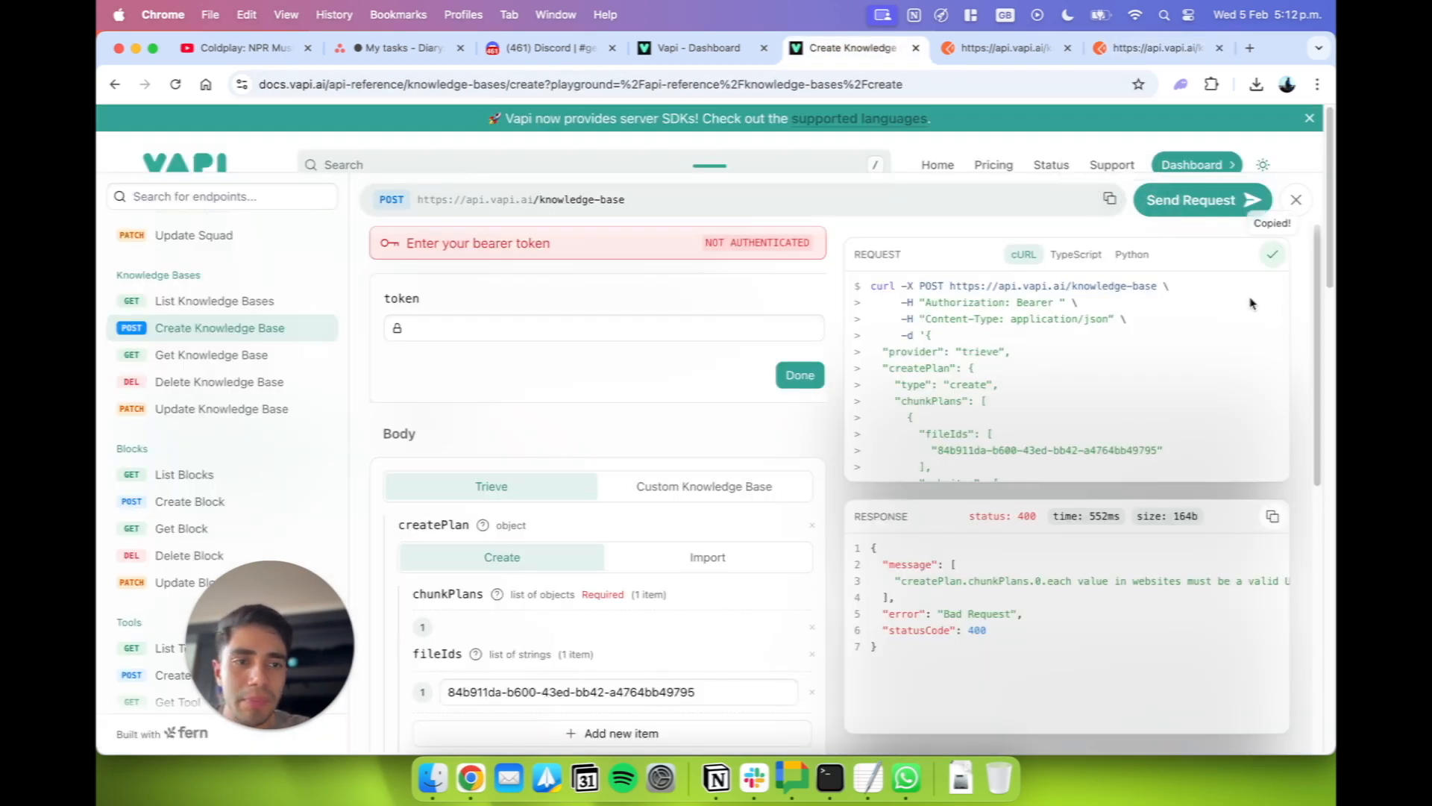
{"action": "key", "text": "ctrl+Tab"}
{"action": "key", "text": "ctrl+Tab"}
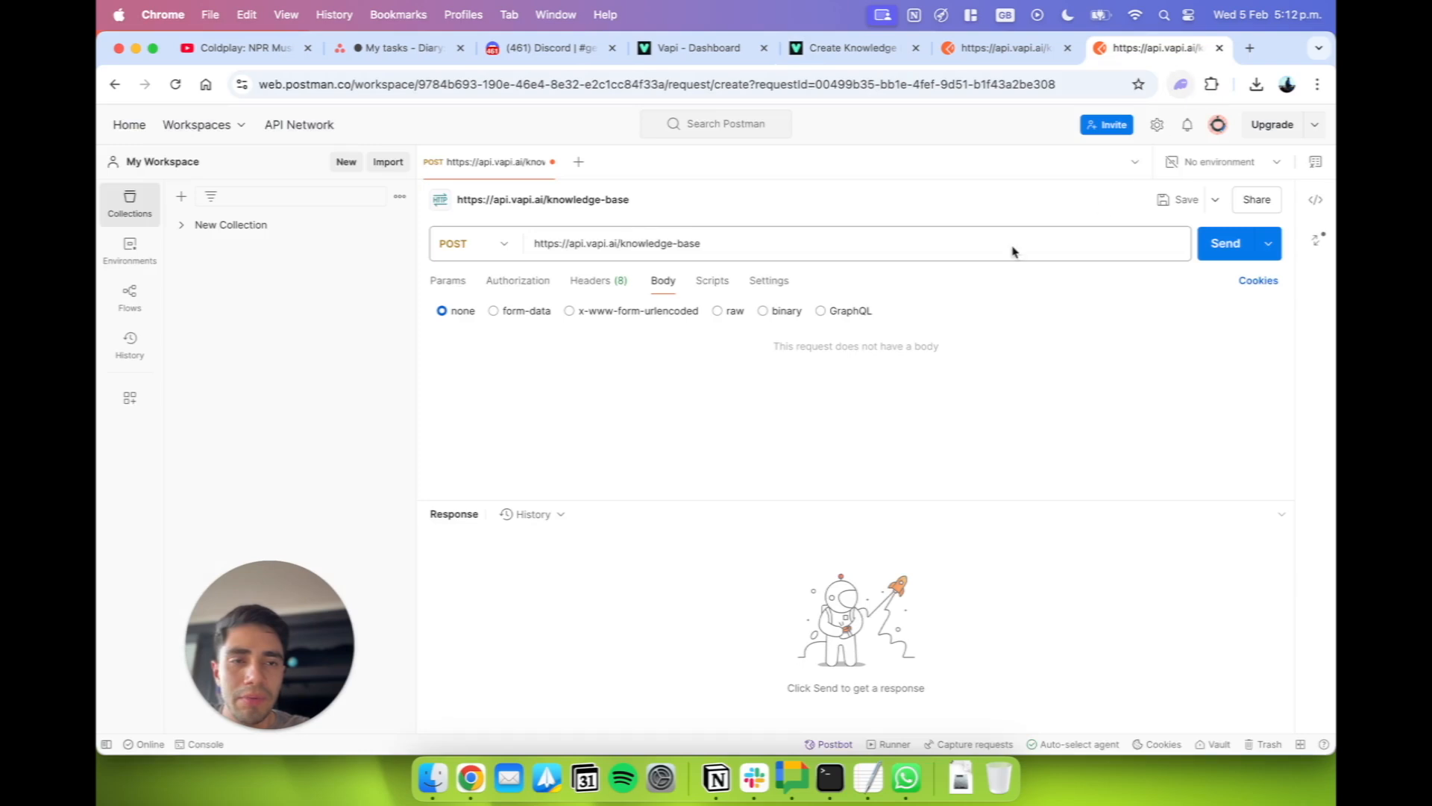
{"action": "left_click", "coordinate": [735, 314]}
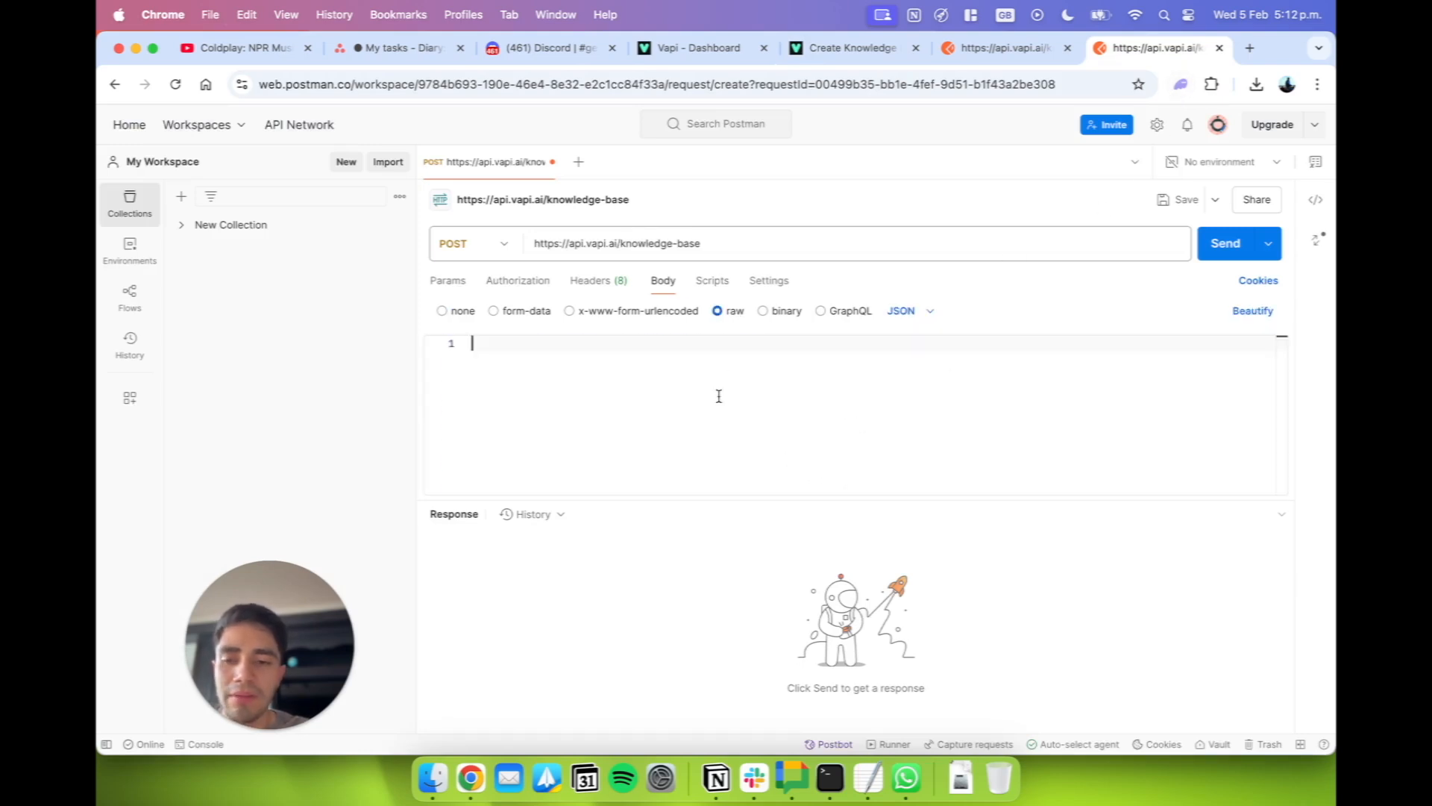
{"action": "key", "text": "super+v"}
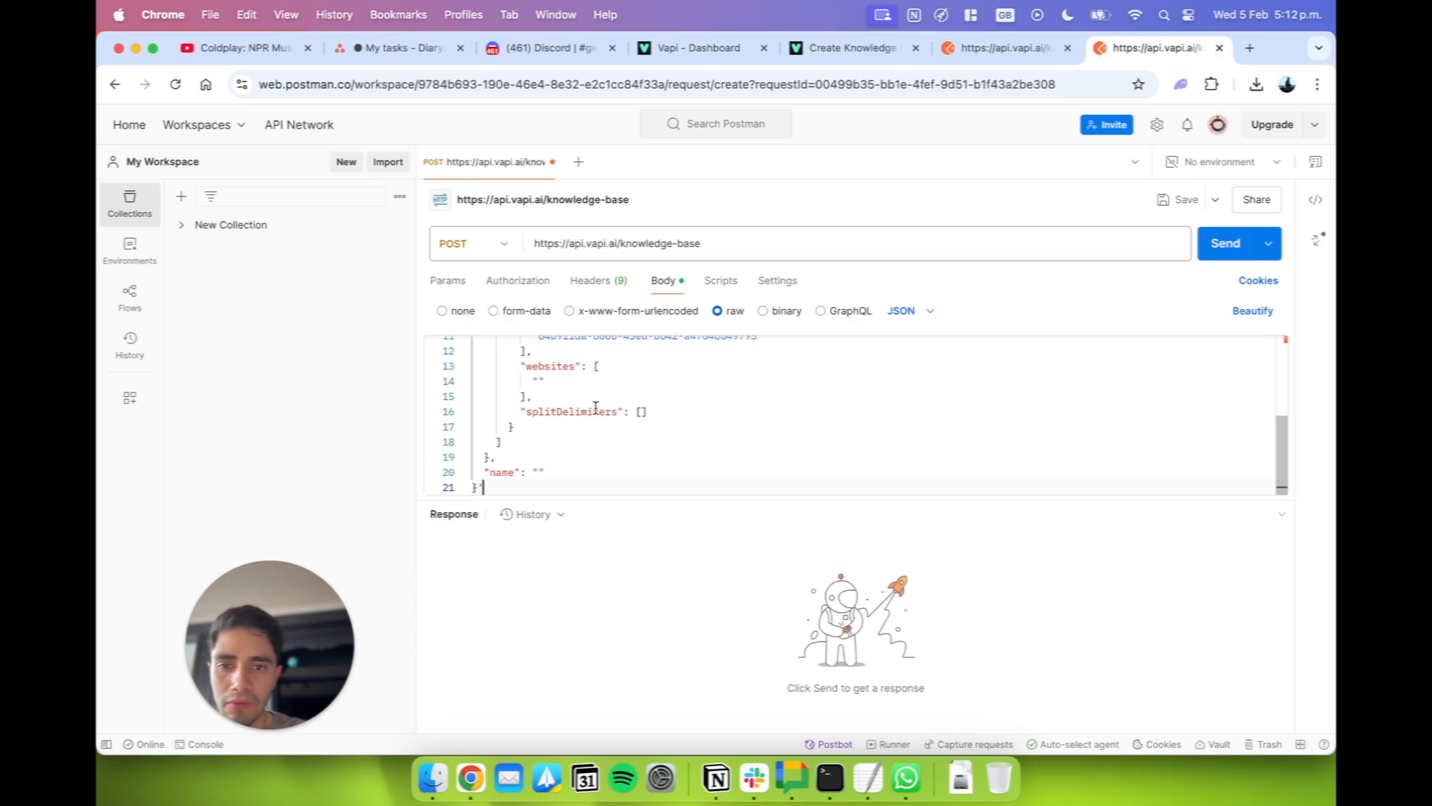
Remove the cURL command and header lines above "provider" and the trailing apostrophe after the closing brace from the request body.
{"action": "left_click", "coordinate": [543, 382]}
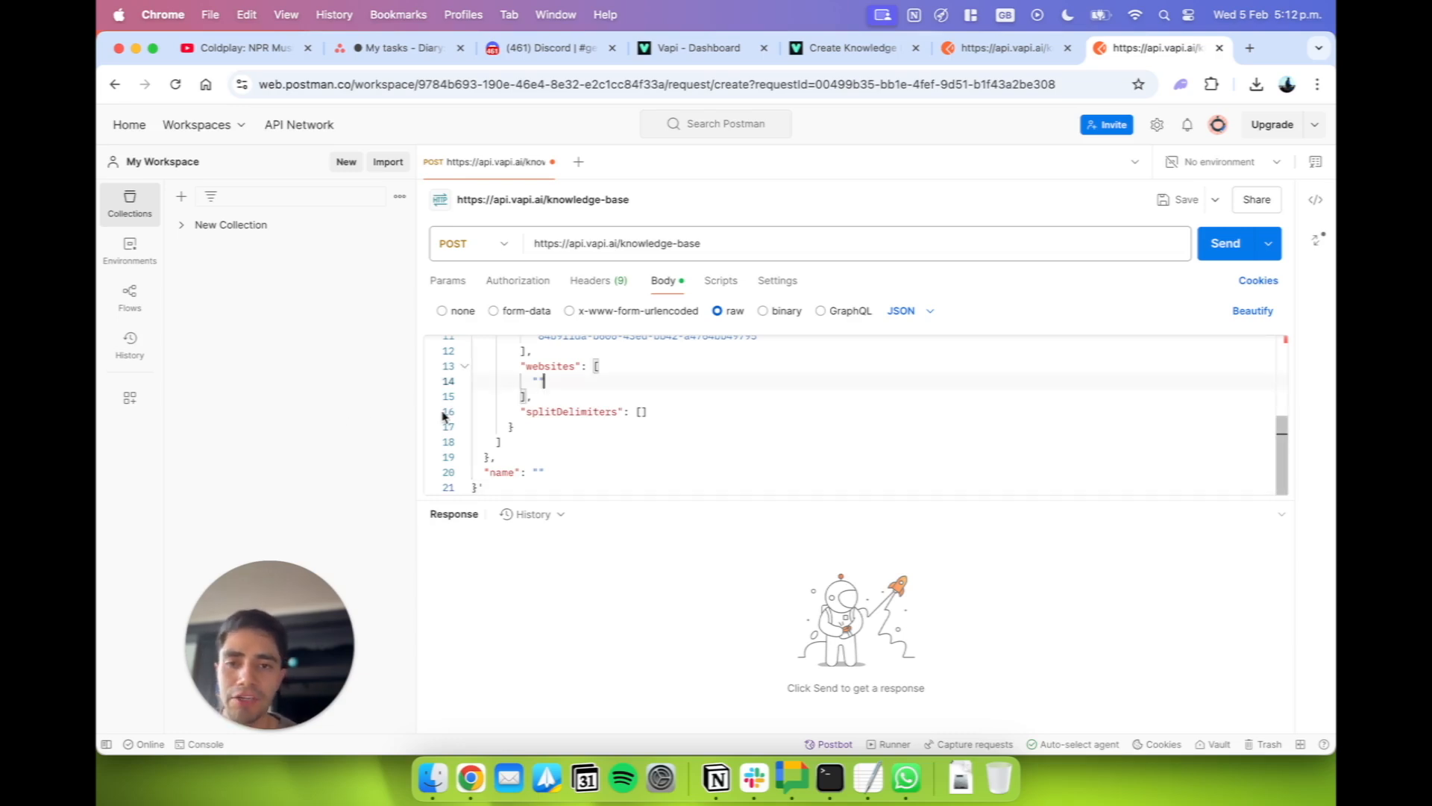
{"action": "scroll", "coordinate": [486, 425], "scroll_direction": "up", "scroll_amount": 5}
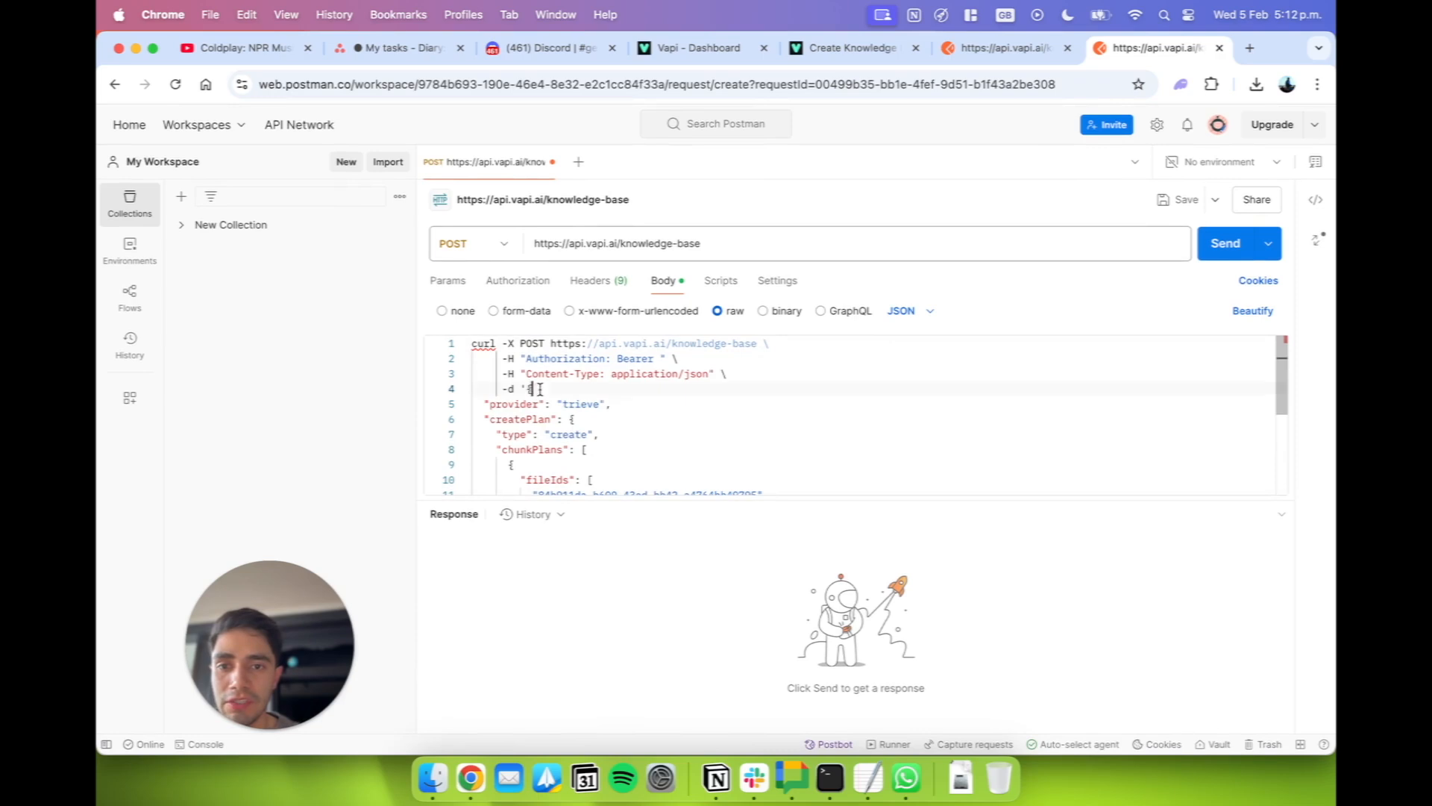
{"action": "left_click_drag", "start_coordinate": [533, 388], "coordinate": [472, 344]}
{"action": "key", "text": "BackSpace"}
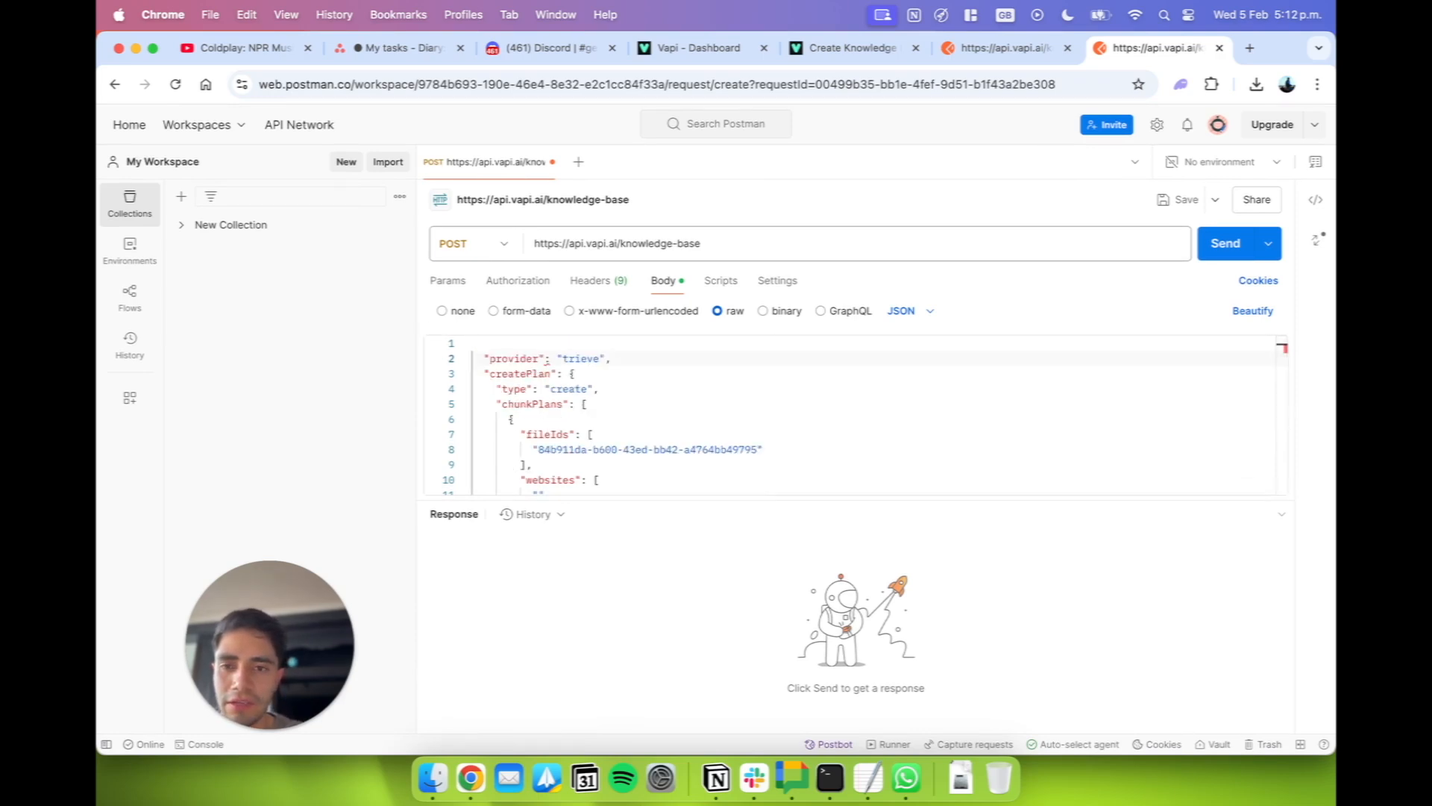
{"action": "key", "text": "BackSpace"}
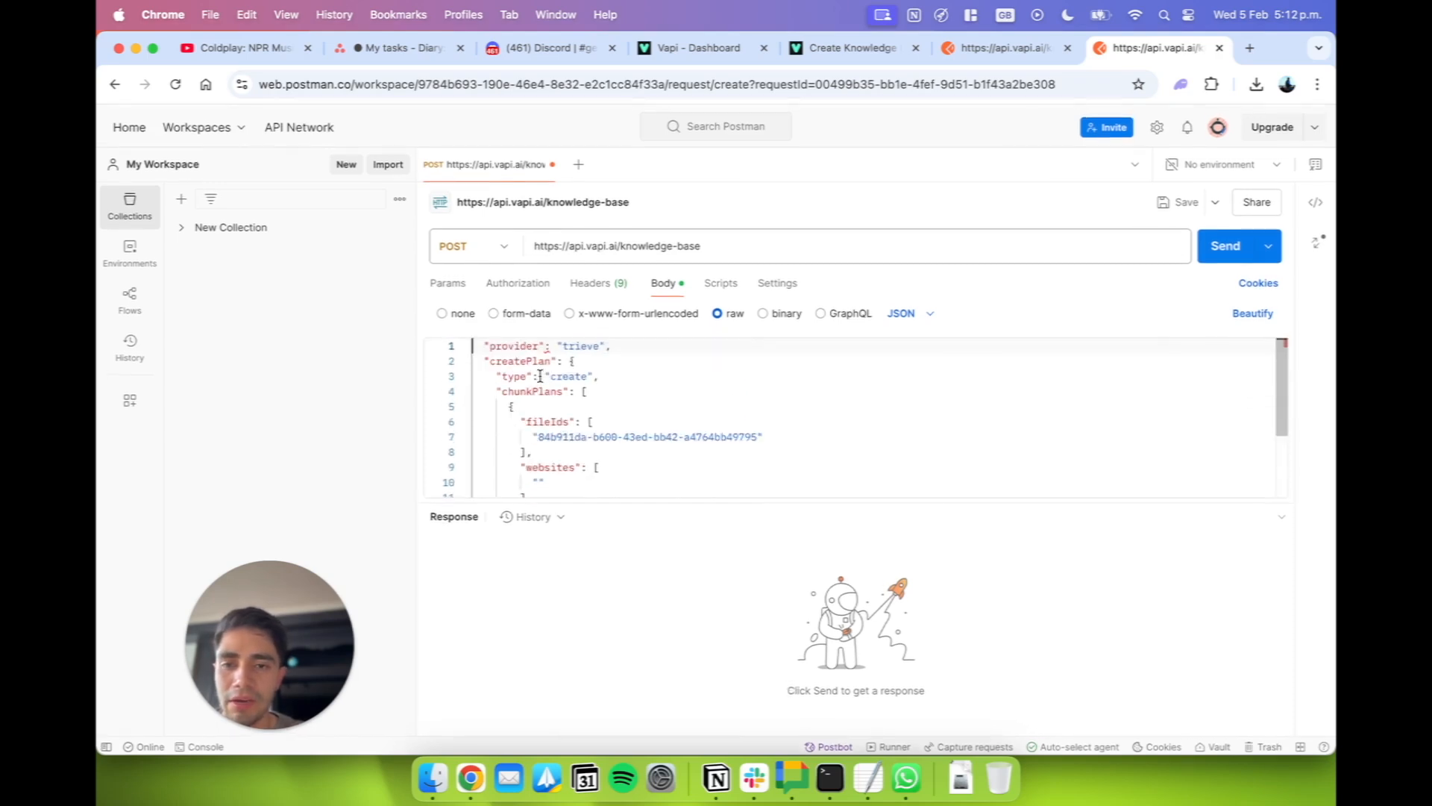
{"action": "scroll", "coordinate": [540, 376], "scroll_direction": "down", "scroll_amount": 5}
{"action": "scroll", "coordinate": [496, 357], "scroll_direction": "up", "scroll_amount": 5}
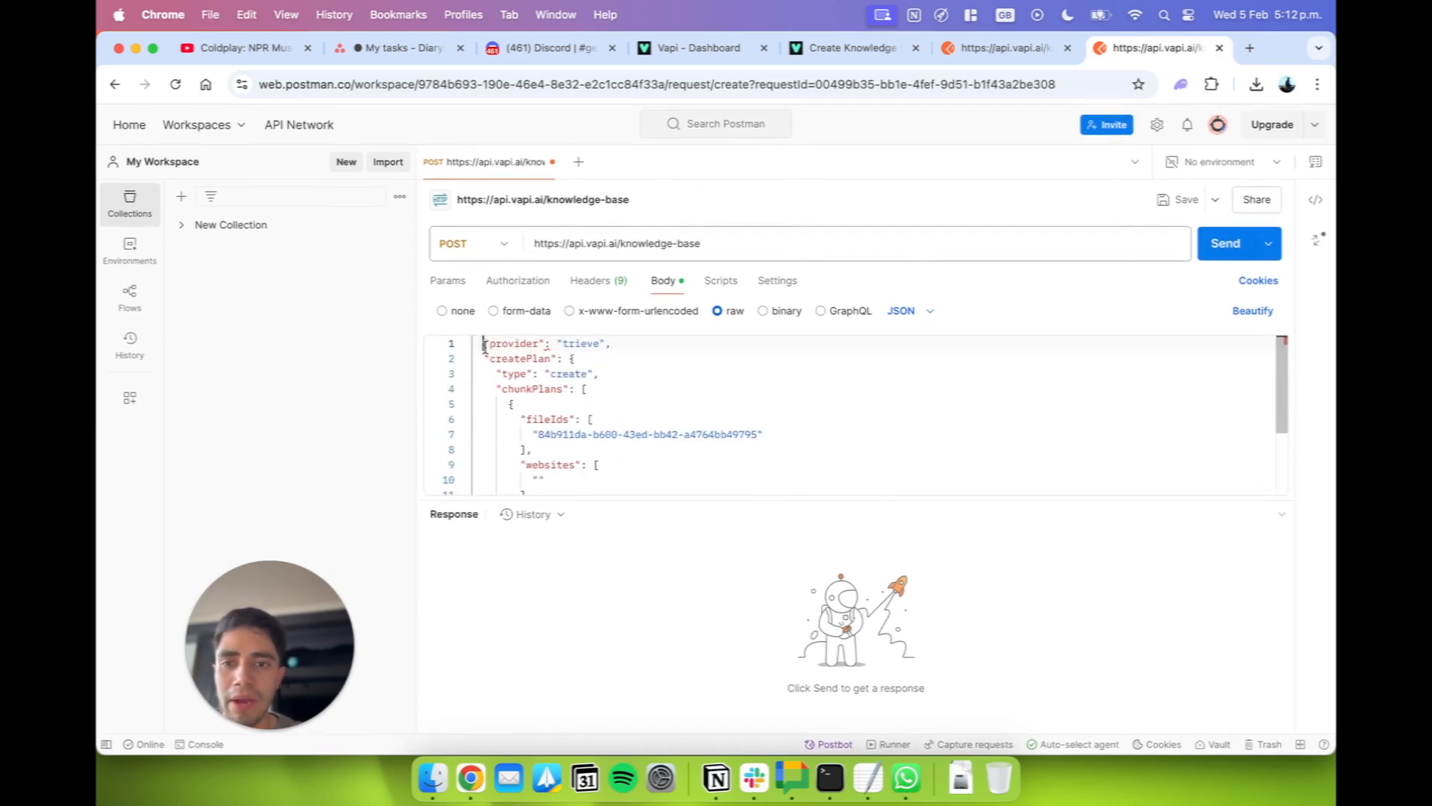
{"action": "scroll", "coordinate": [541, 399], "scroll_direction": "down", "scroll_amount": 3}
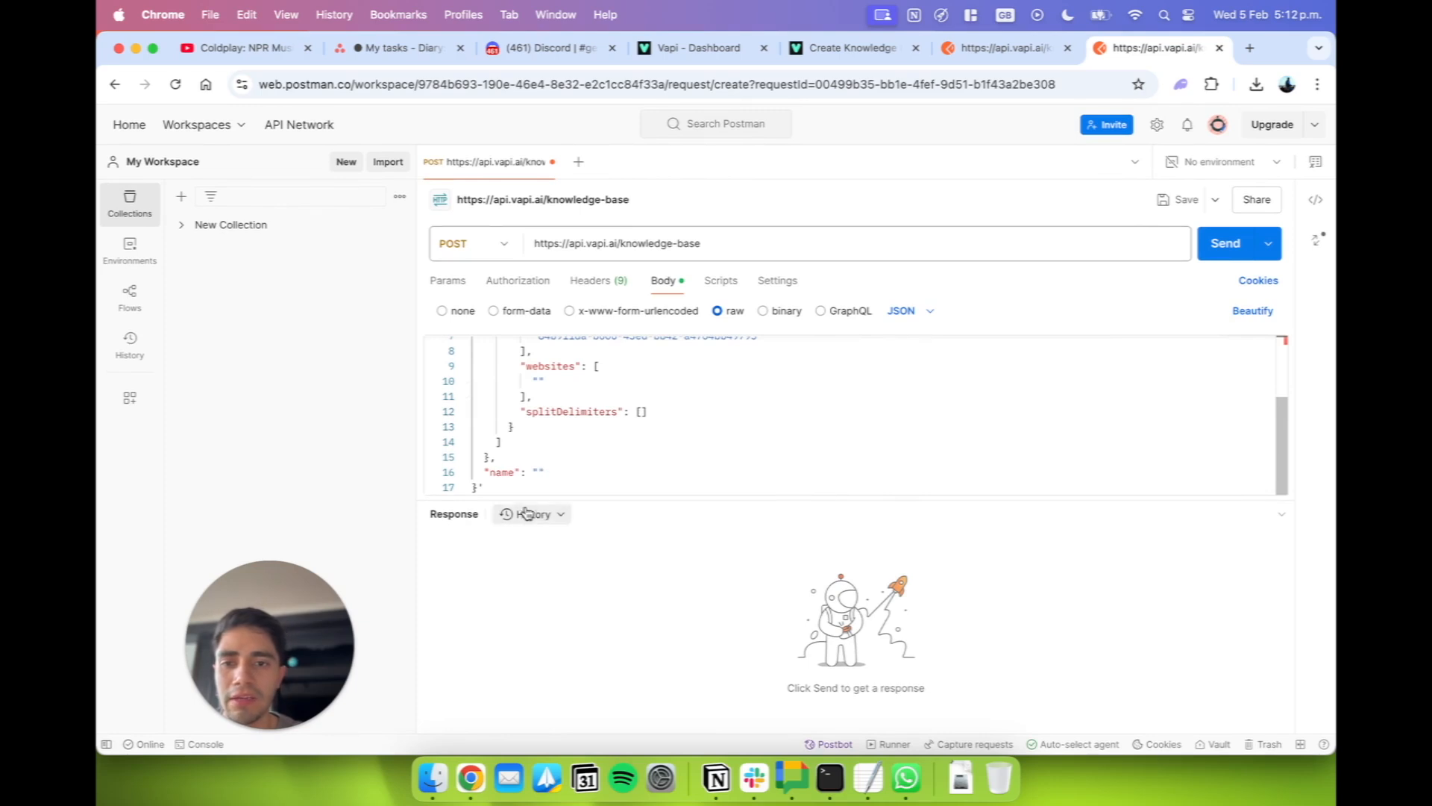
{"action": "left_click", "coordinate": [494, 487]}
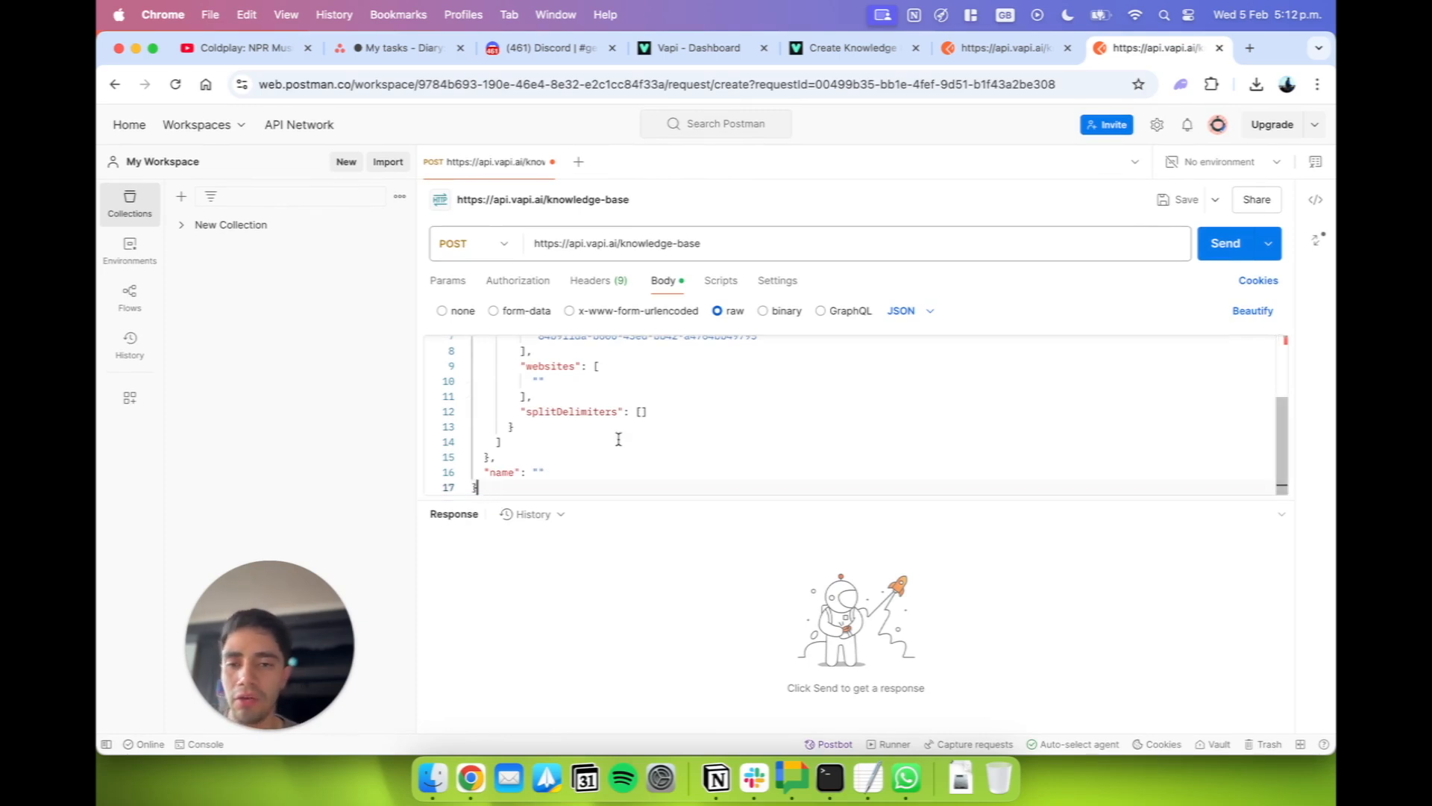
Delete the empty string inside the "websites" array of the request body, leaving the array empty.
{"action": "scroll", "coordinate": [548, 447], "scroll_direction": "up", "scroll_amount": 2}
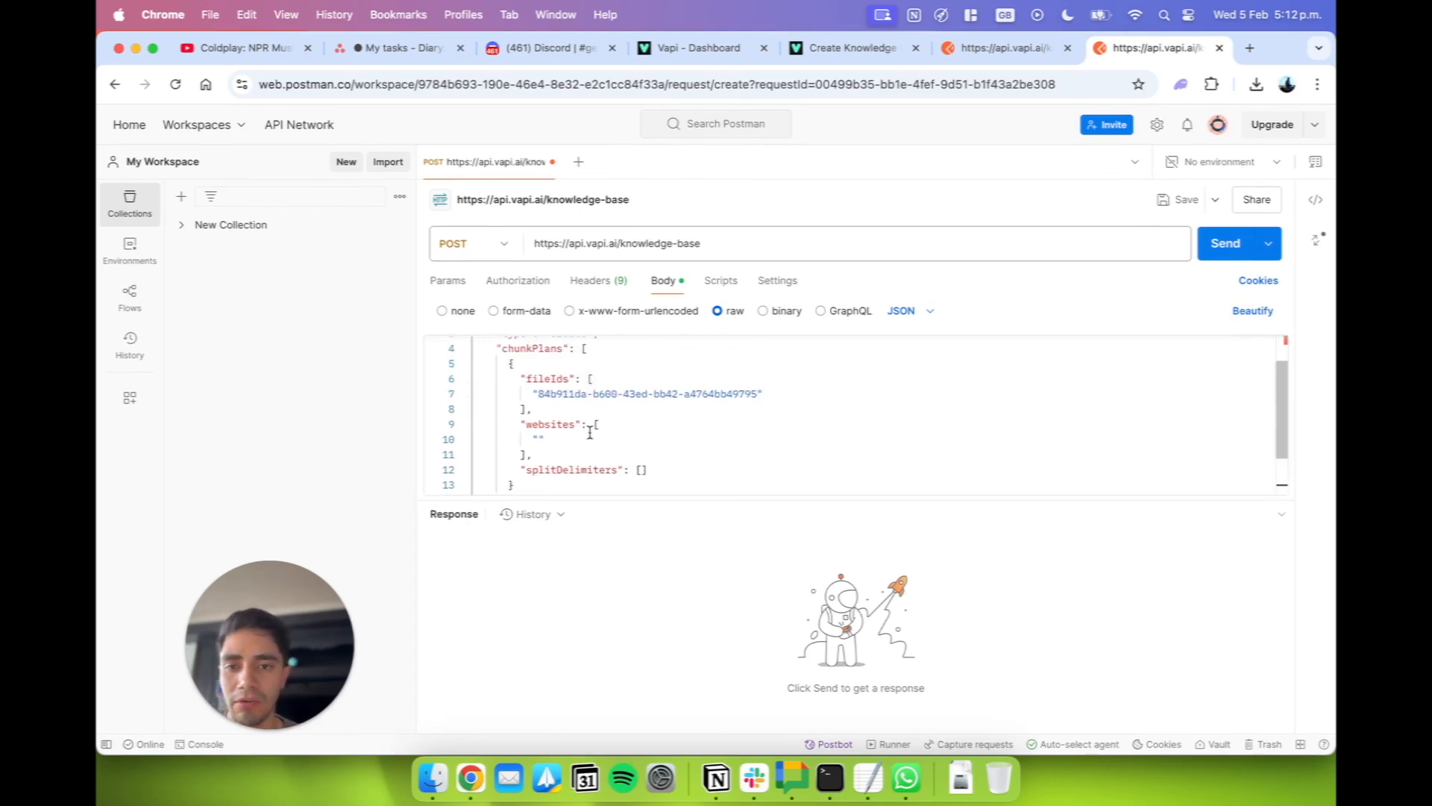
{"action": "left_click", "coordinate": [545, 440]}
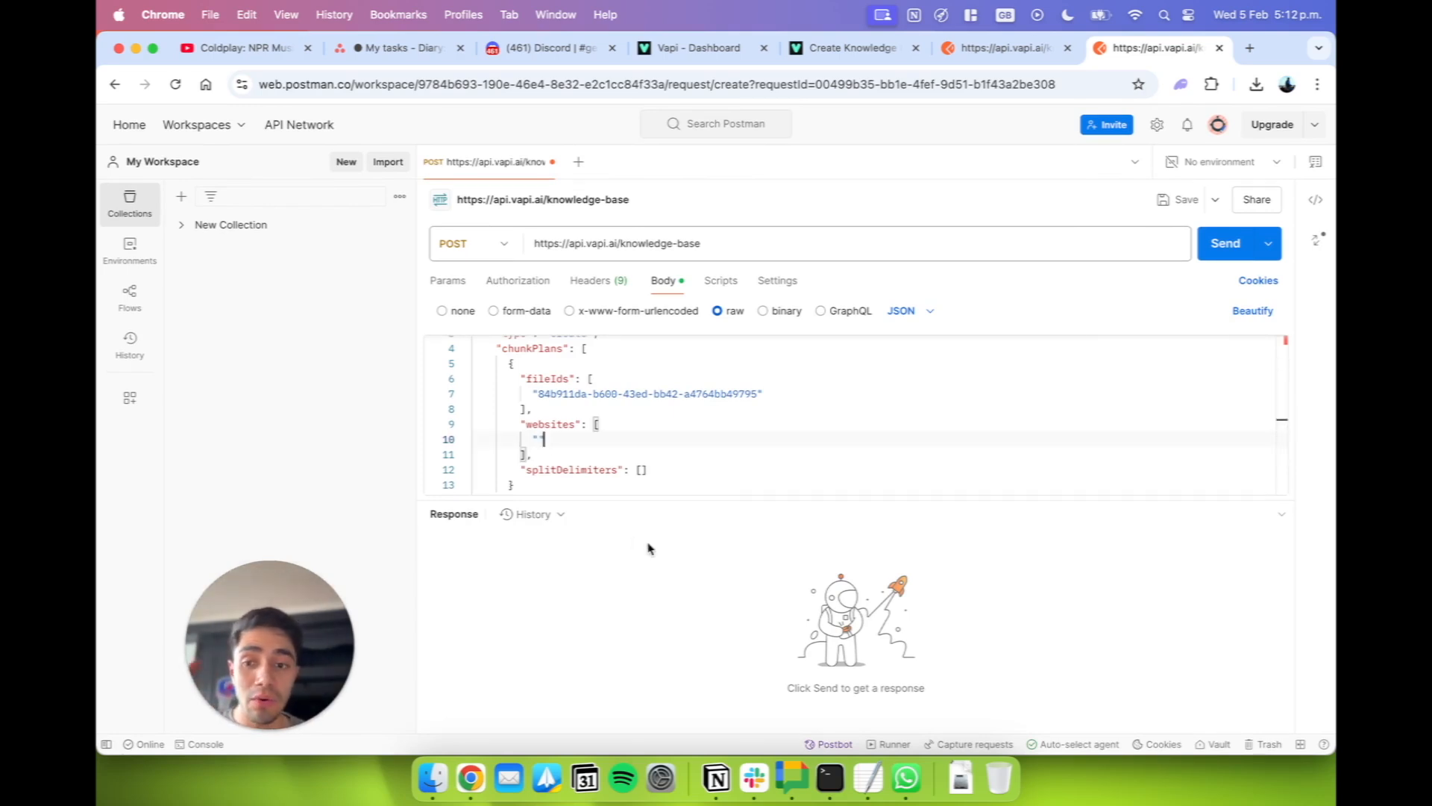
{"action": "key", "text": "BackSpace"}
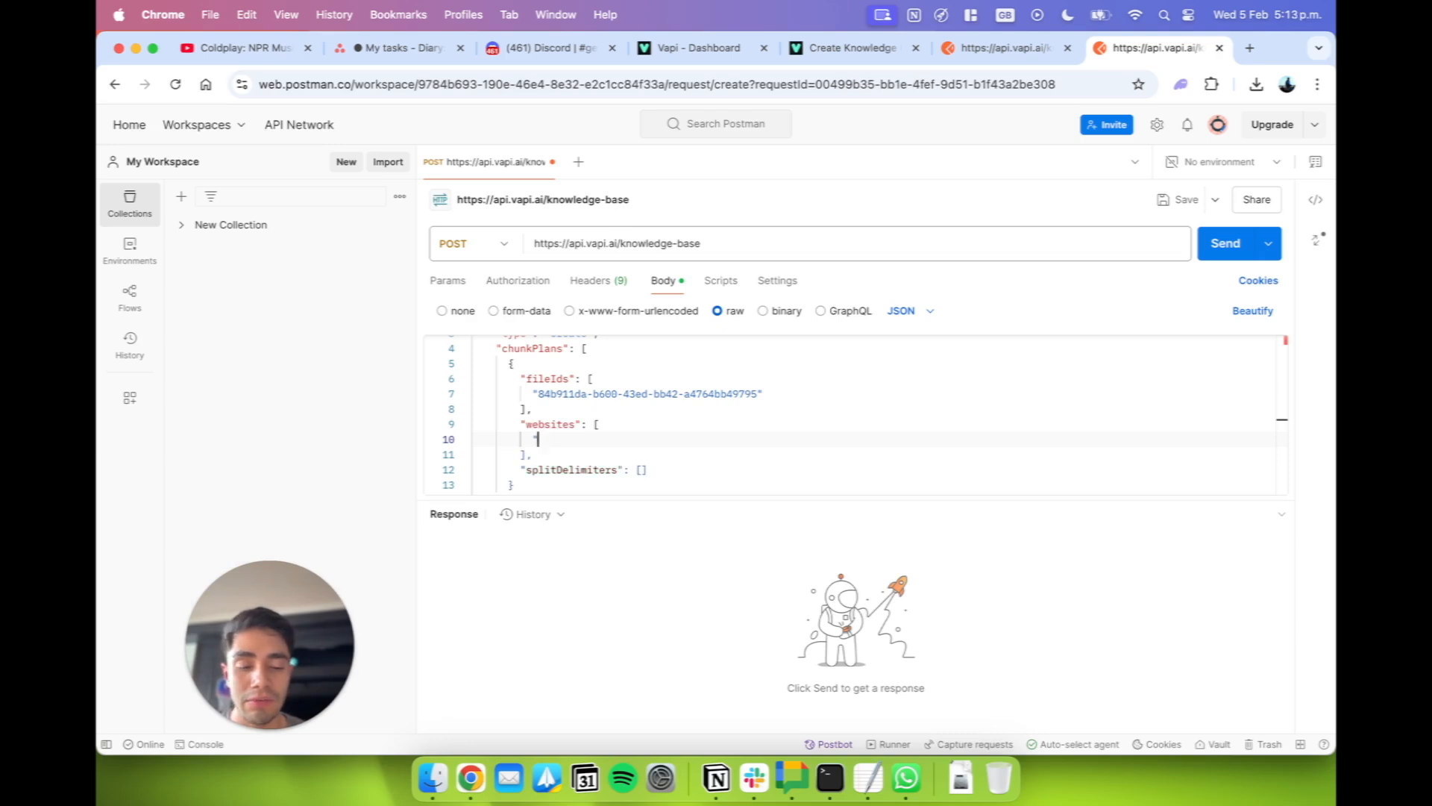
{"action": "key", "text": "BackSpace"}
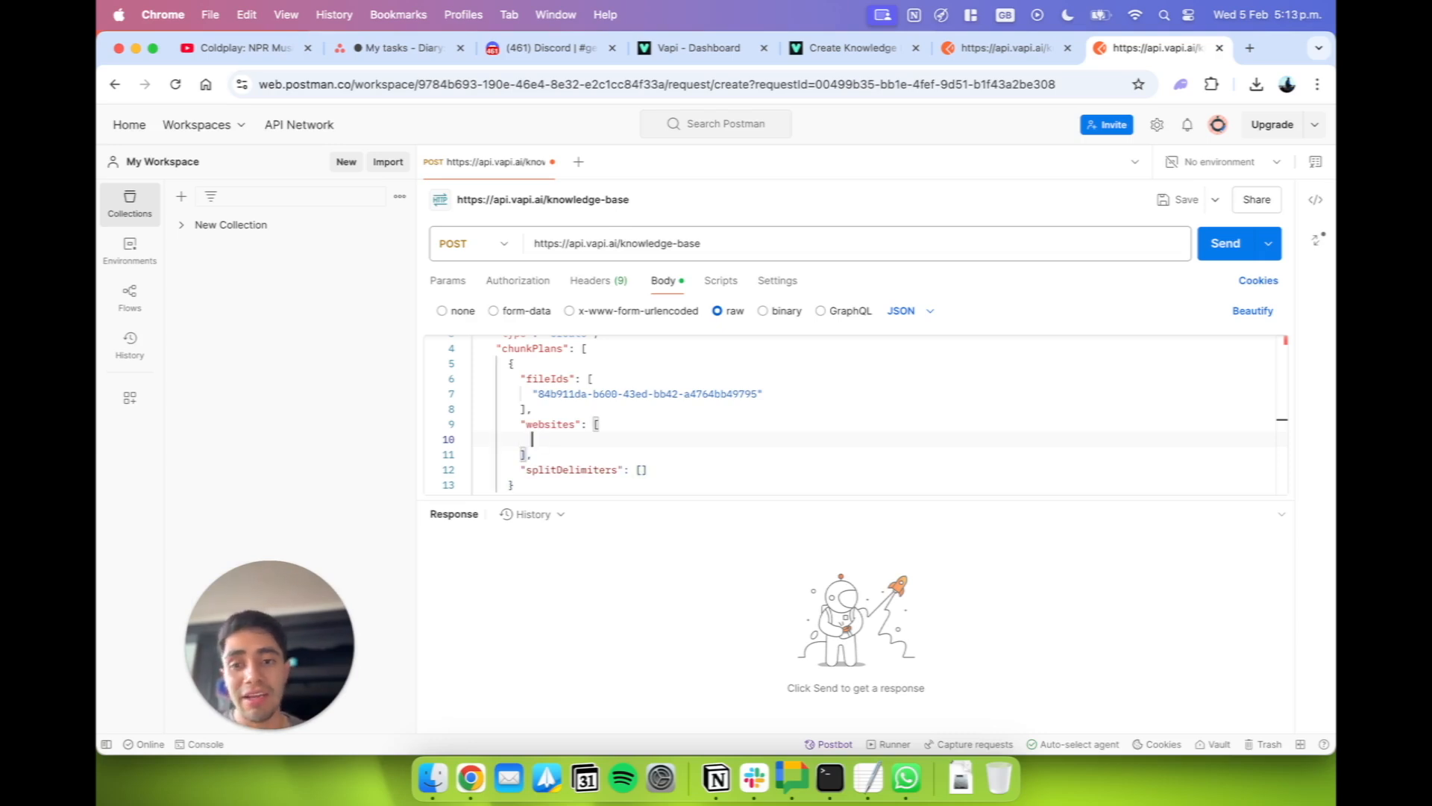
{"action": "left_click_drag", "start_coordinate": [520, 424], "coordinate": [583, 425]}
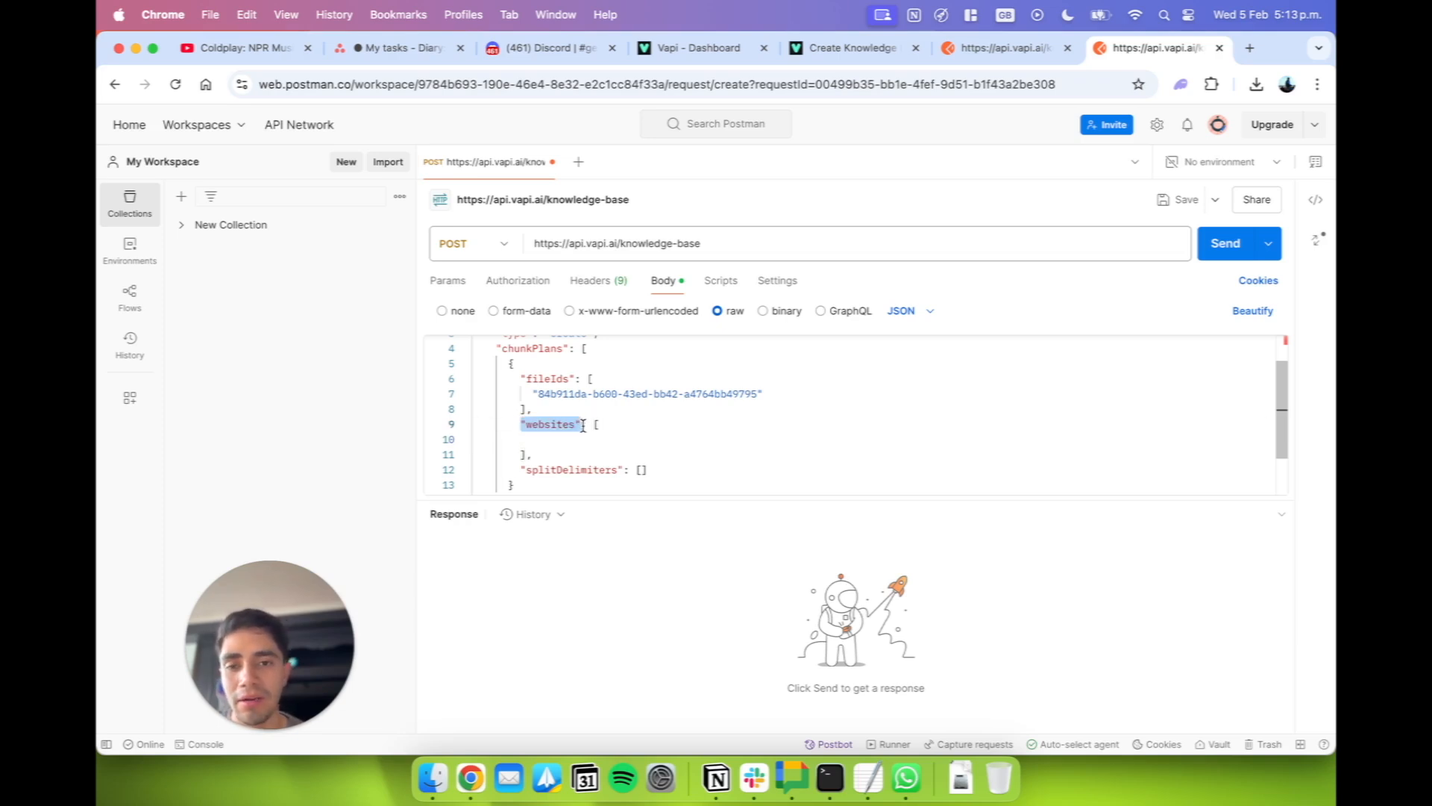
{"action": "left_click", "coordinate": [561, 441]}
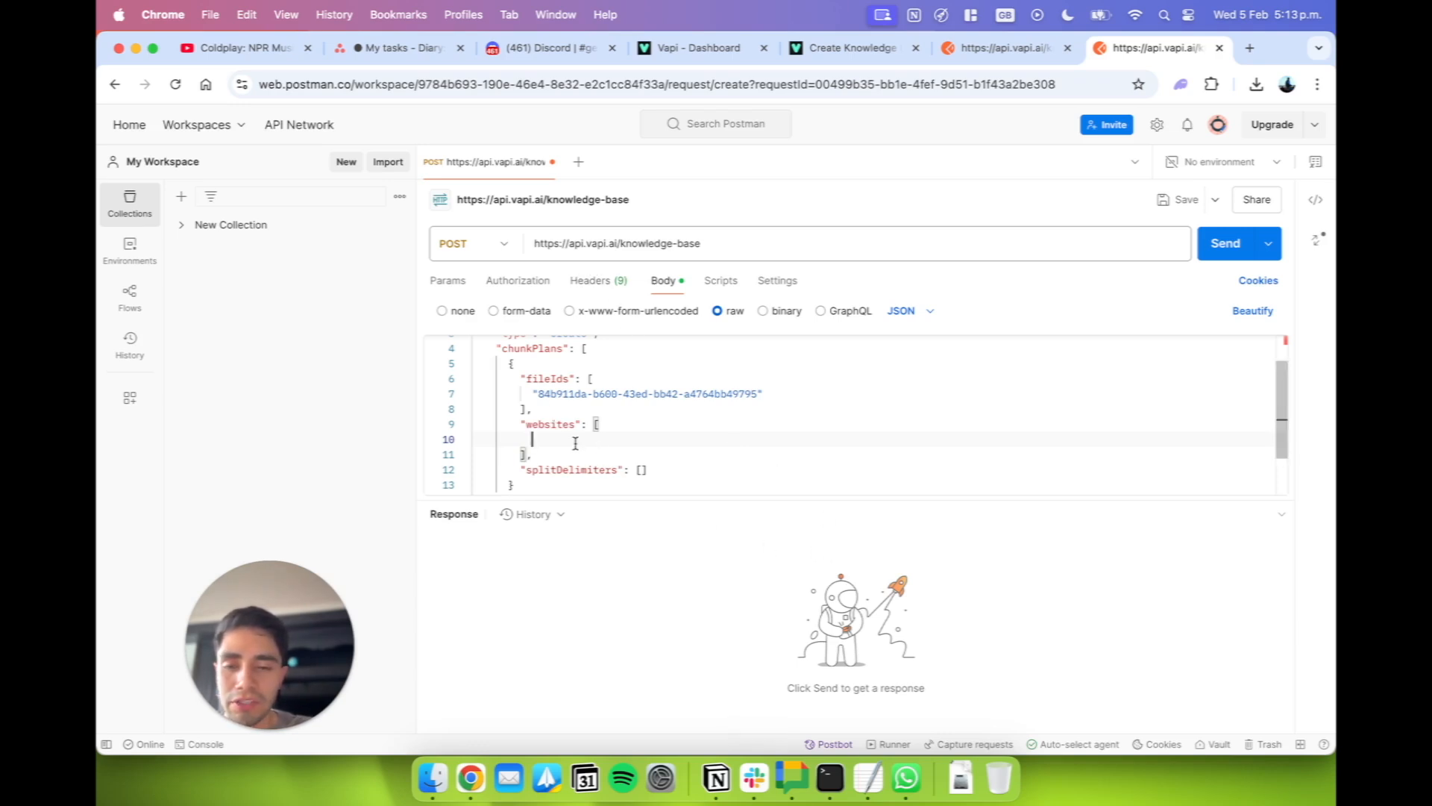
{"action": "left_click_drag", "start_coordinate": [572, 440], "coordinate": [512, 438]}
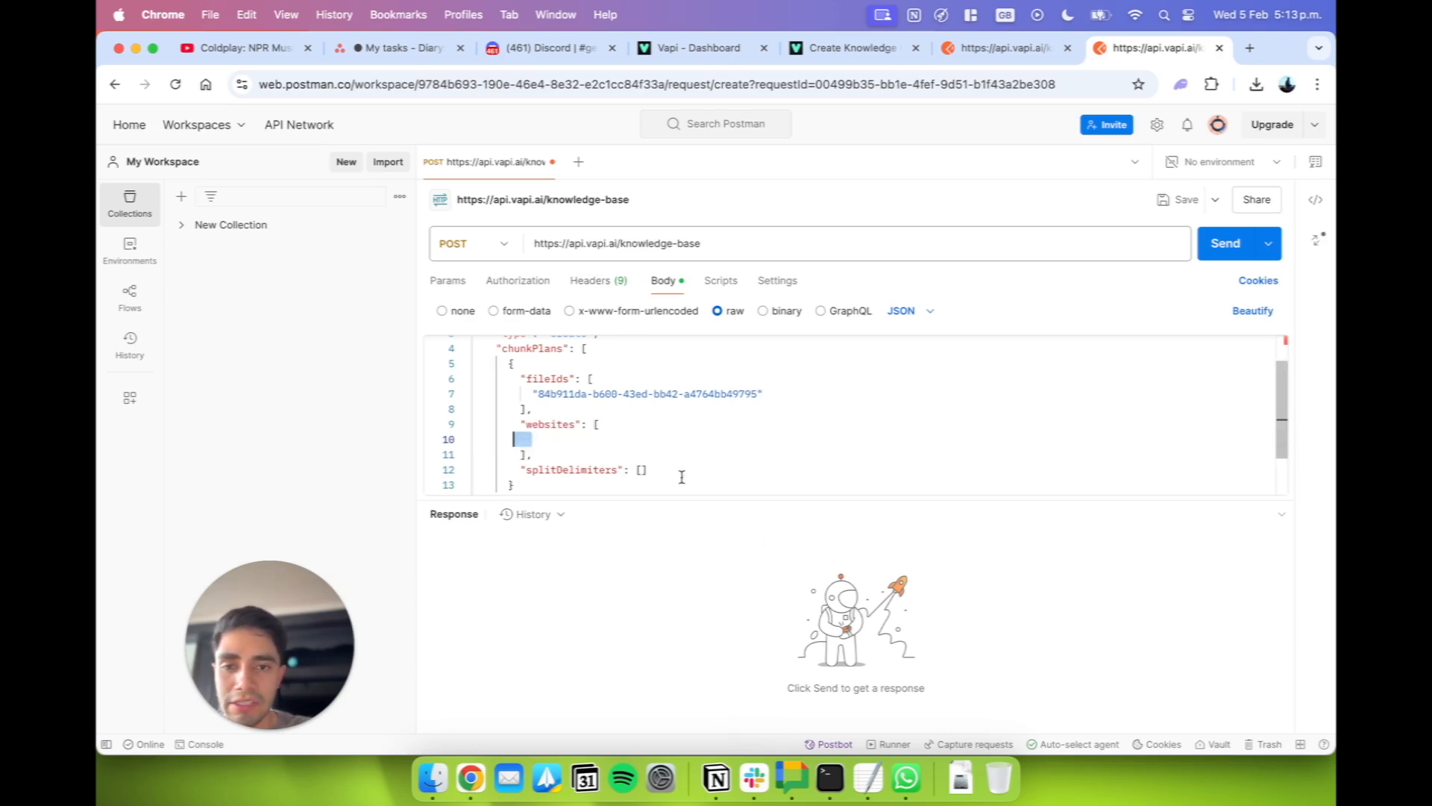
{"action": "left_click", "coordinate": [607, 439]}
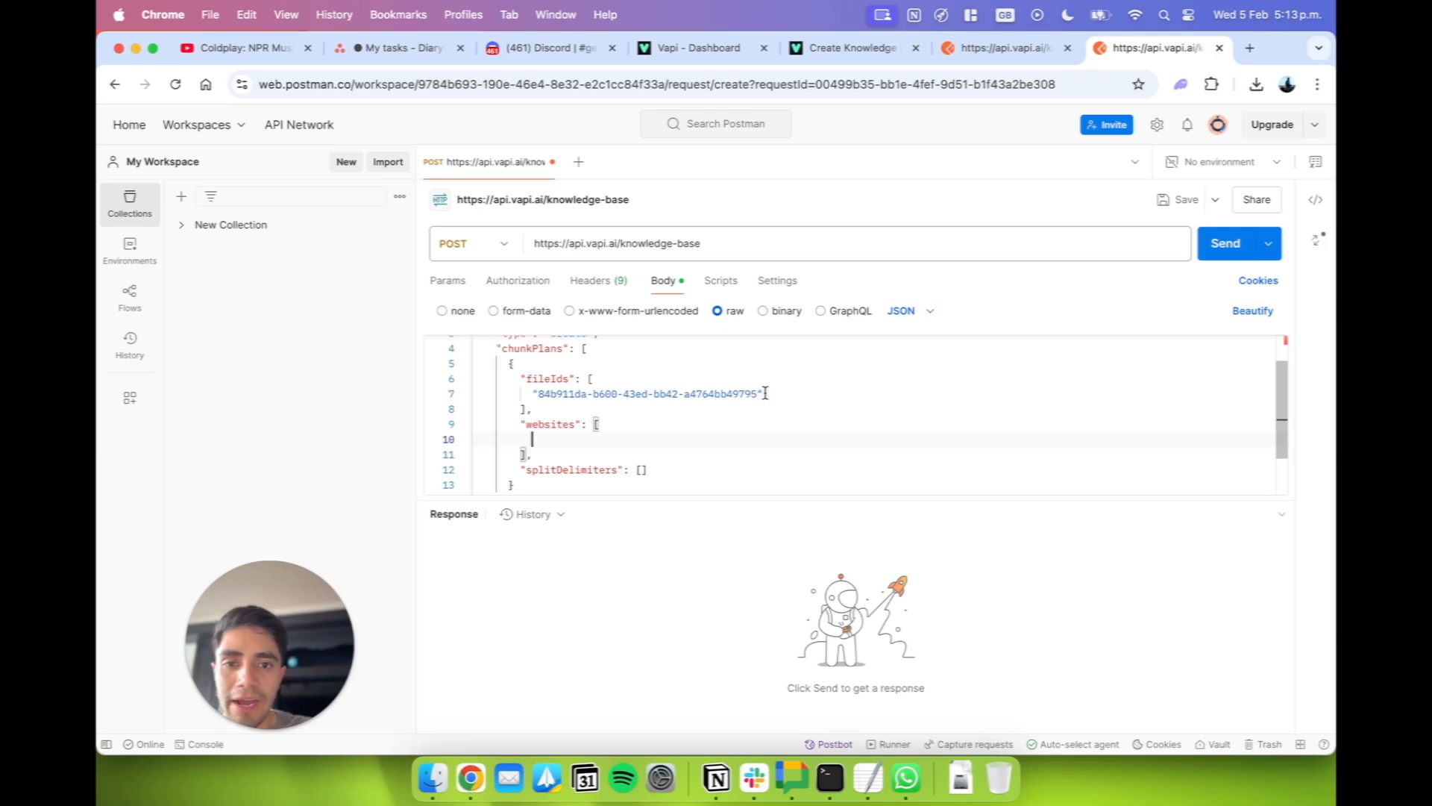
Copy the first file ID from the TextEdit note and paste it over the existing ID in the body's "fileIds" array.
{"action": "left_click_drag", "start_coordinate": [759, 394], "coordinate": [536, 391]}
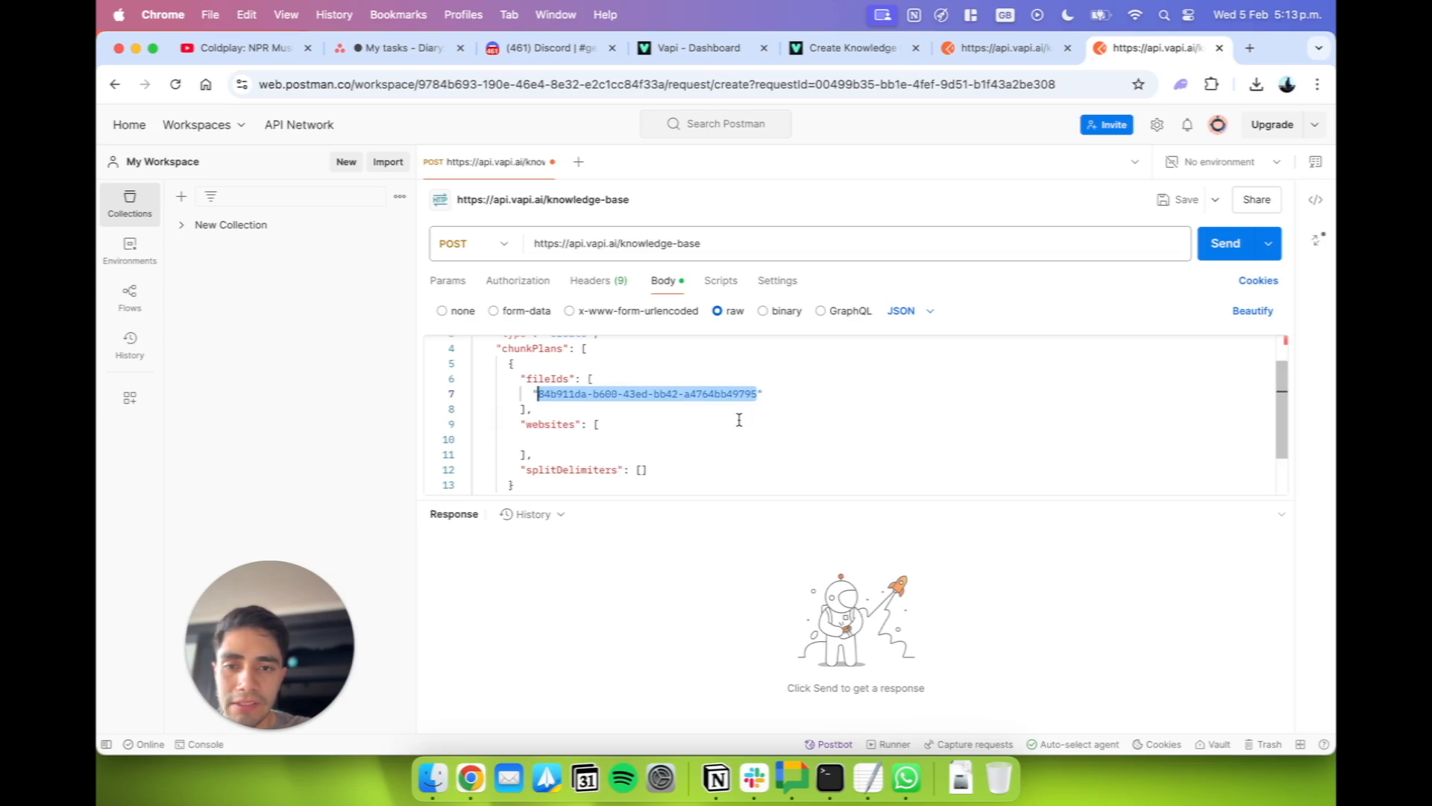
{"action": "left_click", "coordinate": [868, 778]}
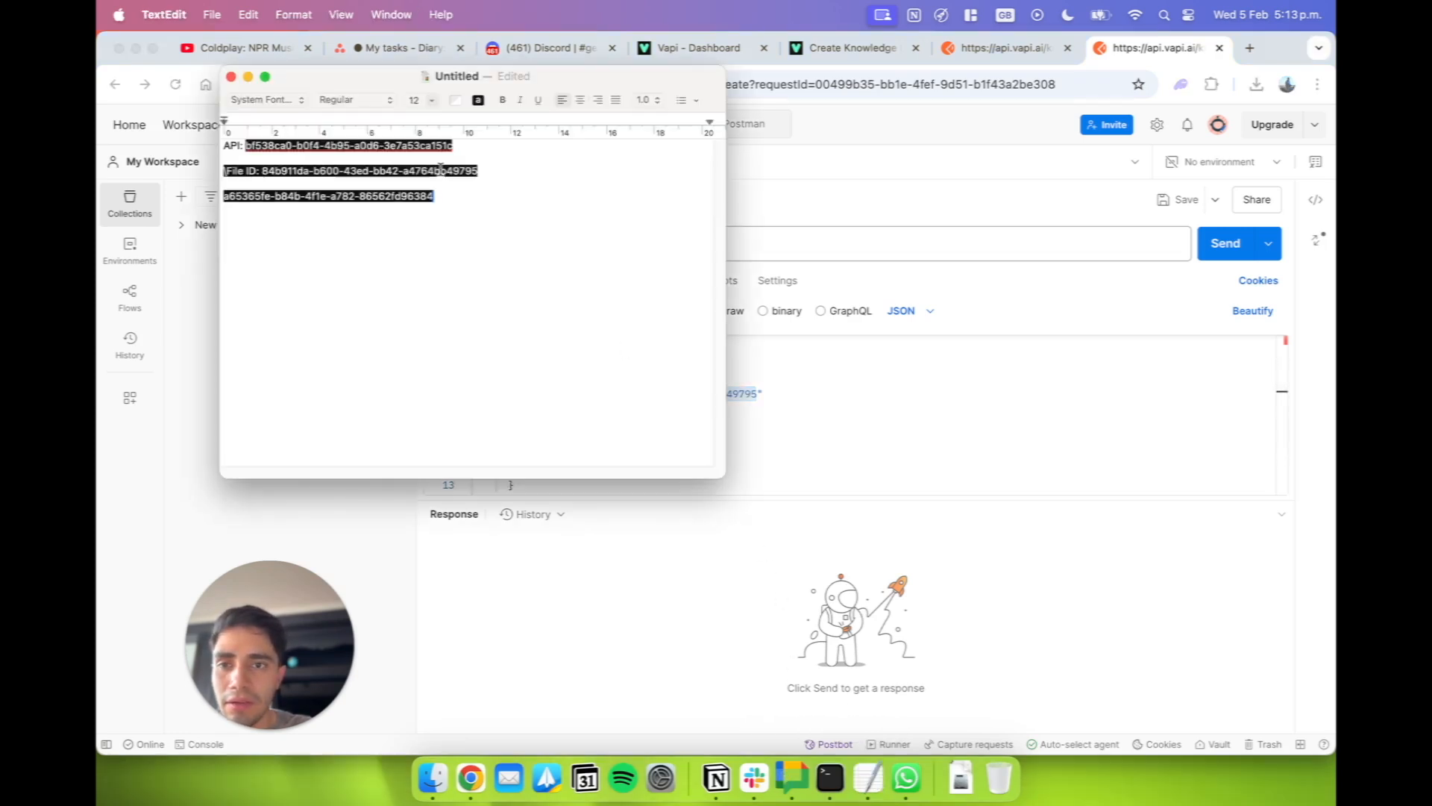
{"action": "left_click_drag", "start_coordinate": [472, 172], "coordinate": [266, 173]}
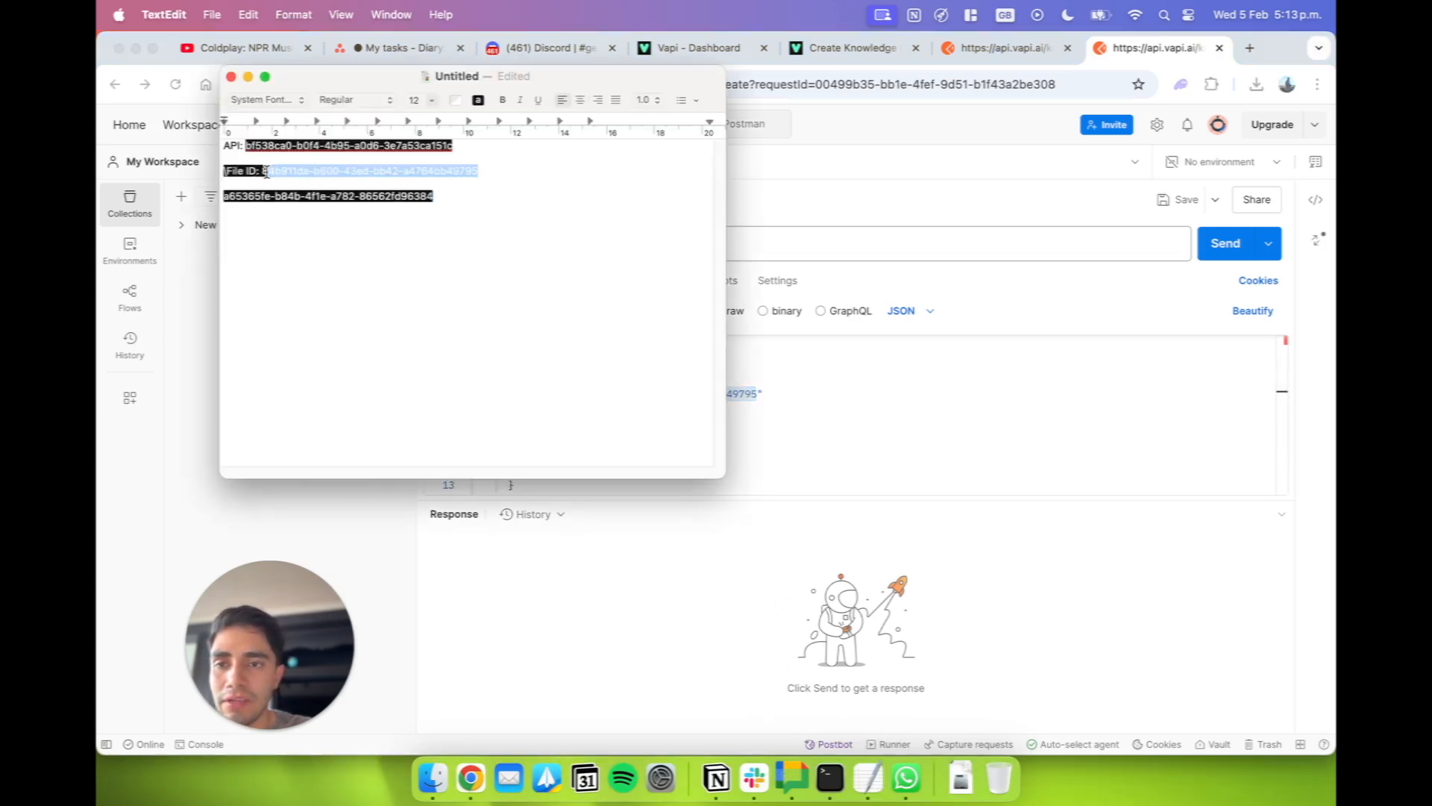
{"action": "key", "text": "super+c"}
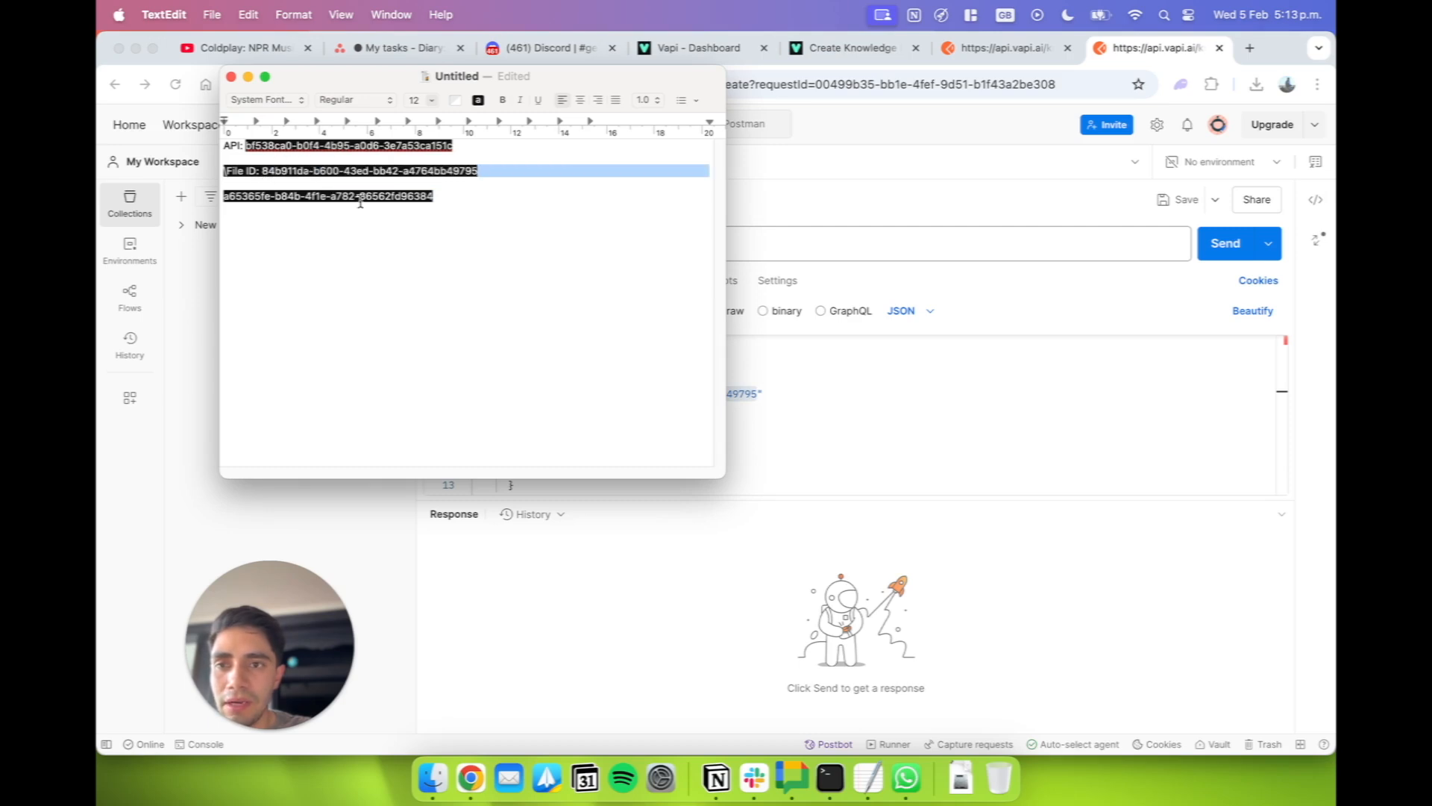
{"action": "left_click", "coordinate": [730, 437]}
{"action": "key", "text": "super+Tab"}
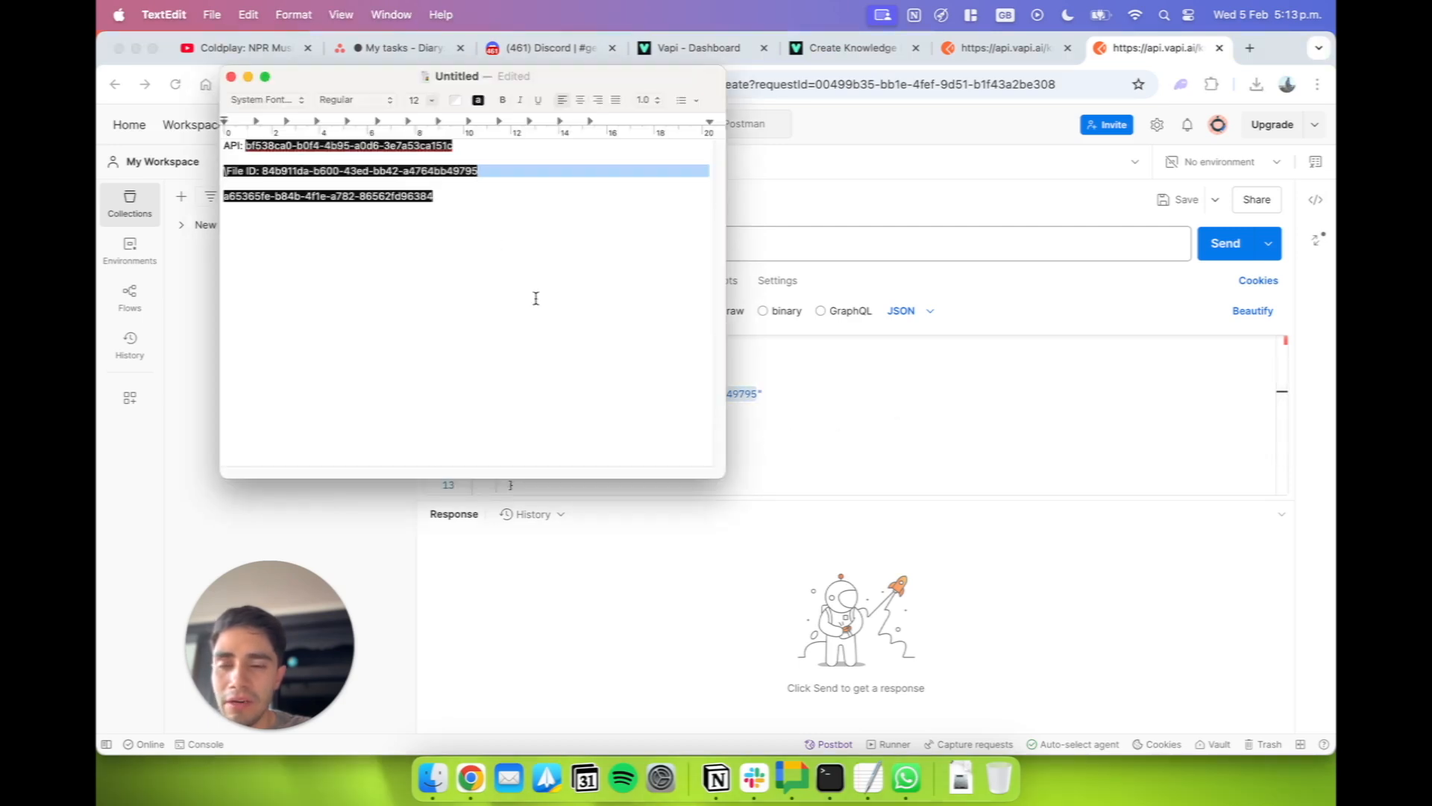
{"action": "key", "text": "super+Tab"}
{"action": "key", "text": "super+v"}
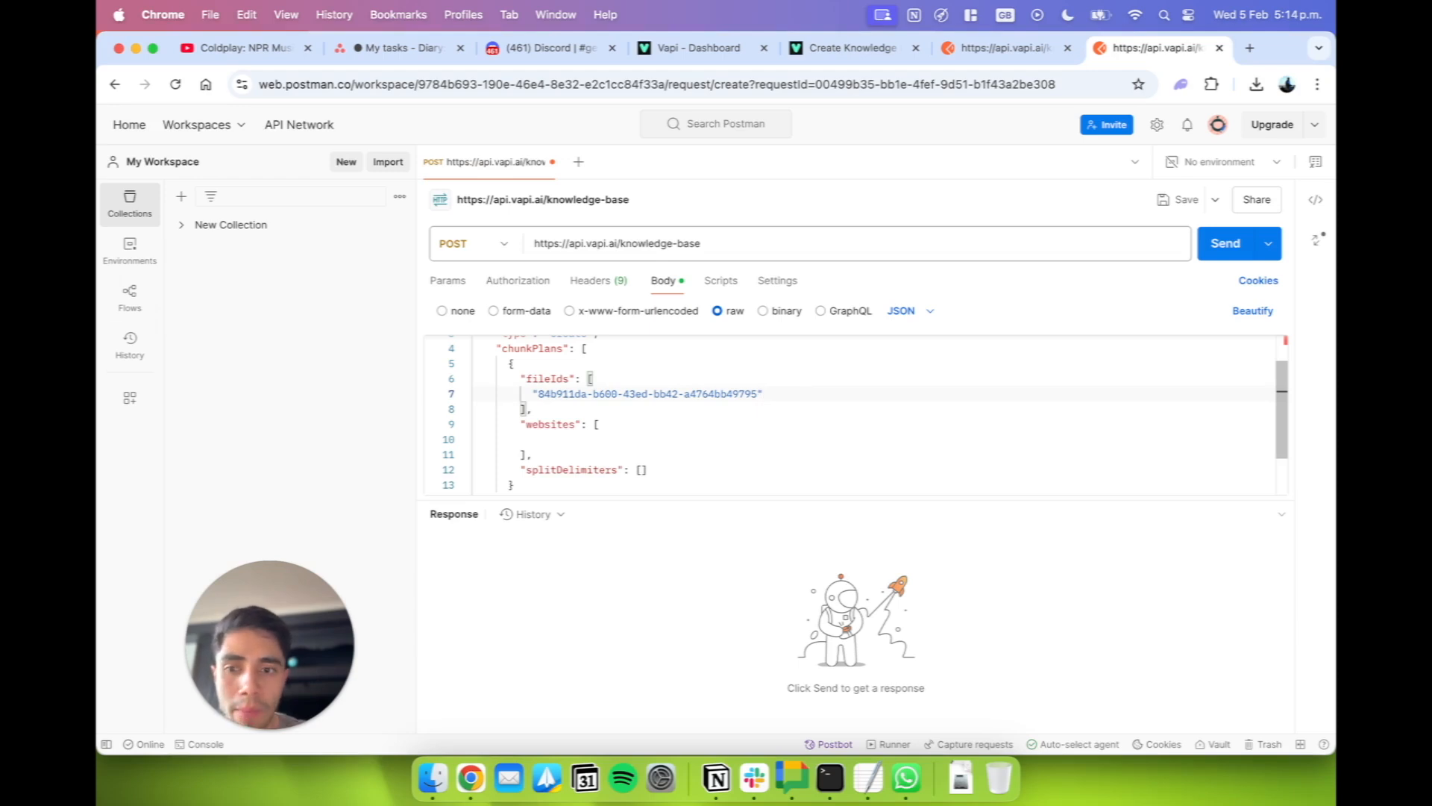
Add three more comma-separated entries to the "fileIds" array, each quoting the second file ID from the note on its own line.
{"action": "key", "text": "Return"}
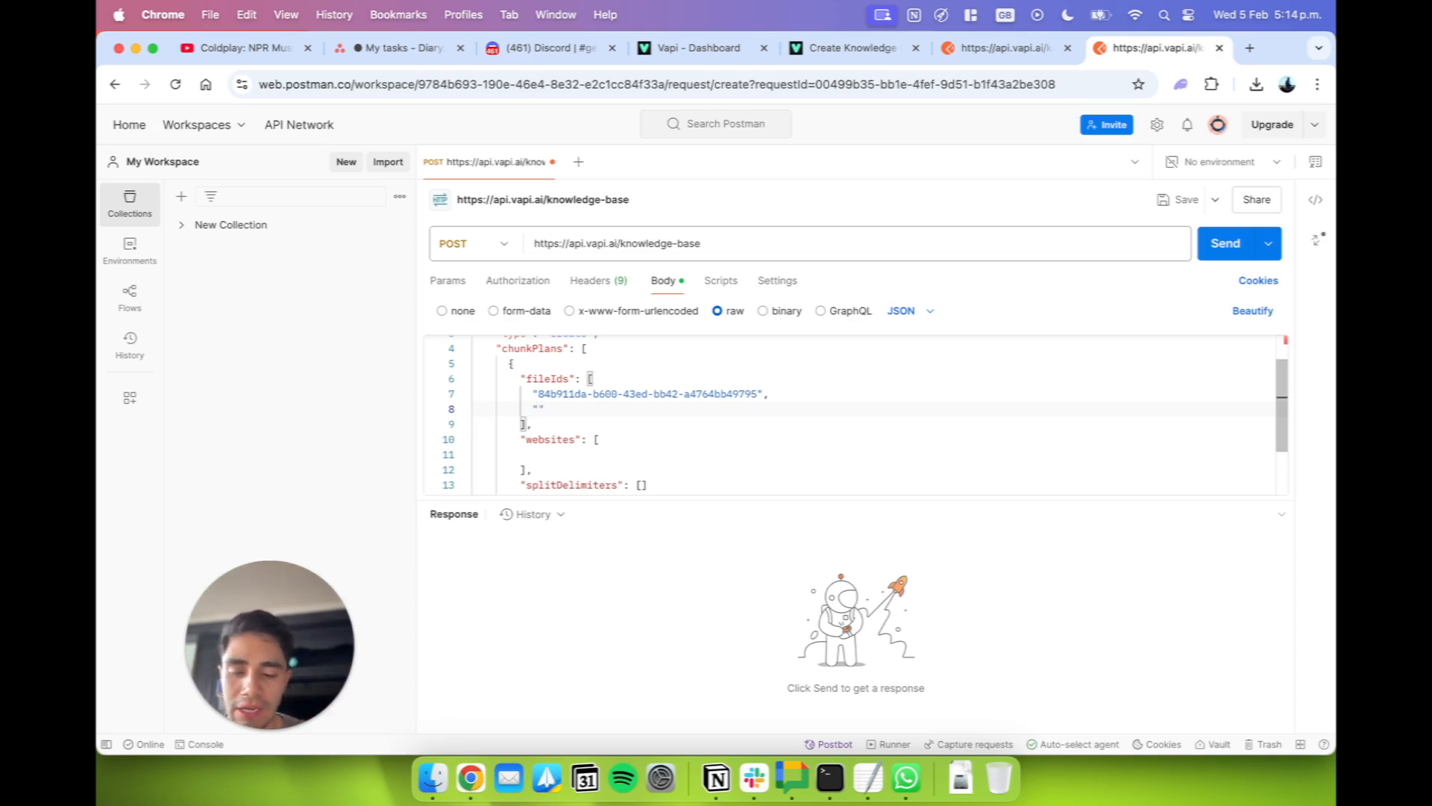
{"action": "key", "text": "super+v"}
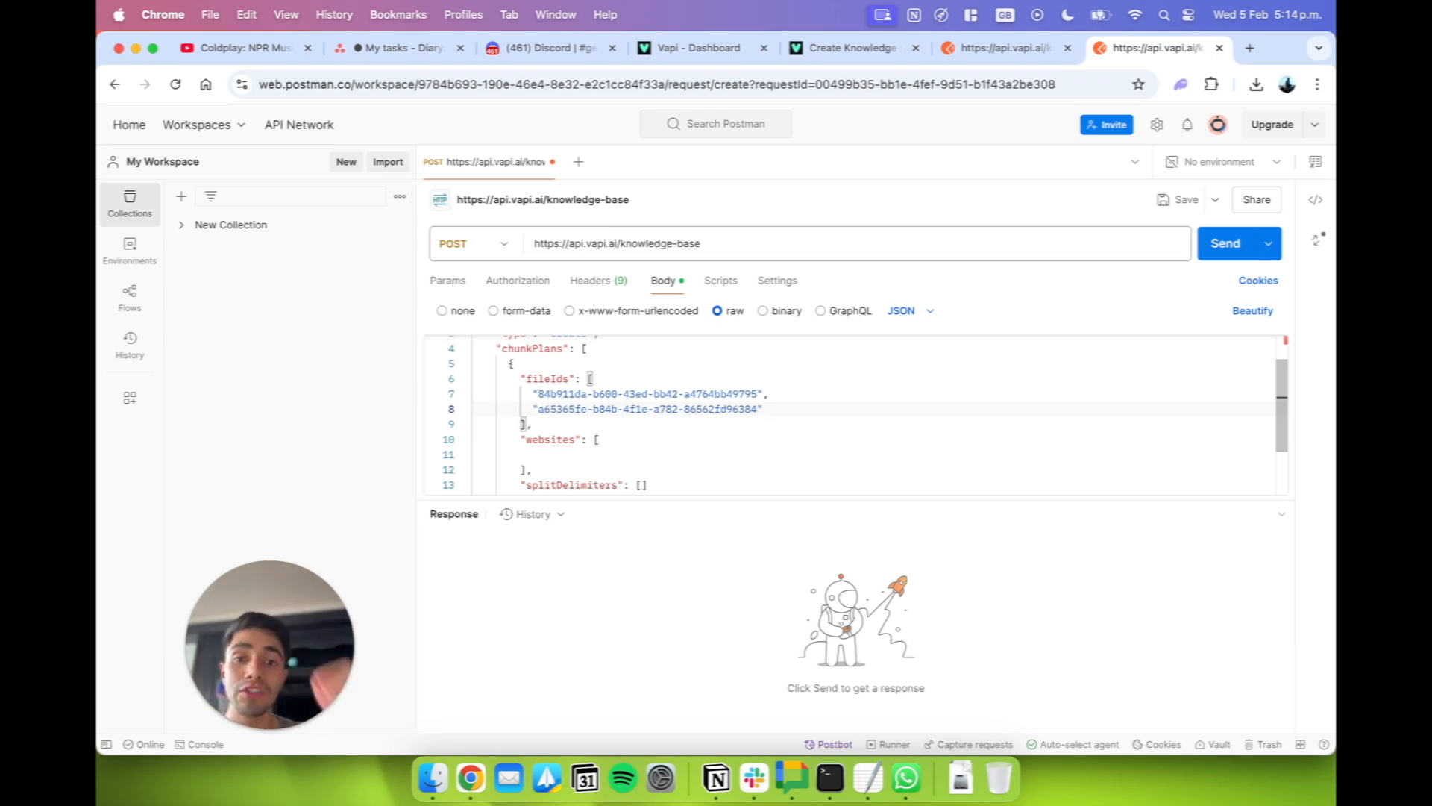
{"action": "key", "text": "Return"}
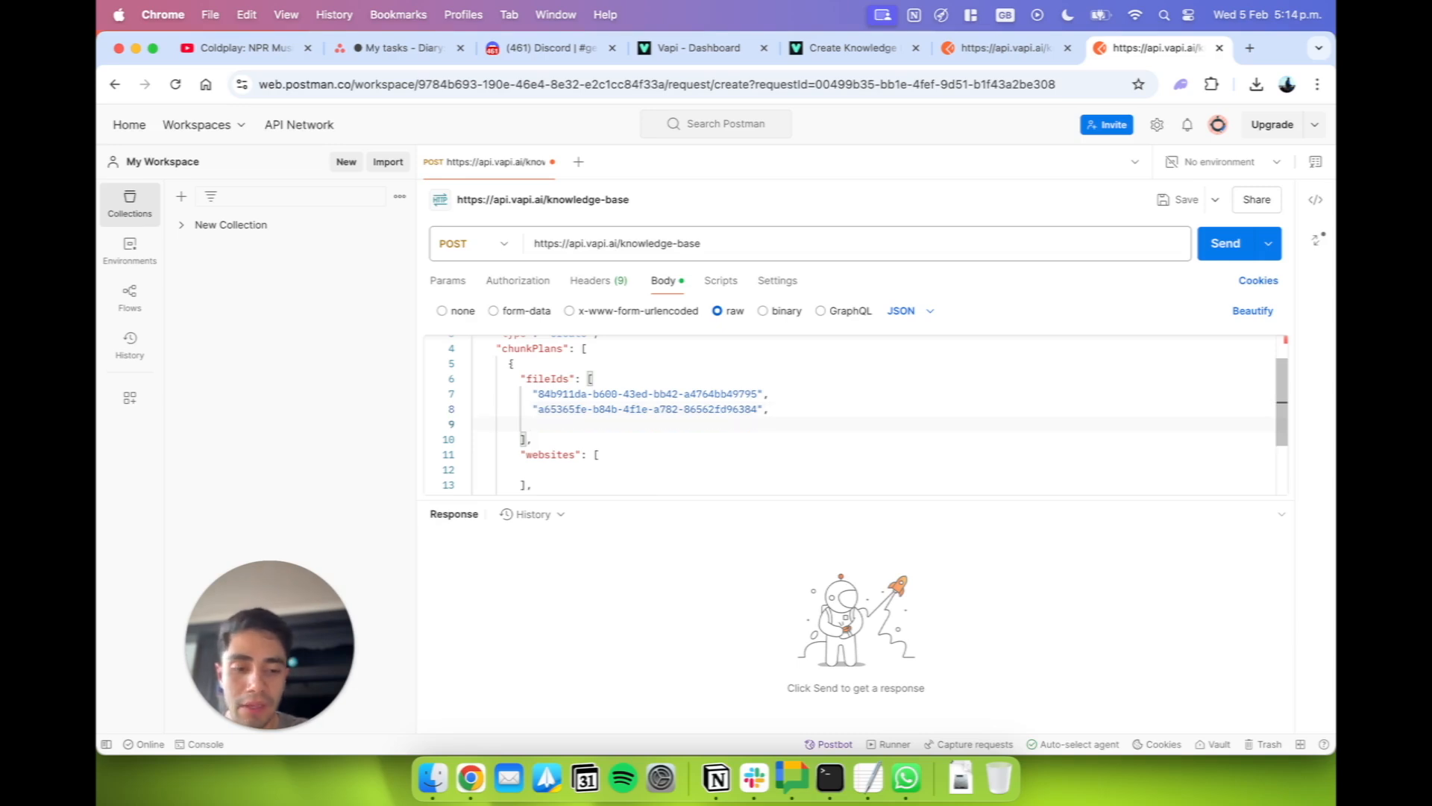
{"action": "type", "text": "\""}
{"action": "key", "text": "super+v"}
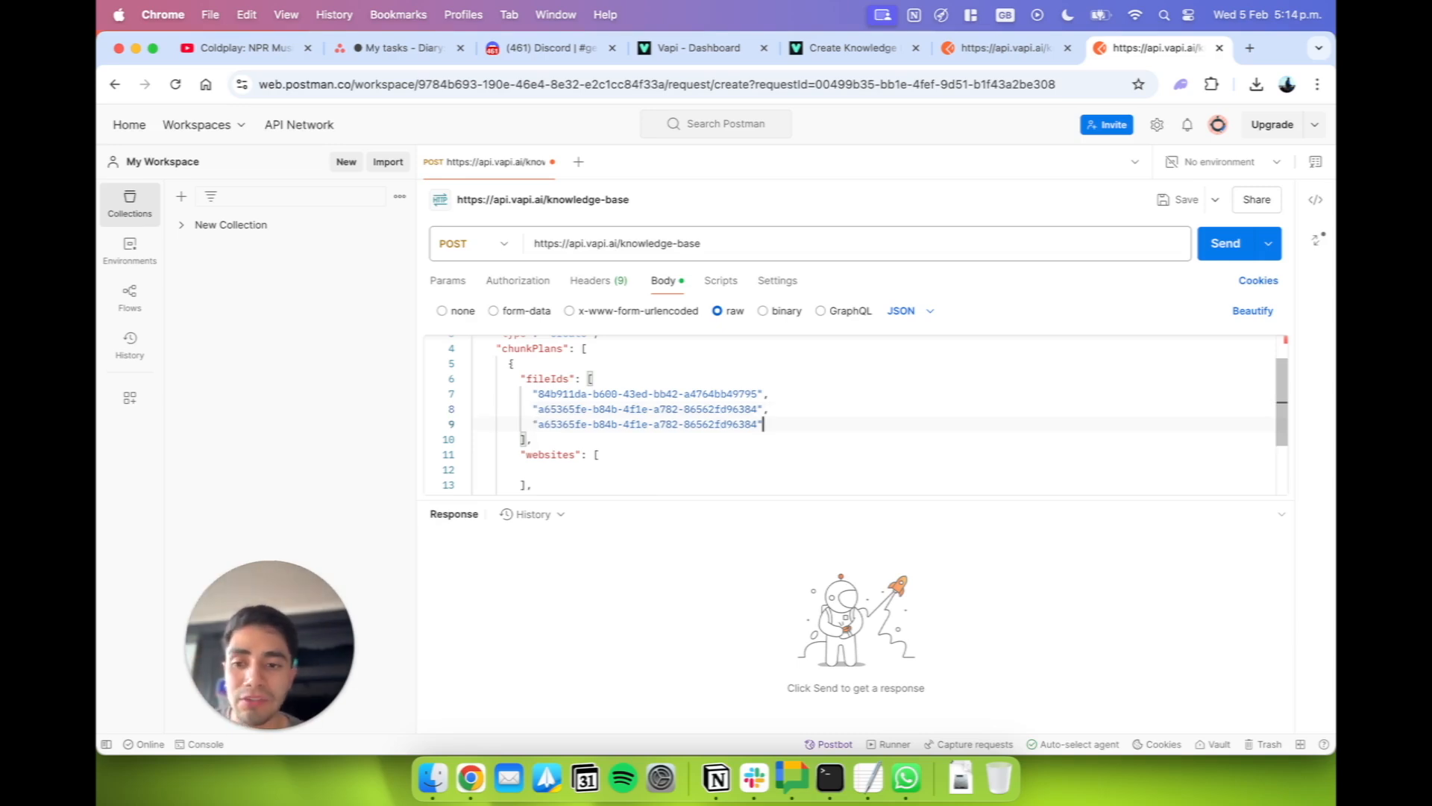
{"action": "key", "text": "Return"}
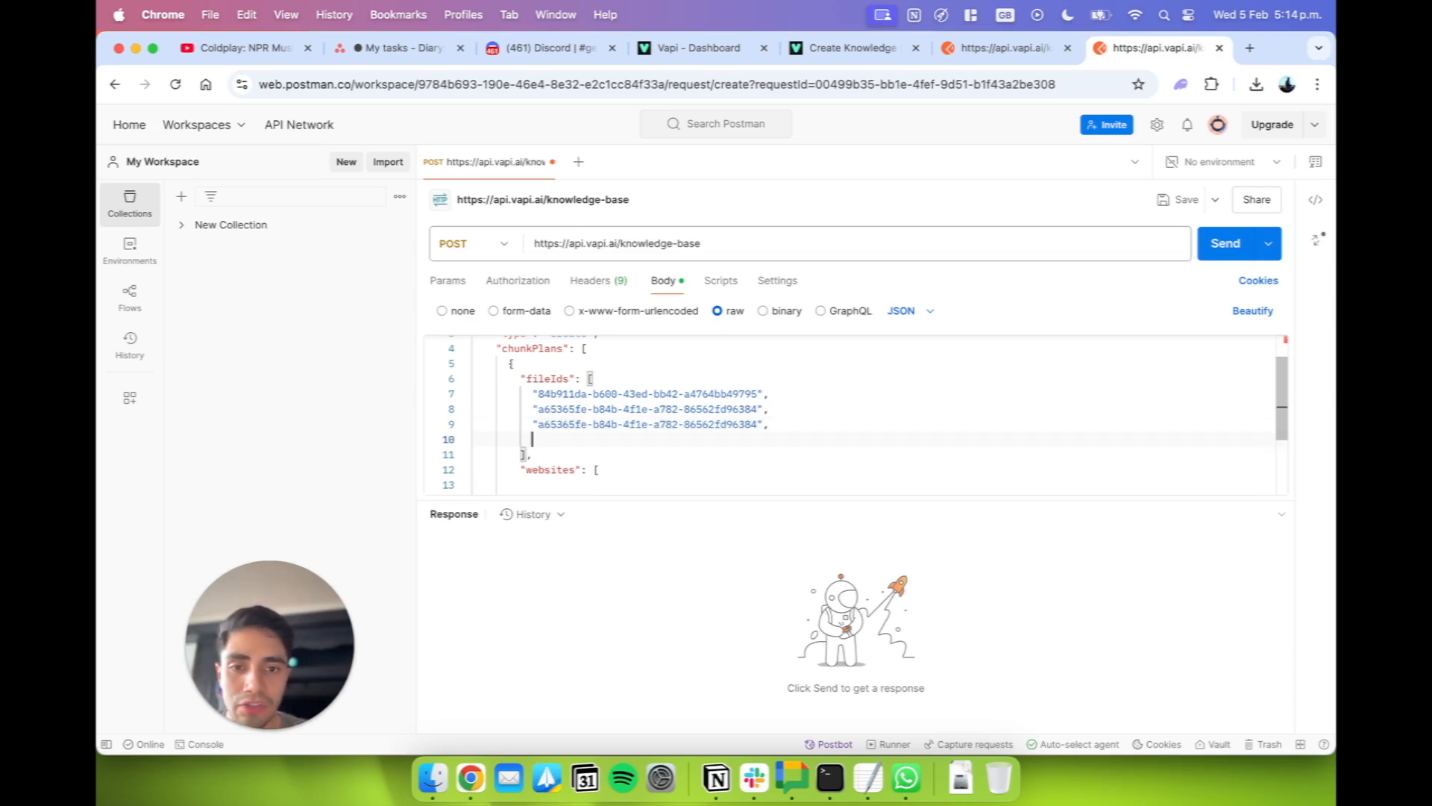
{"action": "type", "text": "a65365fe-b84b-4f1e-a782-86562fd96384"}
{"action": "key", "text": "super+z"}
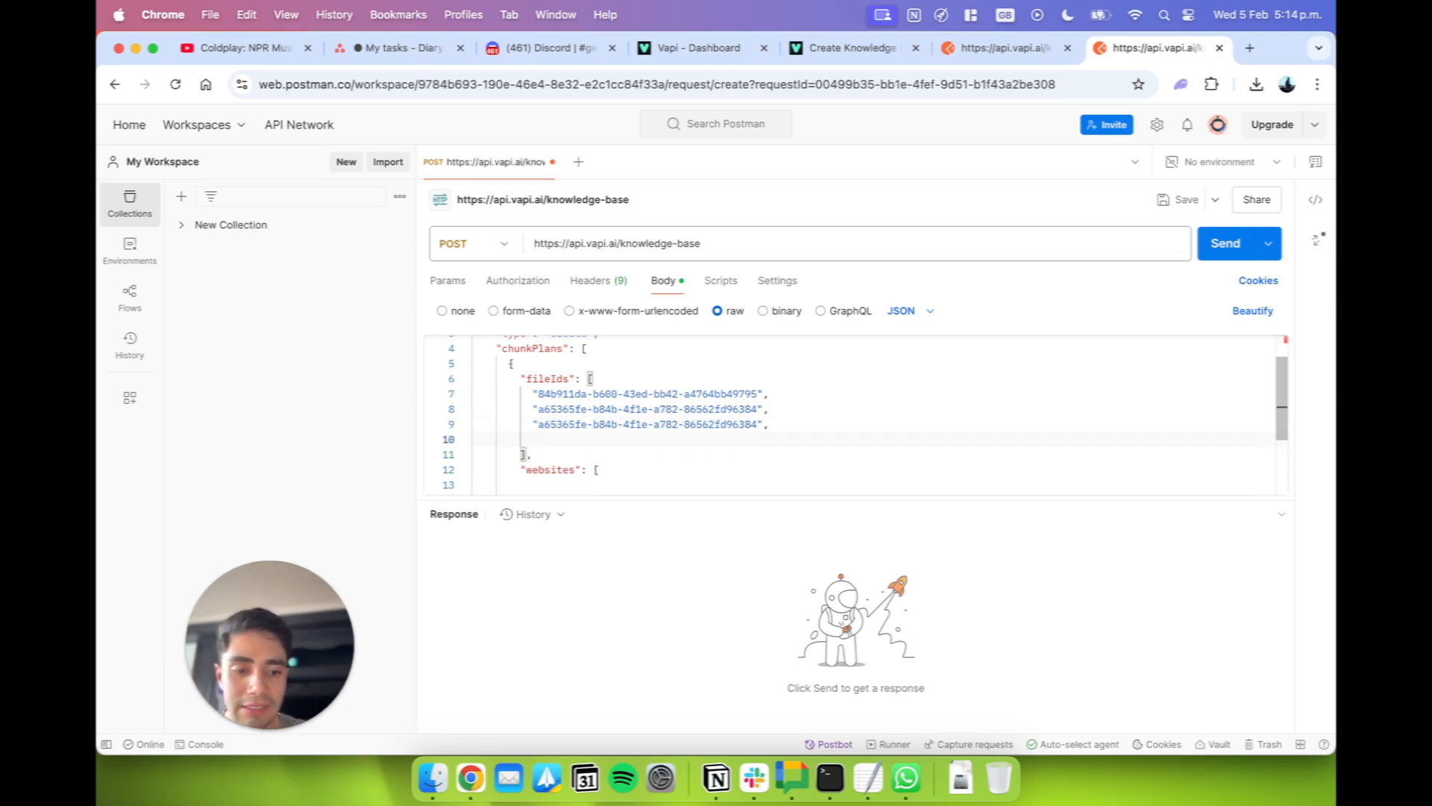
{"action": "type", "text": "\""}
{"action": "type", "text": "a65365fe-b84b-4f1e-a782-86562fd96384"}
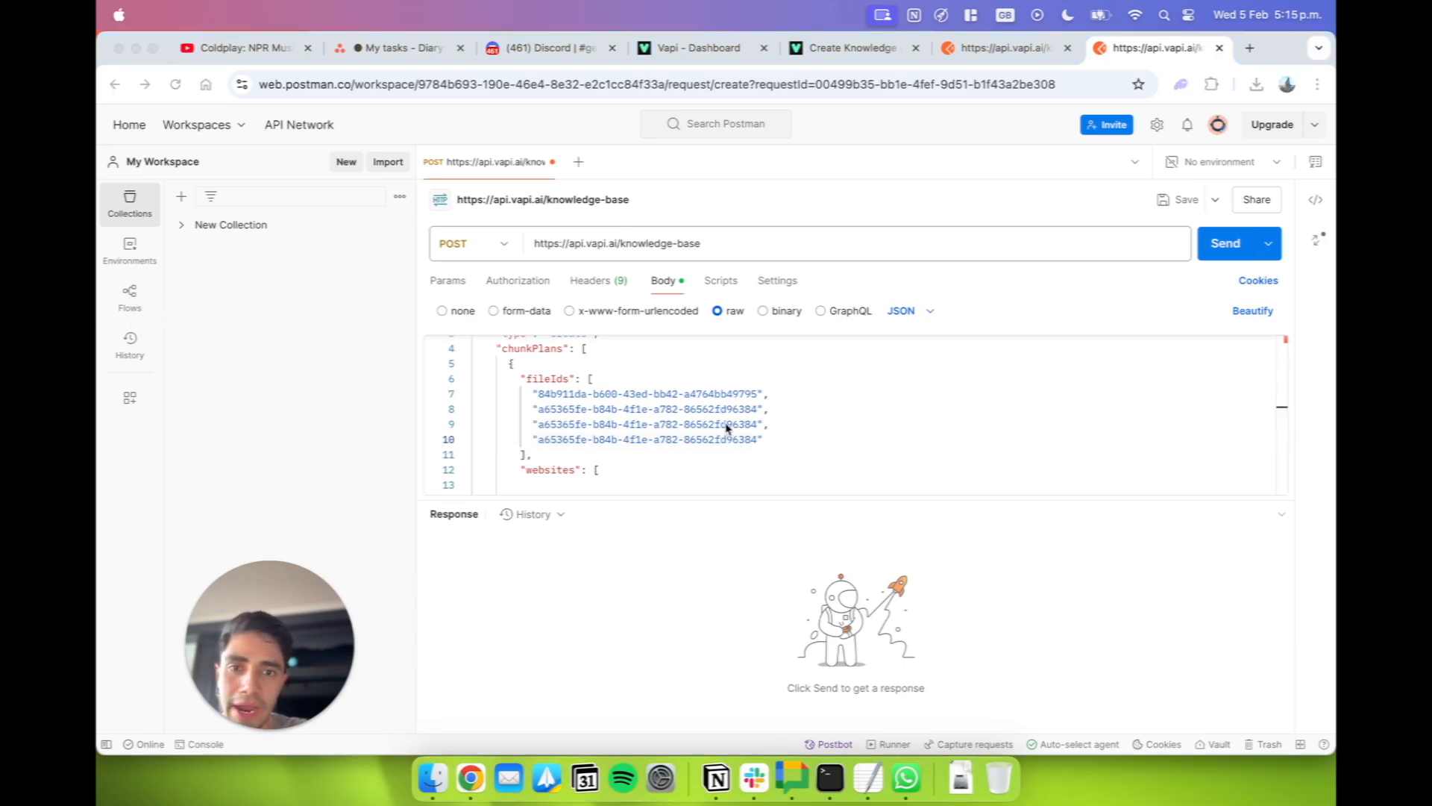
Delete the three repeated second-file entries and the trailing comma from the "fileIds" array, keeping only the first file ID.
{"action": "left_click", "coordinate": [763, 439]}
{"action": "left_click_drag", "start_coordinate": [763, 439], "coordinate": [531, 409]}
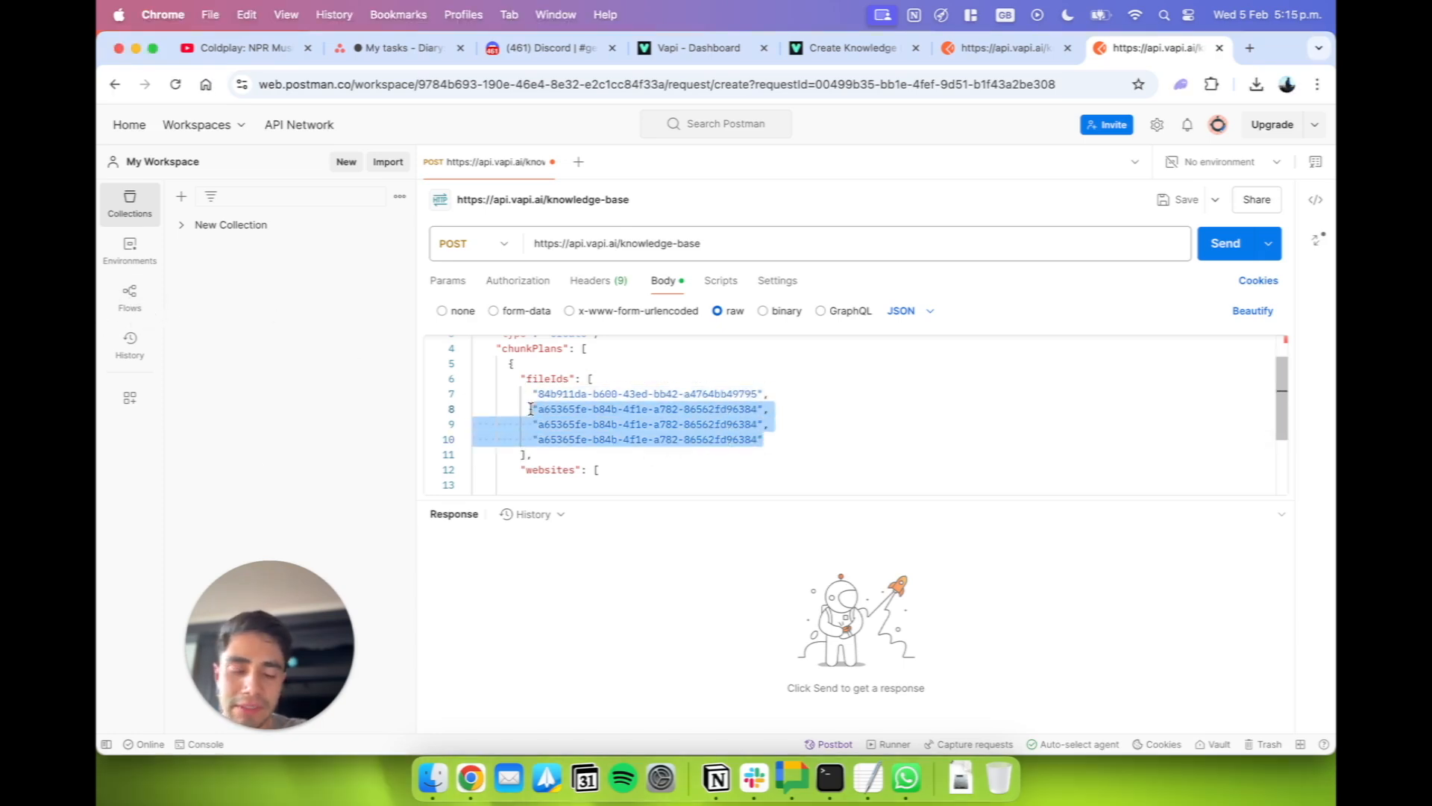
{"action": "key", "text": "BackSpace"}
{"action": "key", "text": "BackSpace"}
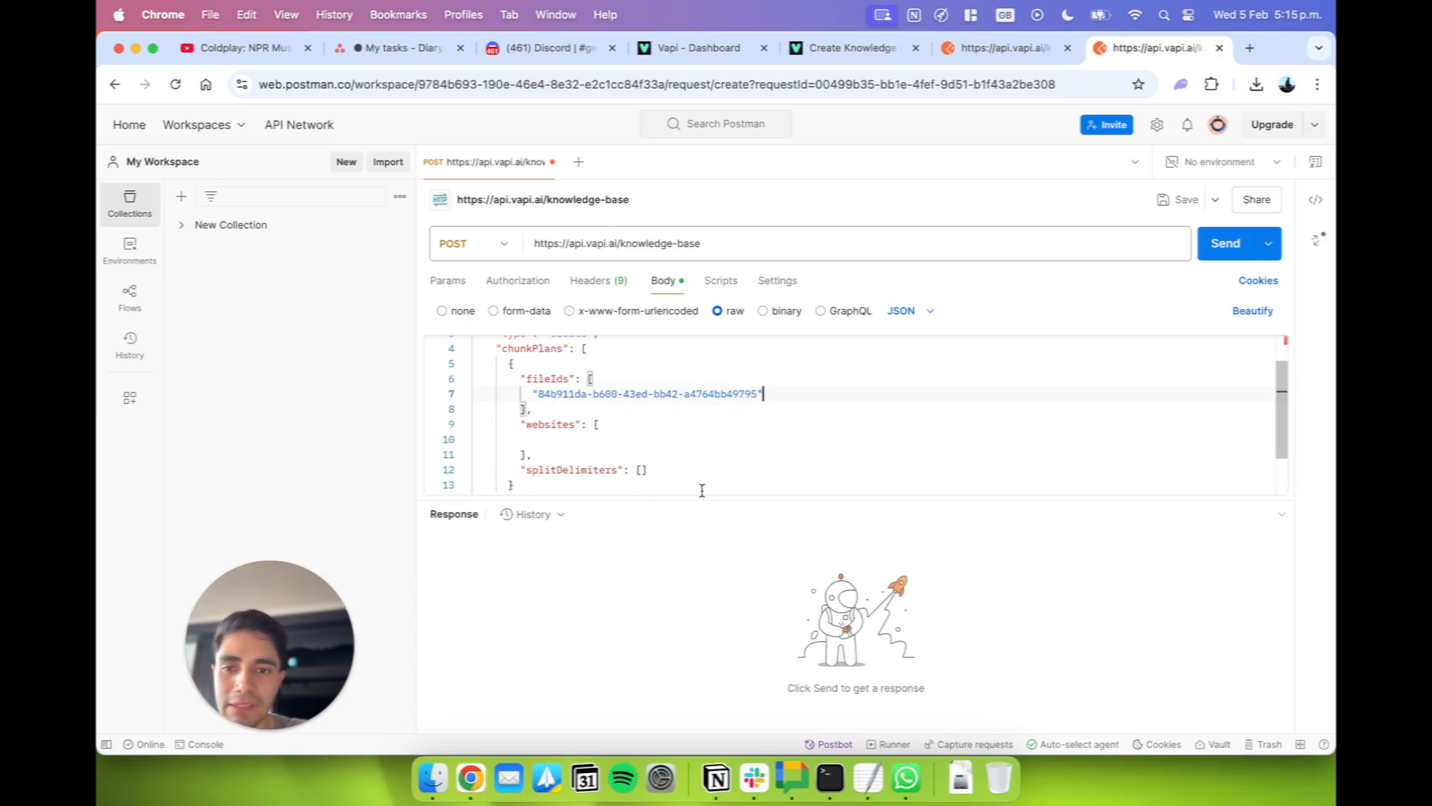
Set the empty "name" value at the end of the request body to "New Knowledge Base".
{"action": "scroll", "coordinate": [681, 478], "scroll_direction": "down", "scroll_amount": 2}
{"action": "scroll", "coordinate": [682, 477], "scroll_direction": "up", "scroll_amount": 5}
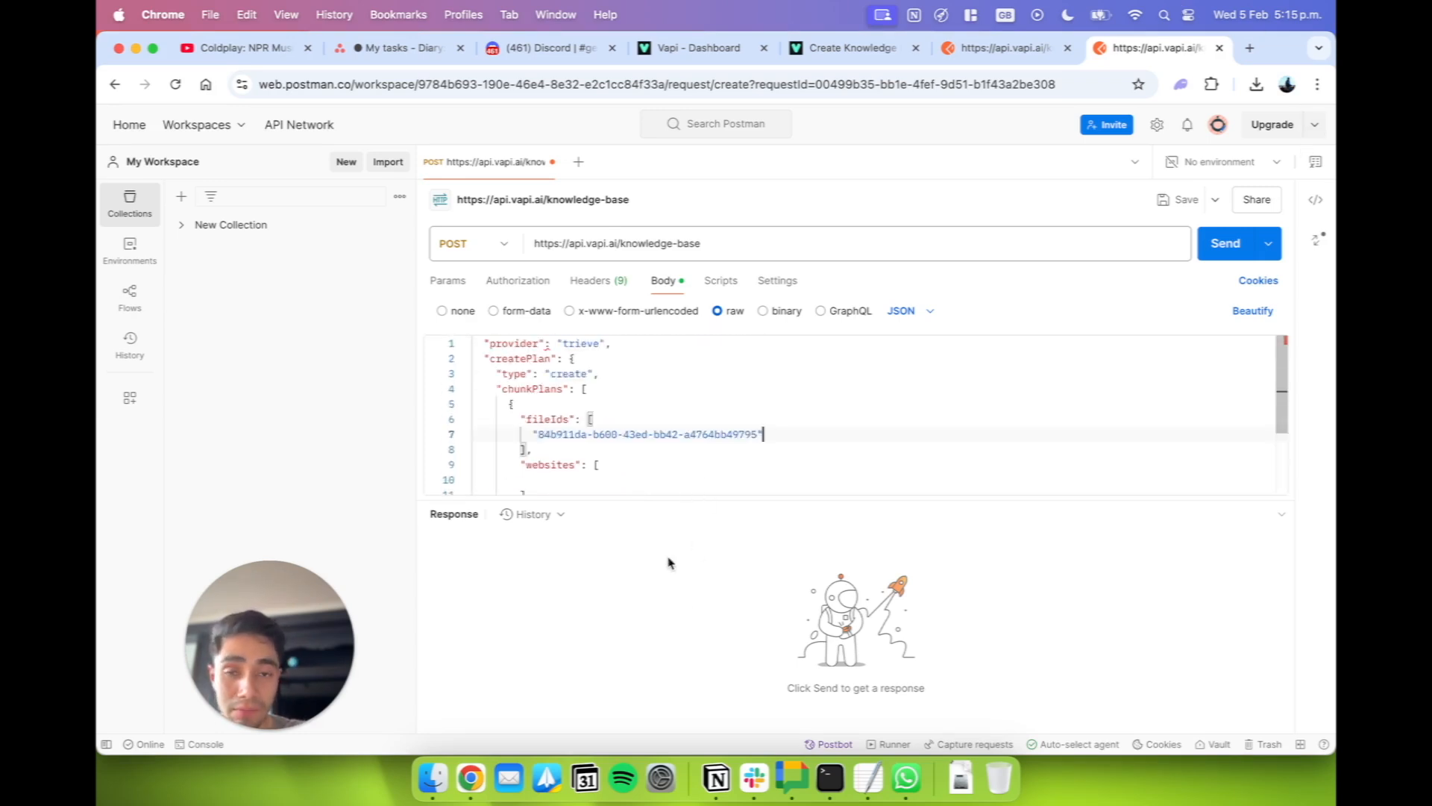
{"action": "scroll", "coordinate": [617, 432], "scroll_direction": "down", "scroll_amount": 3}
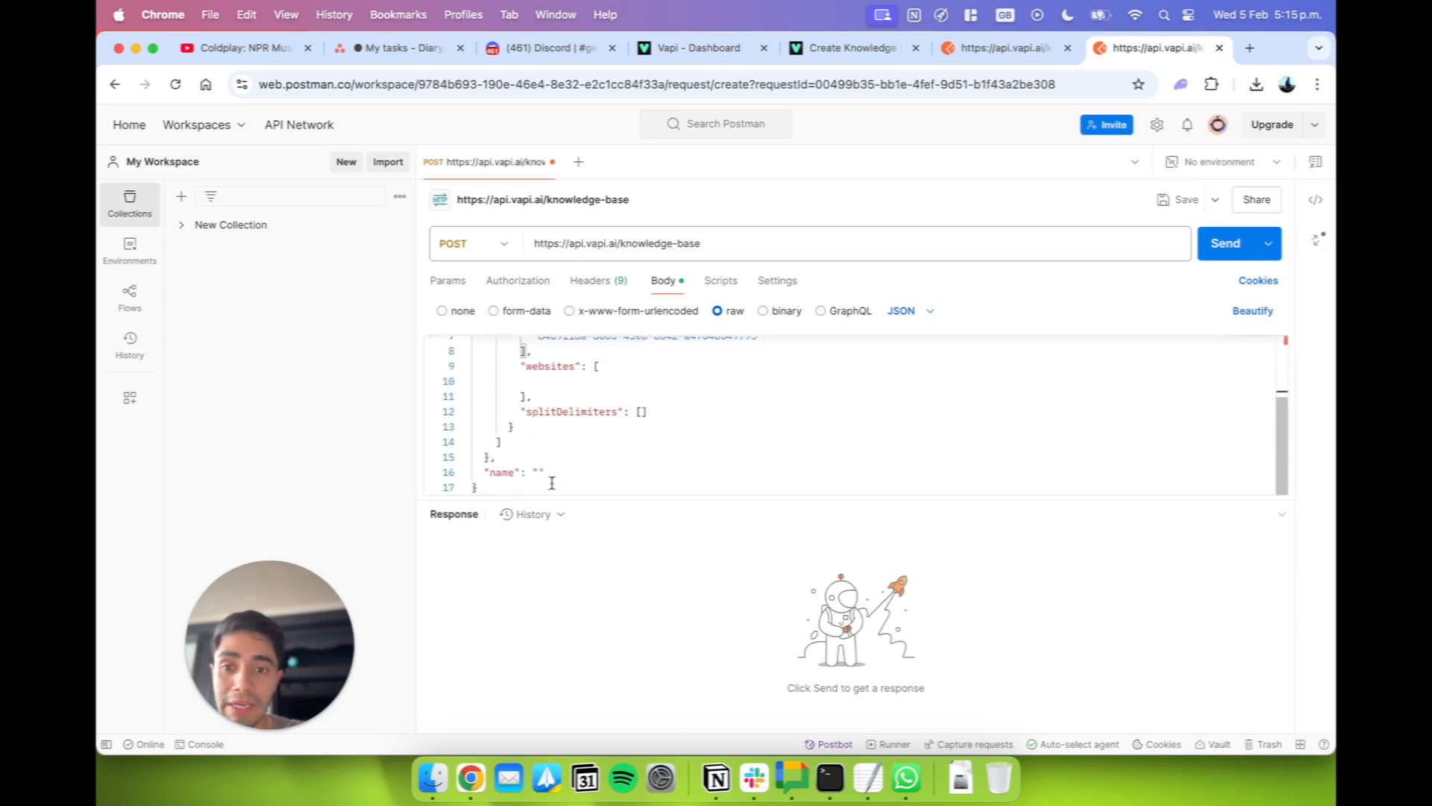
{"action": "left_click", "coordinate": [539, 473]}
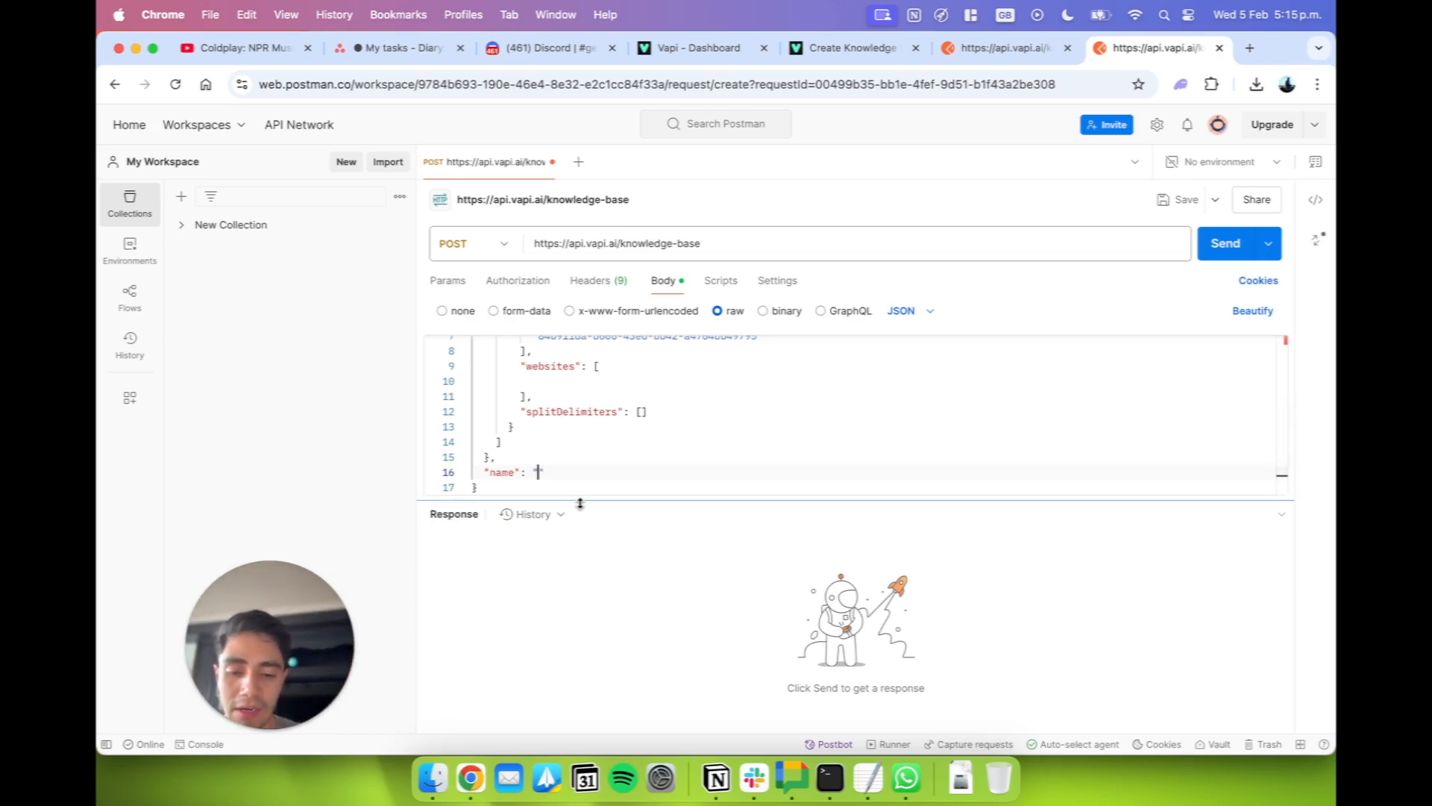
{"action": "type", "text": "New KN"}
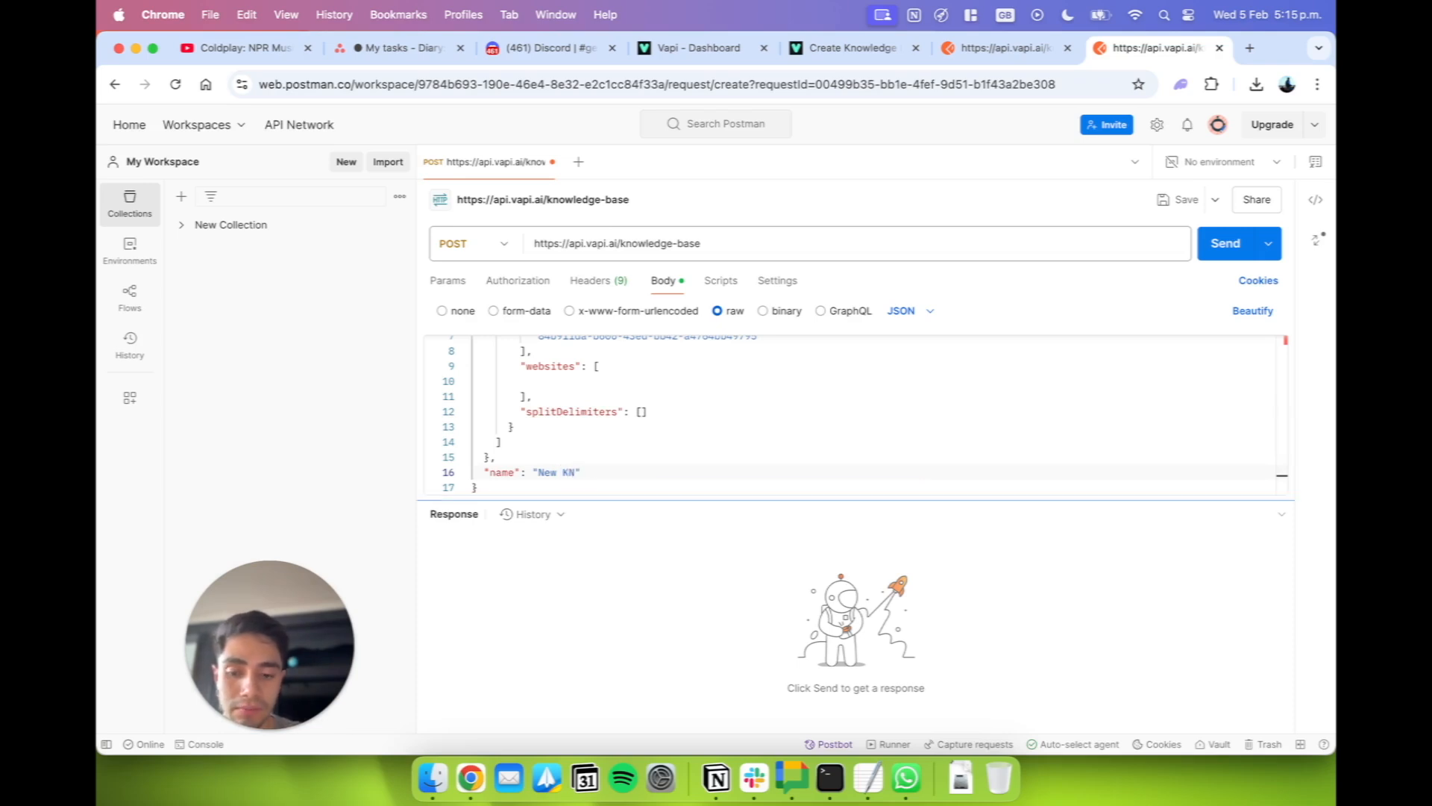
{"action": "key", "text": "BackSpace"}
{"action": "type", "text": "nowledge Base"}
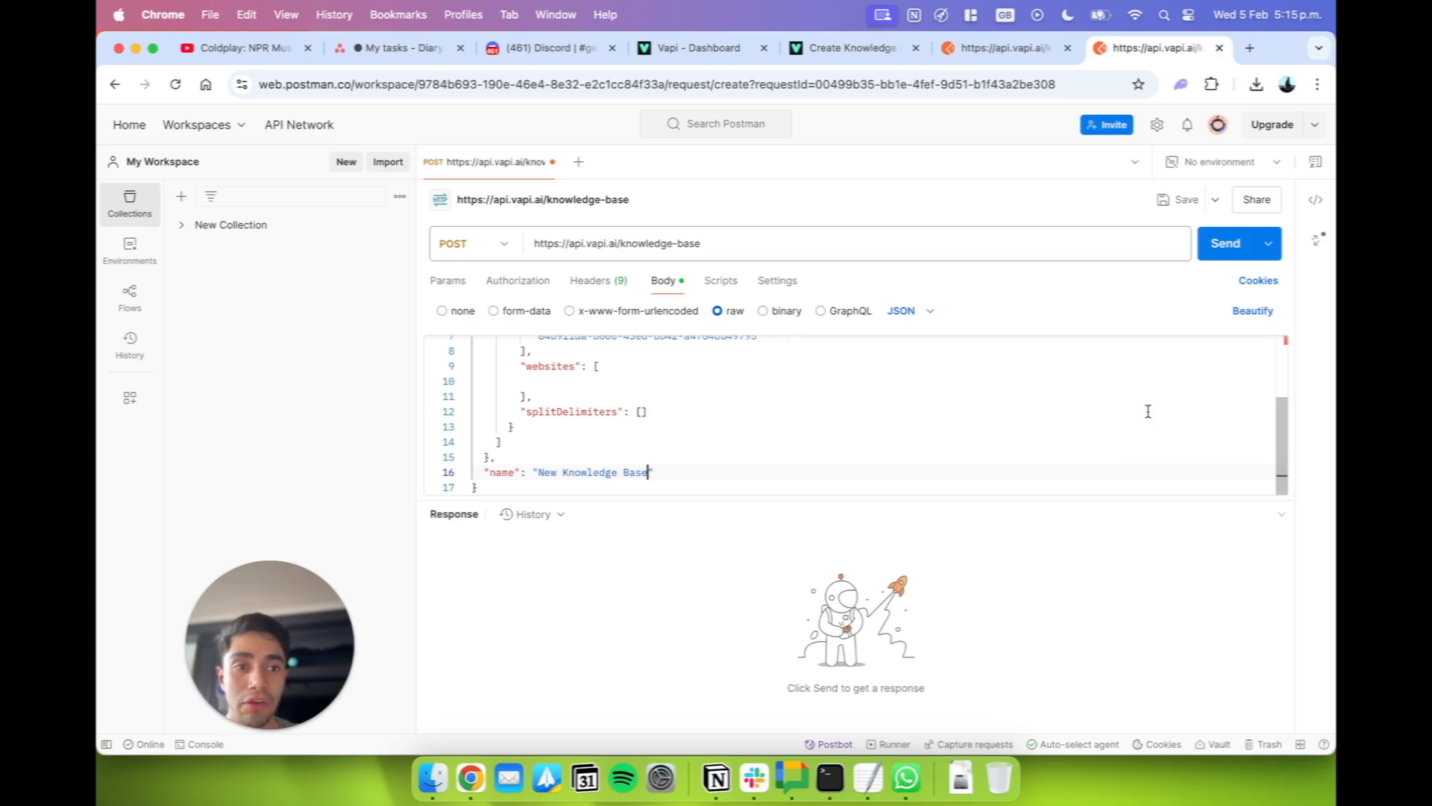
Check the request body and try to send the POST request to the knowledge-base endpoint.
{"action": "scroll", "coordinate": [1148, 410], "scroll_direction": "up", "scroll_amount": 5}
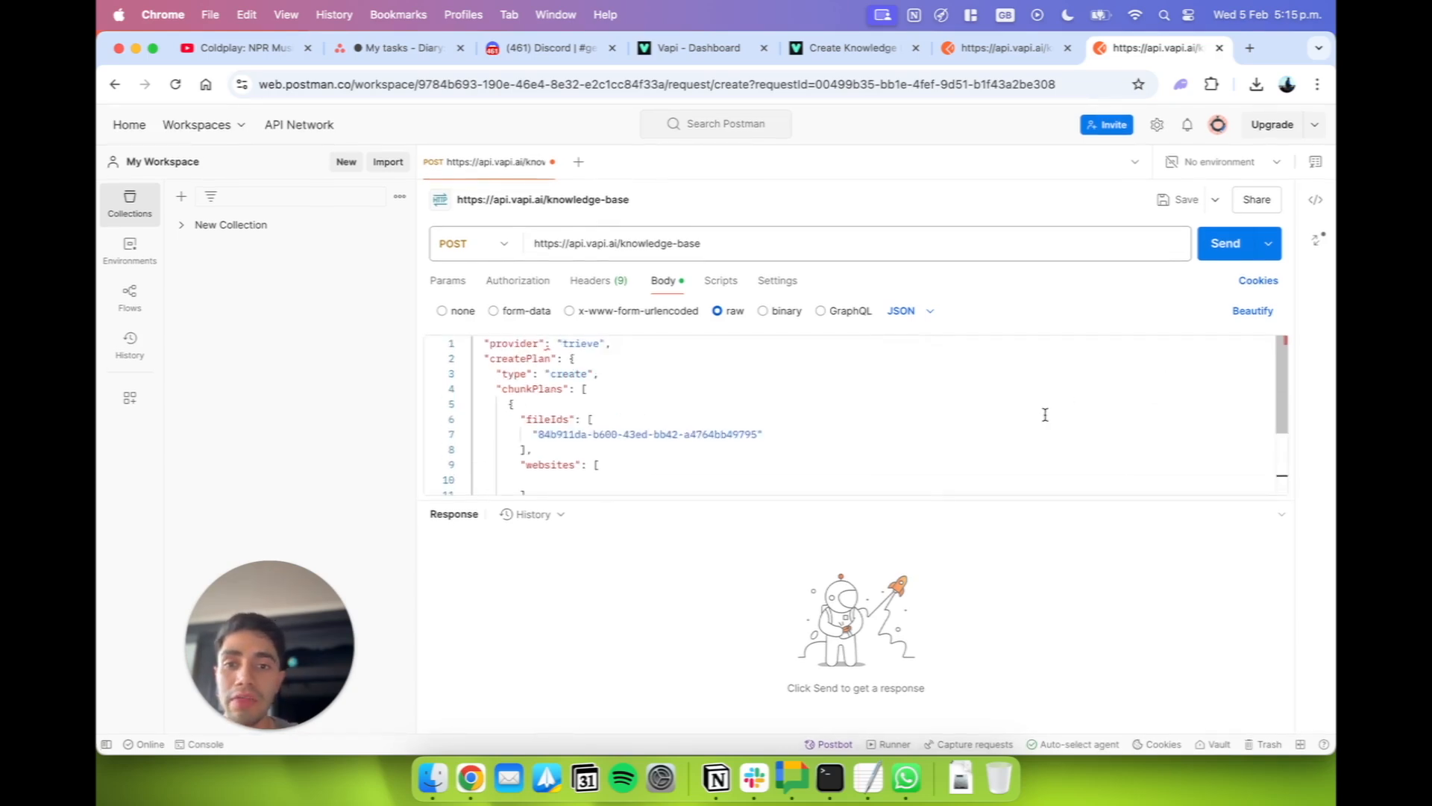
{"action": "scroll", "coordinate": [1045, 415], "scroll_direction": "down", "scroll_amount": 1}
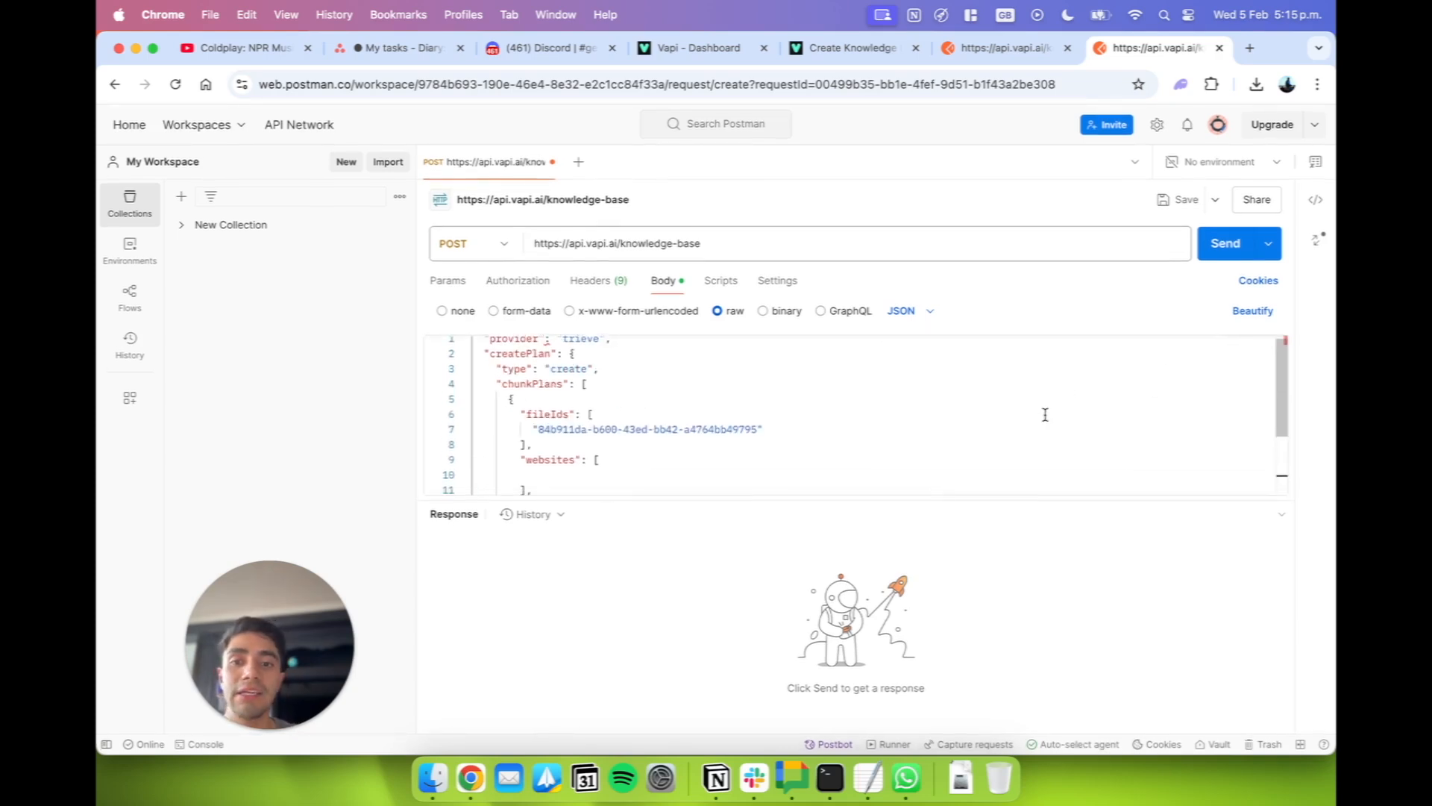
{"action": "left_click", "coordinate": [1223, 255]}
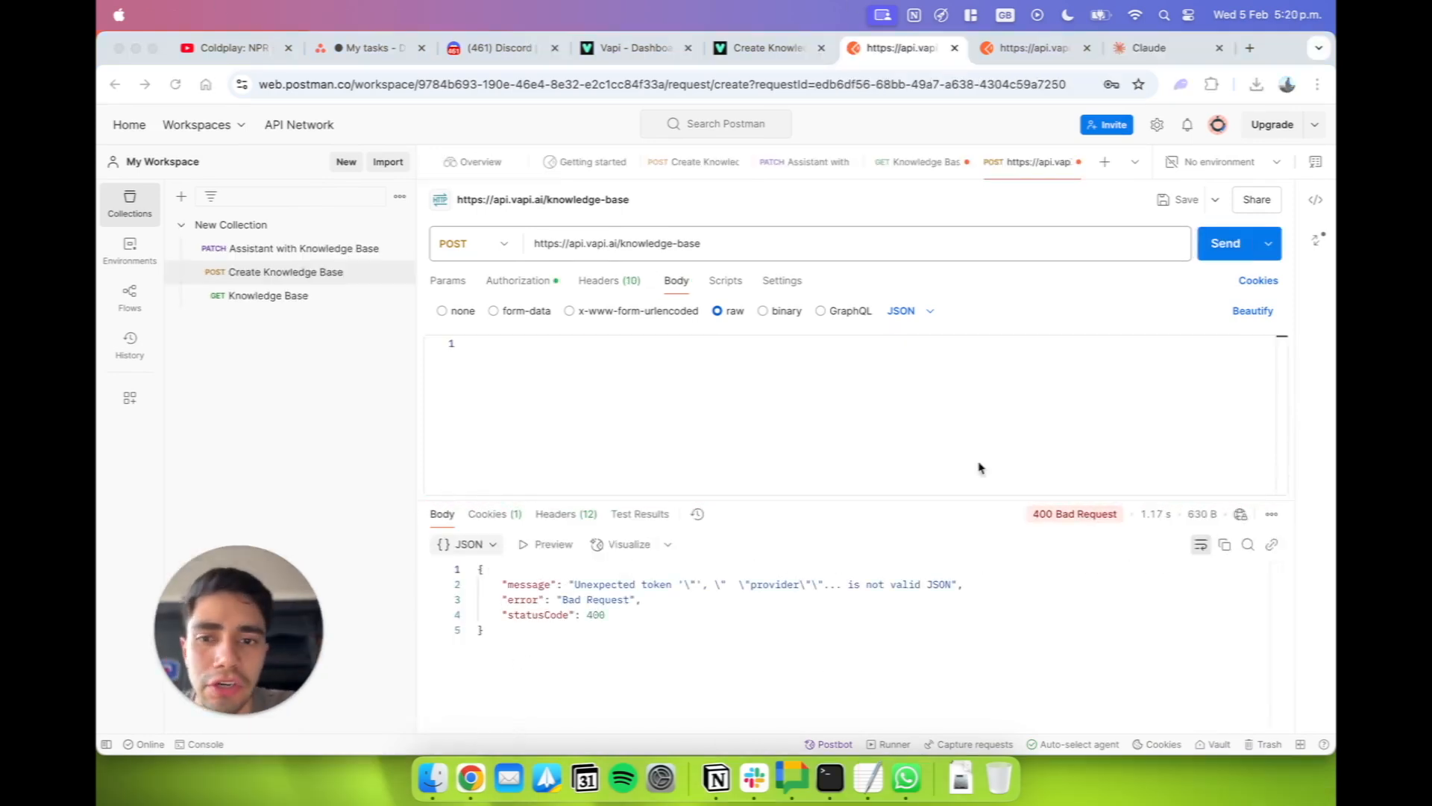
Paste the complete JSON with its opening brace into the empty raw body of the knowledge-base POST request.
{"action": "left_click", "coordinate": [638, 448]}
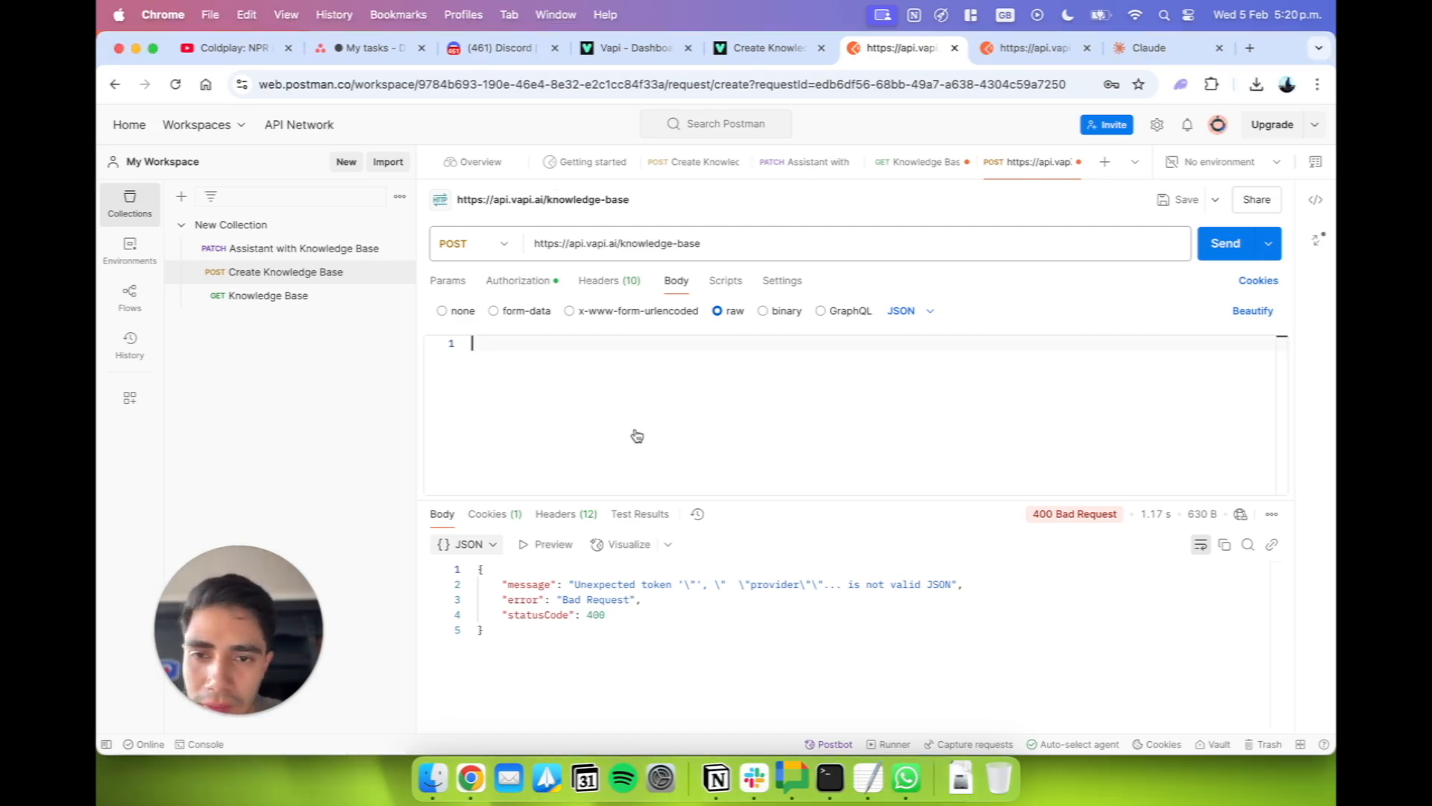
{"action": "key", "text": "super+v"}
{"action": "scroll", "coordinate": [634, 440], "scroll_direction": "up", "scroll_amount": 3}
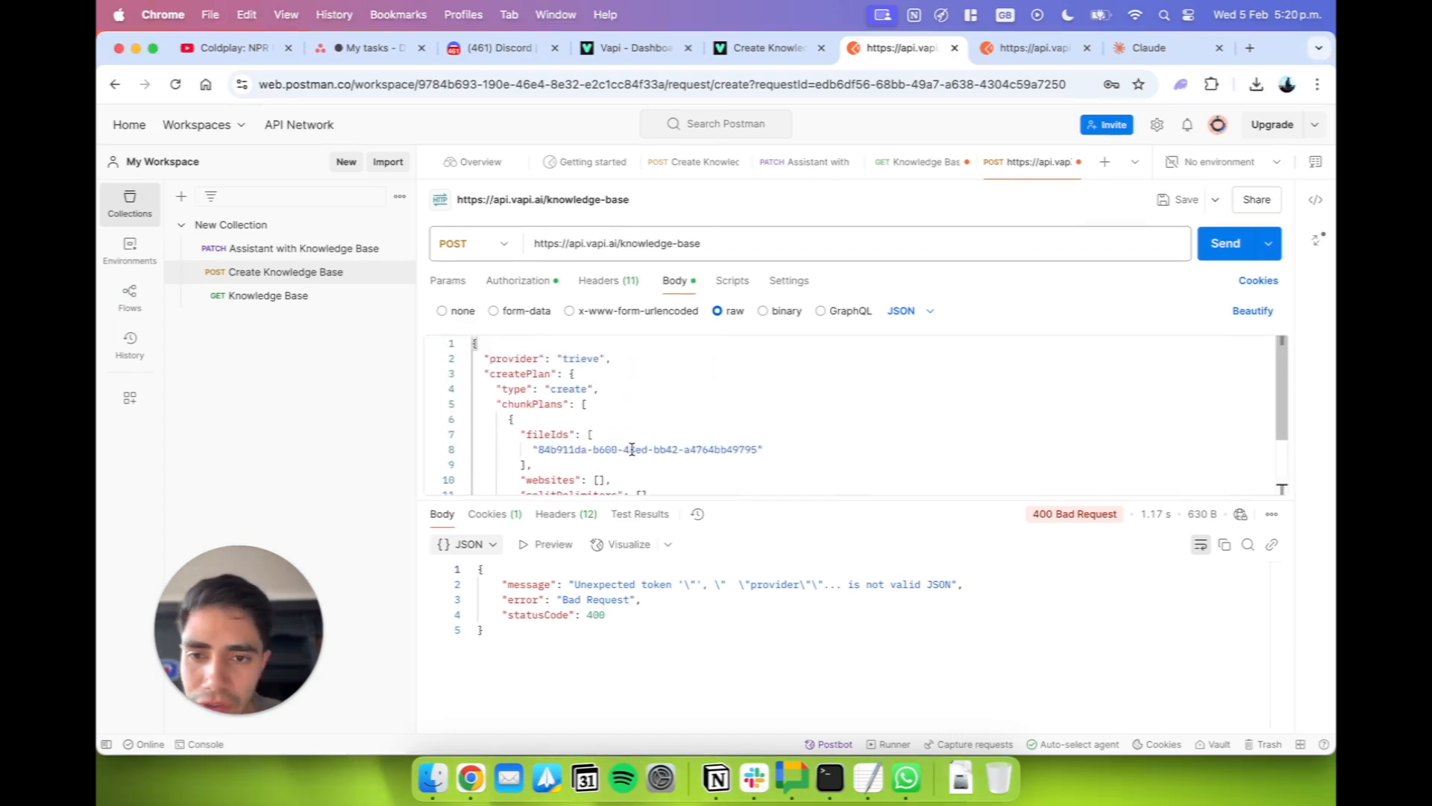
Examine the pasted body's opening brace, the ID in its "fileIds" array and its "name" value.
{"action": "double_click", "coordinate": [632, 448]}
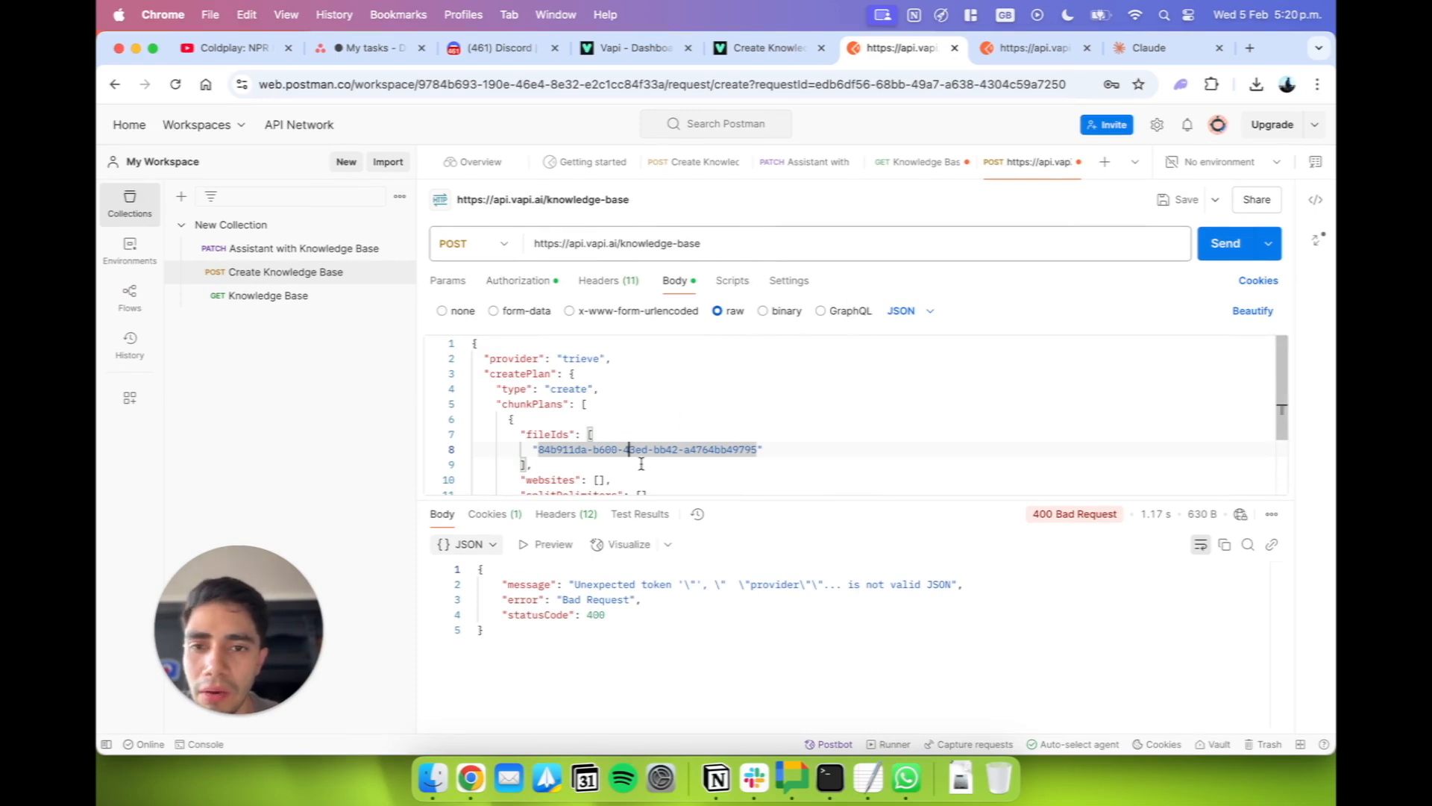
{"action": "scroll", "coordinate": [573, 464], "scroll_direction": "down", "scroll_amount": 5}
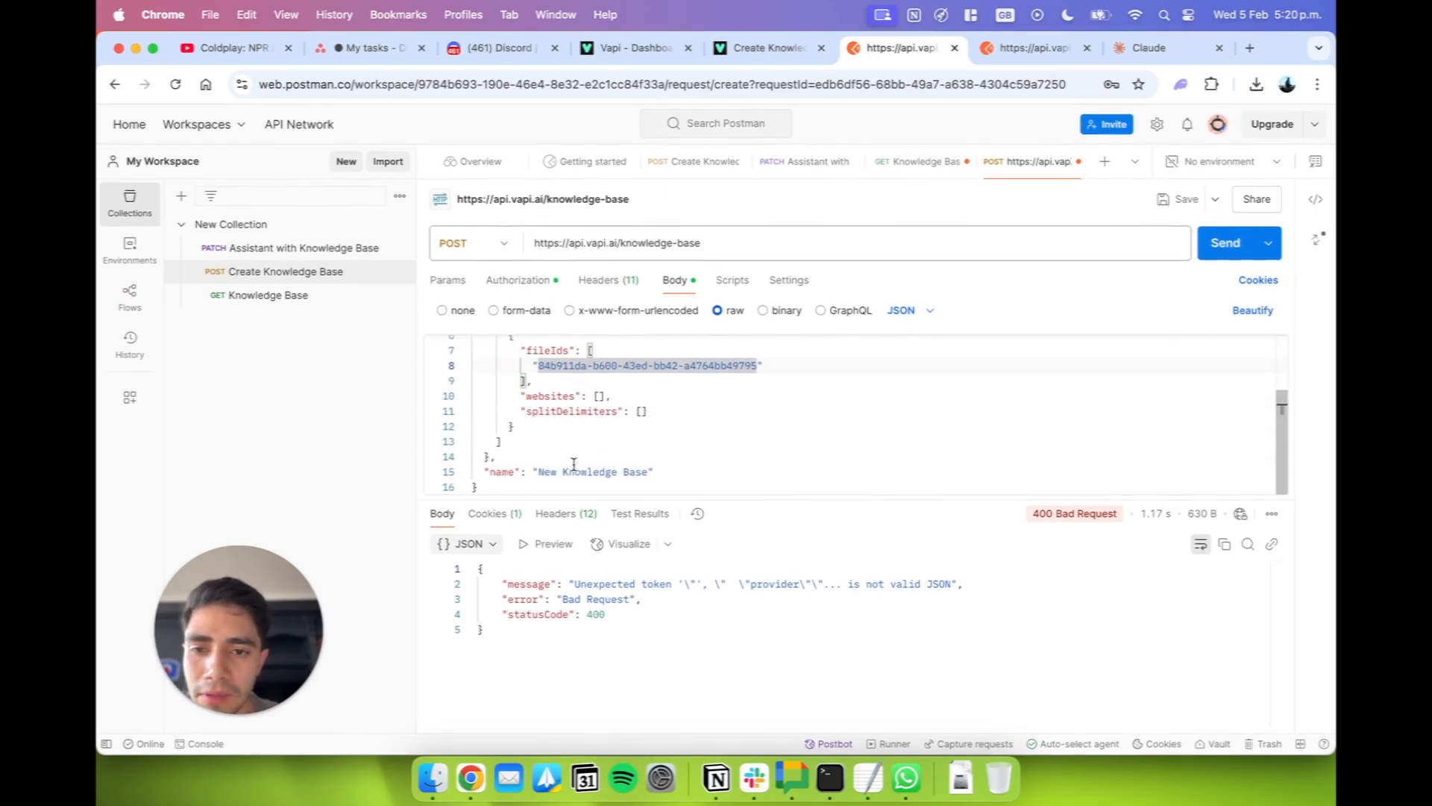
{"action": "key", "text": "super+Up"}
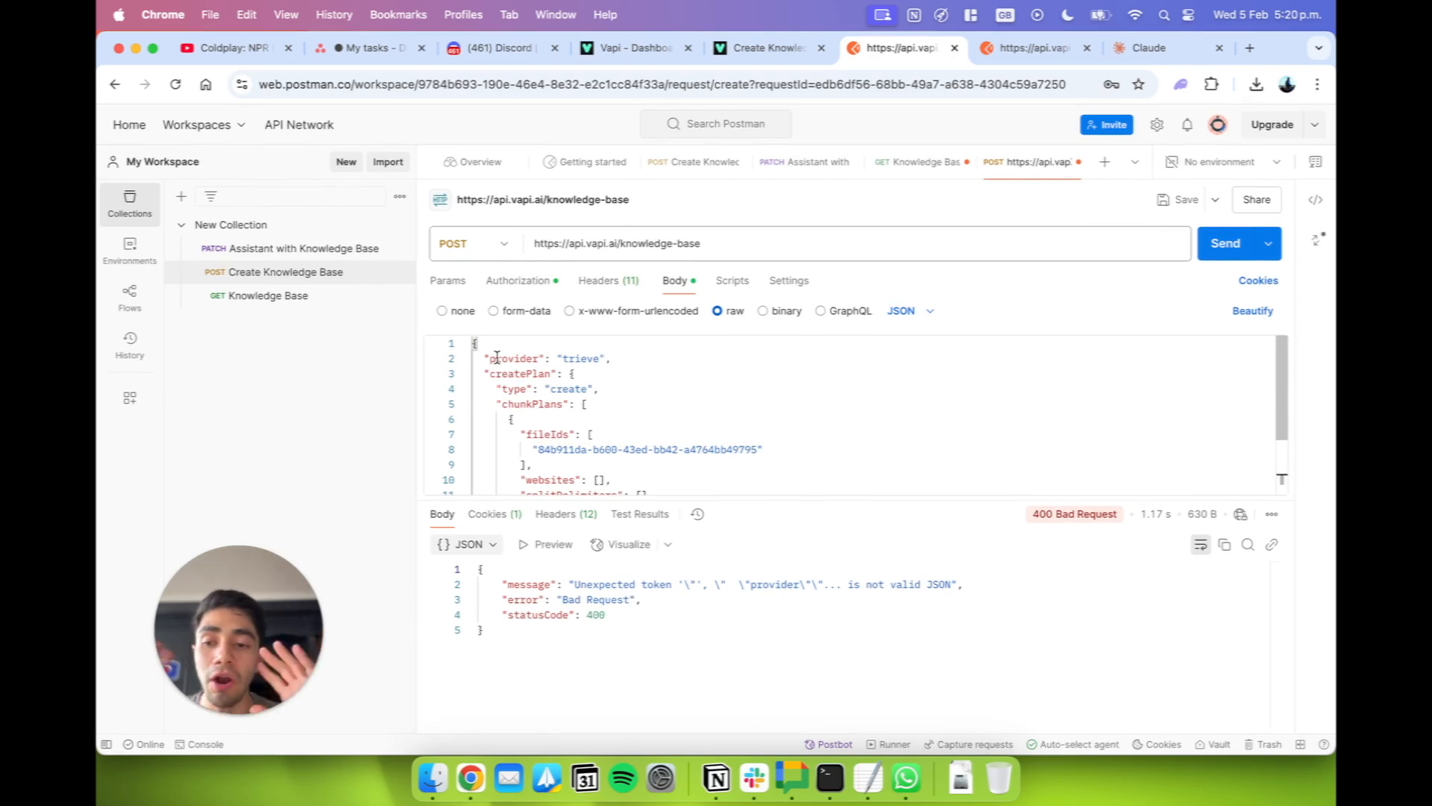
{"action": "scroll", "coordinate": [496, 358], "scroll_direction": "down", "scroll_amount": 4}
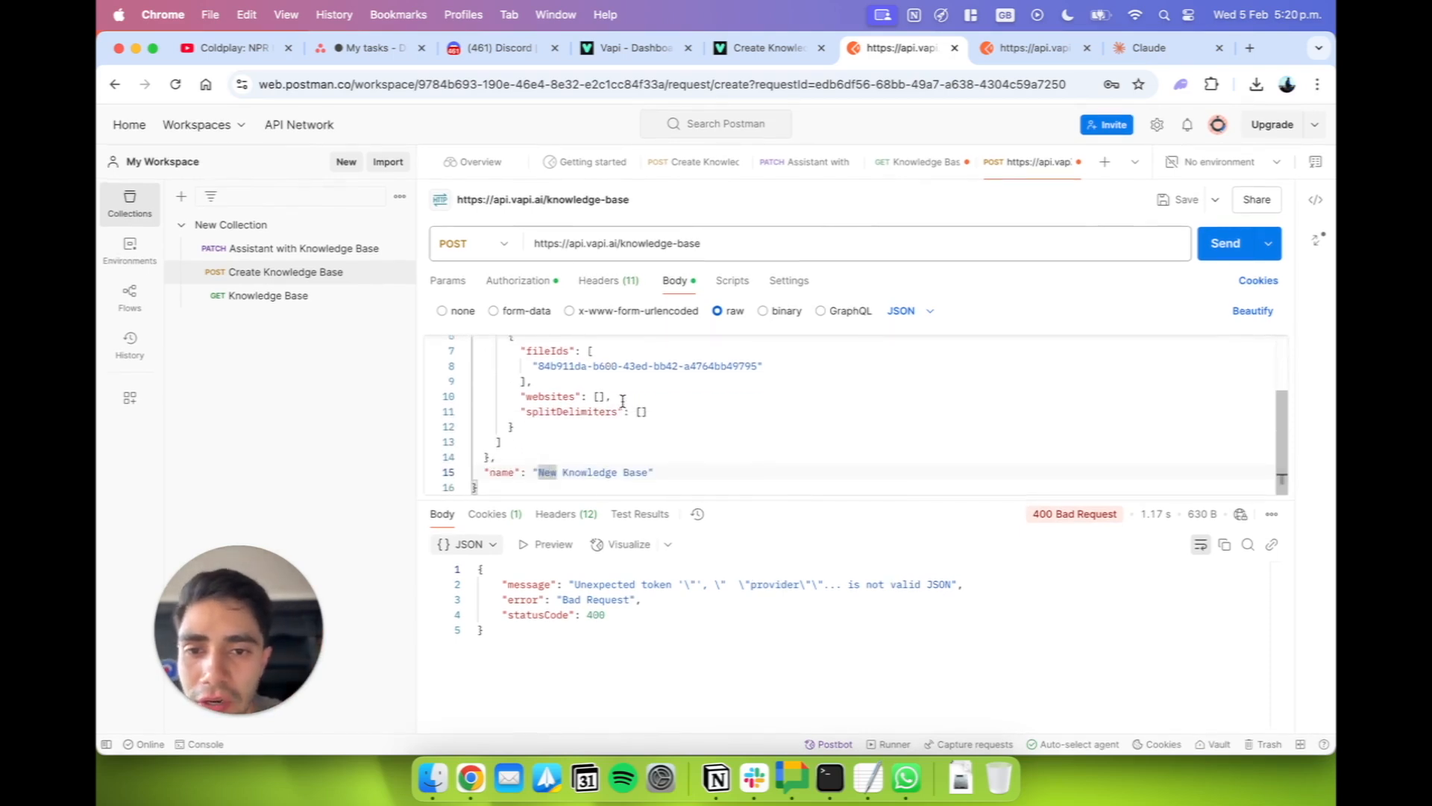
{"action": "scroll", "coordinate": [623, 401], "scroll_direction": "up", "scroll_amount": 2}
{"action": "left_click_drag", "start_coordinate": [761, 405], "coordinate": [538, 405]}
{"action": "scroll", "coordinate": [538, 406], "scroll_direction": "down", "scroll_amount": 2}
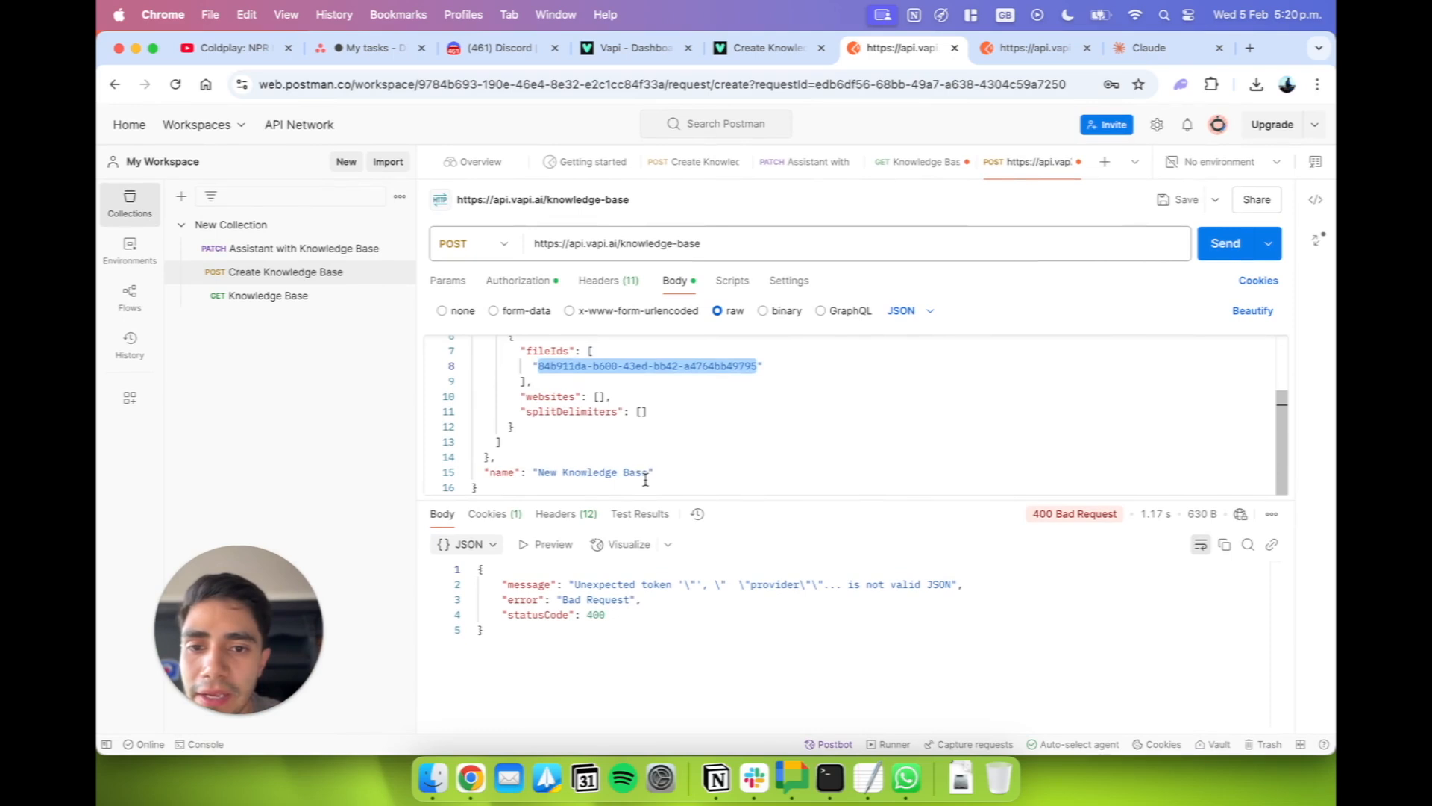
{"action": "left_click_drag", "start_coordinate": [650, 473], "coordinate": [540, 476]}
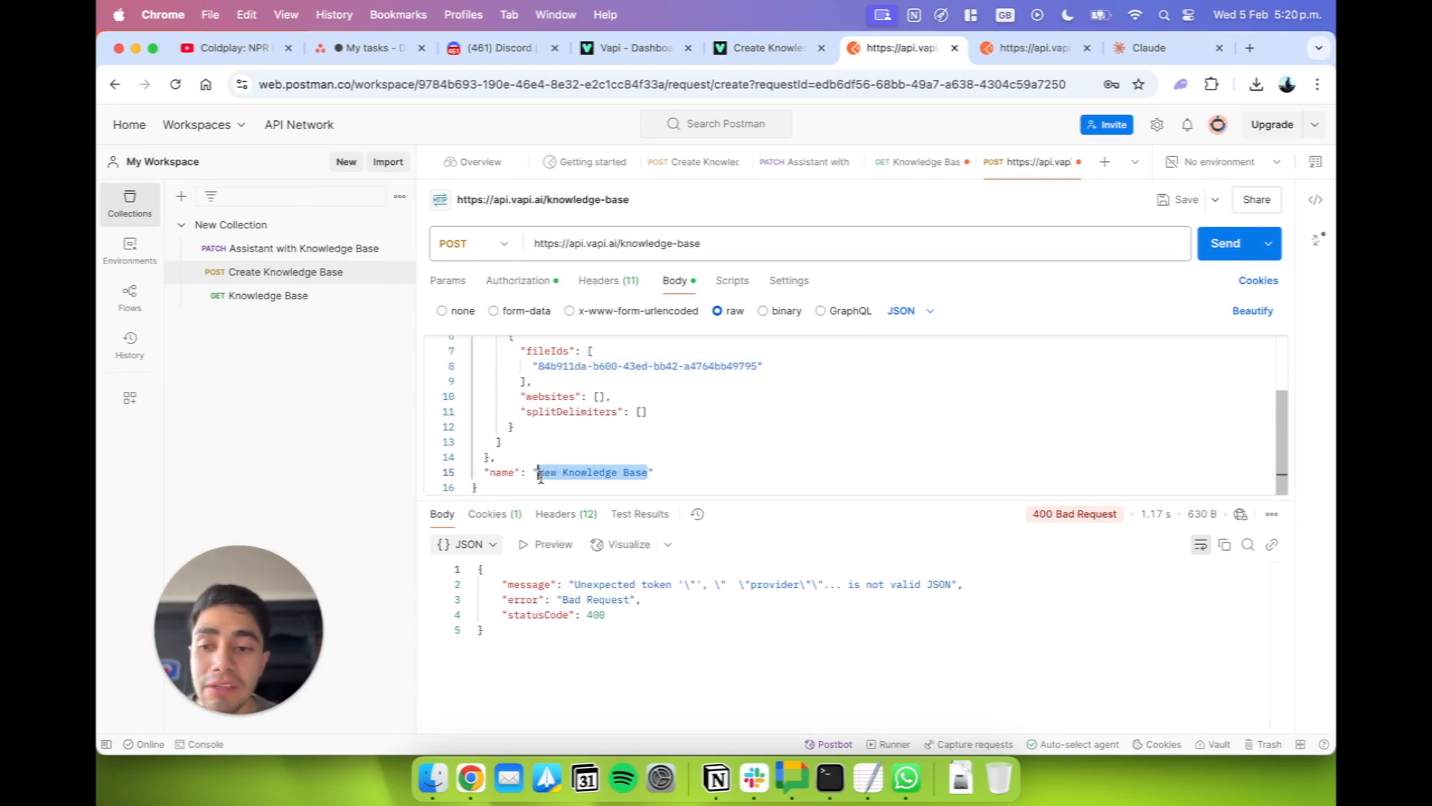
{"action": "left_click", "coordinate": [669, 472]}
{"action": "left_click_drag", "start_coordinate": [557, 476], "coordinate": [538, 474]}
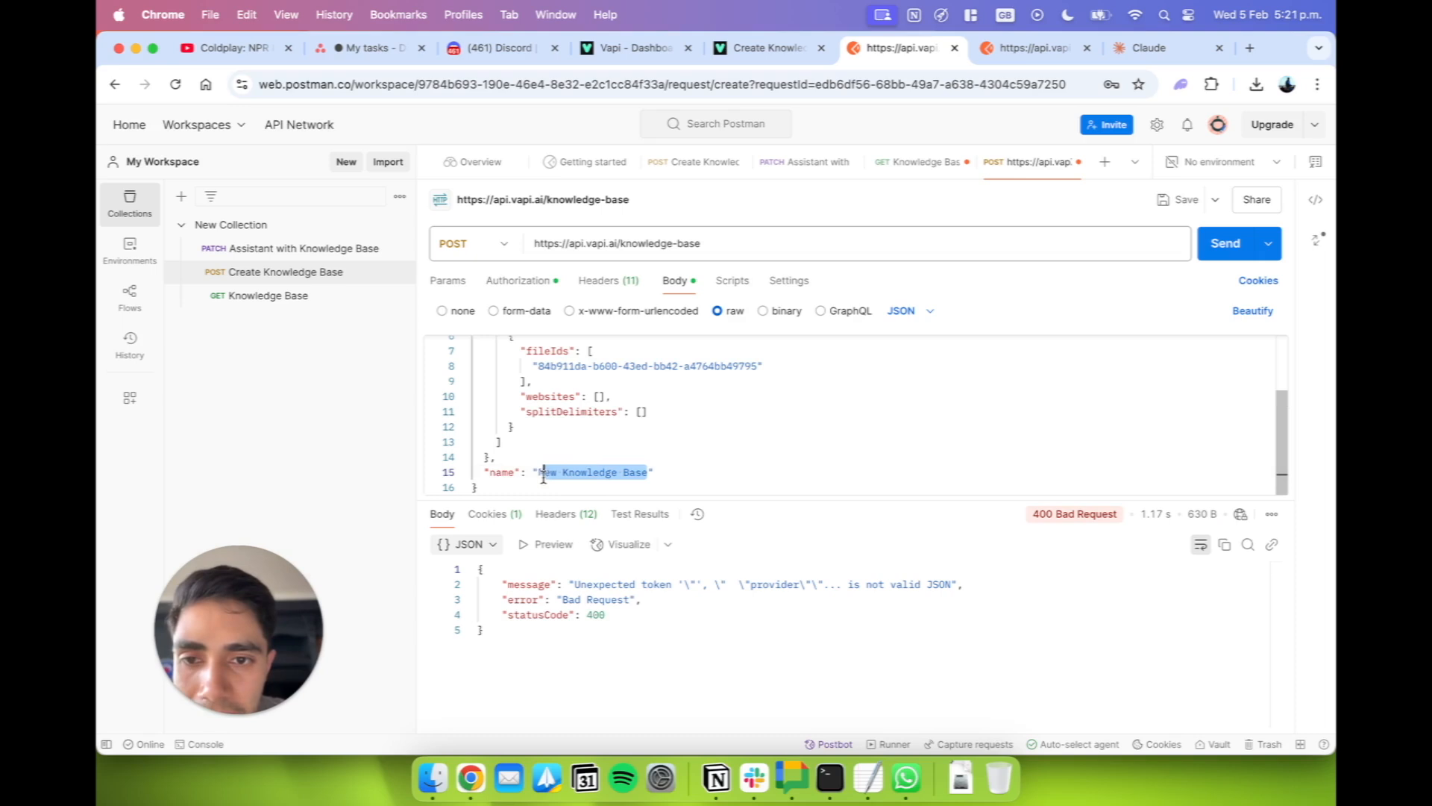
{"action": "scroll", "coordinate": [543, 390], "scroll_direction": "up", "scroll_amount": 3}
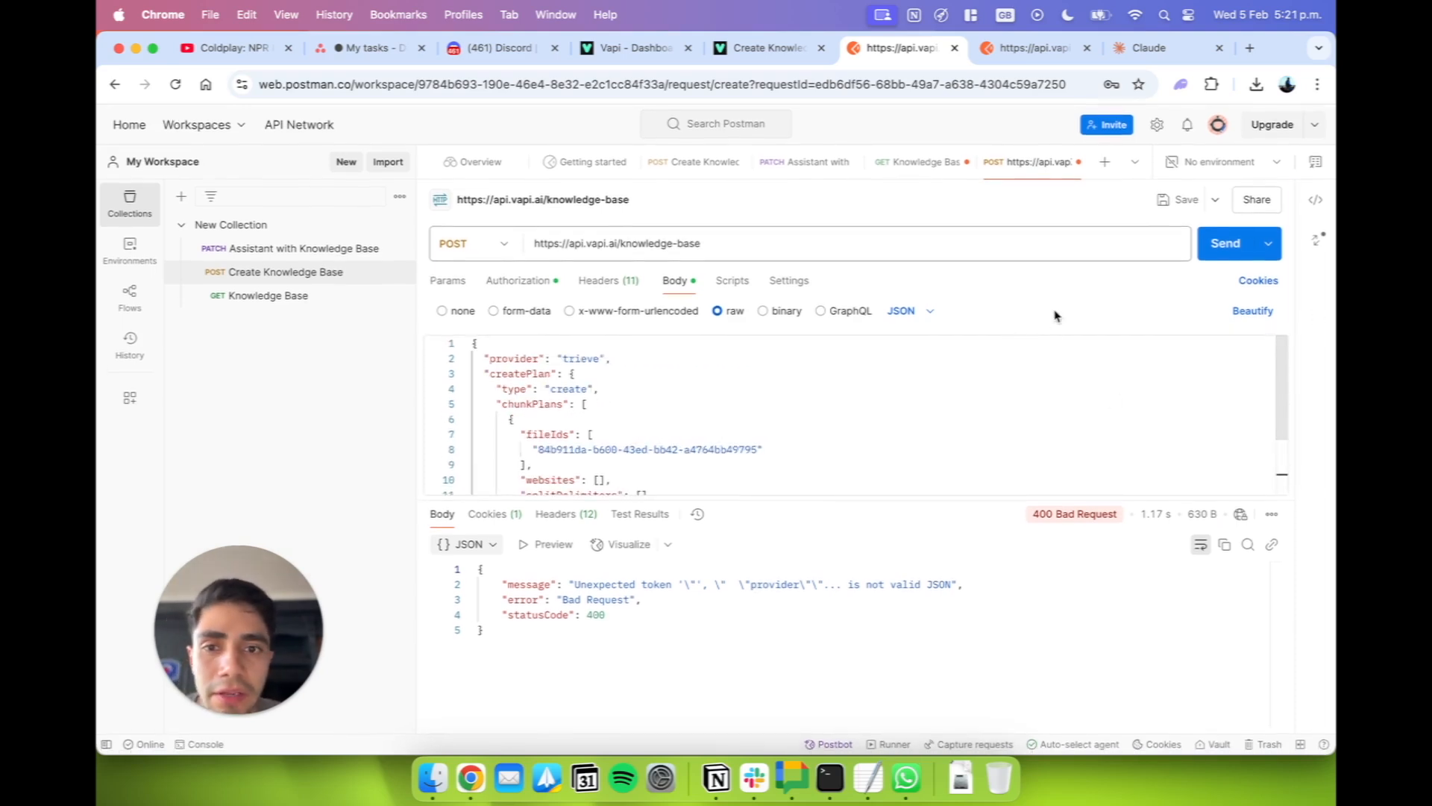
Replace the request's bearer token with the API key copied from the TextEdit note.
{"action": "left_click", "coordinate": [536, 282]}
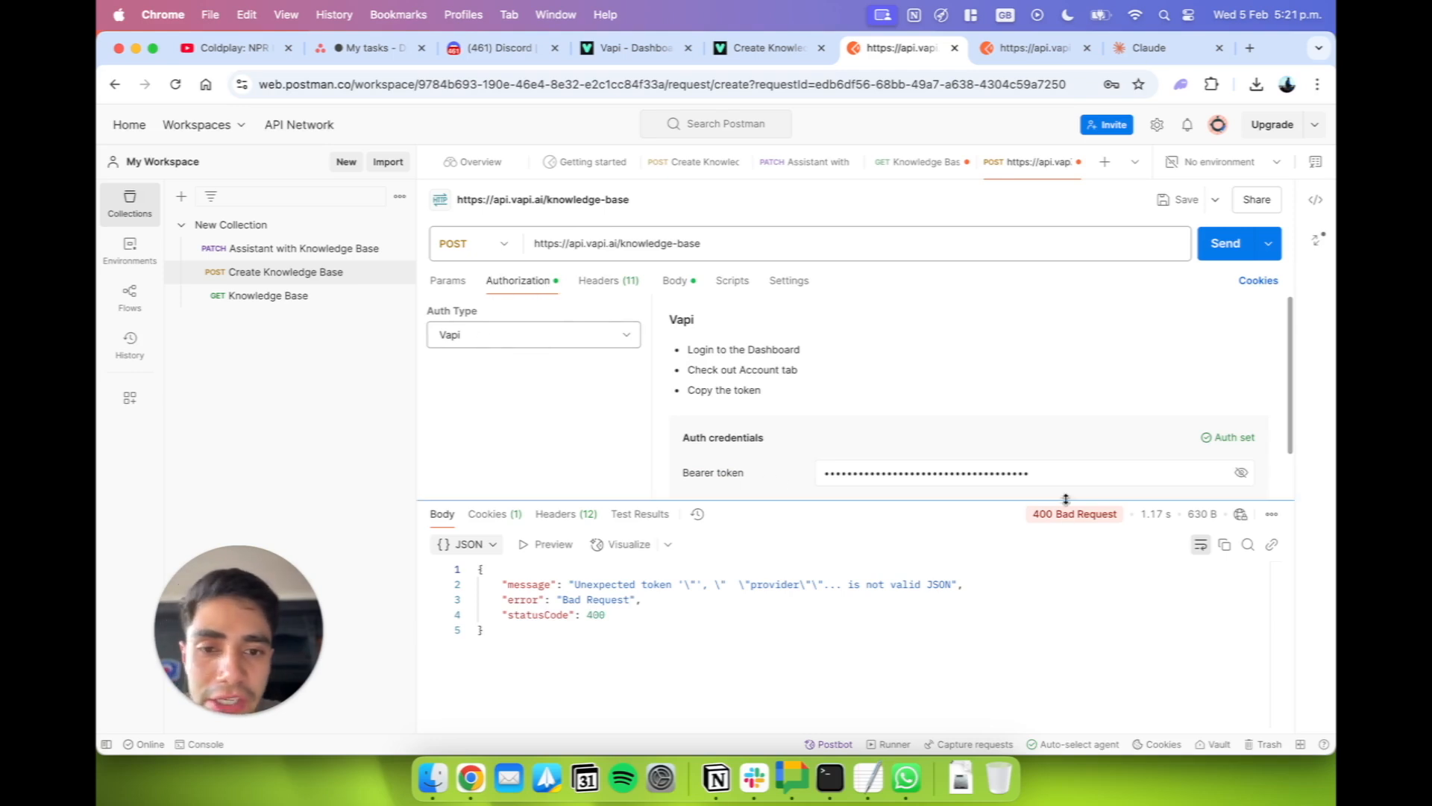
{"action": "left_click_drag", "start_coordinate": [1052, 472], "coordinate": [849, 502]}
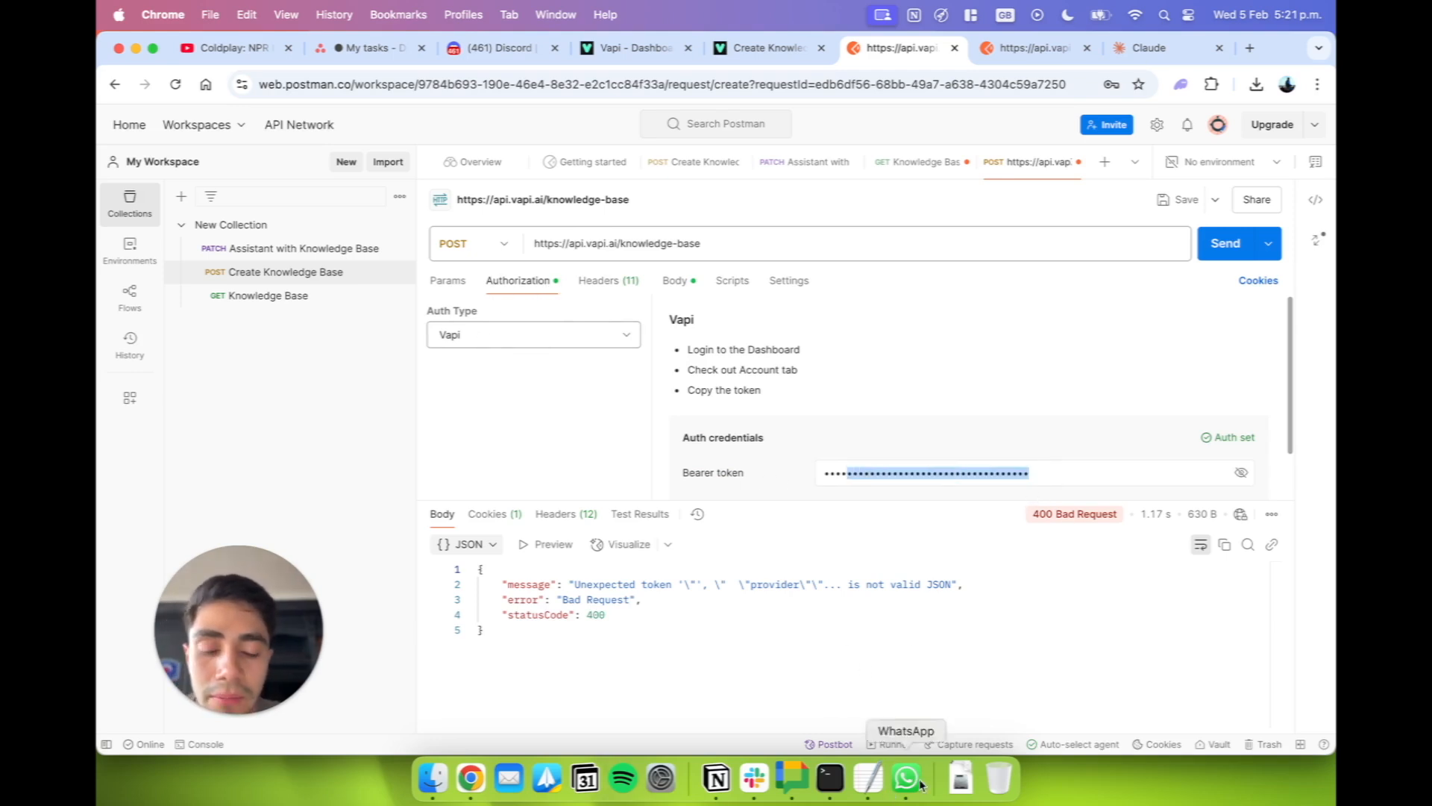
{"action": "left_click", "coordinate": [868, 778]}
{"action": "double_click", "coordinate": [508, 149]}
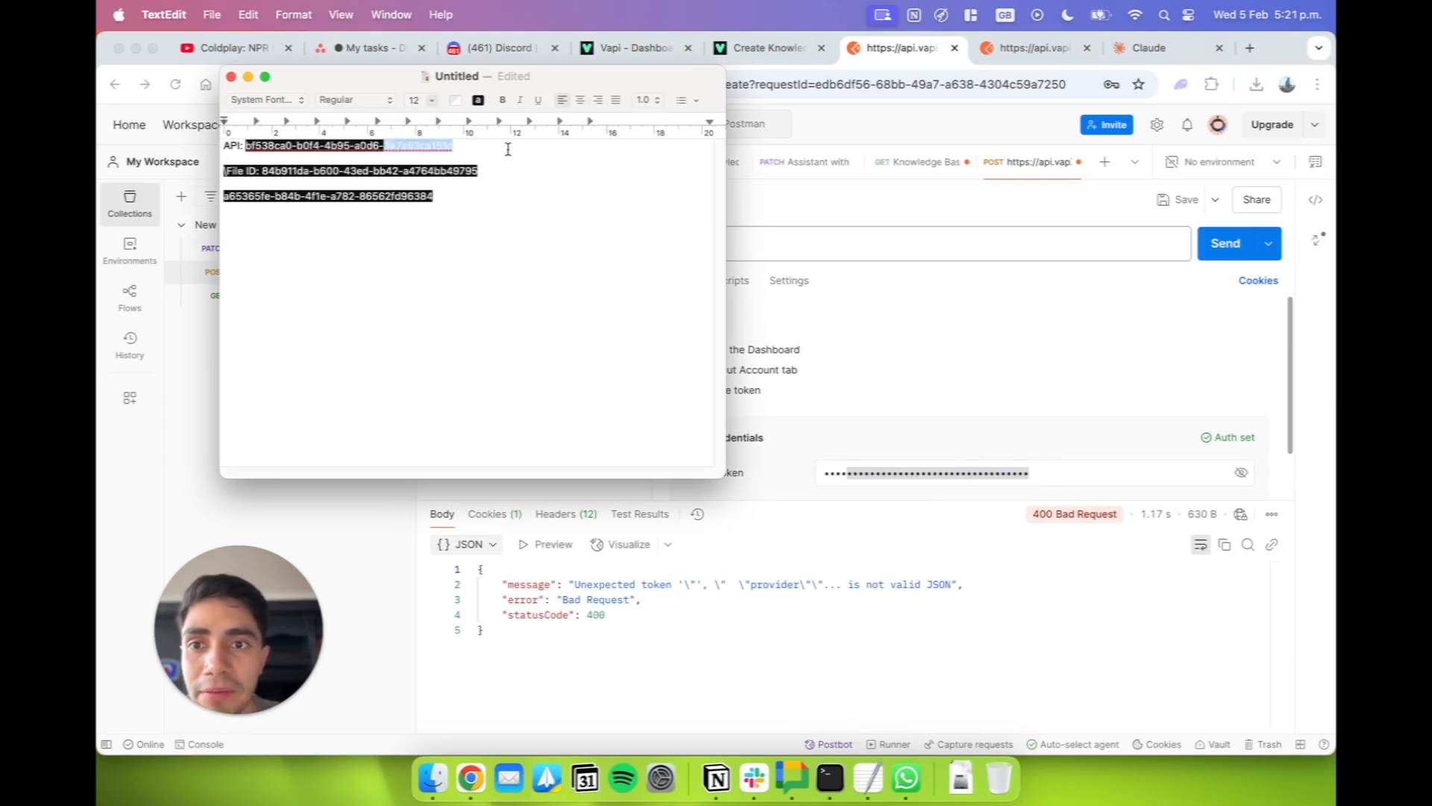
{"action": "left_click_drag", "start_coordinate": [508, 149], "coordinate": [247, 146]}
{"action": "key", "text": "super+c"}
{"action": "key", "text": "super+Tab"}
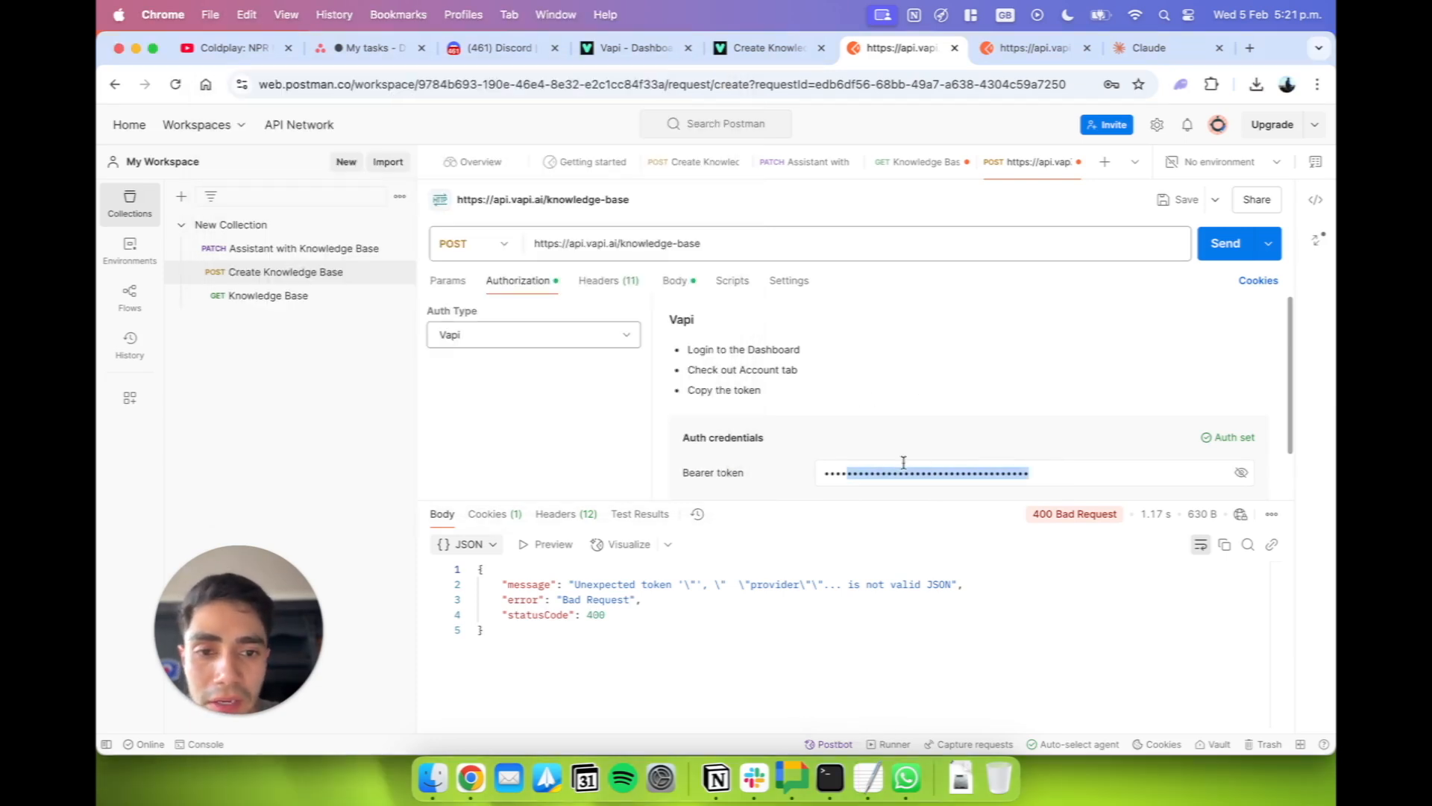
{"action": "key", "text": "super+a"}
{"action": "key", "text": "super+v"}
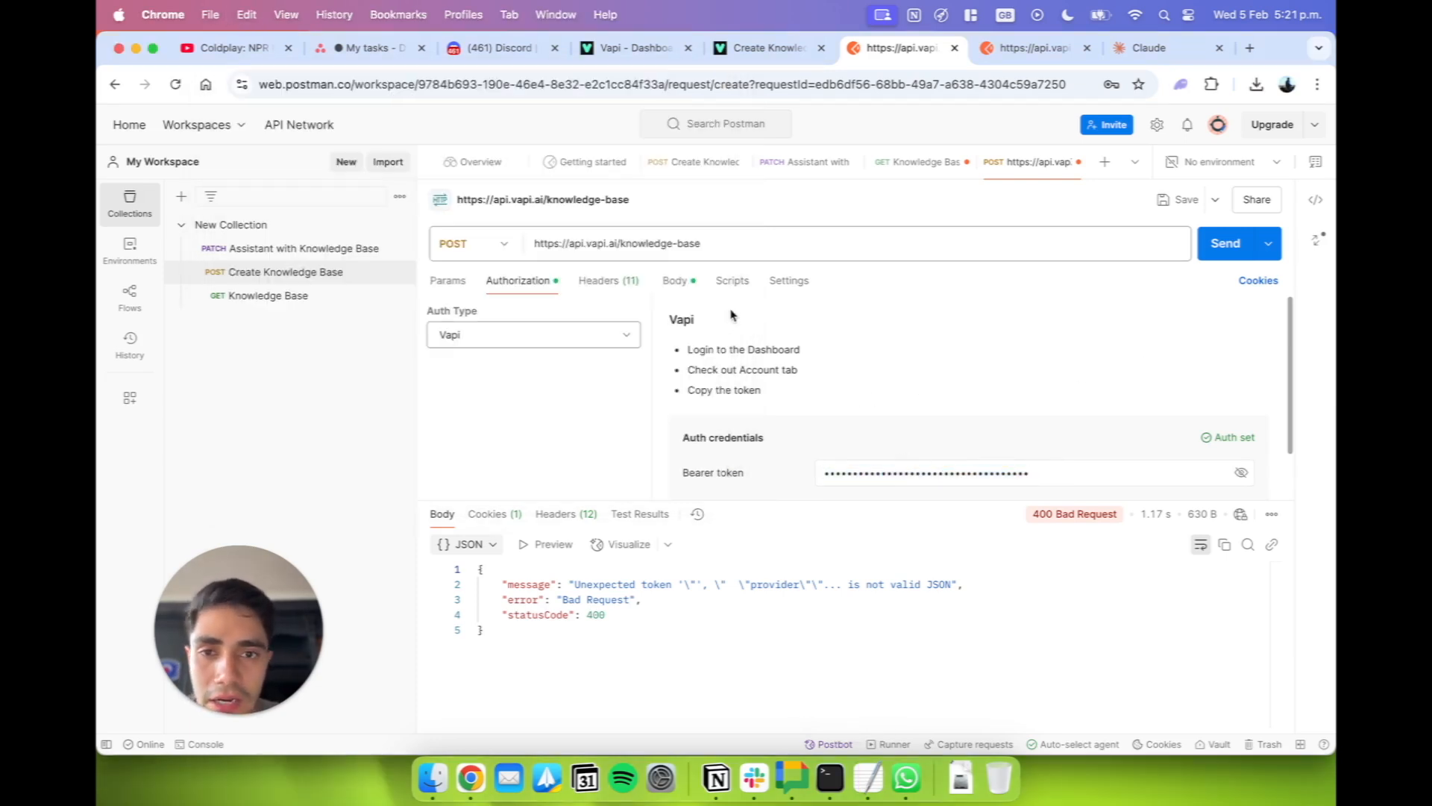
Return to the request body, dismiss the browser's save-password prompt and send the knowledge-base POST request.
{"action": "left_click", "coordinate": [679, 284]}
{"action": "left_click", "coordinate": [604, 282]}
{"action": "left_click", "coordinate": [690, 286]}
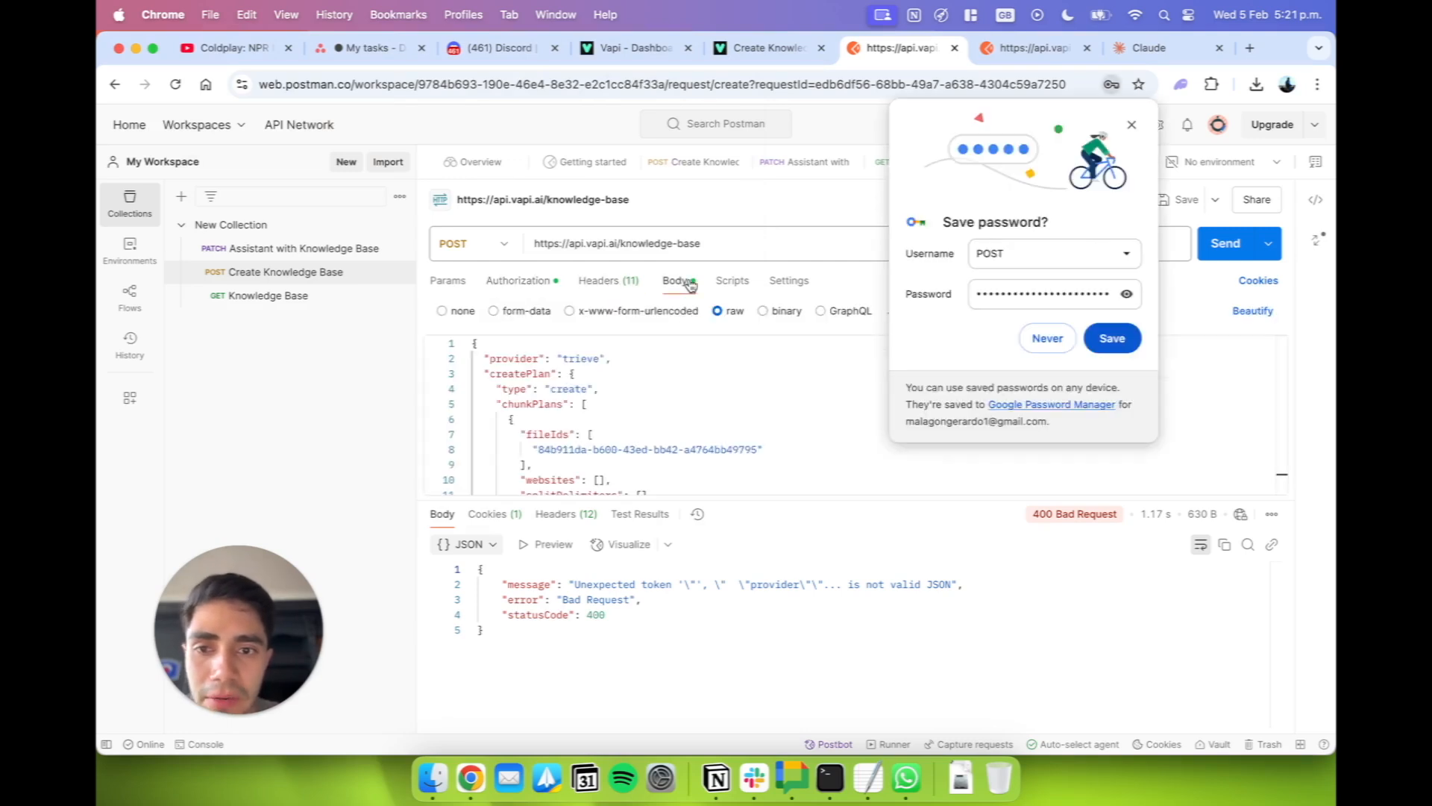
{"action": "left_click", "coordinate": [1132, 125]}
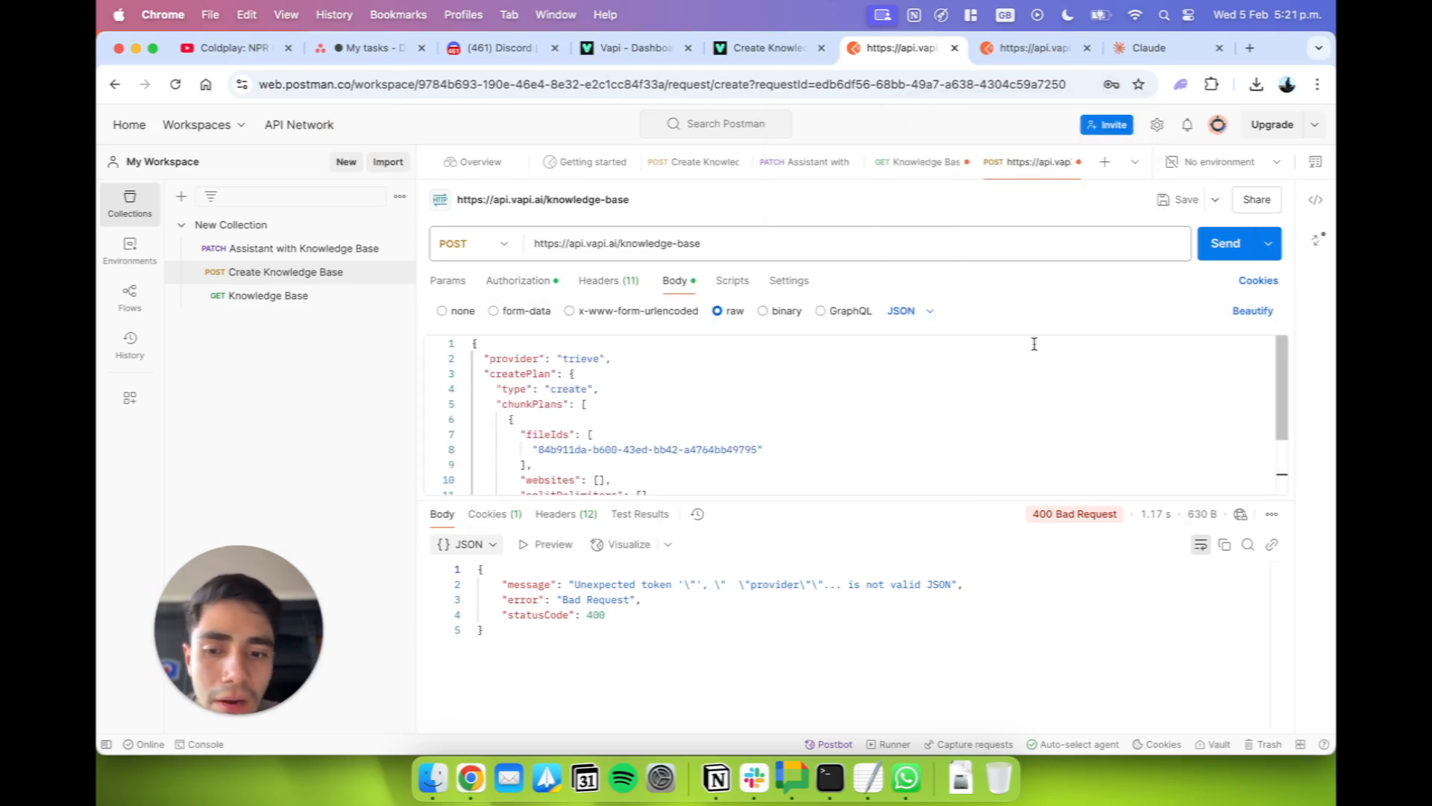
{"action": "left_click", "coordinate": [1224, 243]}
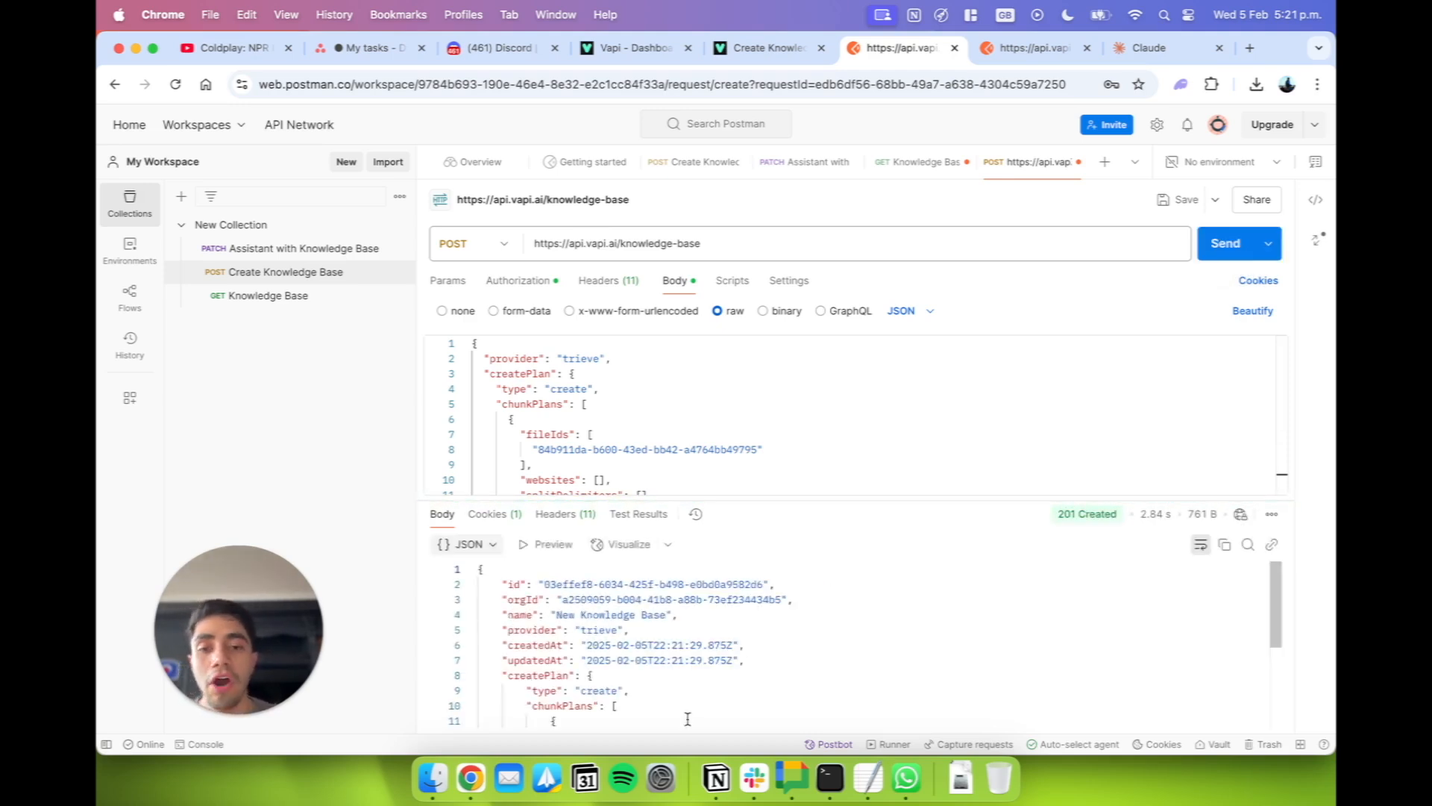
Copy the "id" from the response and paste it into the TextEdit note on a new line labelled "New Knowledge Base Id:".
{"action": "scroll", "coordinate": [749, 658], "scroll_direction": "down", "scroll_amount": 3}
{"action": "scroll", "coordinate": [748, 659], "scroll_direction": "up", "scroll_amount": 3}
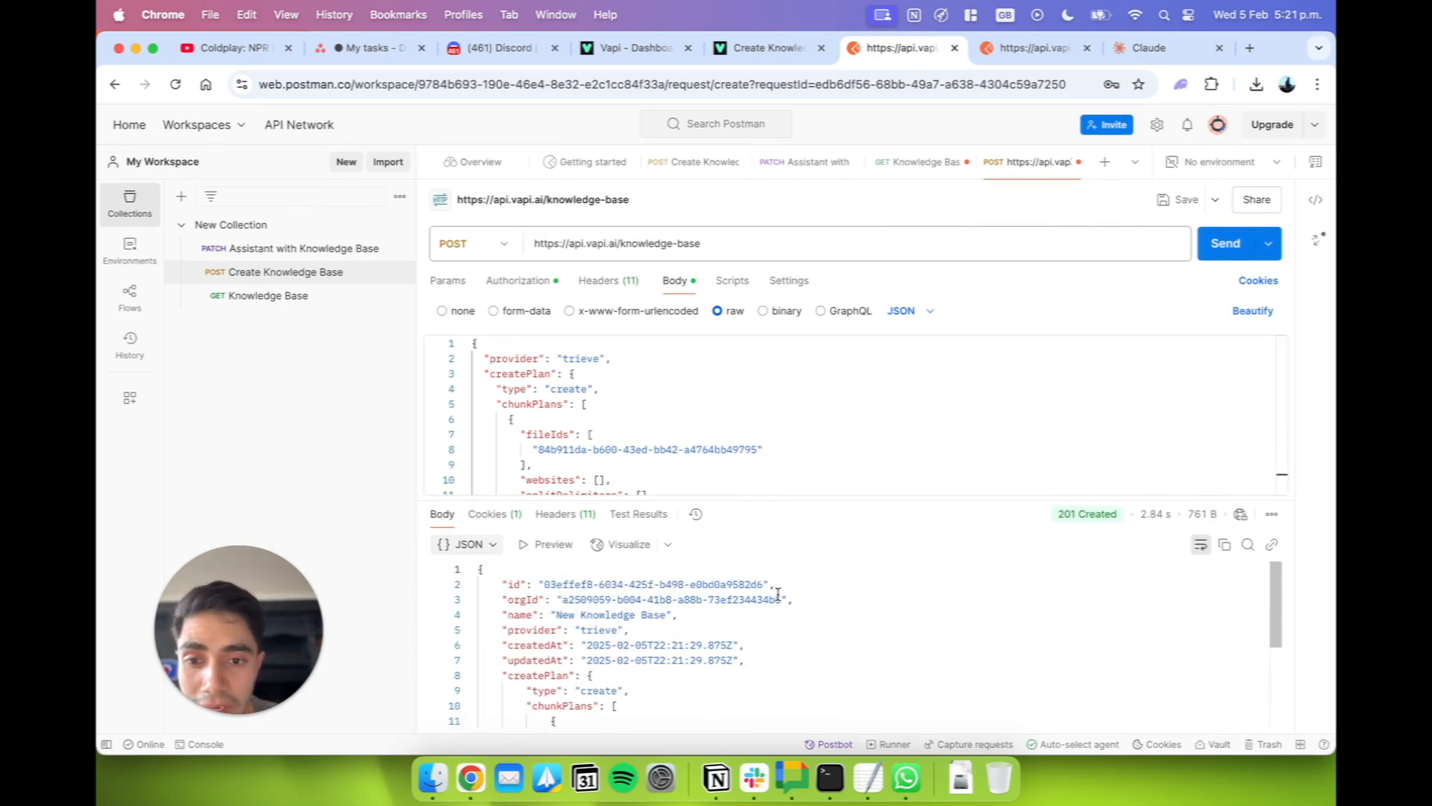
{"action": "left_click_drag", "start_coordinate": [767, 583], "coordinate": [543, 587]}
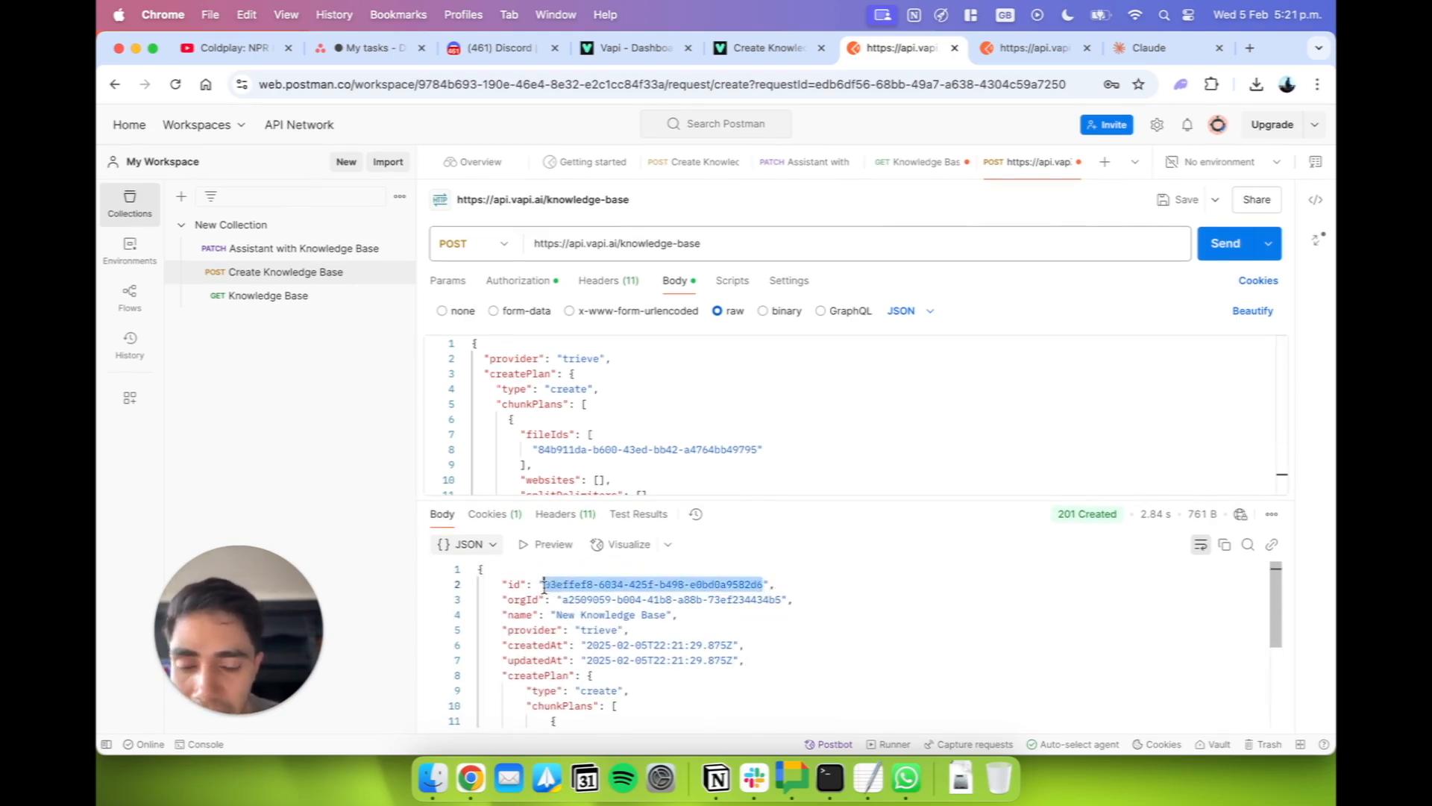
{"action": "key", "text": "super+c"}
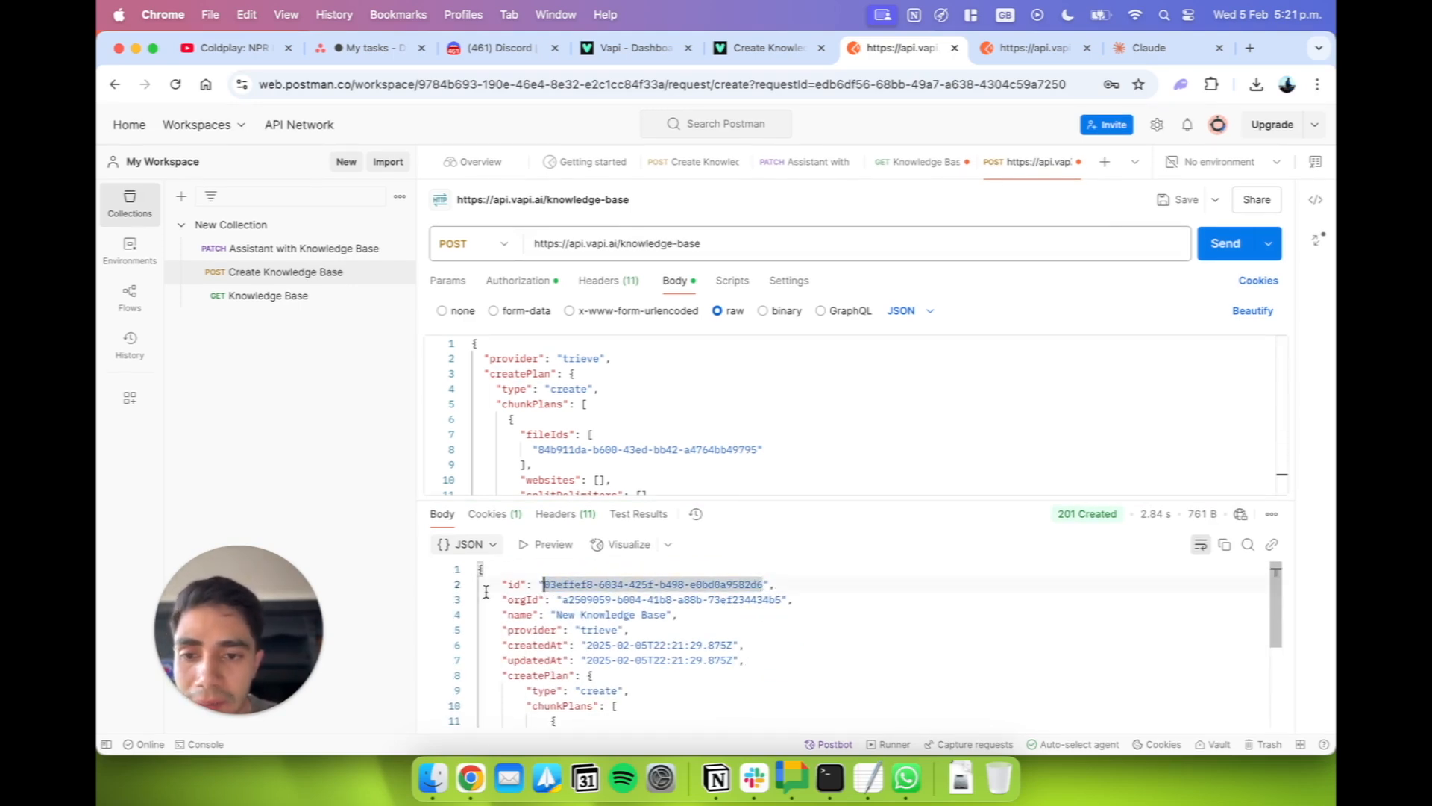
{"action": "left_click", "coordinate": [868, 778]}
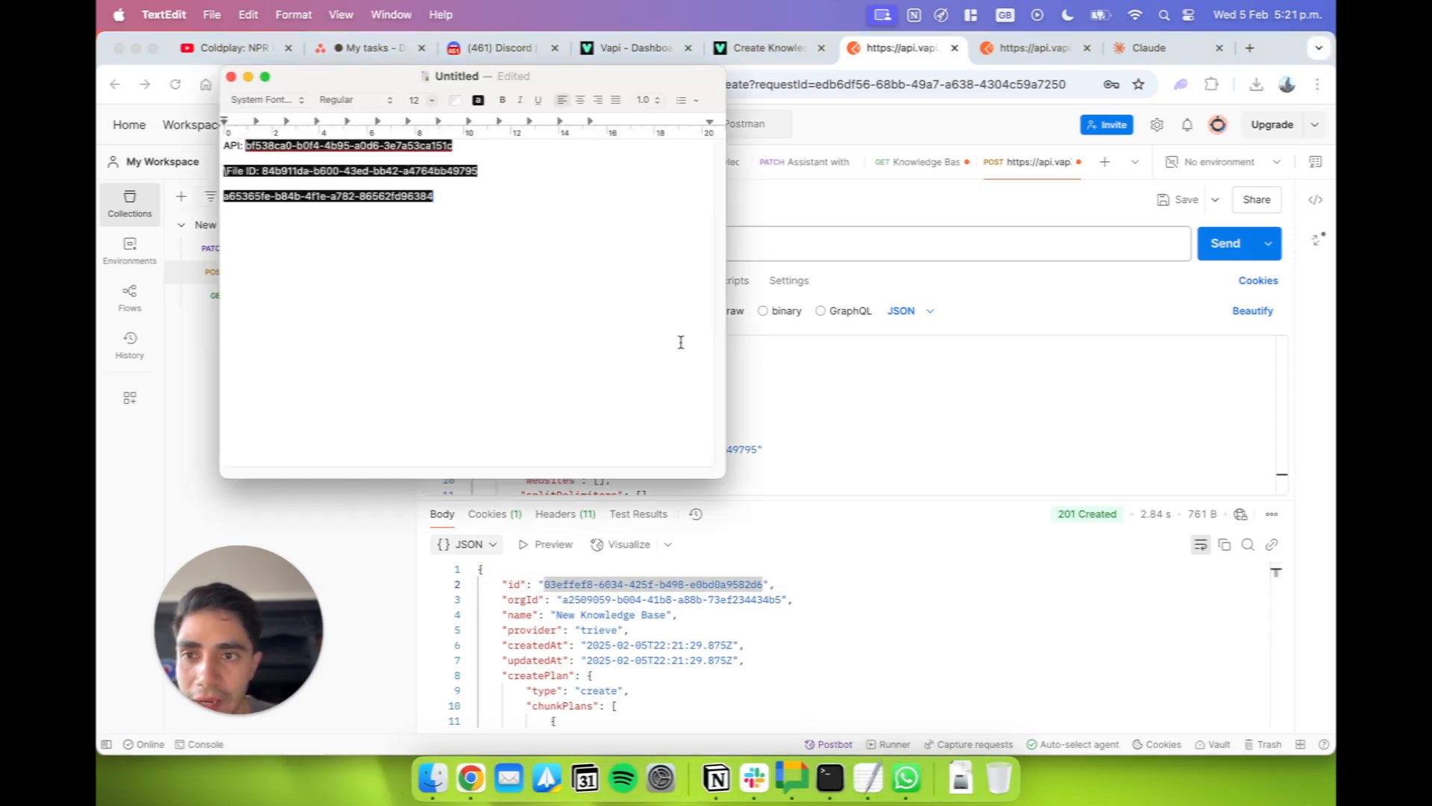
{"action": "key", "text": "Return"}
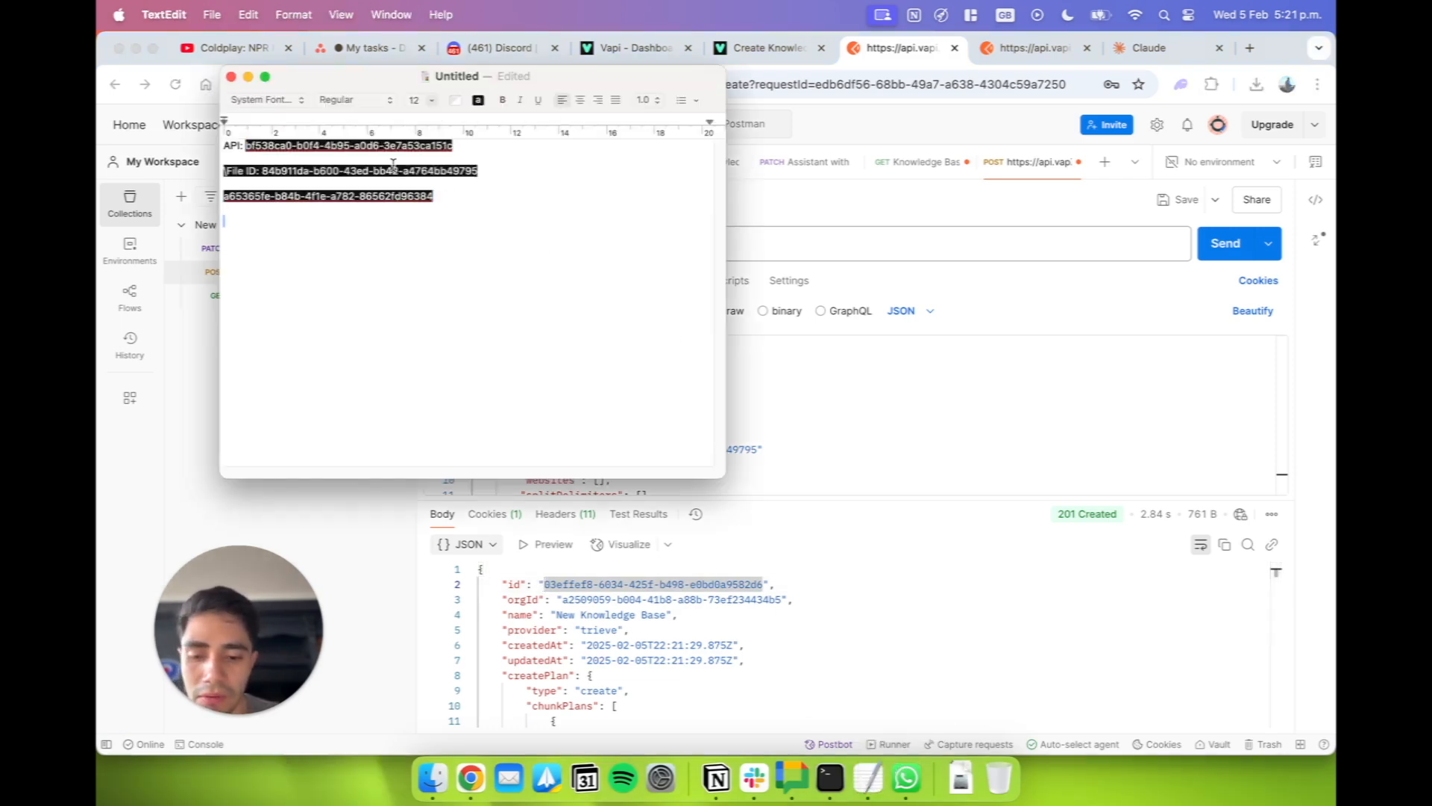
{"action": "type", "text": "New Knowledge Base Id:"}
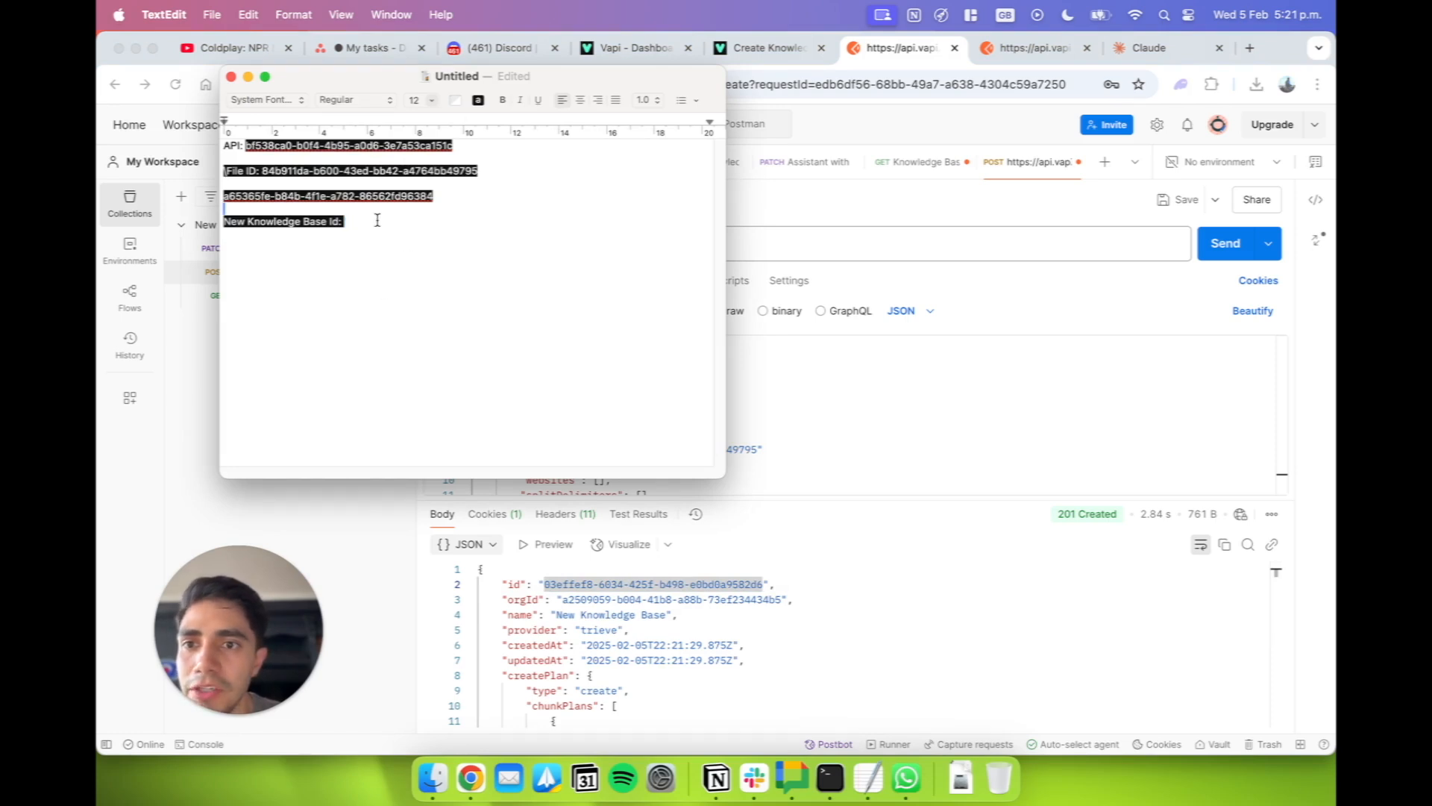
{"action": "key", "text": "super+c"}
{"action": "key", "text": "super+v"}
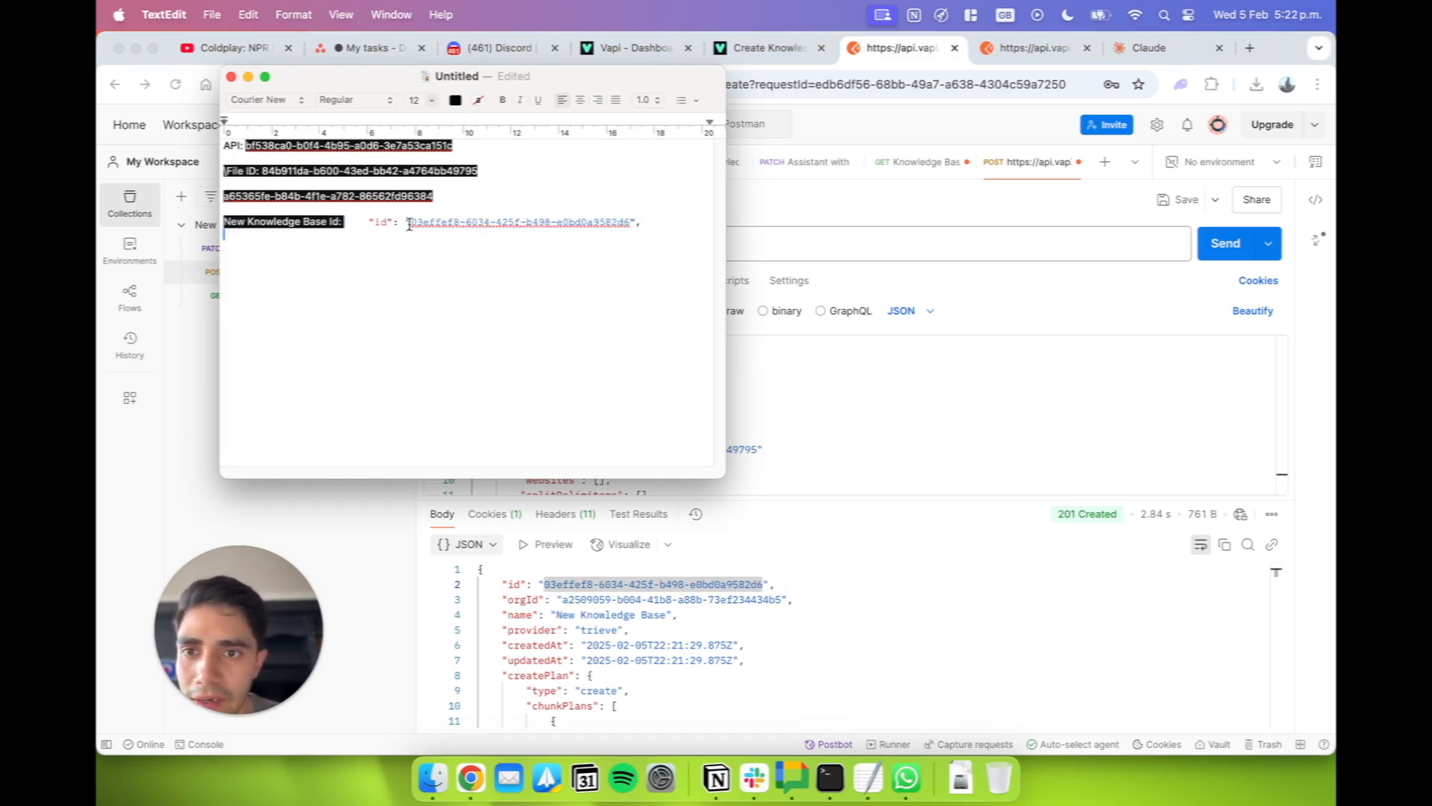
Replace the pasted text after "New Knowledge Base Id:" in the note with only the bare ID and return to Postman in the browser.
{"action": "left_click_drag", "start_coordinate": [364, 223], "coordinate": [643, 224]}
{"action": "key", "text": "super+v"}
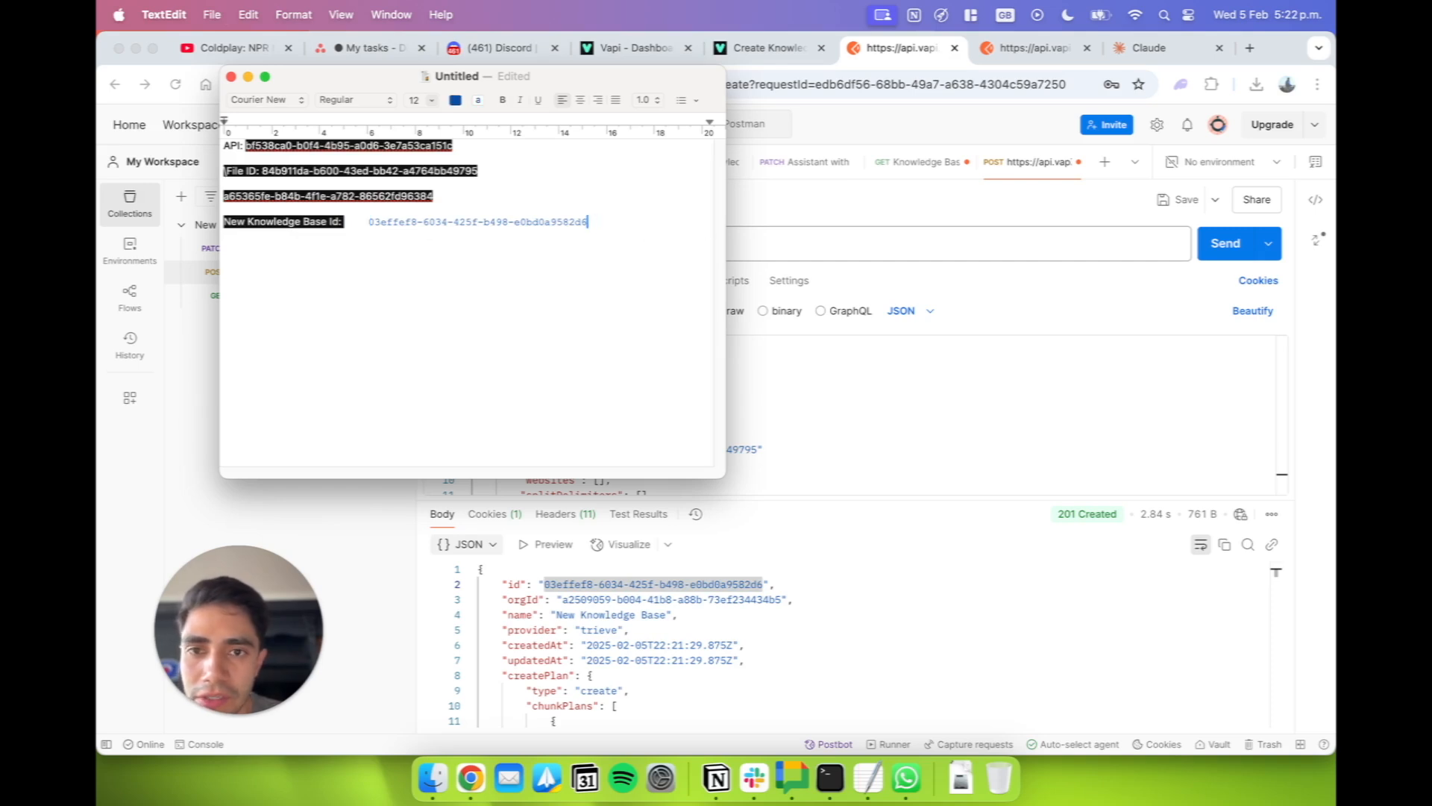
{"action": "left_click", "coordinate": [808, 534]}
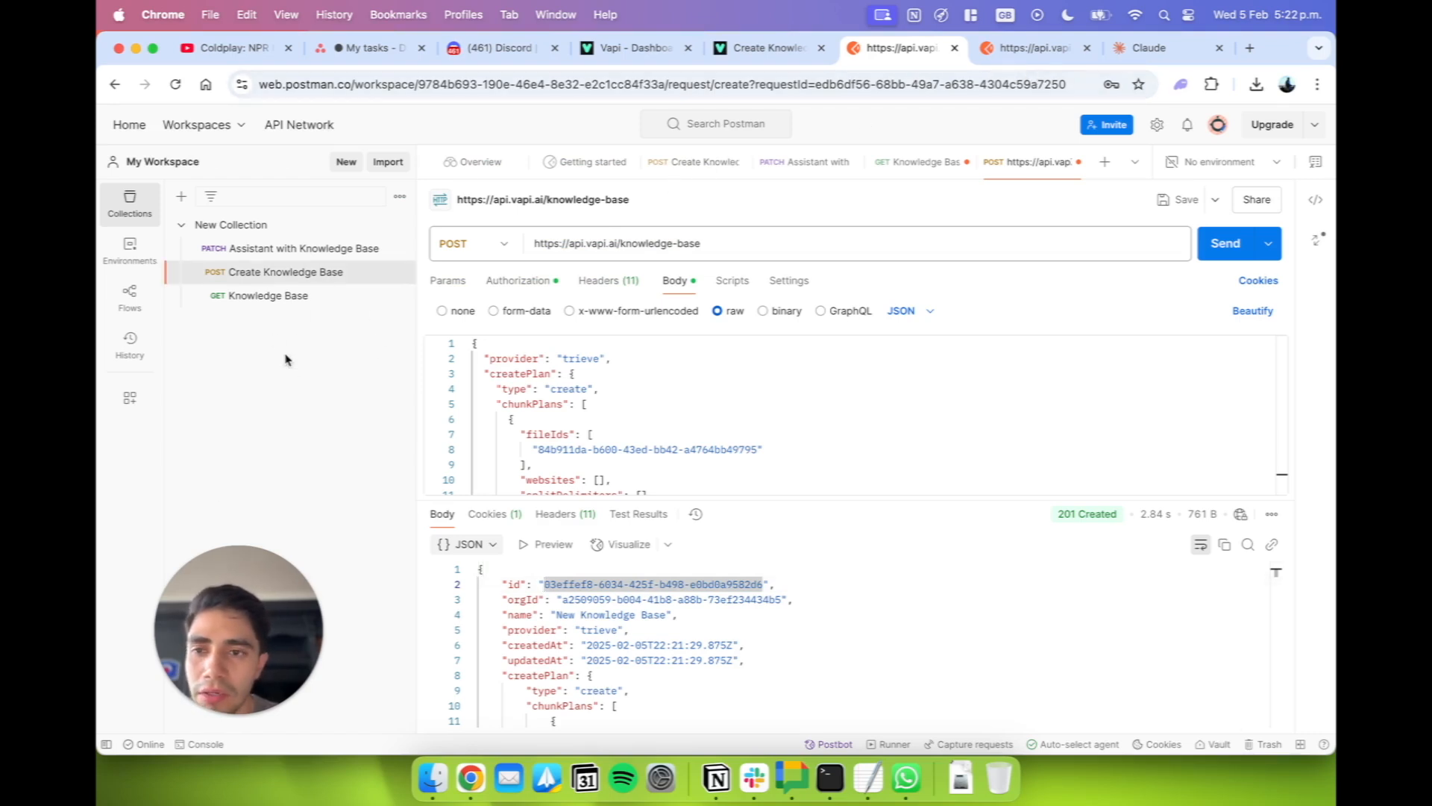
Open the saved "Assistant with Knowledge Base" PATCH request, select its URL, and bring up the Update Assistant endpoint in the Vapi API docs.
{"action": "left_click", "coordinate": [281, 249]}
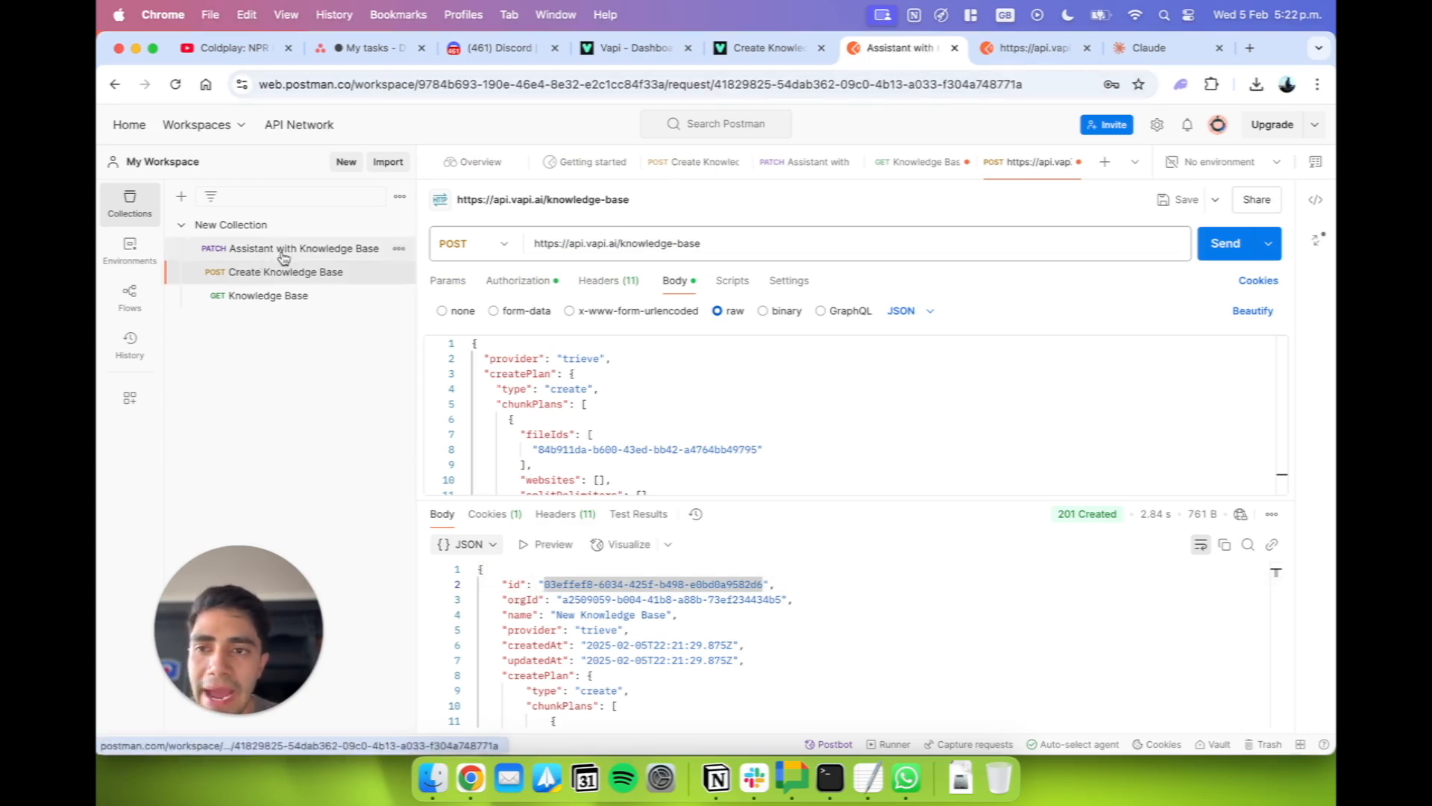
{"action": "left_click_drag", "start_coordinate": [748, 239], "coordinate": [470, 240]}
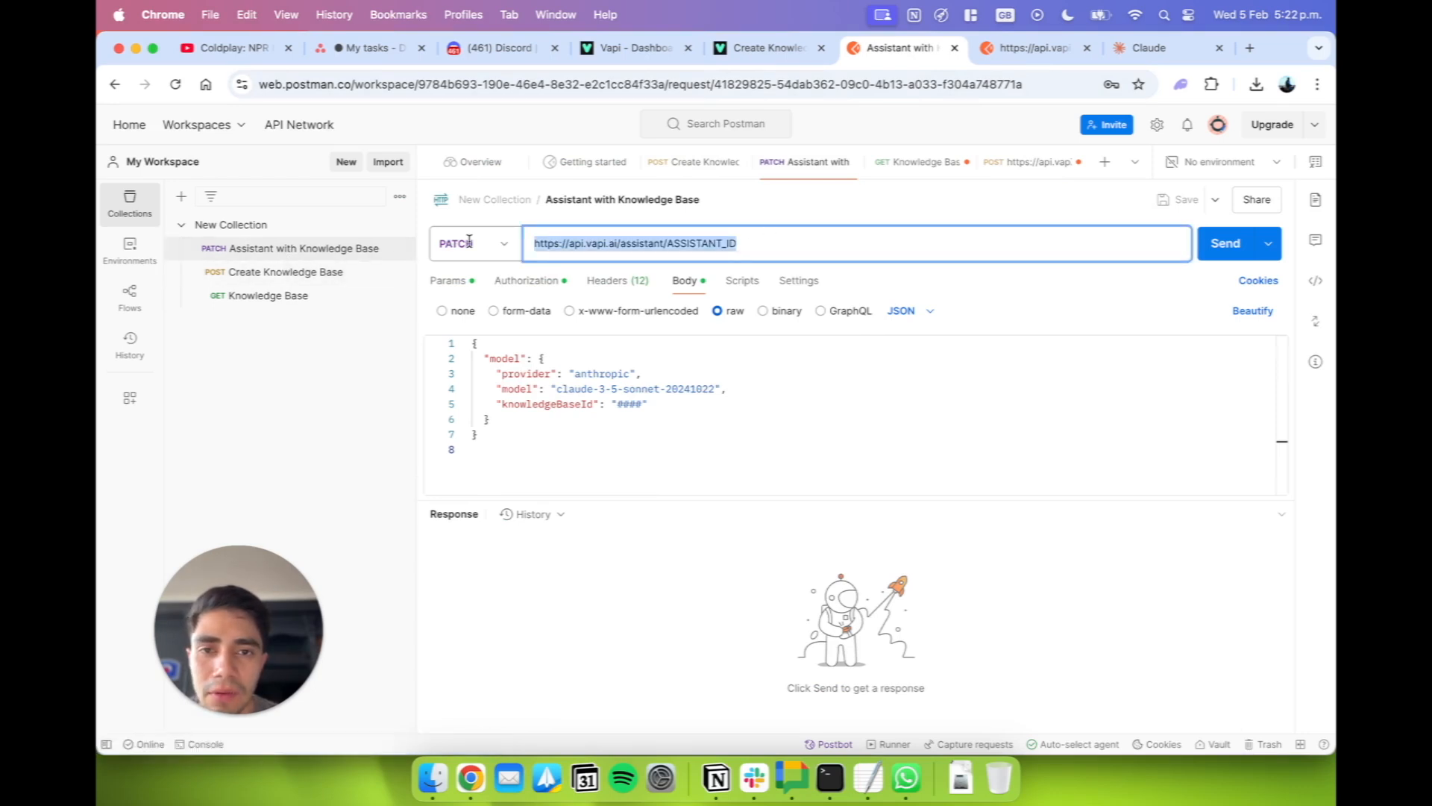
{"action": "left_click", "coordinate": [753, 47]}
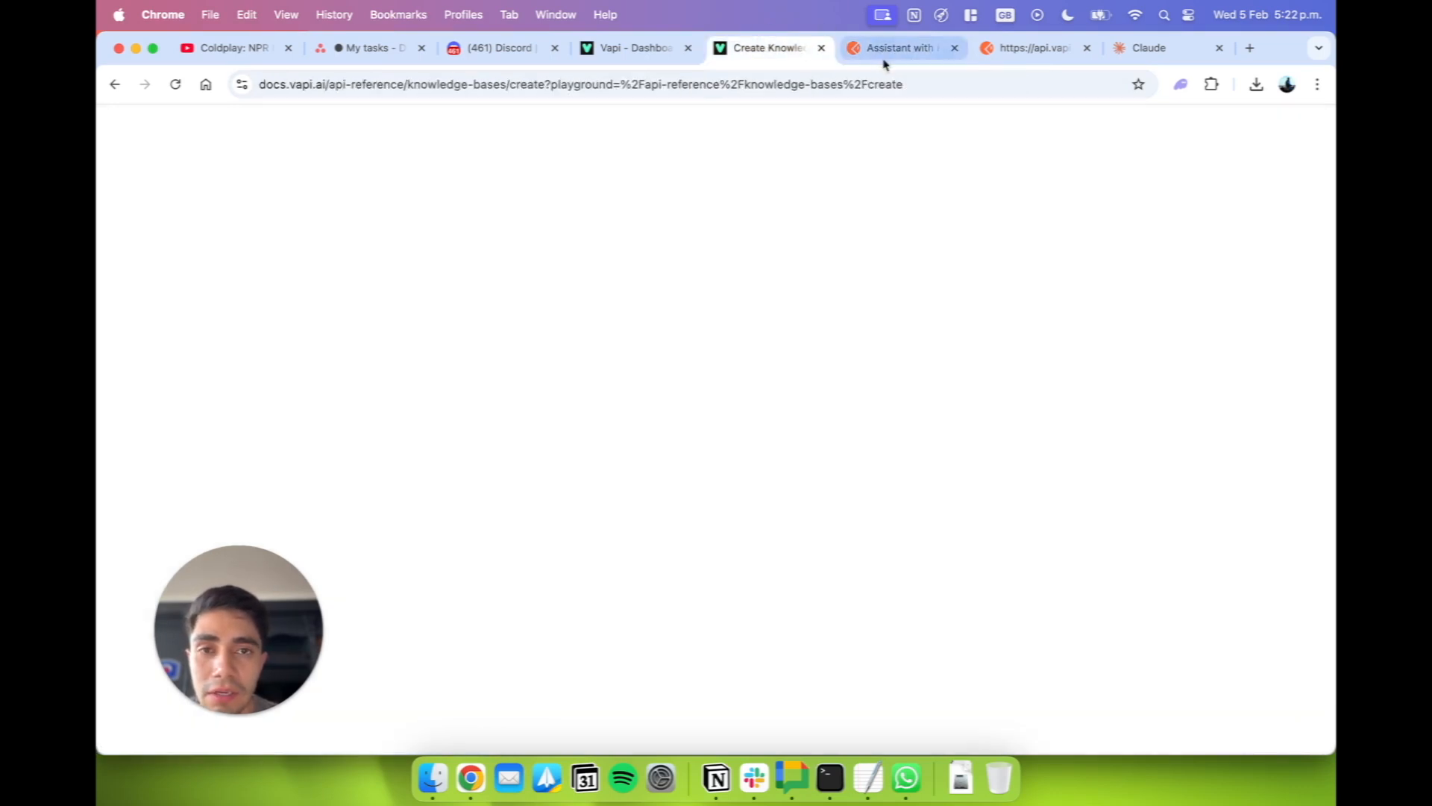
{"action": "scroll", "coordinate": [179, 417], "scroll_direction": "up", "scroll_amount": 4}
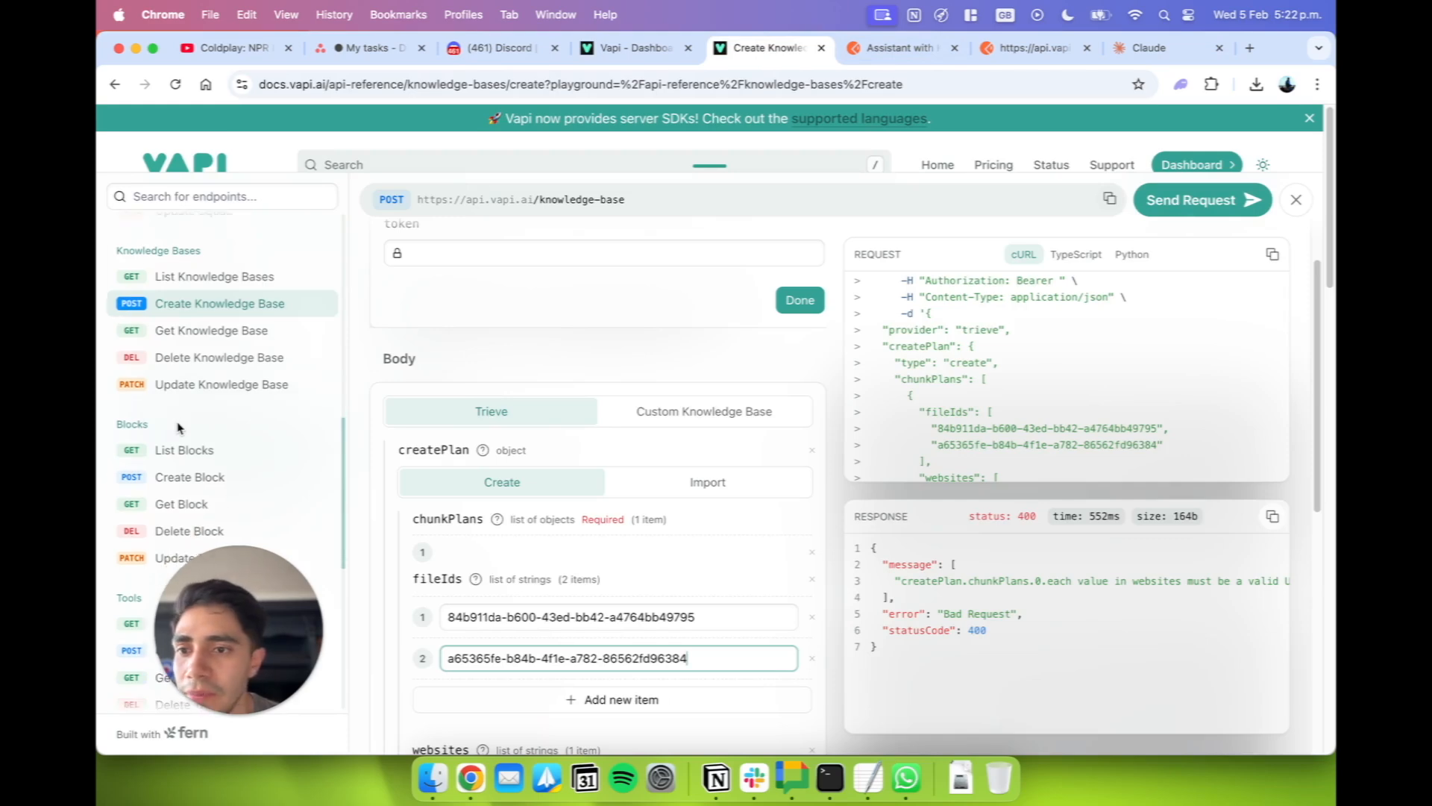
{"action": "scroll", "coordinate": [177, 427], "scroll_direction": "up", "scroll_amount": 15}
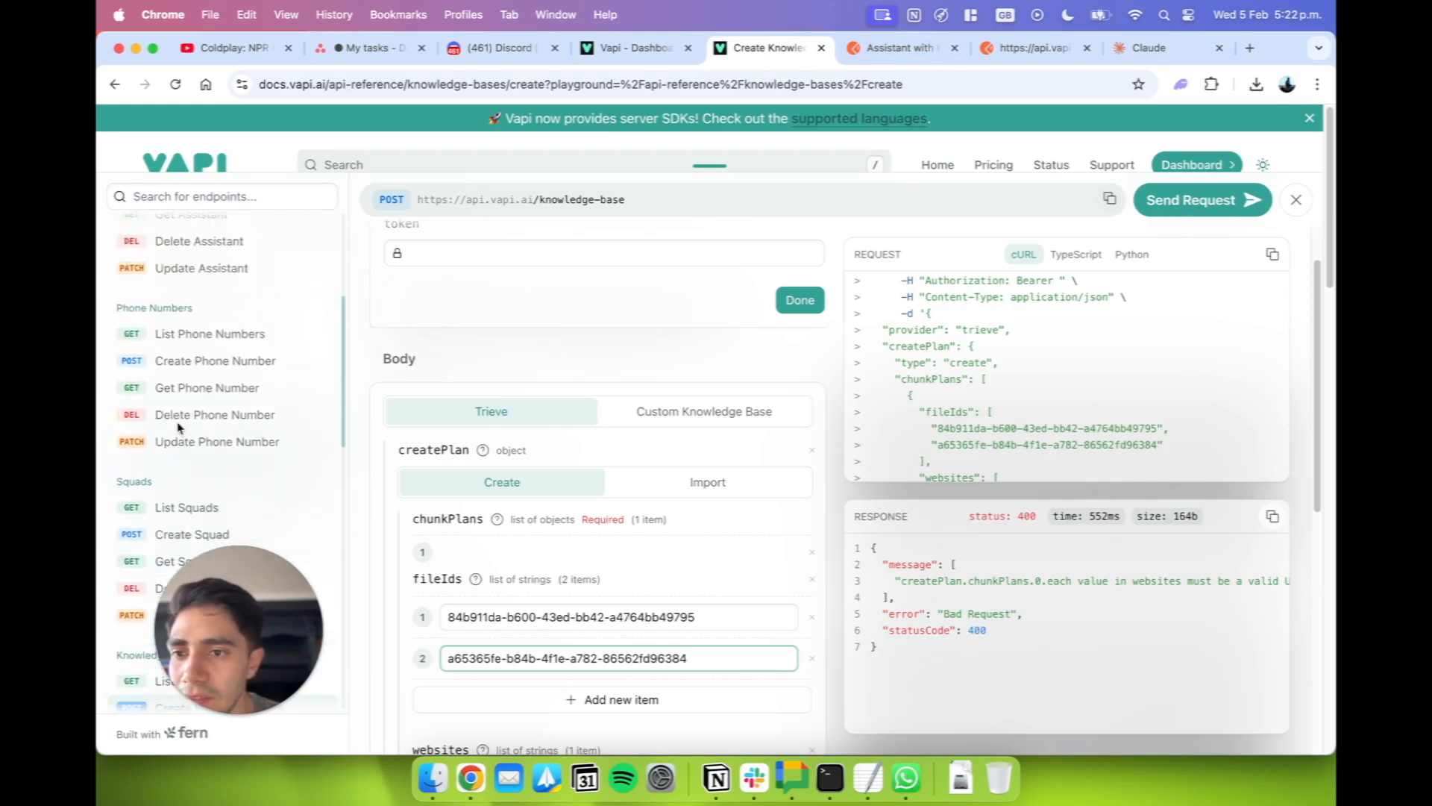
{"action": "left_click", "coordinate": [195, 540]}
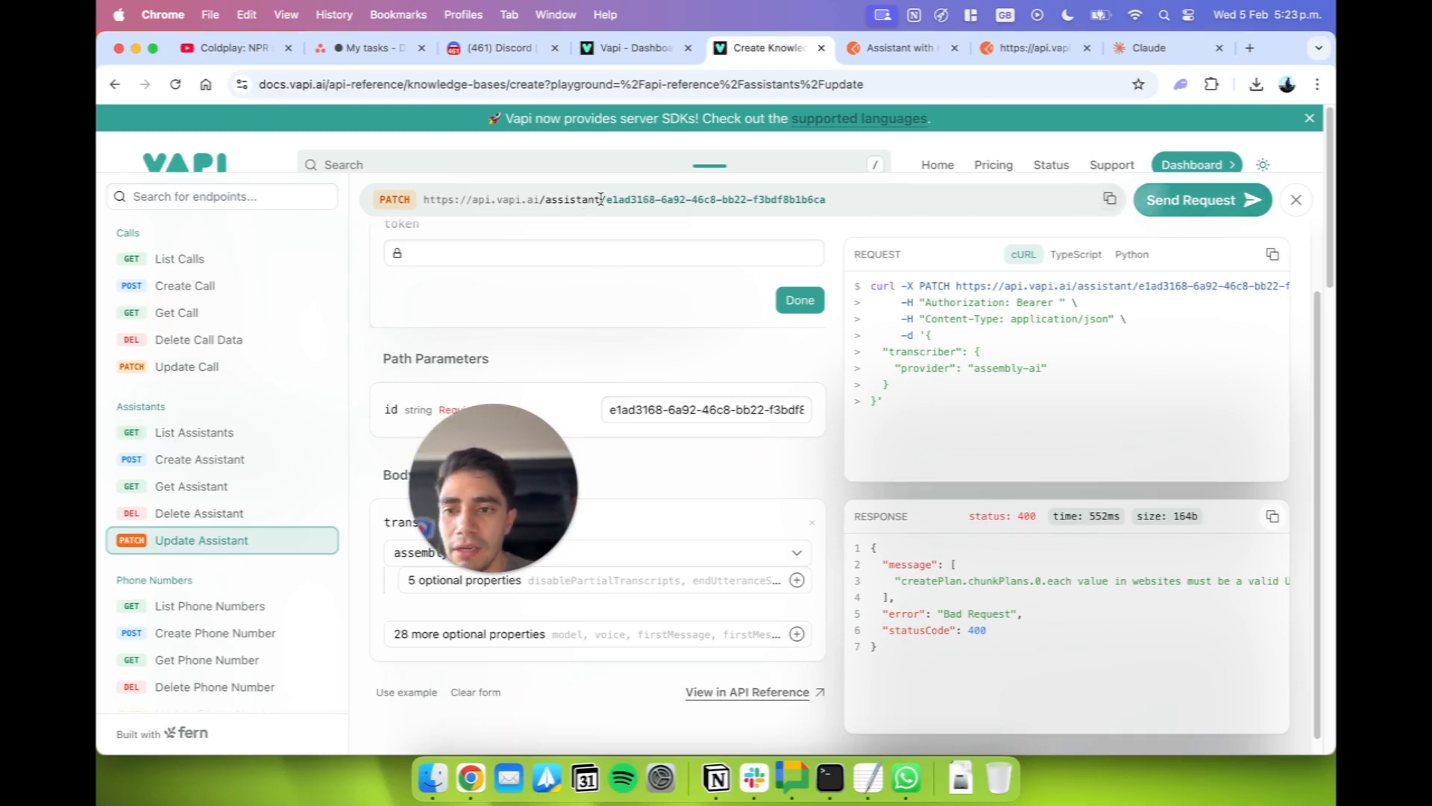
{"action": "left_click_drag", "start_coordinate": [601, 200], "coordinate": [336, 206]}
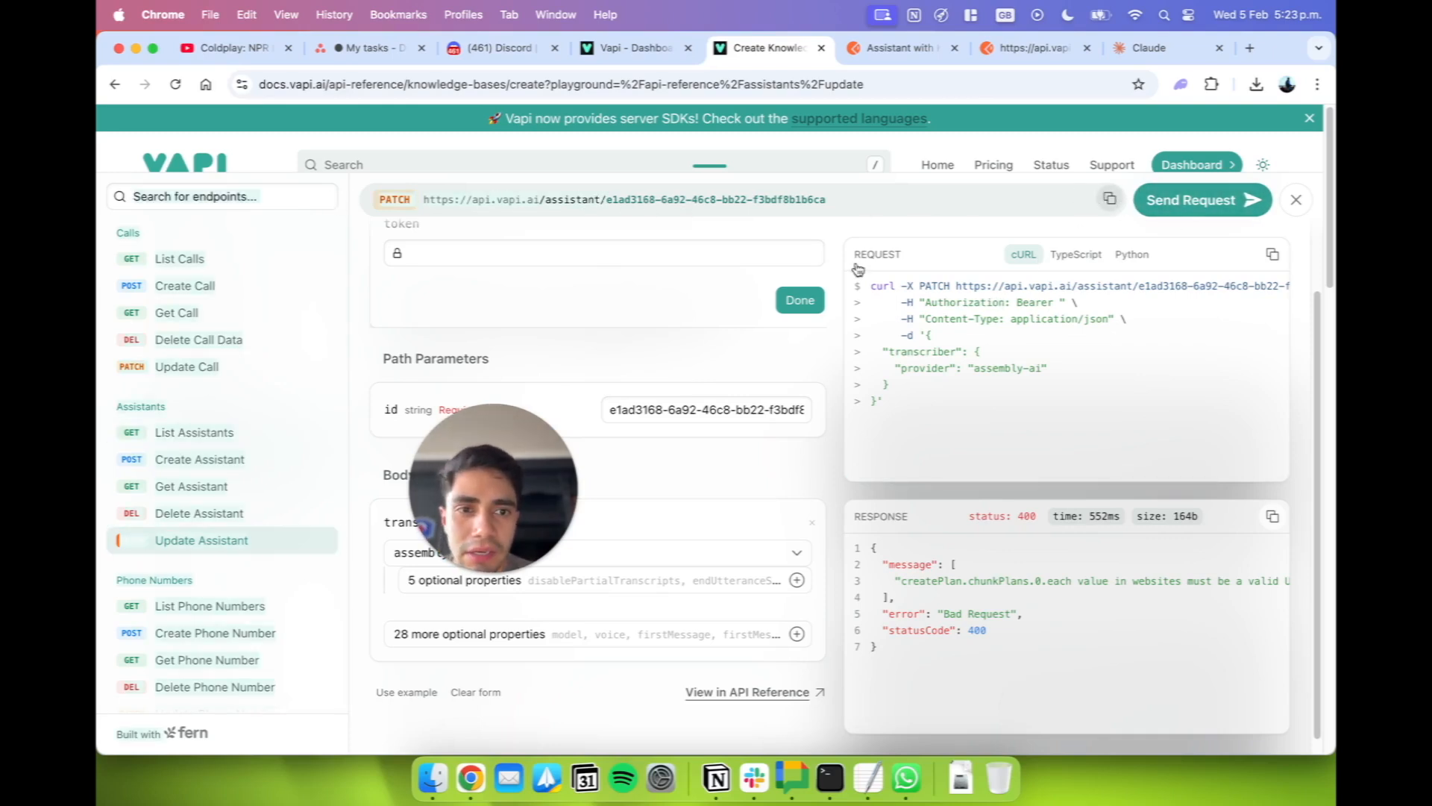
{"action": "left_click", "coordinate": [744, 403]}
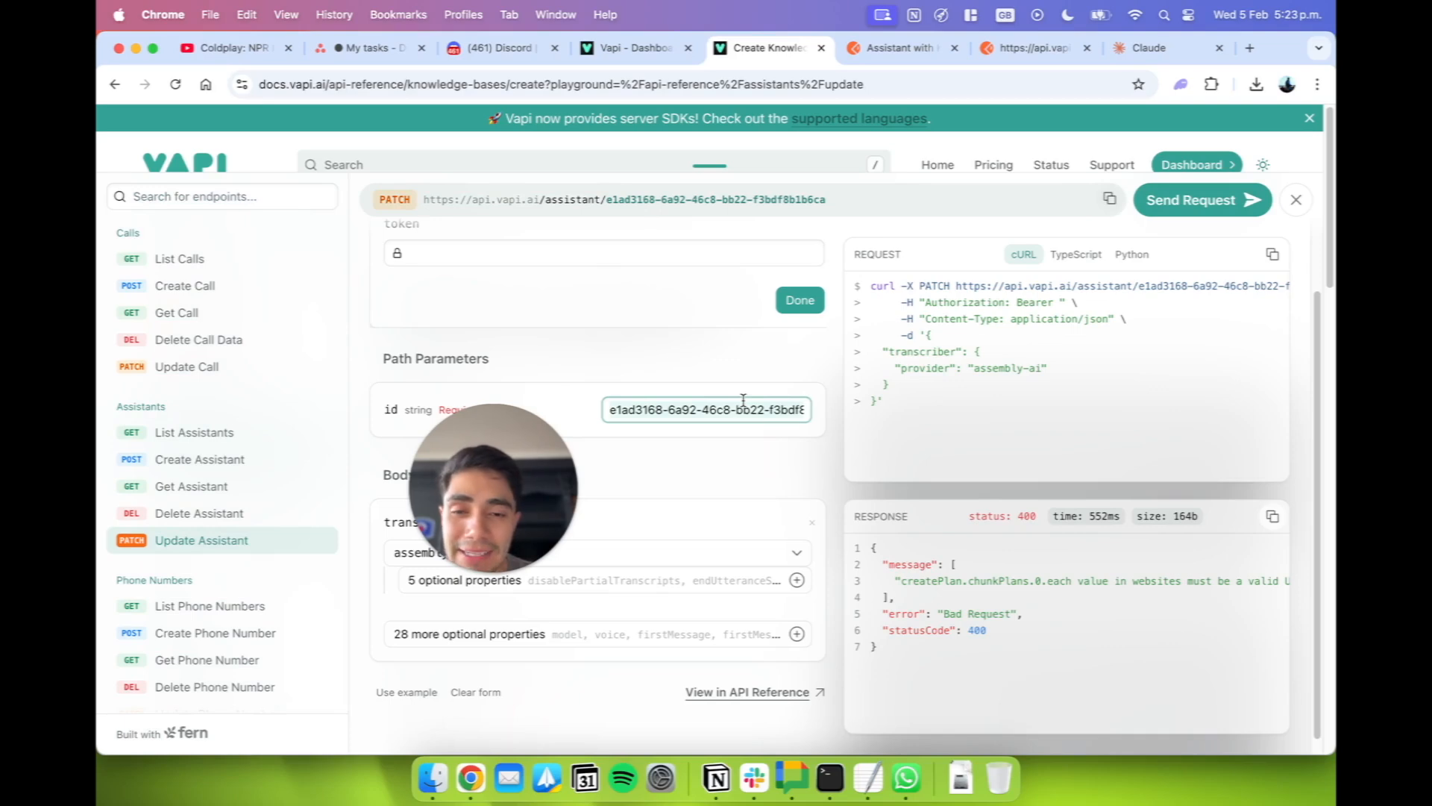
Open the "THQ AI Interviewer (Project Manag (Copy)" assistant in the Vapi dashboard and copy its assistant ID.
{"action": "left_click", "coordinate": [620, 45]}
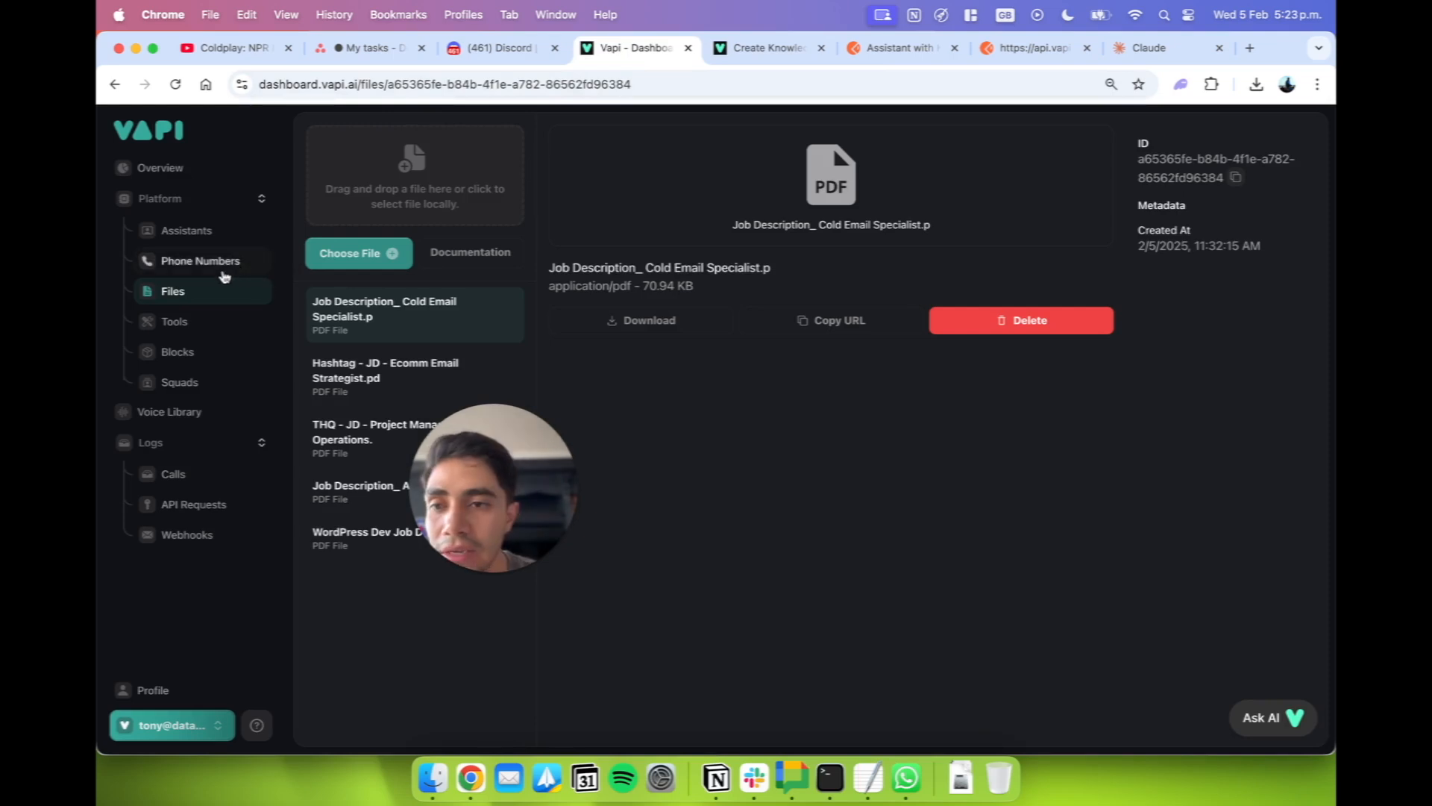
{"action": "left_click", "coordinate": [211, 229]}
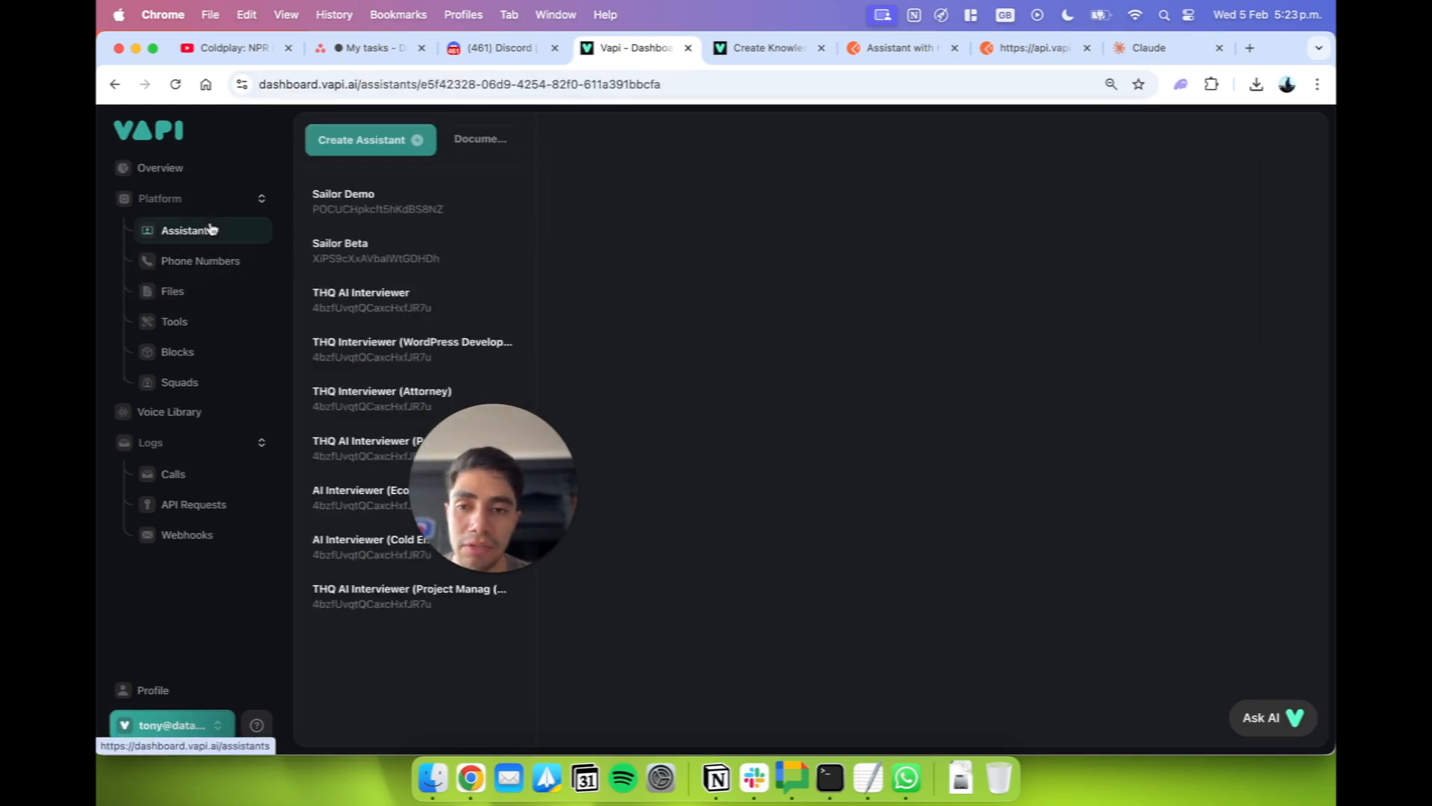
{"action": "left_click", "coordinate": [398, 611]}
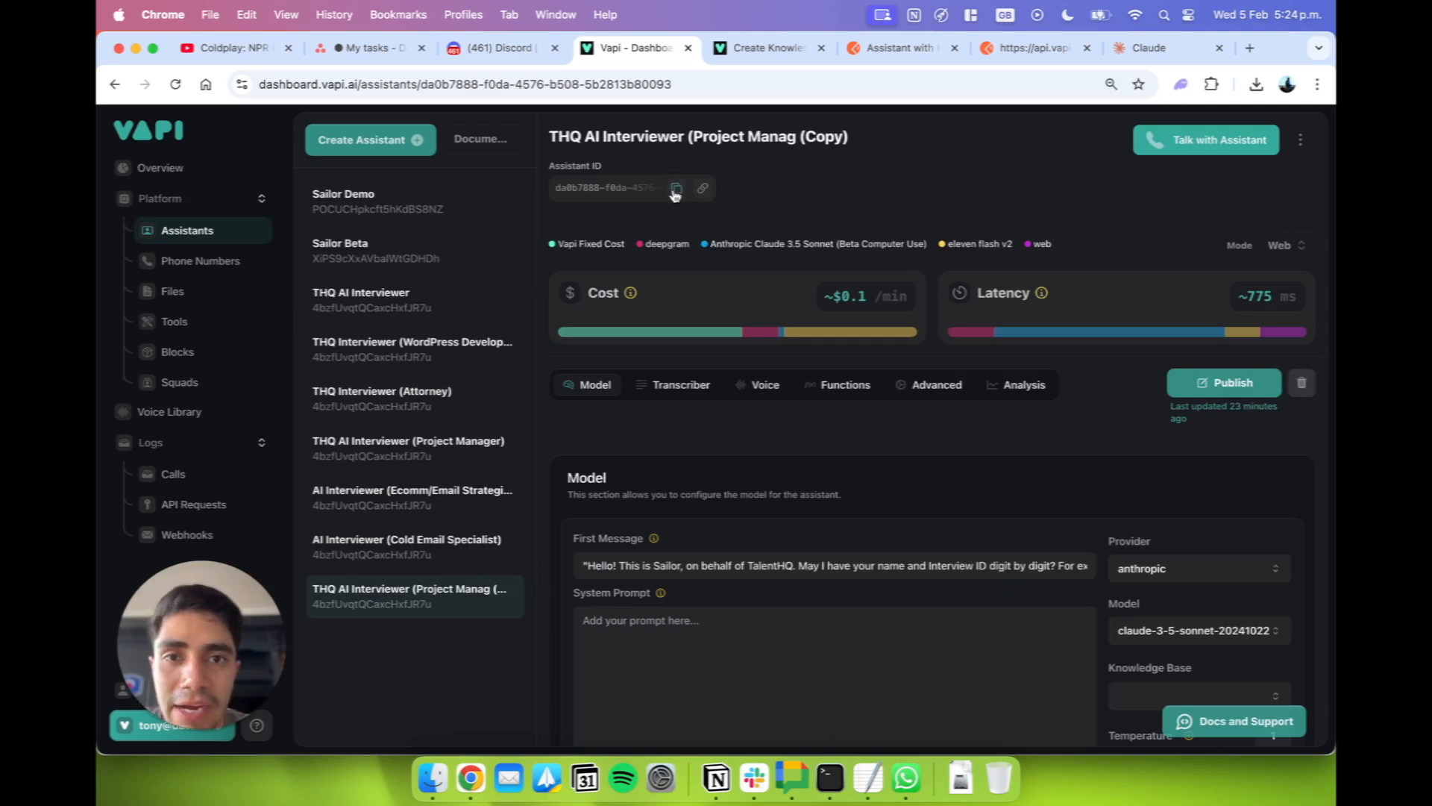
Replace the Update Assistant endpoint's "id" path parameter in the Vapi docs with the copied assistant ID.
{"action": "left_click", "coordinate": [761, 59]}
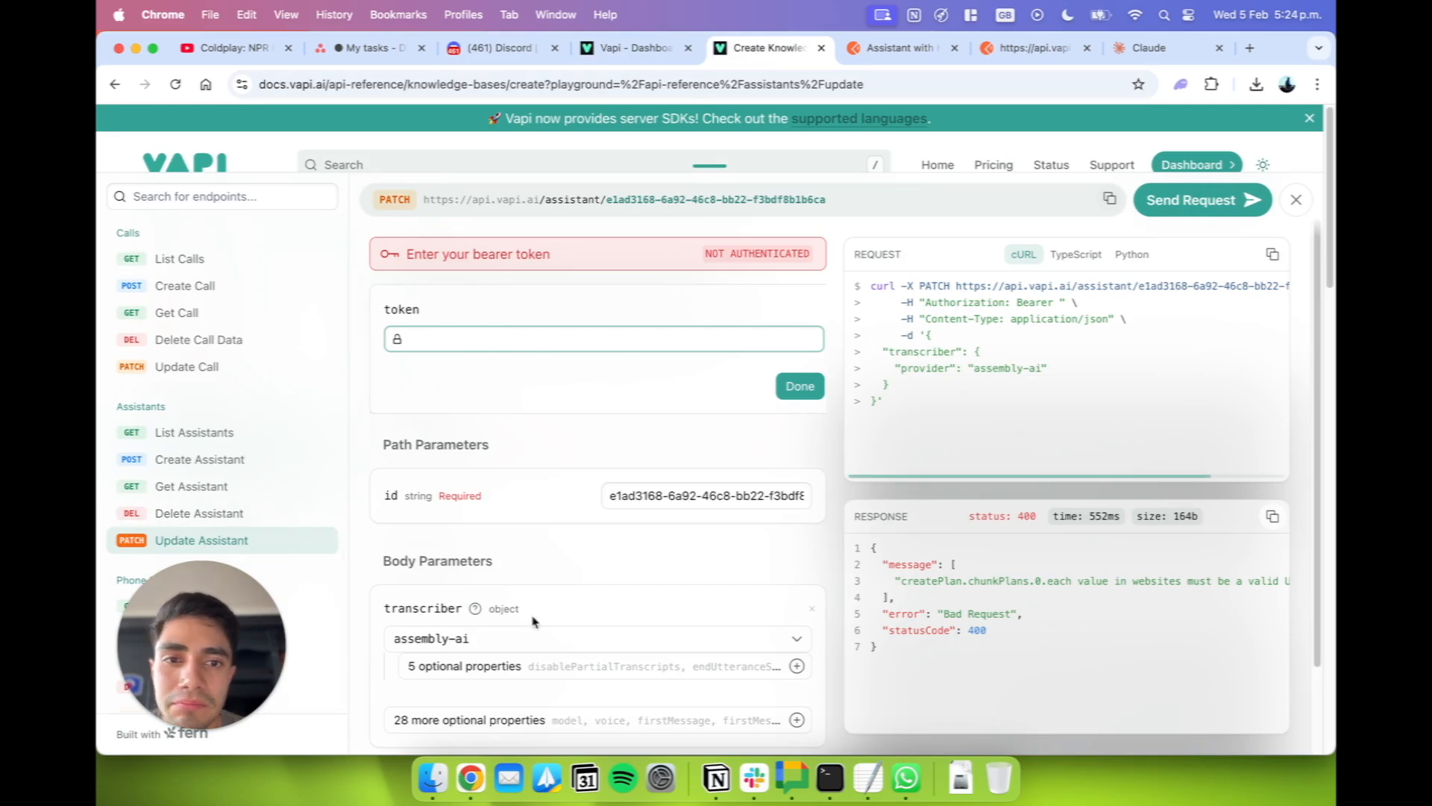
{"action": "scroll", "coordinate": [534, 621], "scroll_direction": "down", "scroll_amount": 2}
{"action": "left_click", "coordinate": [703, 443]}
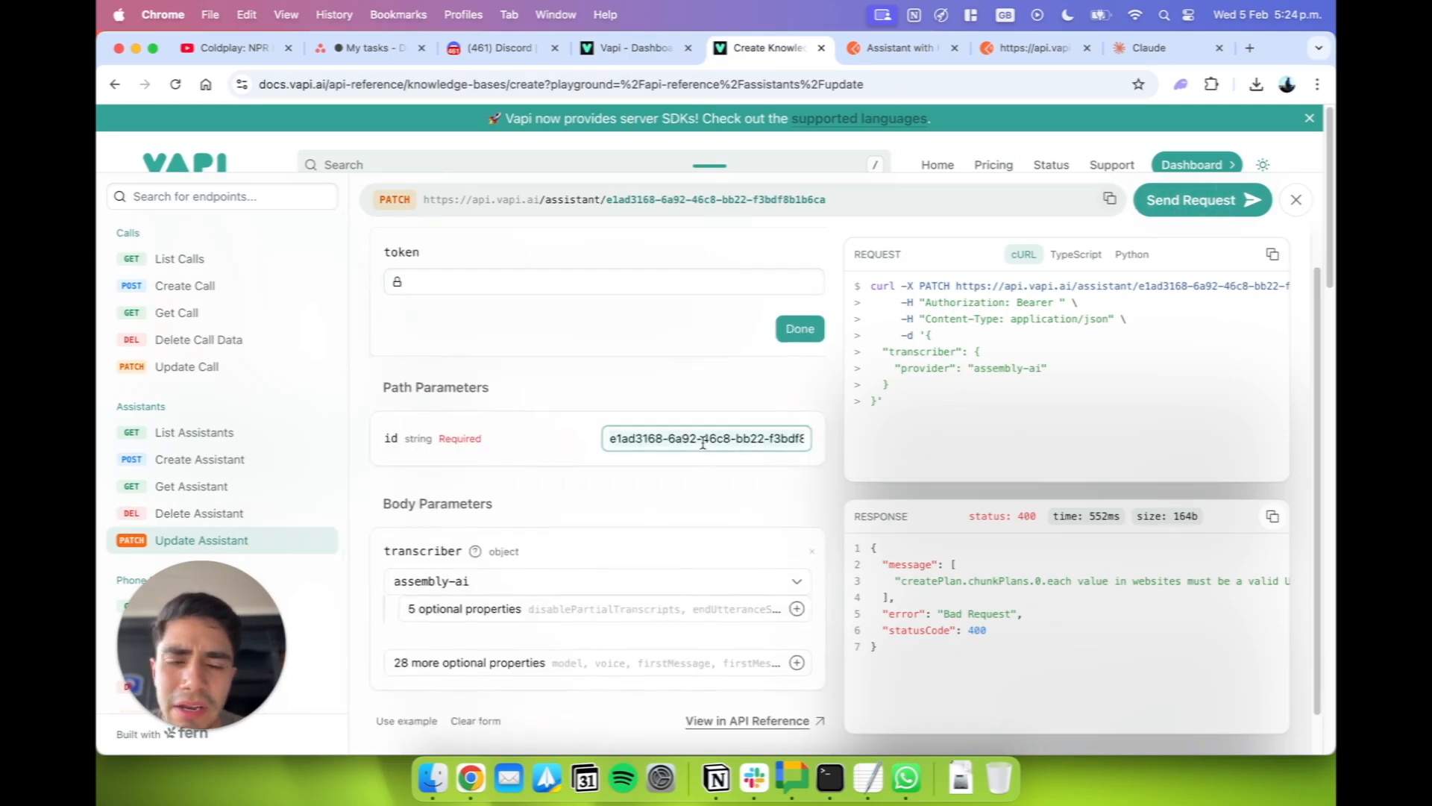
{"action": "key", "text": "super+a"}
{"action": "type", "text": "da0b7888-f0da-4576-b508-5b2813b80093"}
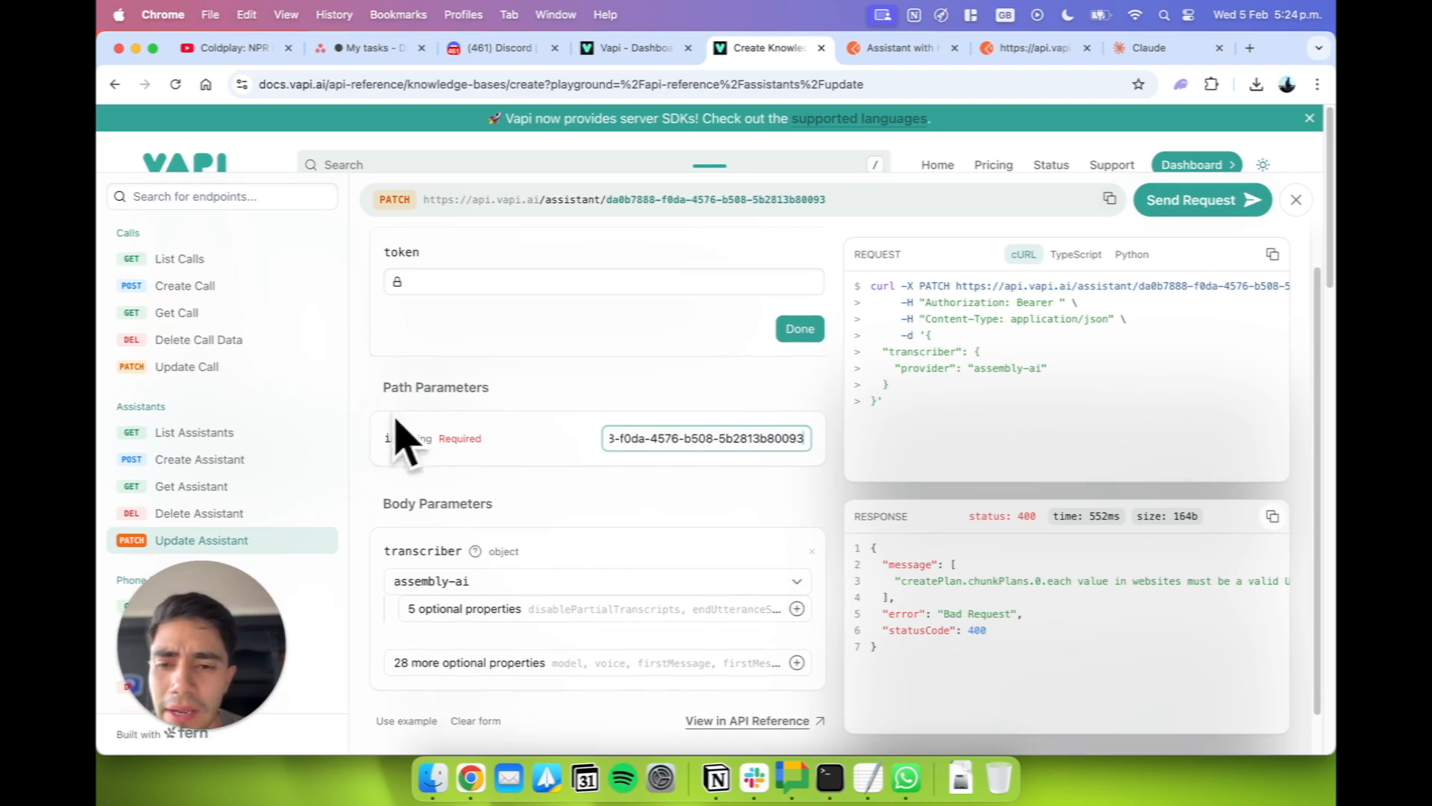
{"action": "left_click", "coordinate": [882, 409]}
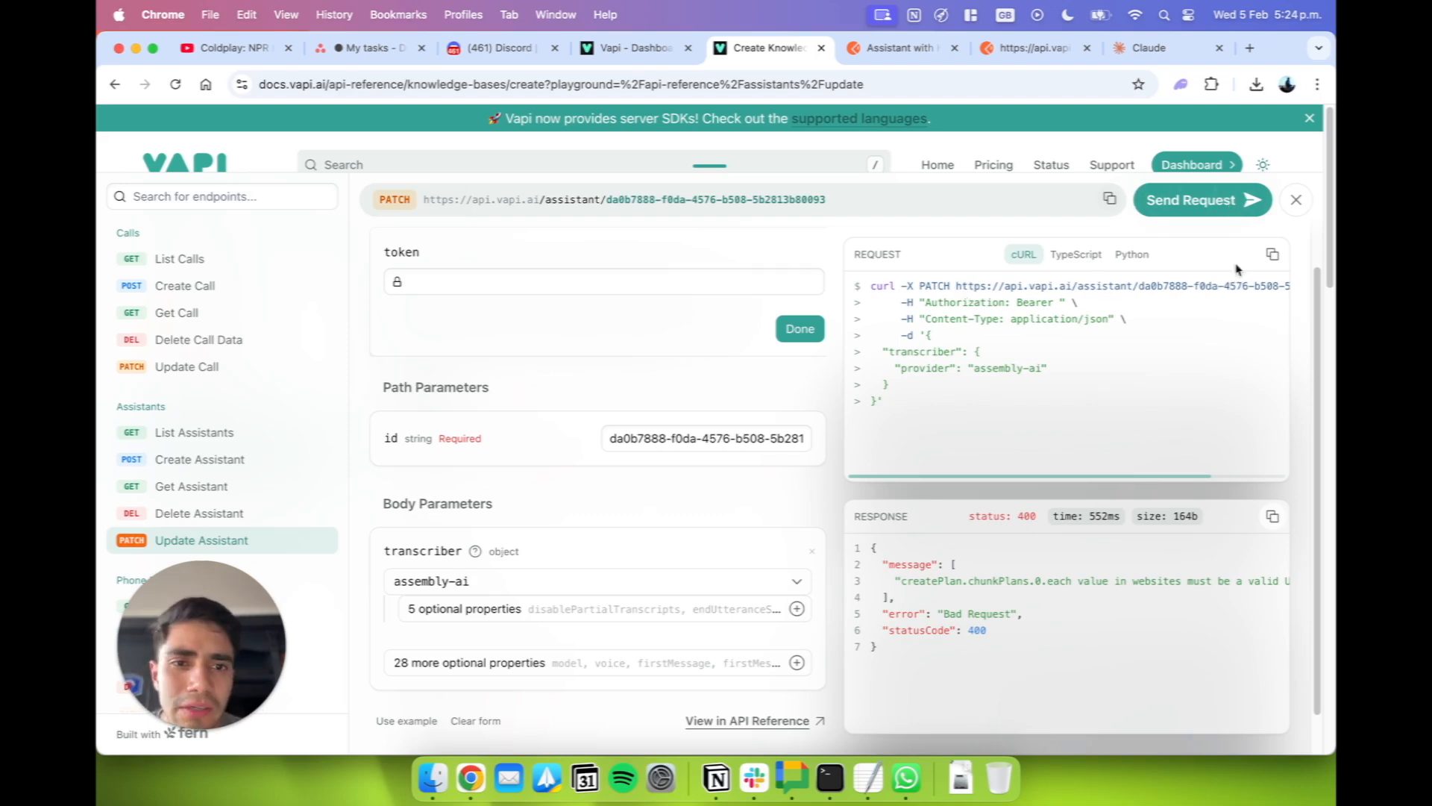
Copy the Update Assistant endpoint's full URL from the docs and paste it over the placeholder URL of the Postman PATCH request.
{"action": "left_click", "coordinate": [1109, 199]}
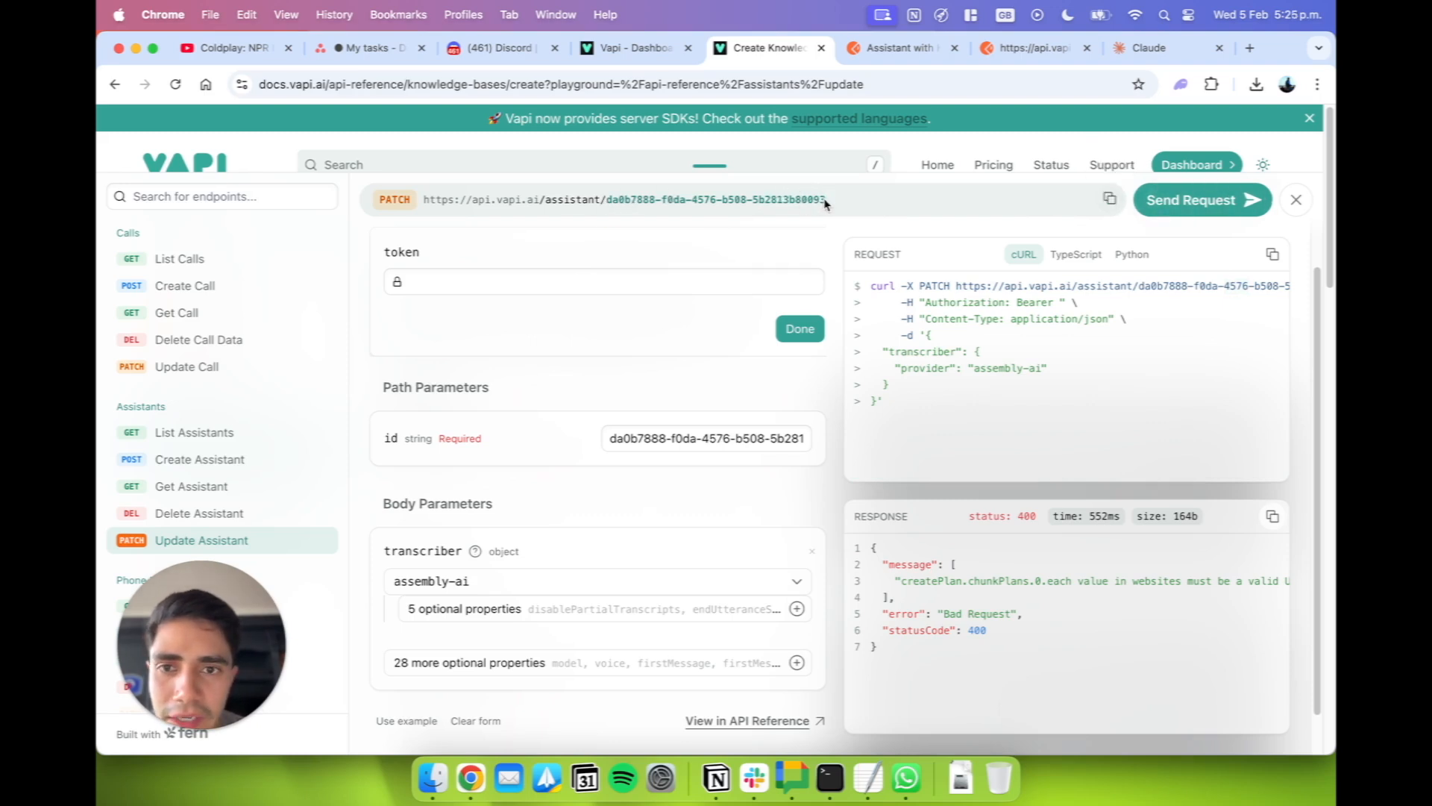
{"action": "left_click", "coordinate": [1109, 199]}
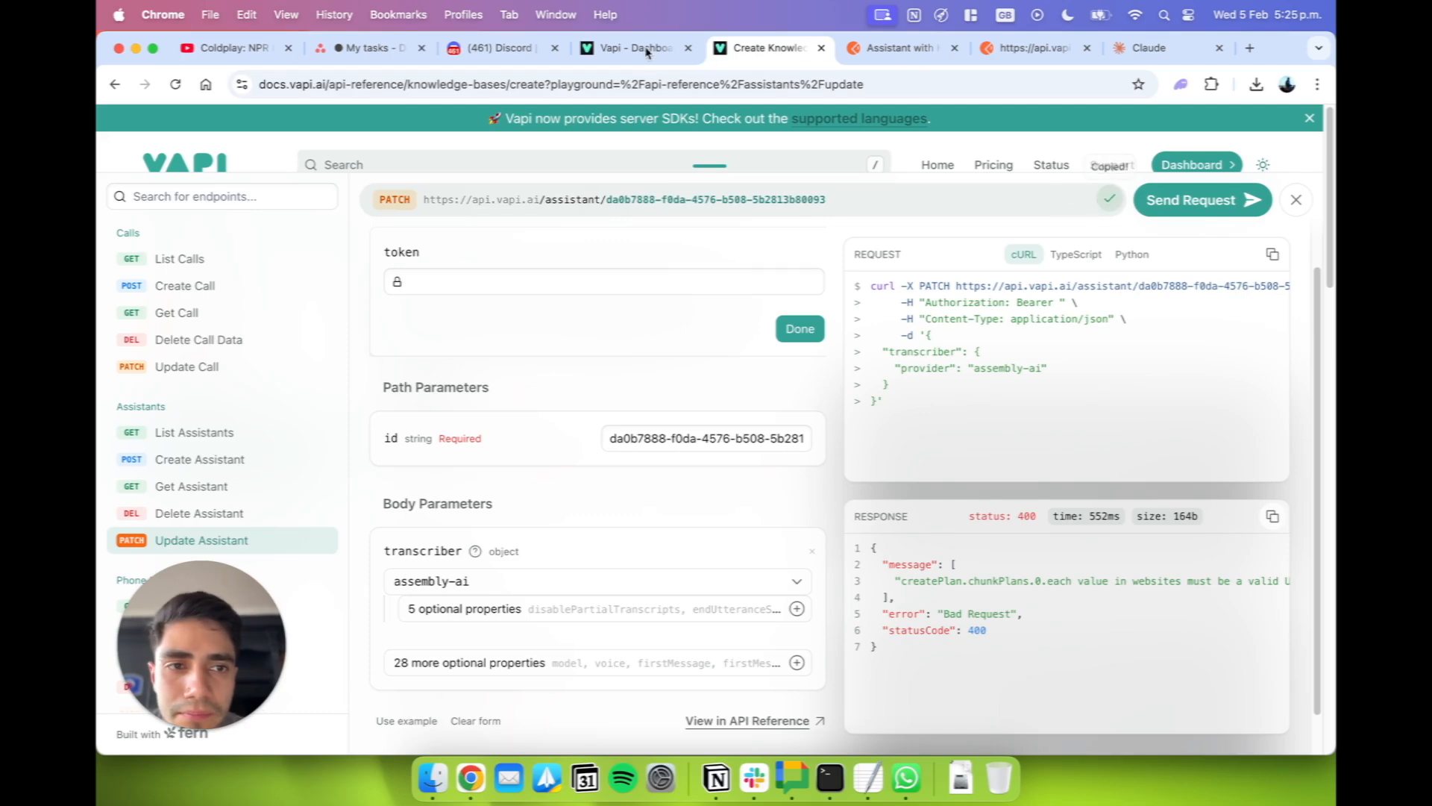
{"action": "left_click", "coordinate": [892, 50]}
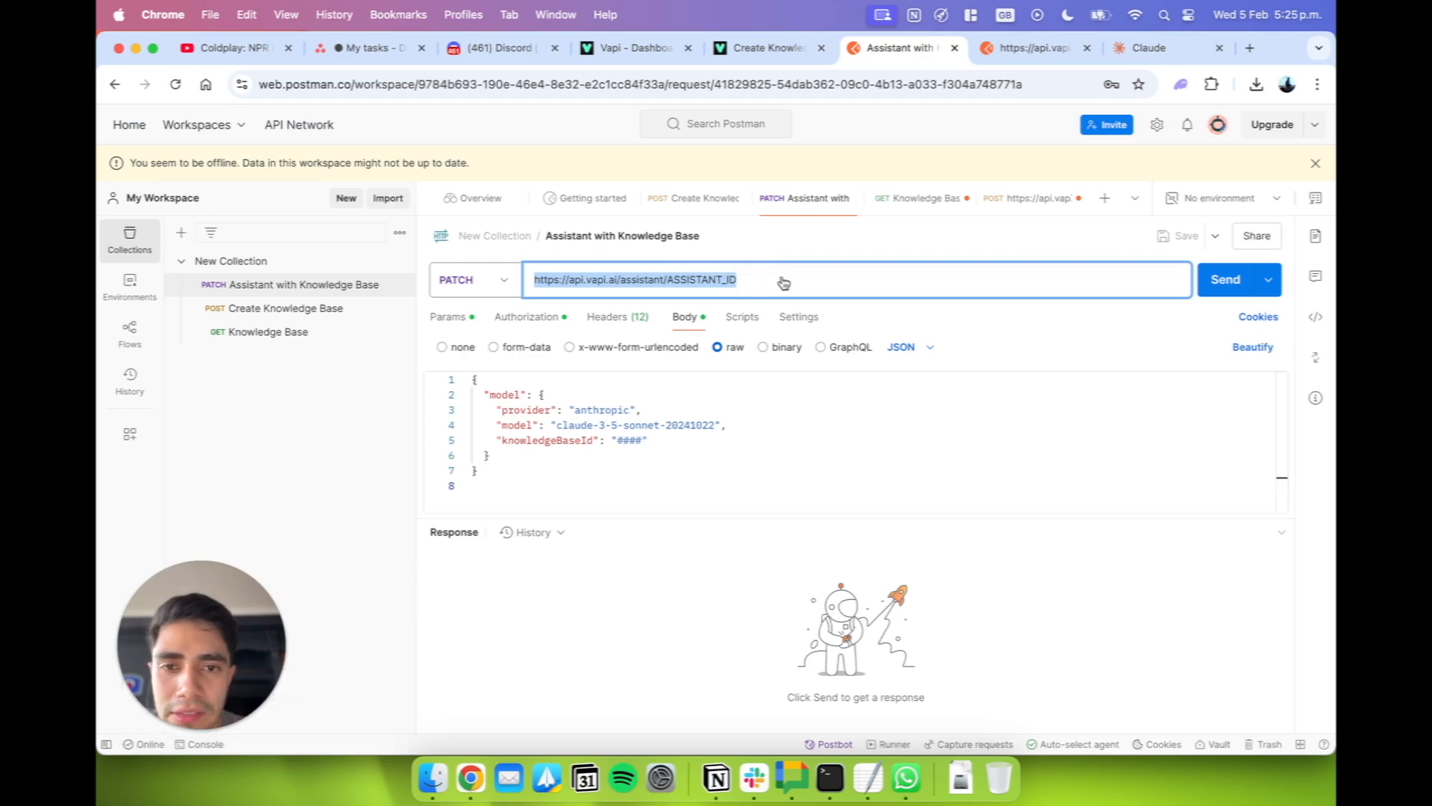
{"action": "key", "text": "super+v"}
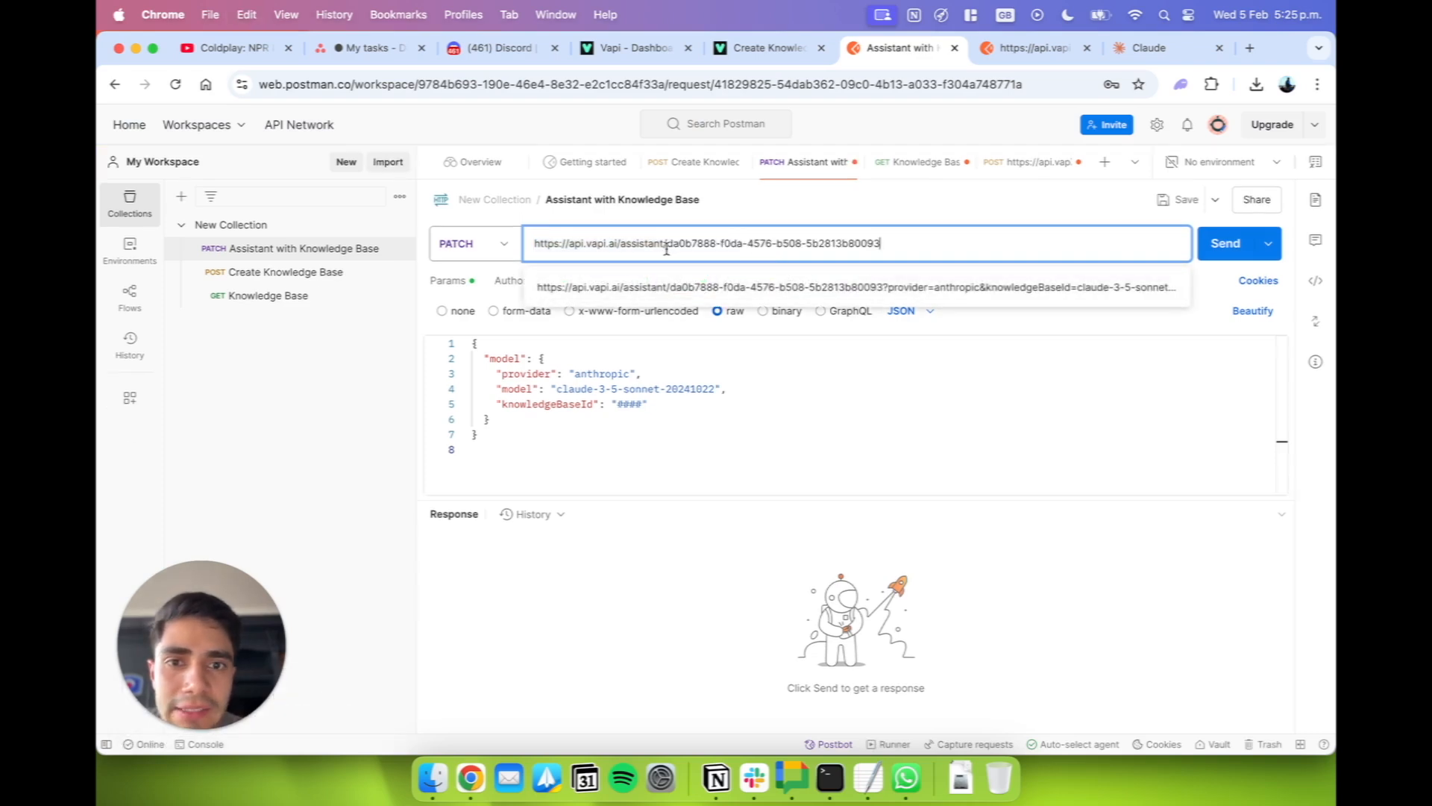
{"action": "left_click", "coordinate": [599, 504]}
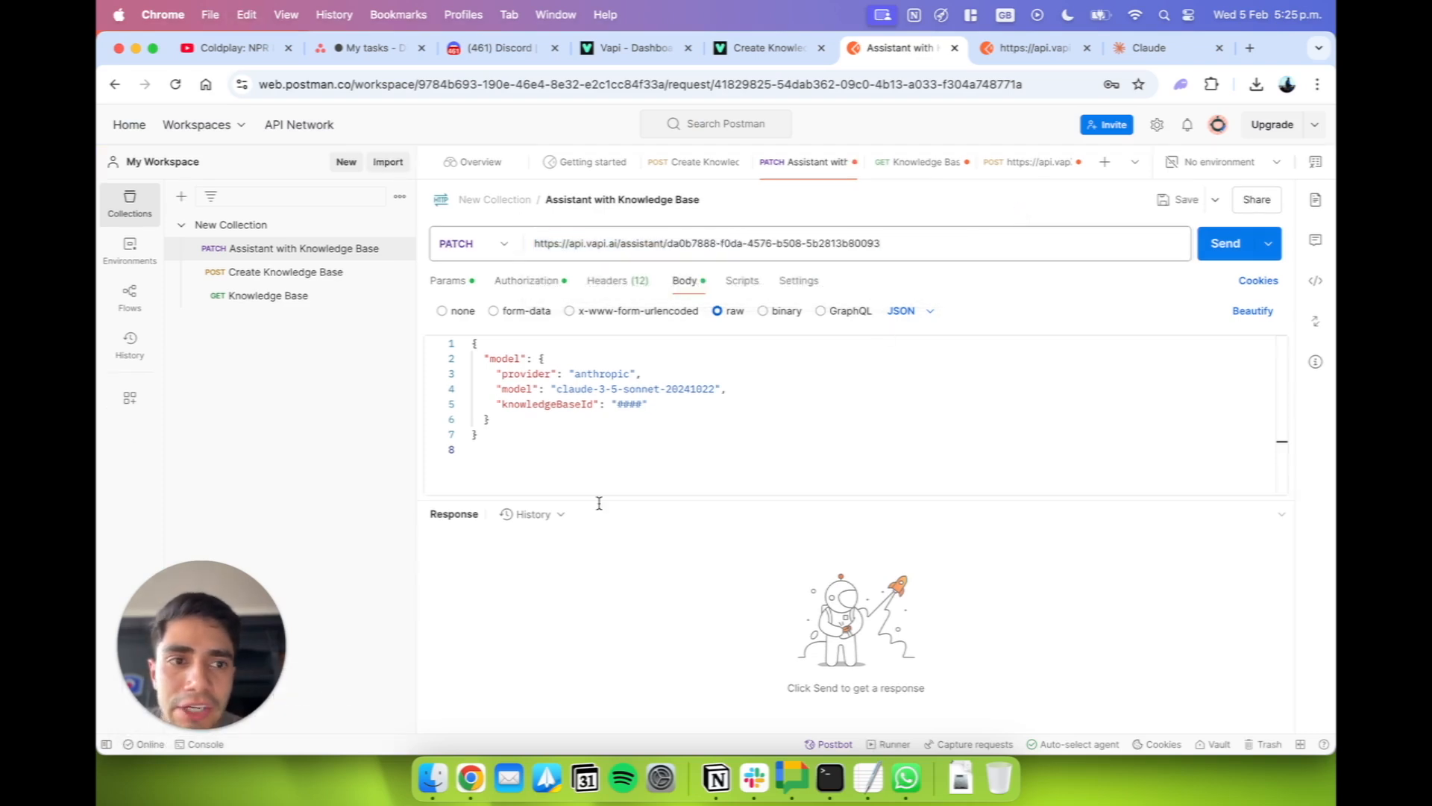
Compare the request body's "provider" and "model" values with the assistant's Provider and Model settings in the Vapi dashboard, and return to Postman.
{"action": "double_click", "coordinate": [577, 375]}
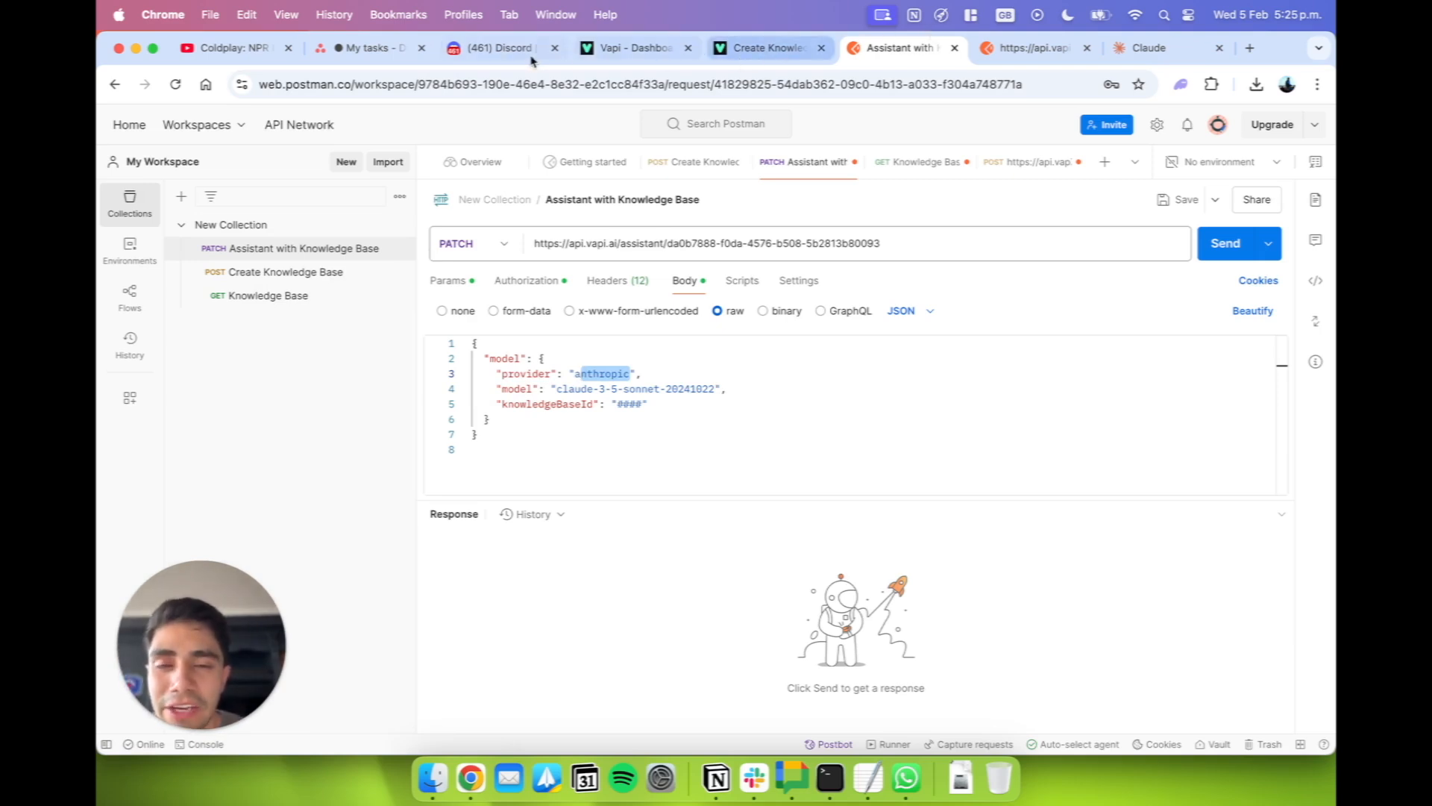
{"action": "left_click", "coordinate": [660, 53]}
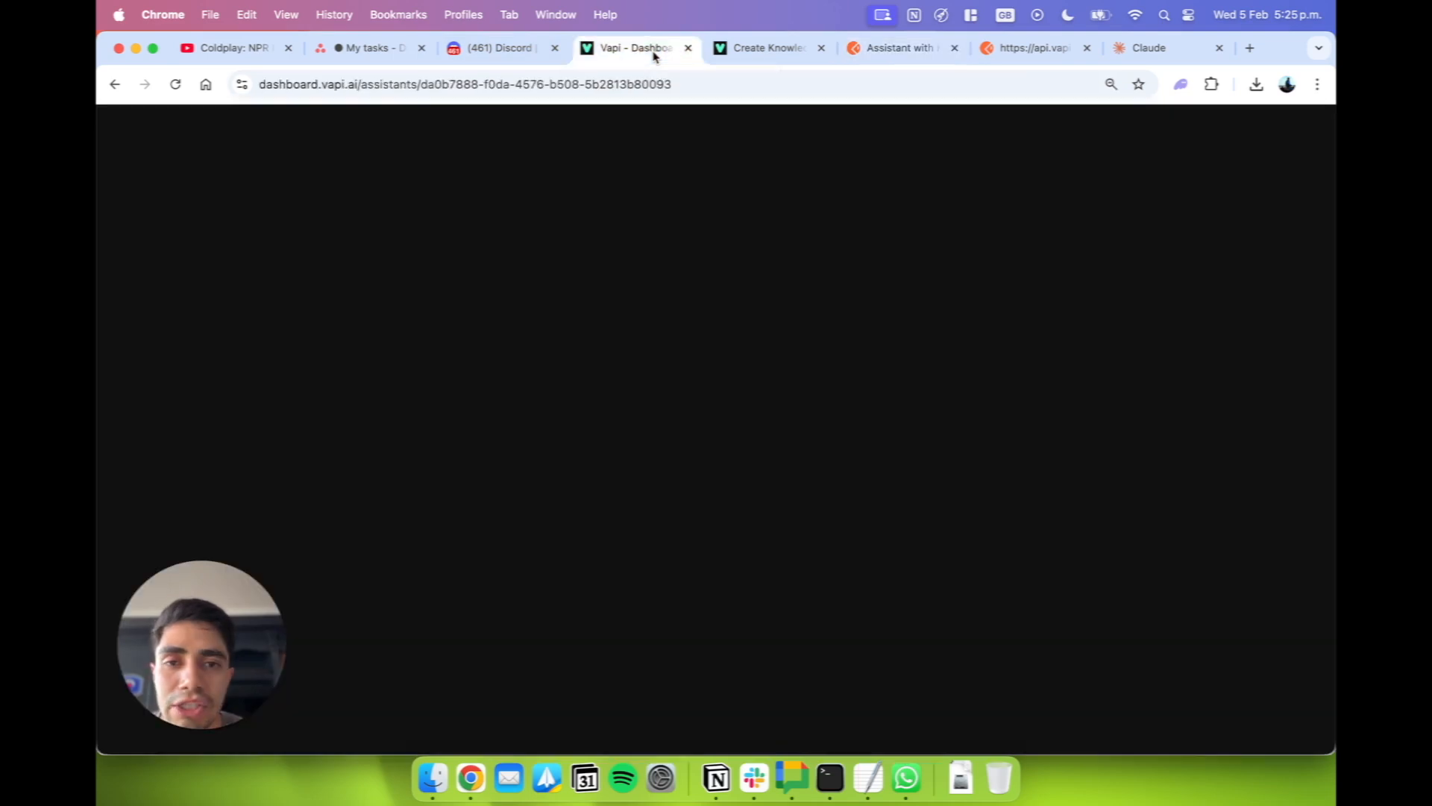
{"action": "scroll", "coordinate": [865, 603], "scroll_direction": "down", "scroll_amount": 3}
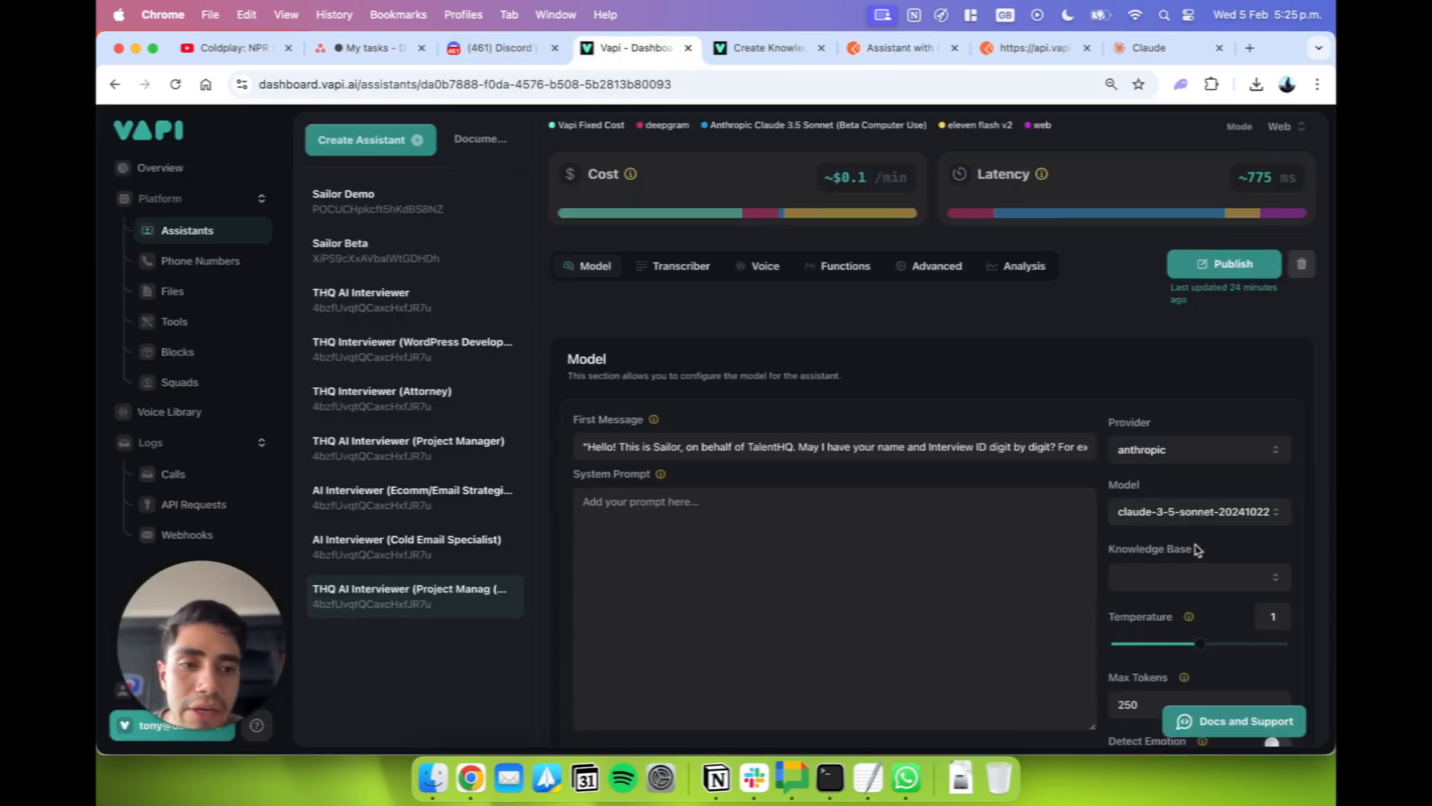
{"action": "left_click_drag", "start_coordinate": [1104, 425], "coordinate": [1139, 428]}
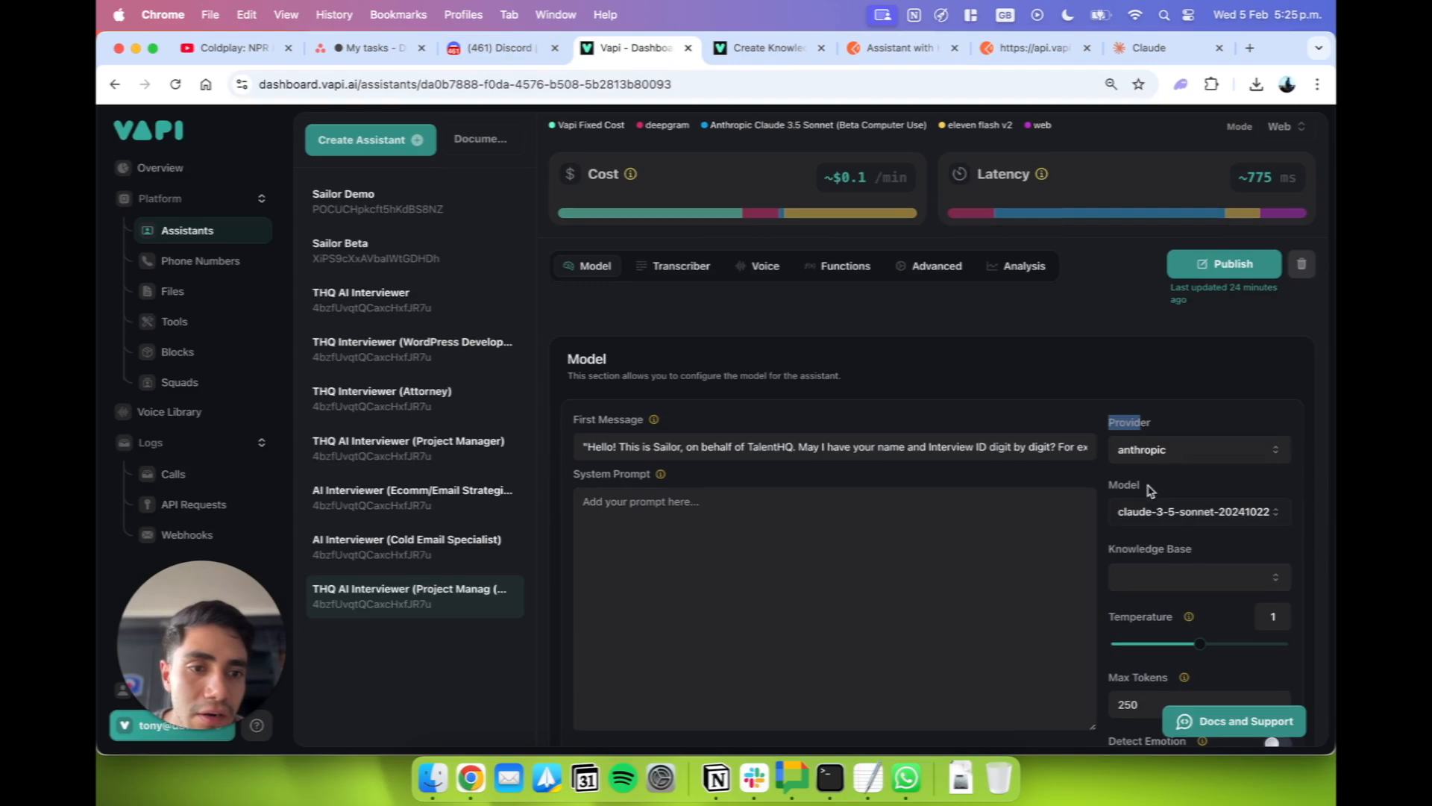
{"action": "left_click_drag", "start_coordinate": [1104, 492], "coordinate": [1183, 491]}
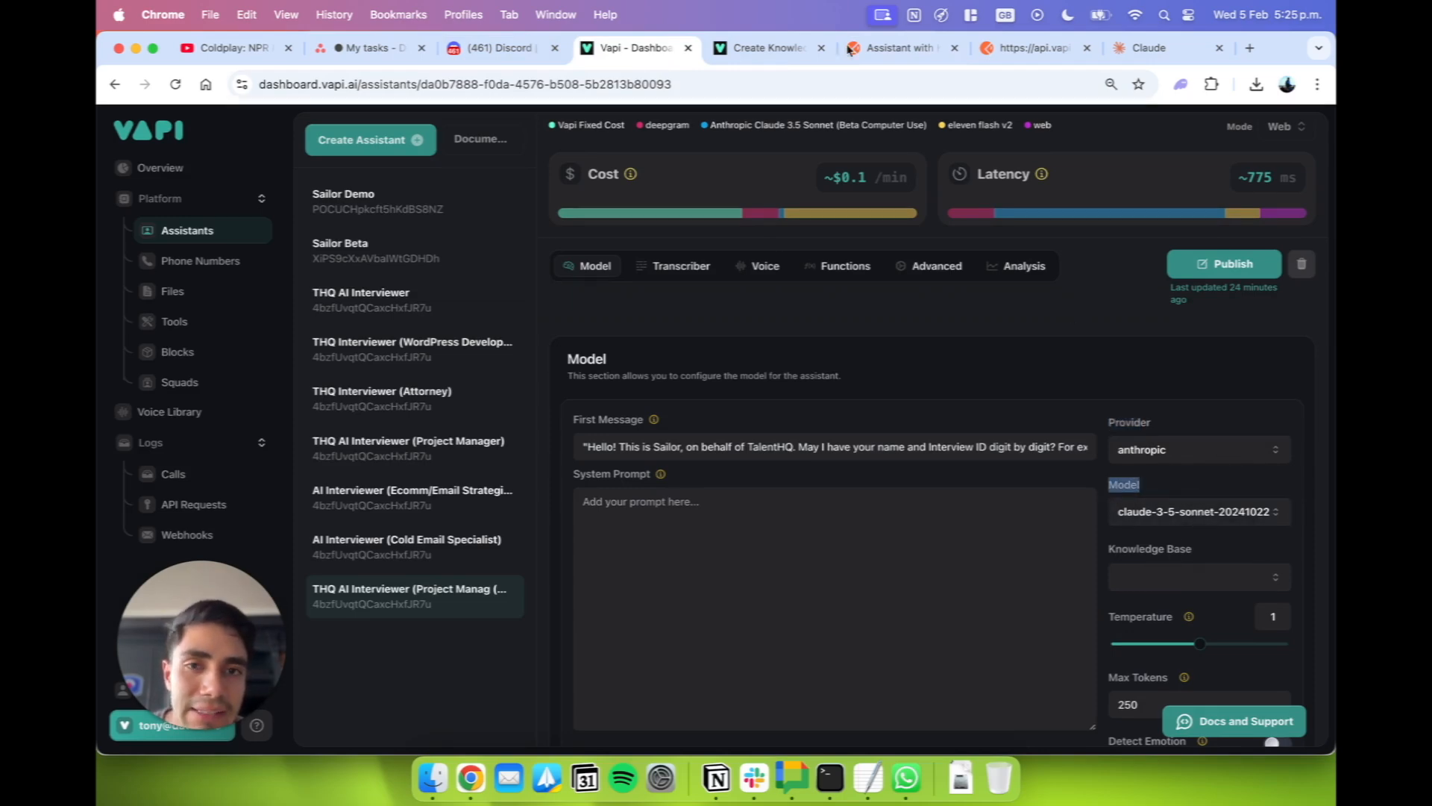
{"action": "left_click", "coordinate": [750, 50]}
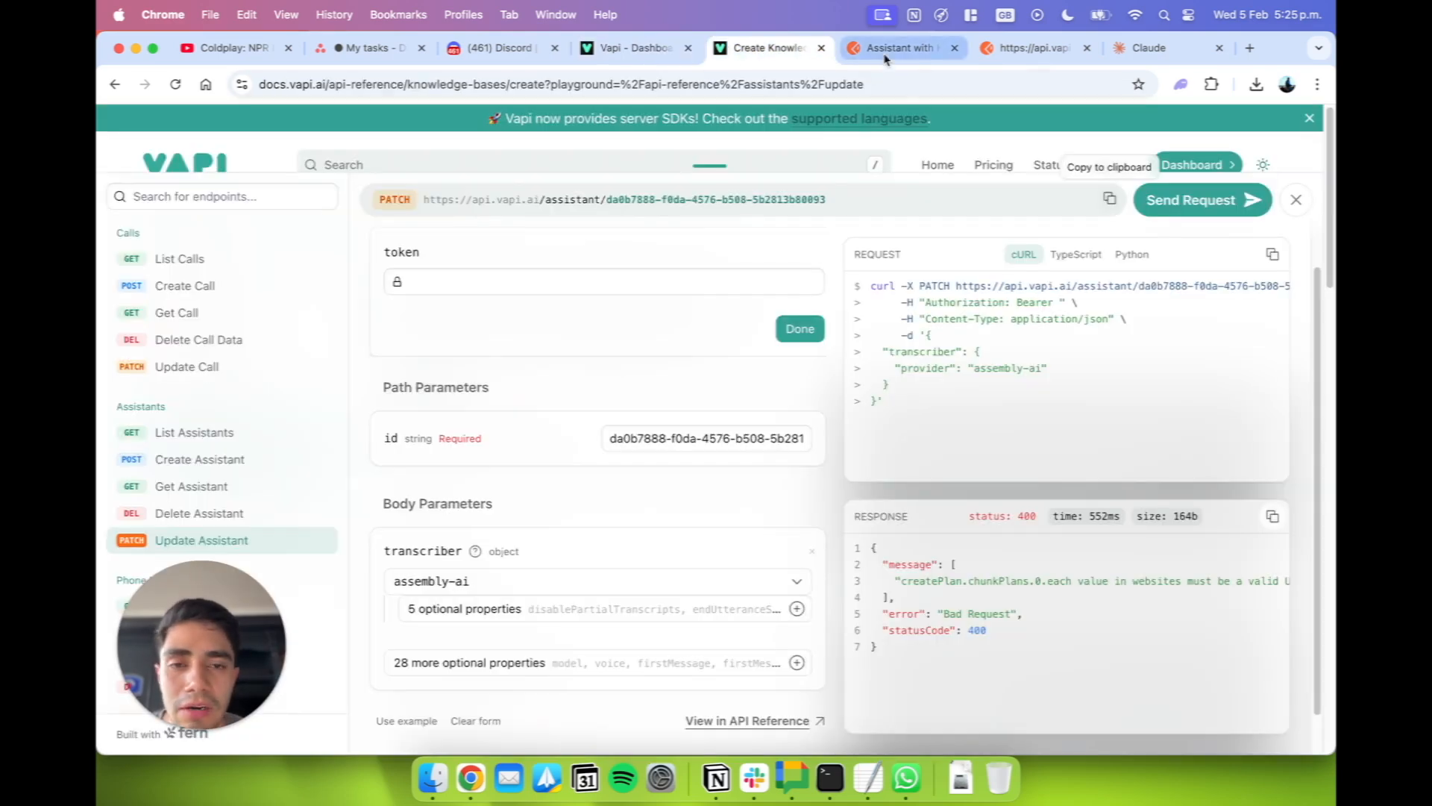
{"action": "left_click", "coordinate": [886, 59]}
Replace the "####" placeholder of "knowledgeBaseId" with the knowledge base ID from the TextEdit note and remove the stray line break.
{"action": "left_click", "coordinate": [679, 427]}
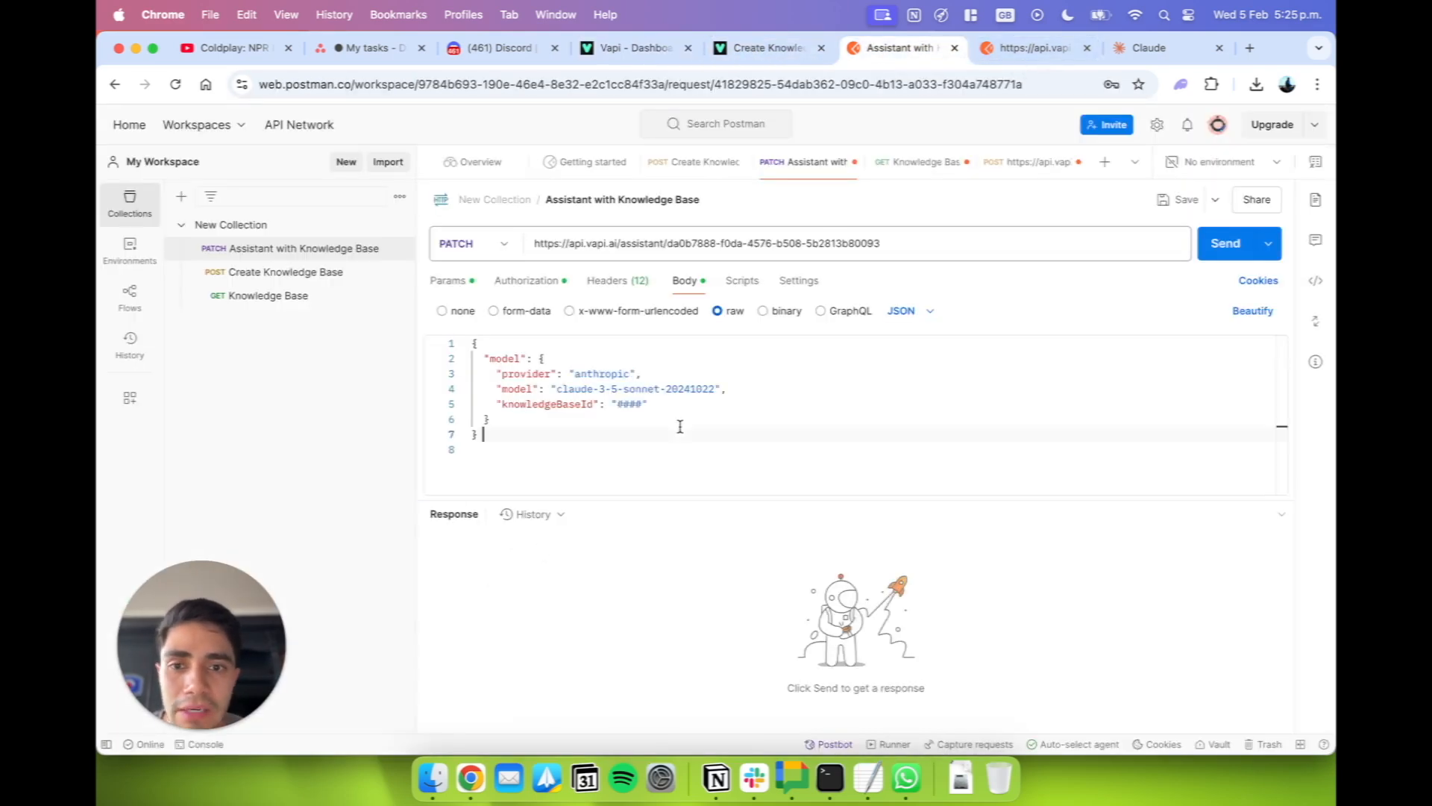
{"action": "left_click_drag", "start_coordinate": [643, 405], "coordinate": [612, 405]}
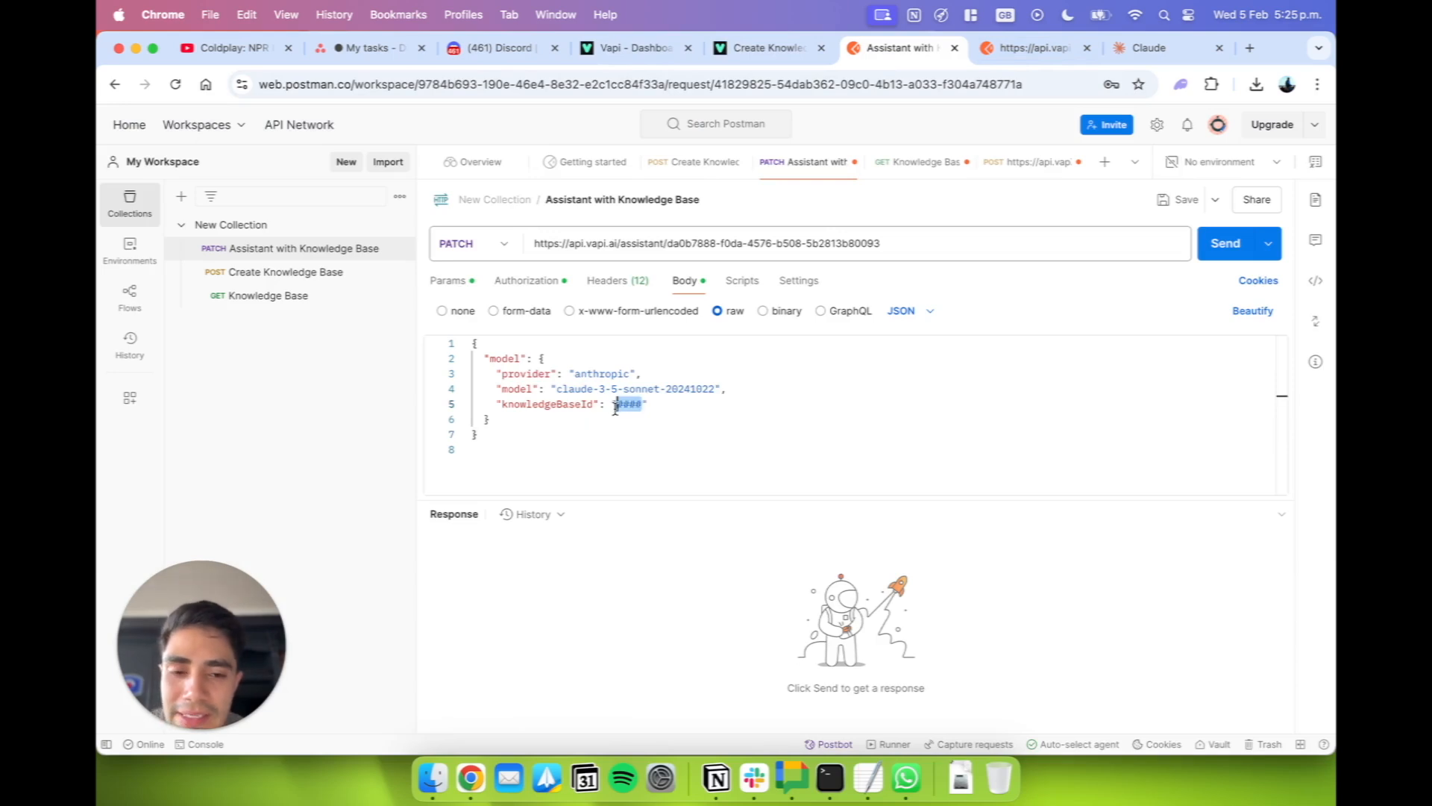
{"action": "left_click", "coordinate": [868, 778]}
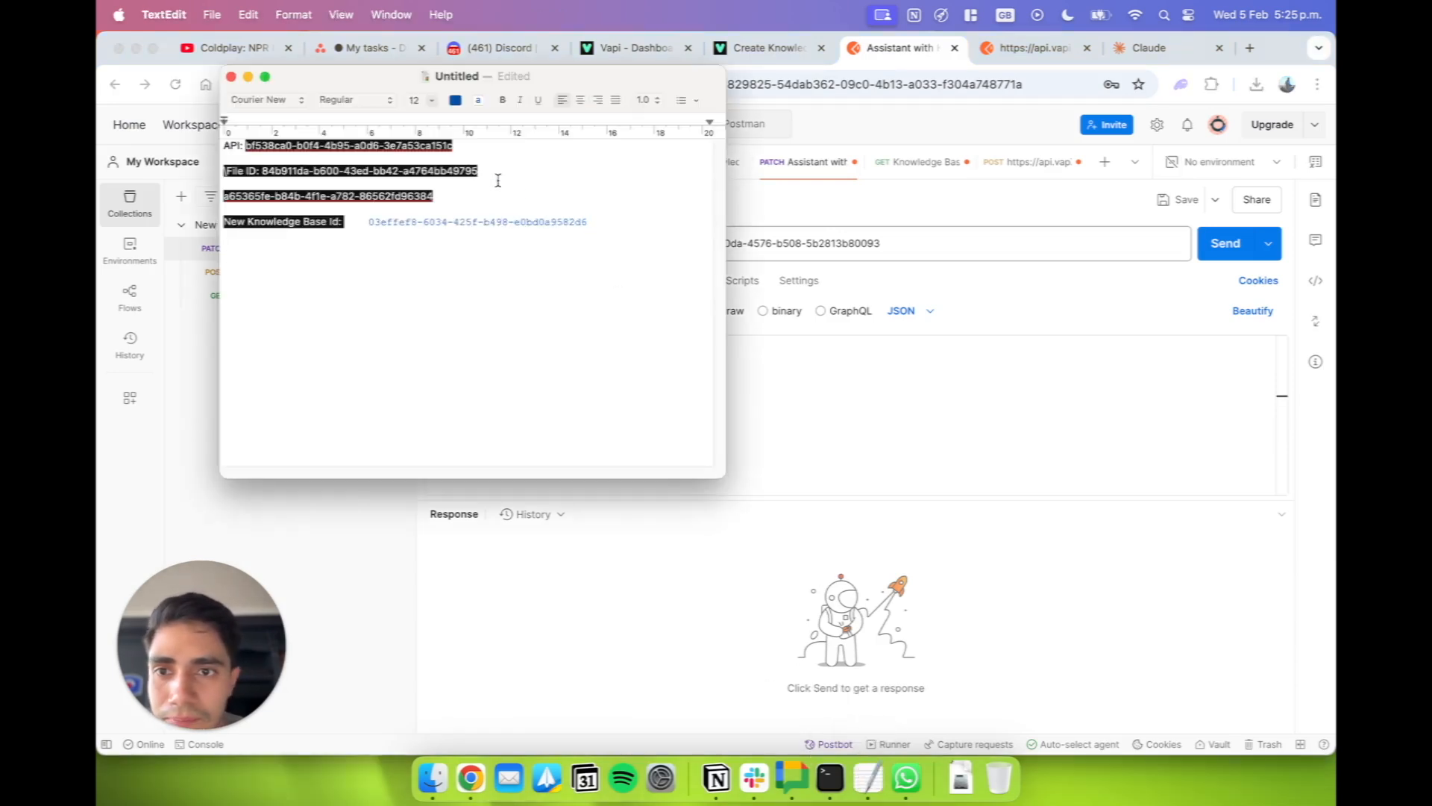
{"action": "left_click_drag", "start_coordinate": [603, 236], "coordinate": [369, 223]}
{"action": "key", "text": "super+c"}
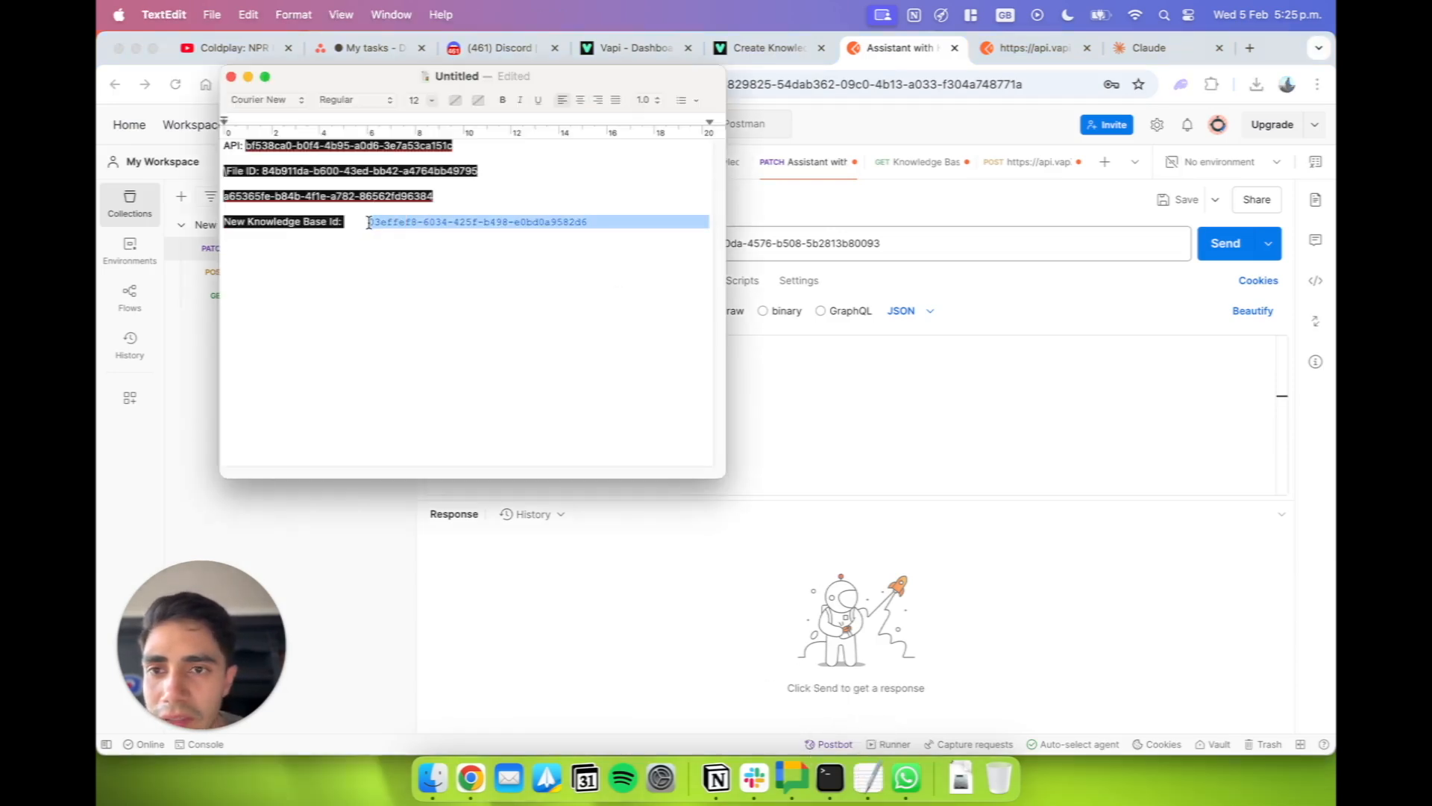
{"action": "left_click", "coordinate": [790, 373]}
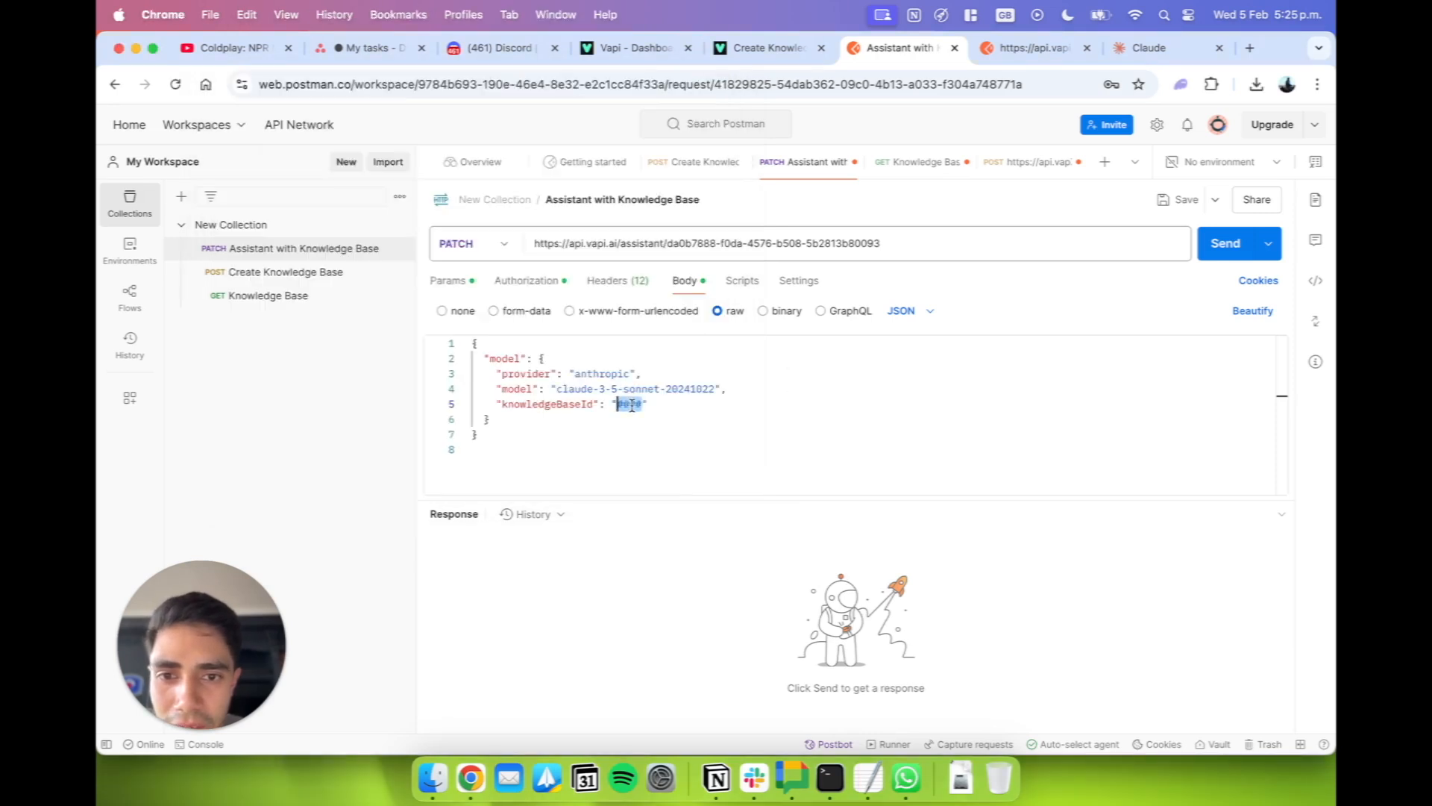
{"action": "key", "text": "super+v"}
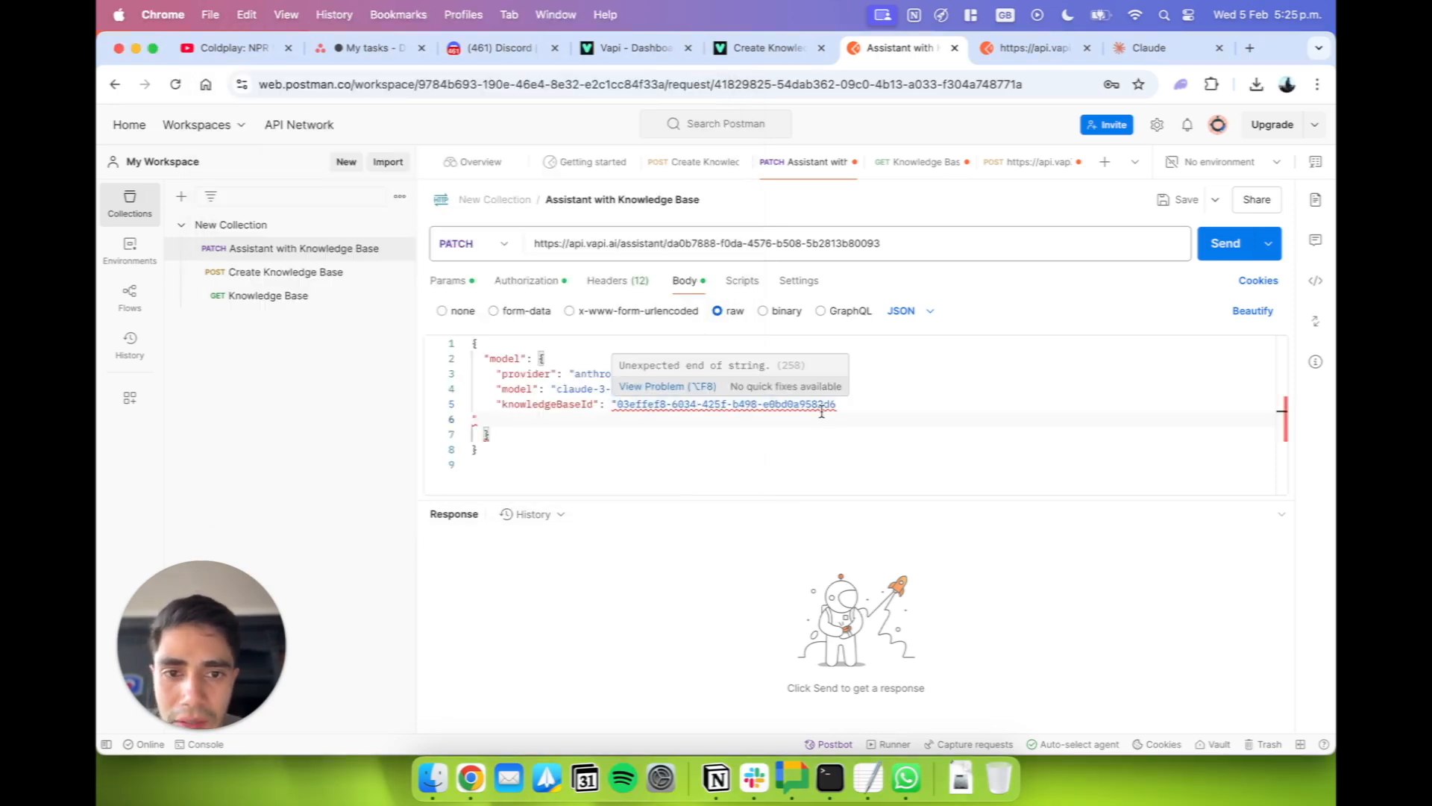
{"action": "key", "text": "BackSpace"}
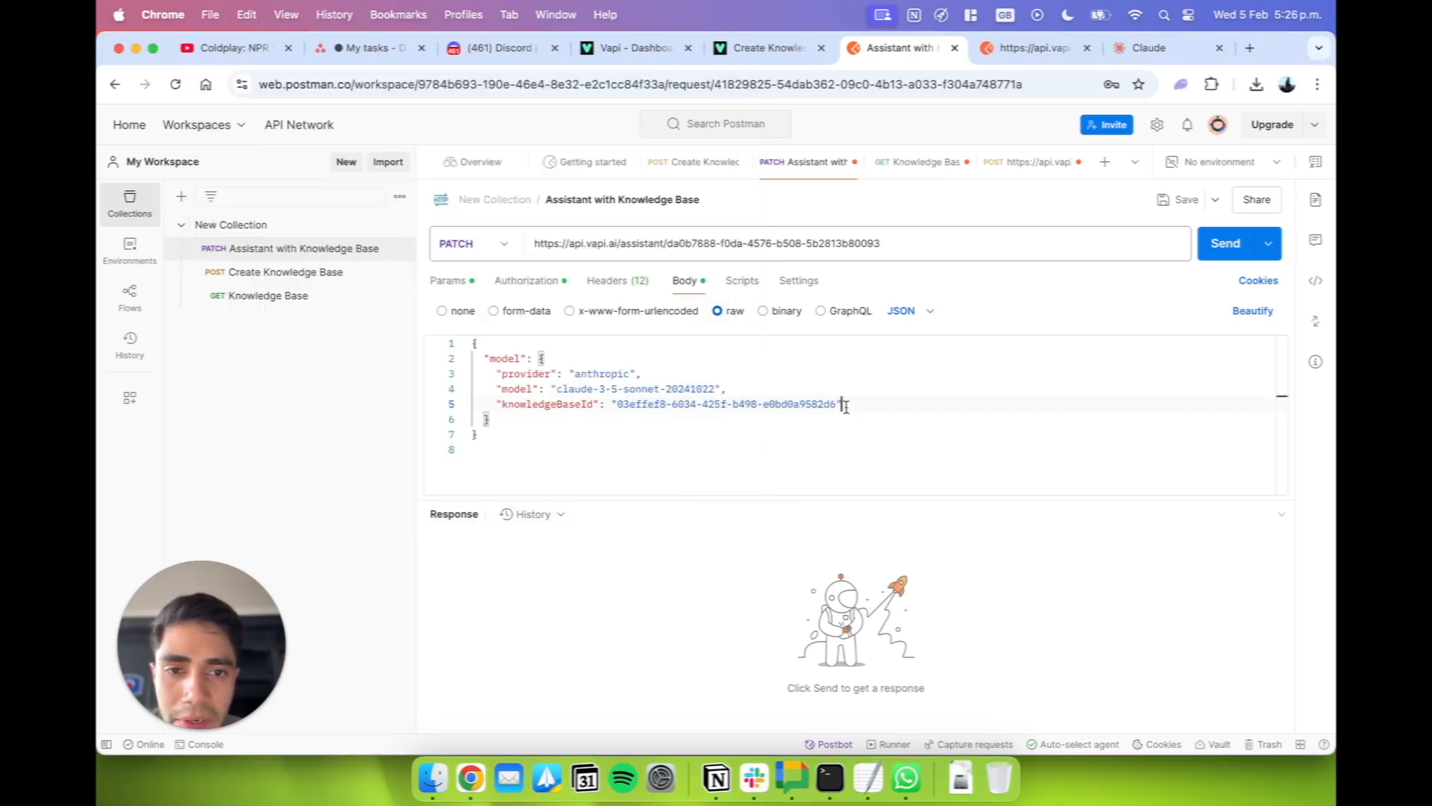
Check the assistant ID in the PATCH URL, then send the request and look through the response body.
{"action": "left_click", "coordinate": [491, 420]}
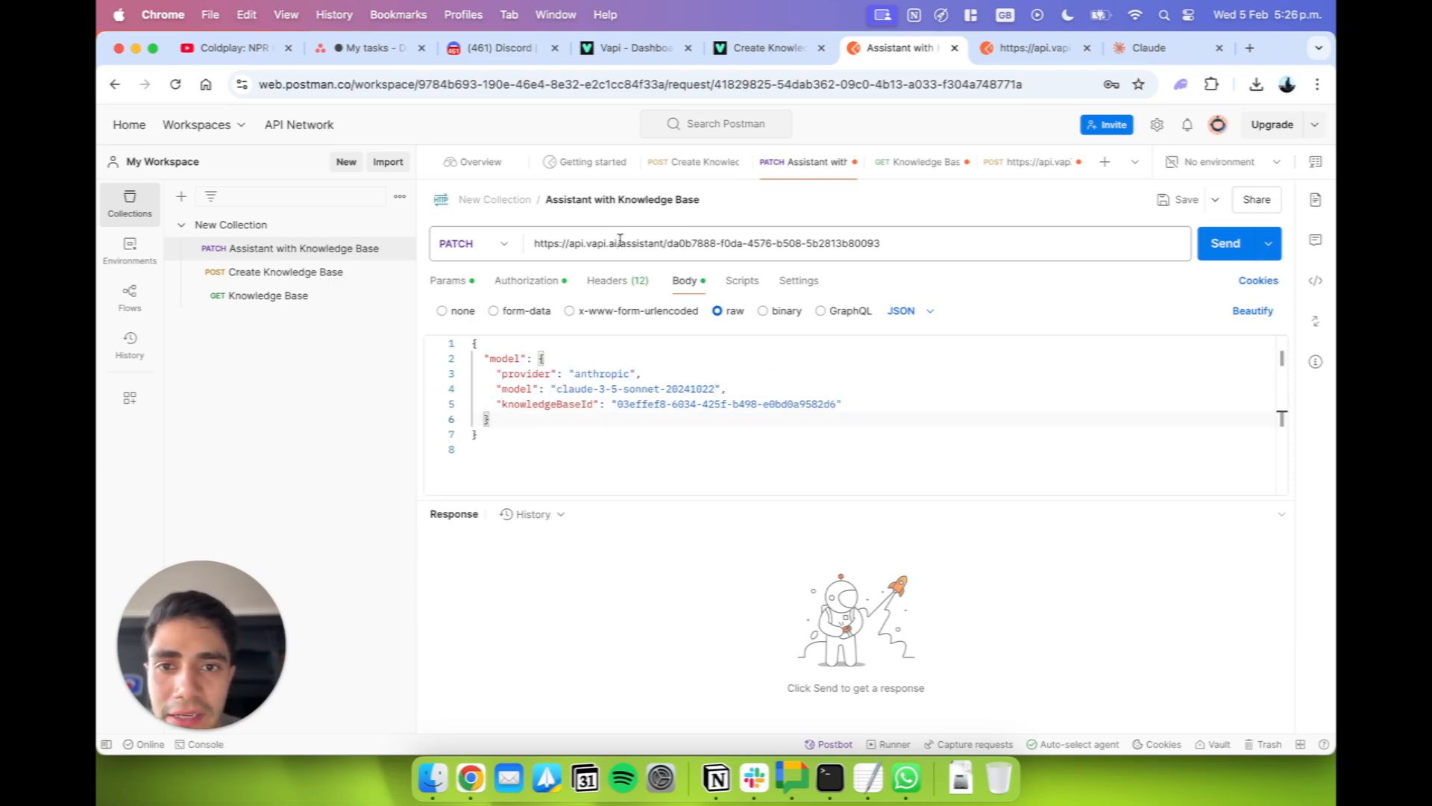
{"action": "left_click_drag", "start_coordinate": [668, 243], "coordinate": [907, 244]}
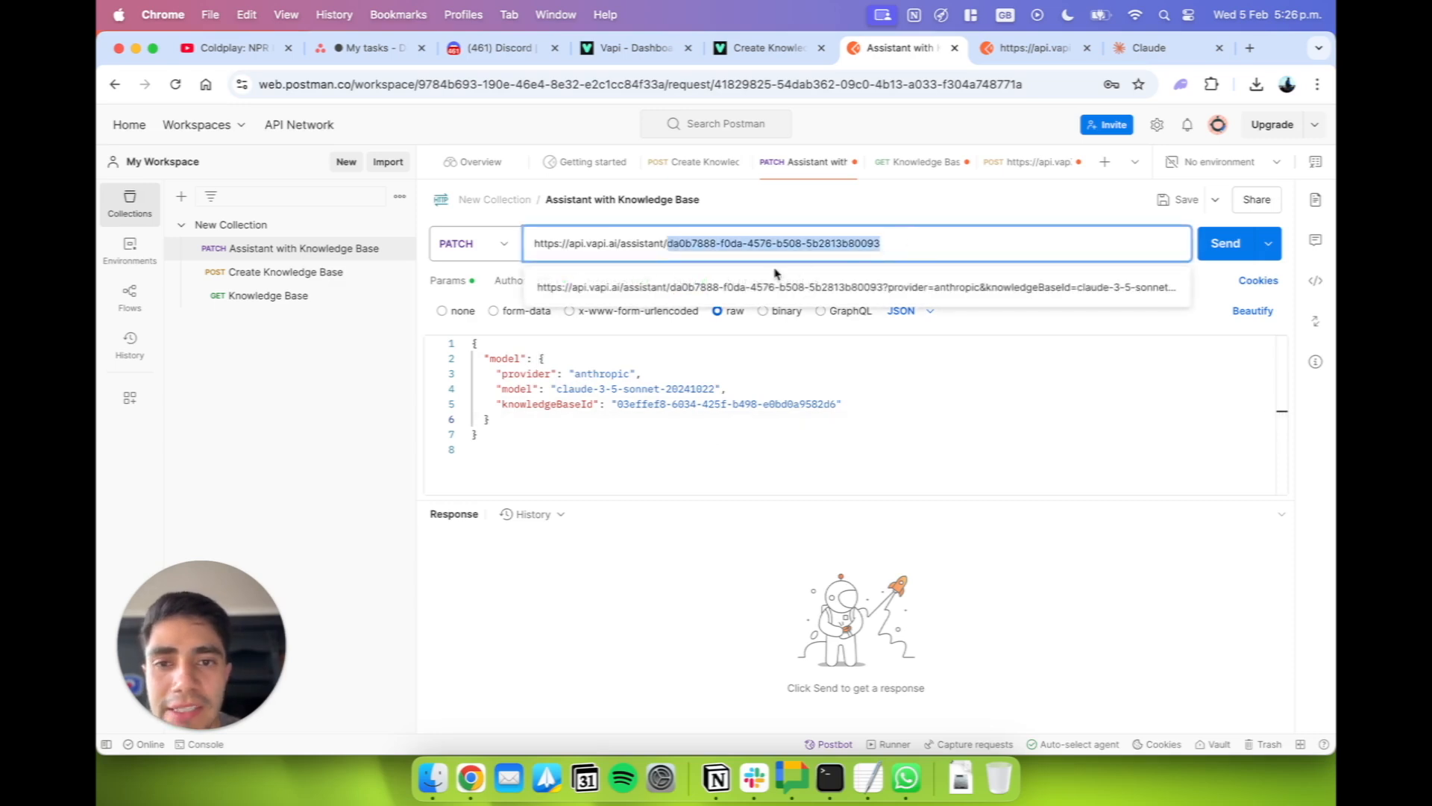
{"action": "left_click", "coordinate": [1057, 218]}
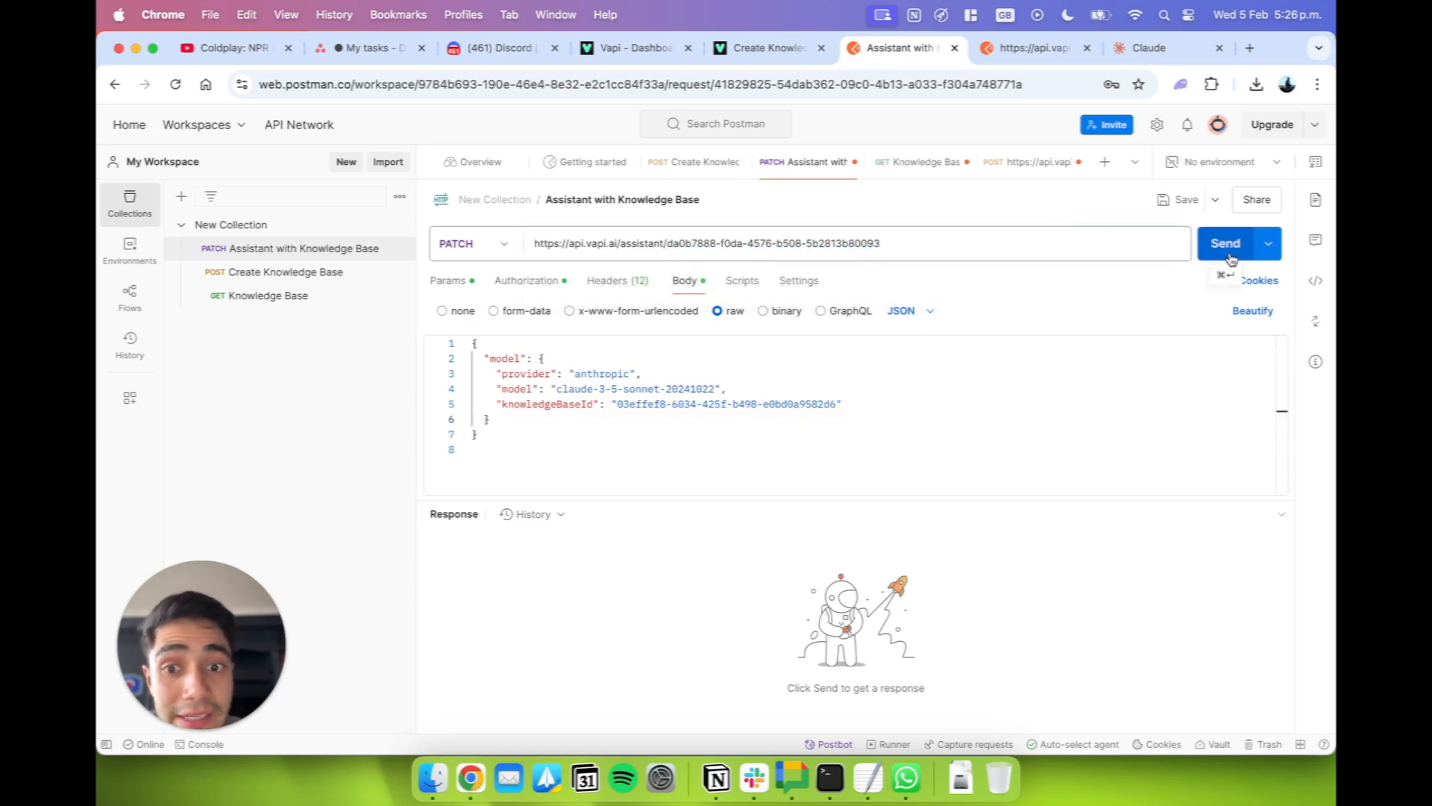
{"action": "left_click", "coordinate": [1226, 244]}
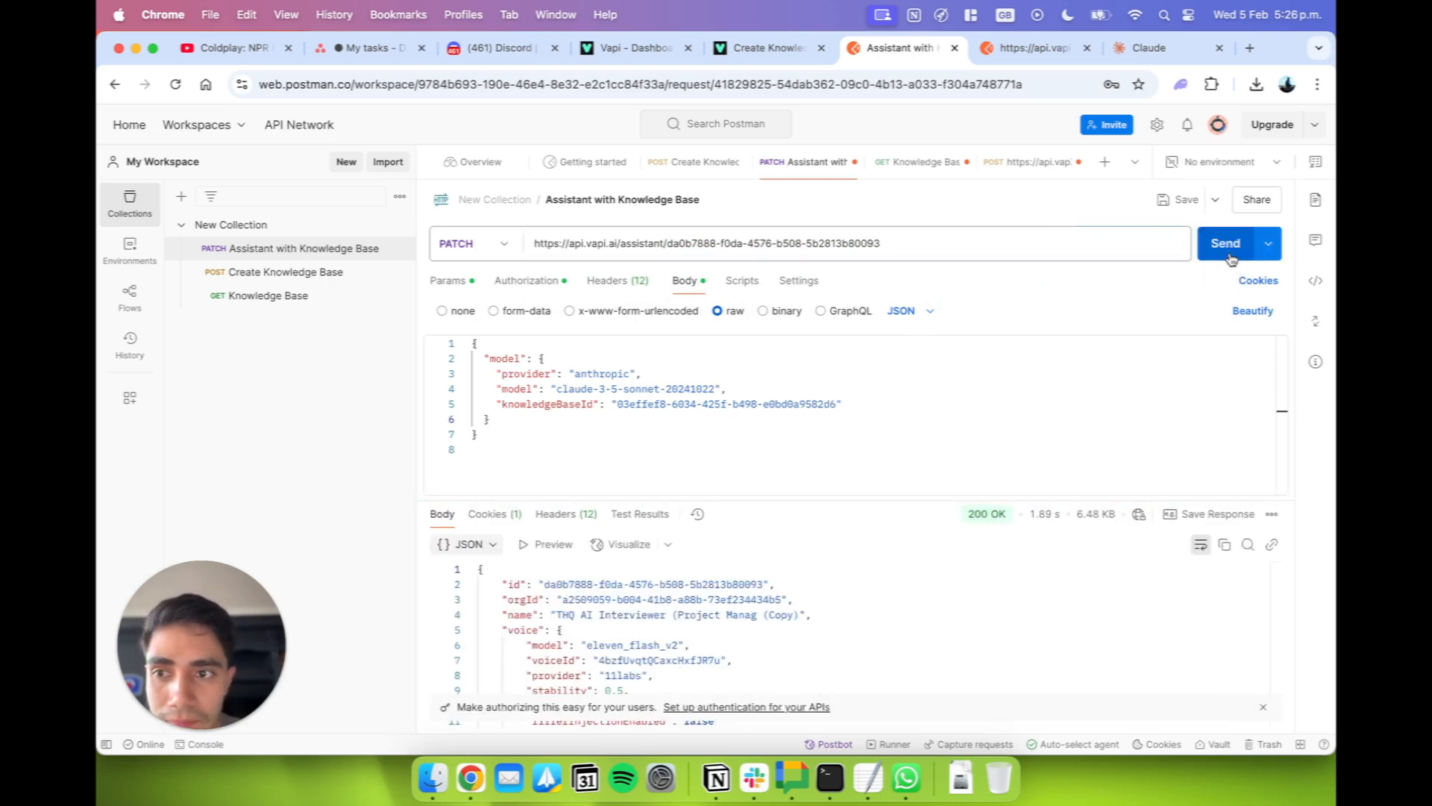
{"action": "scroll", "coordinate": [851, 620], "scroll_direction": "down", "scroll_amount": 3}
{"action": "scroll", "coordinate": [851, 620], "scroll_direction": "up", "scroll_amount": 3}
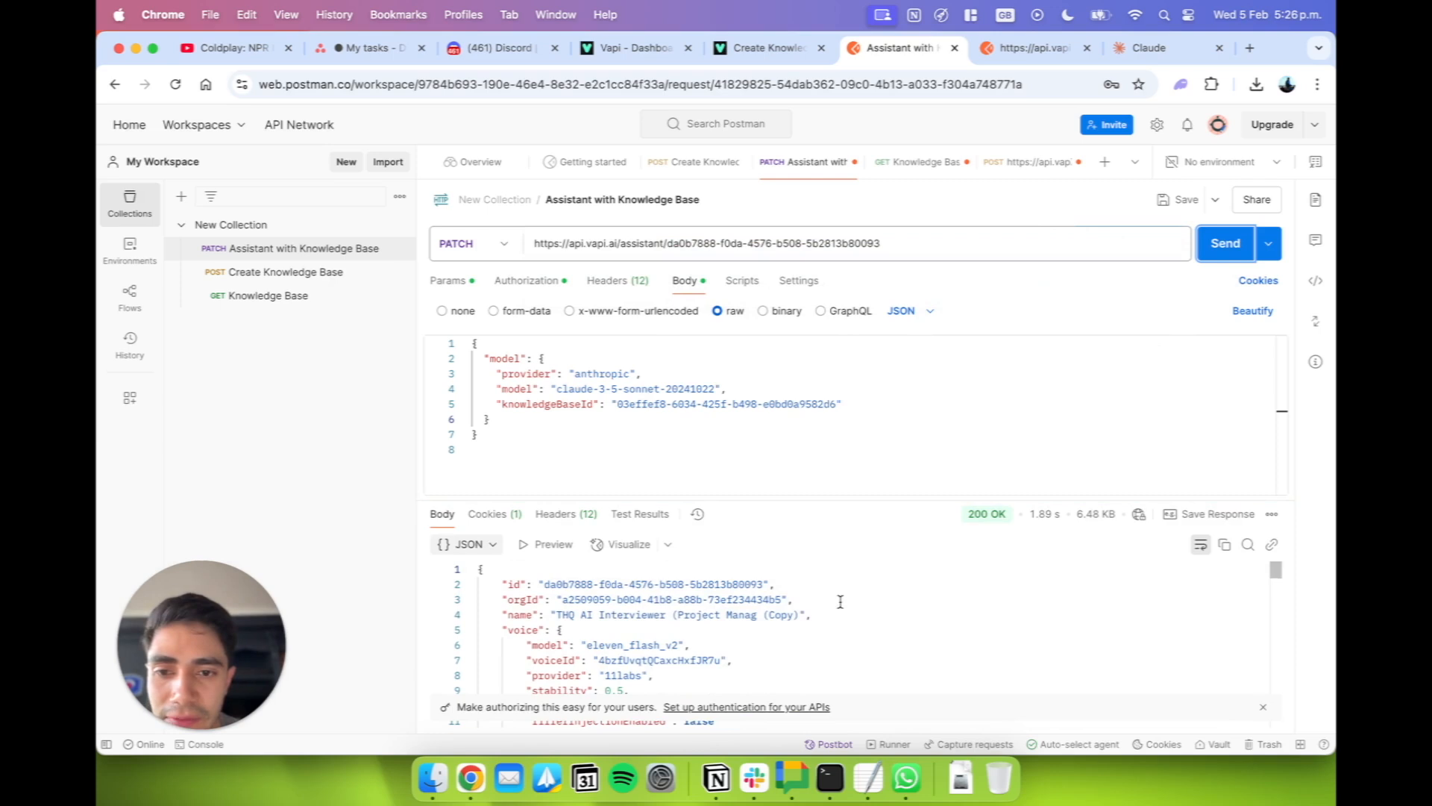
{"action": "scroll", "coordinate": [738, 625], "scroll_direction": "down", "scroll_amount": 3}
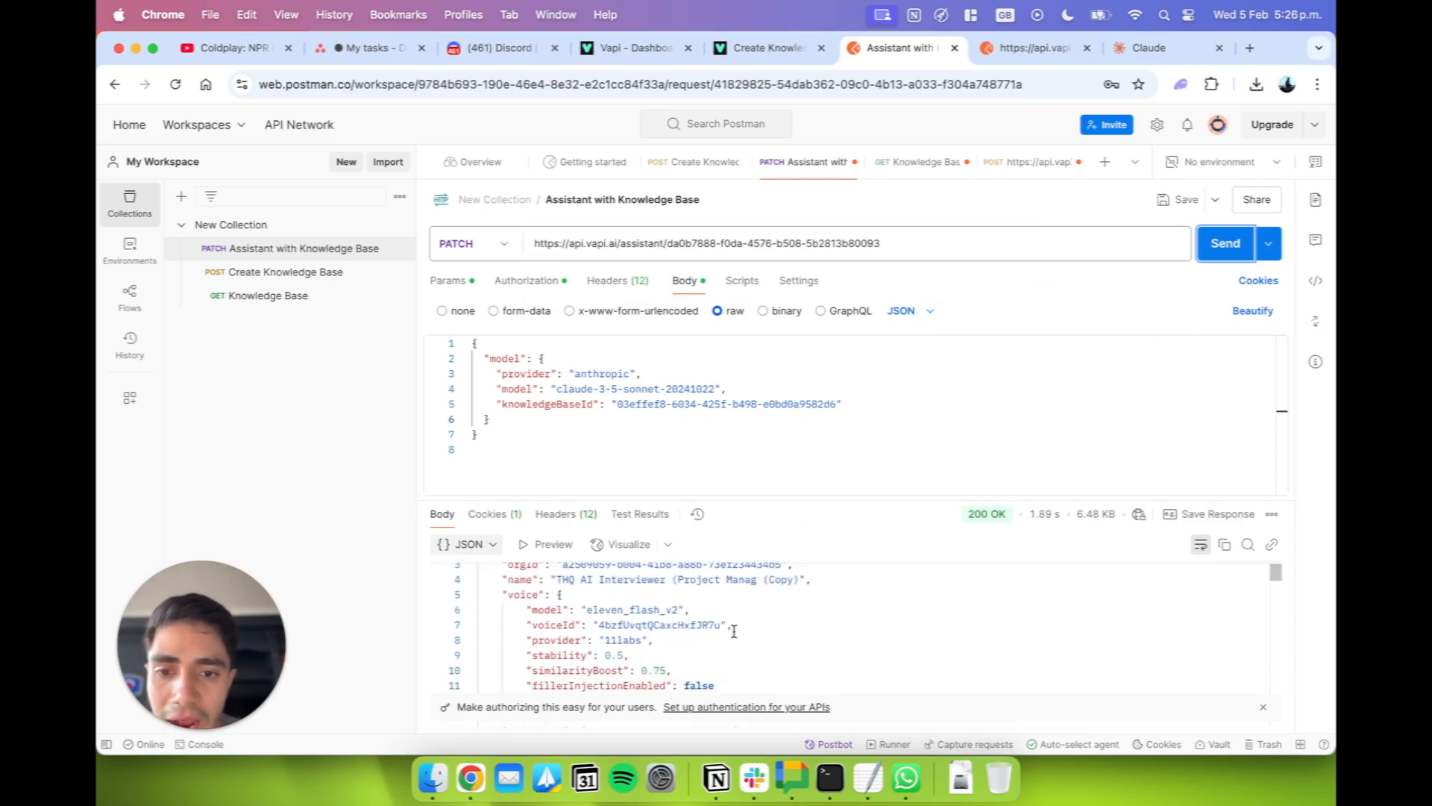
{"action": "scroll", "coordinate": [734, 632], "scroll_direction": "up", "scroll_amount": 2}
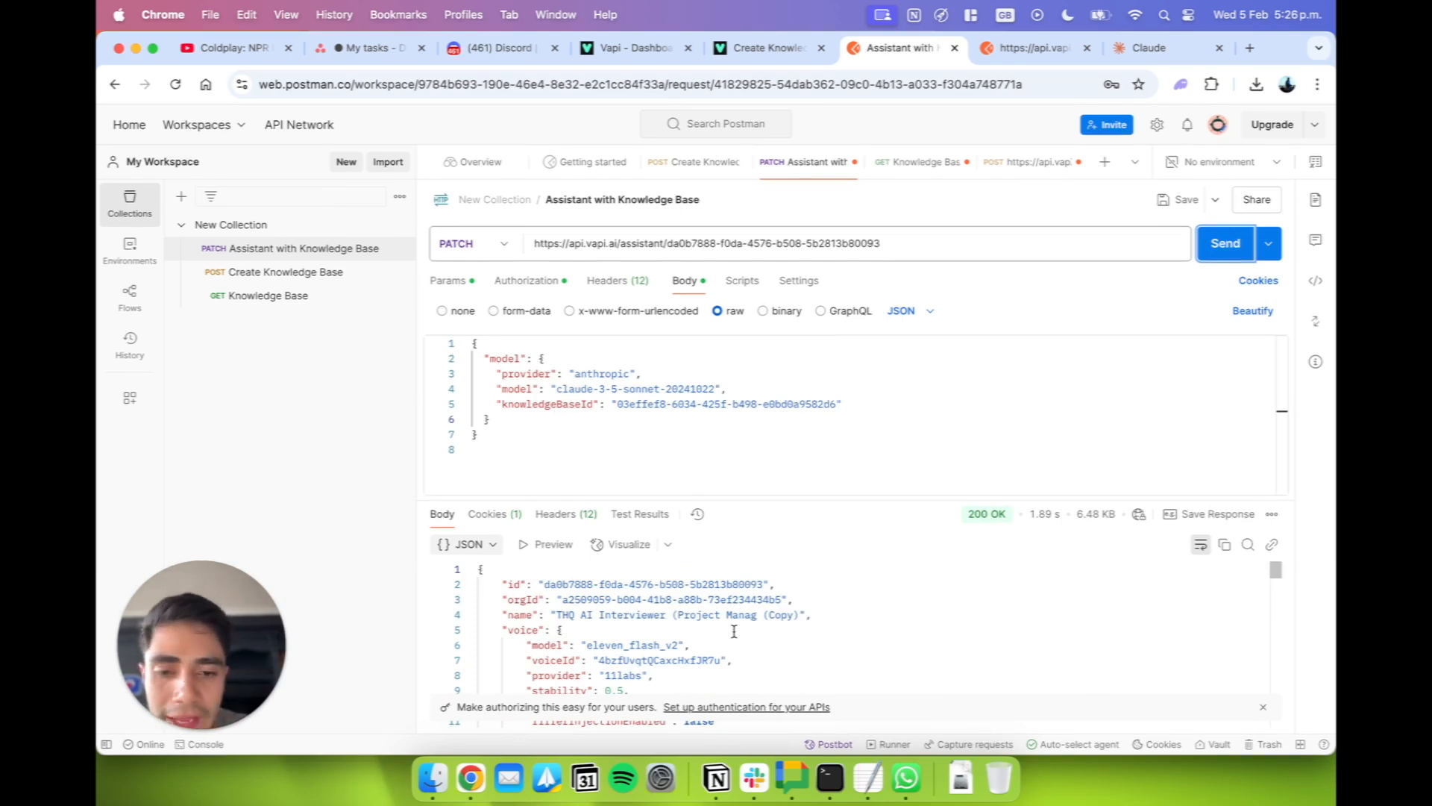
Set the request body's "provider" to "openai", keeping the Claude model, and resend the PATCH request to provoke an error.
{"action": "left_click", "coordinate": [873, 796]}
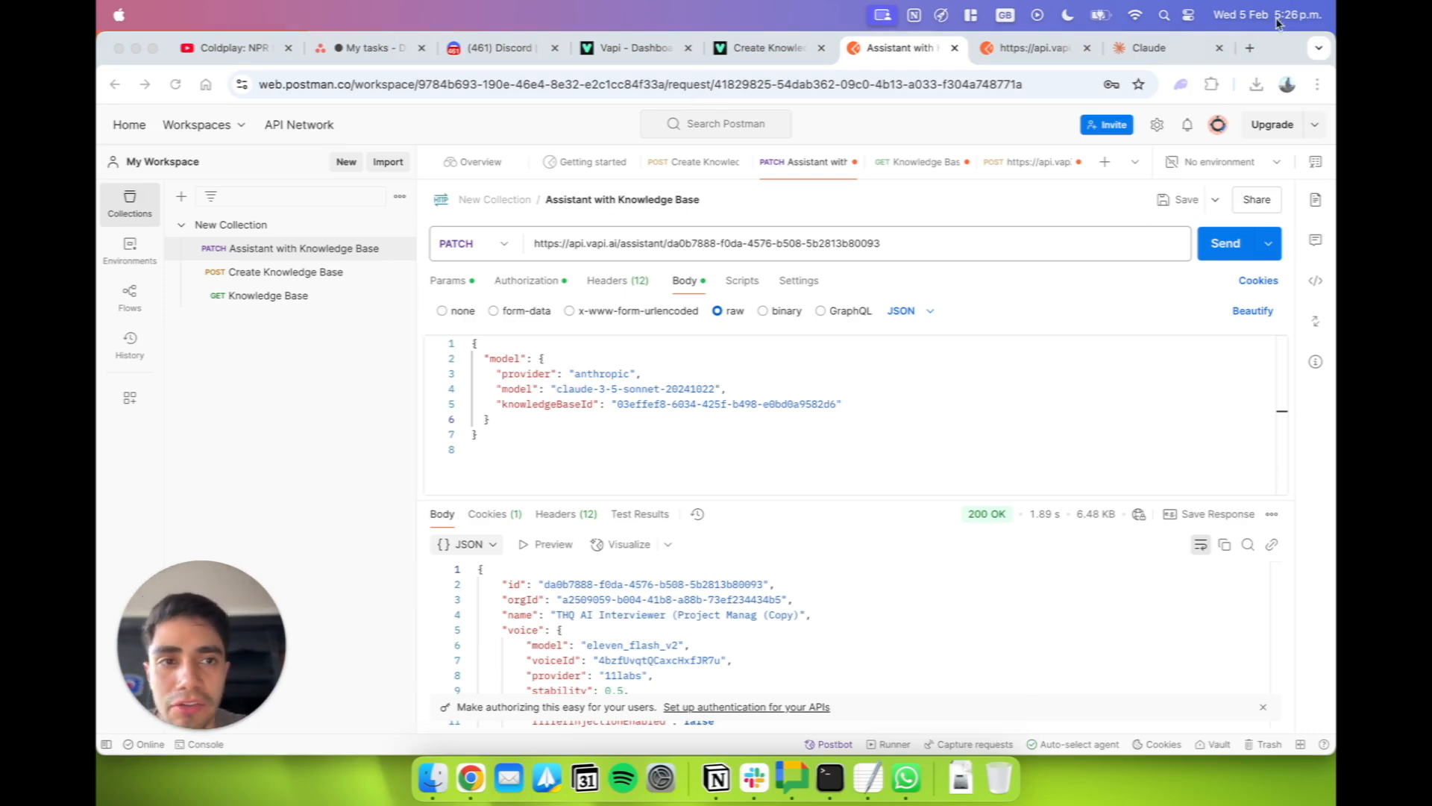
{"action": "left_click", "coordinate": [715, 479]}
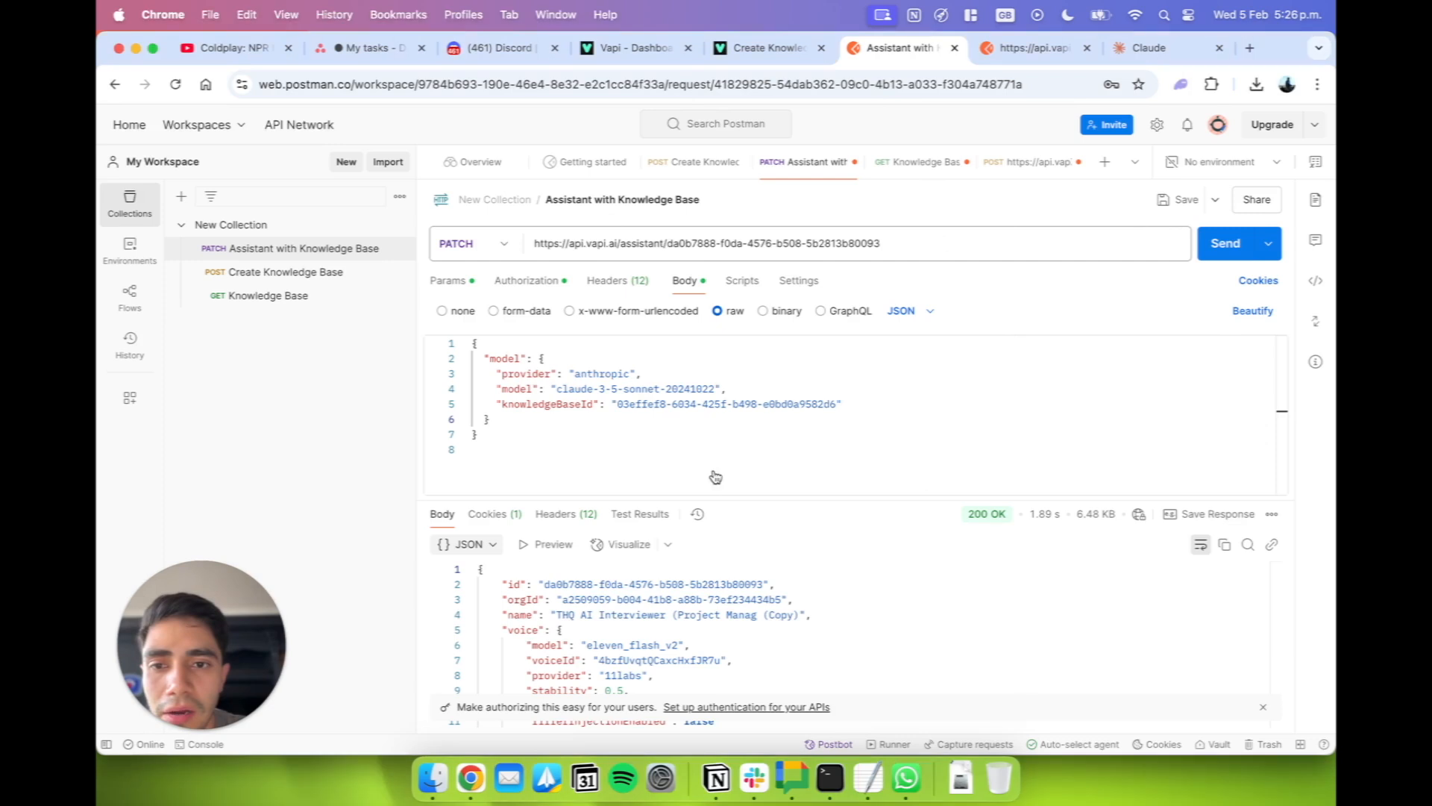
{"action": "left_click_drag", "start_coordinate": [484, 435], "coordinate": [456, 323]}
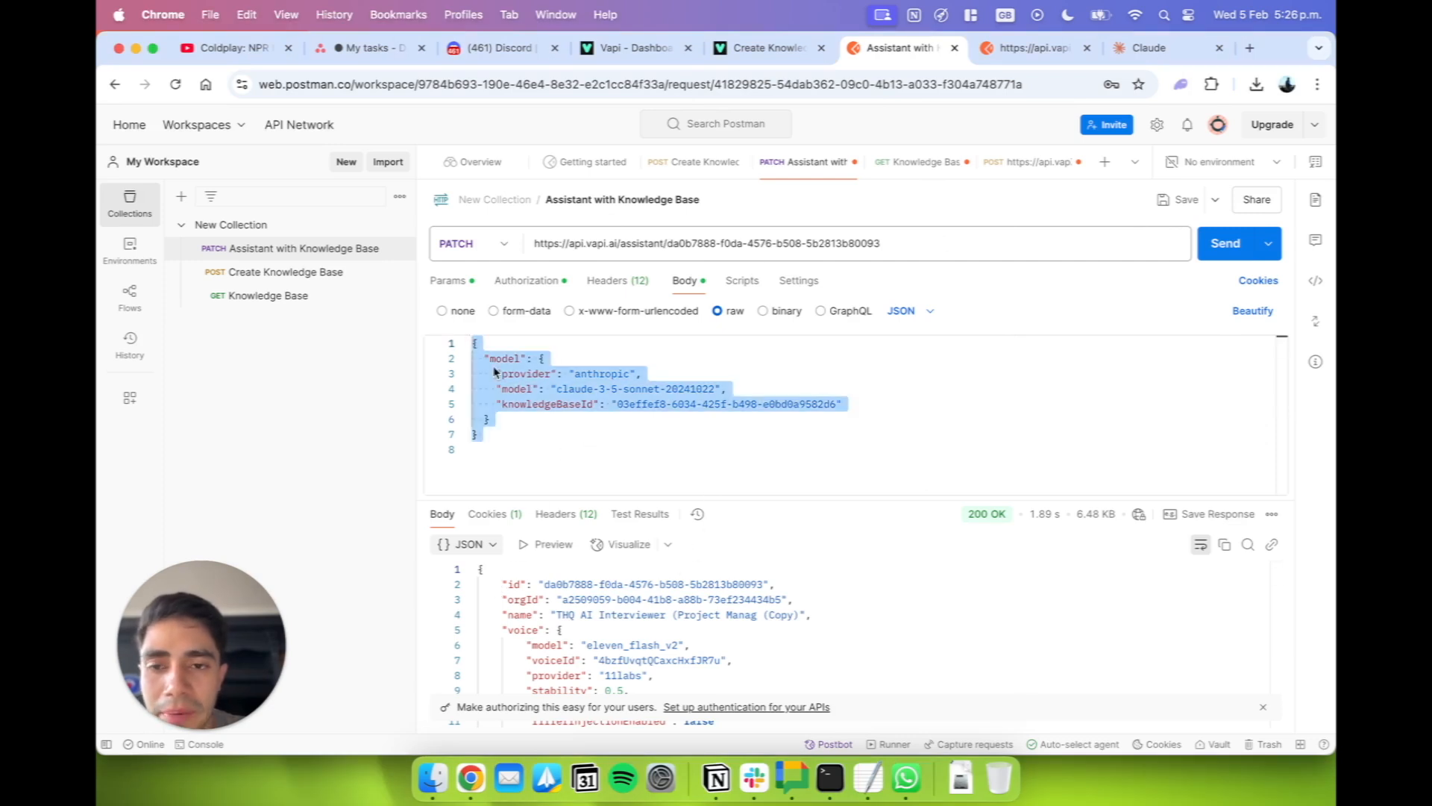
{"action": "double_click", "coordinate": [604, 371]}
{"action": "type", "text": "opena"}
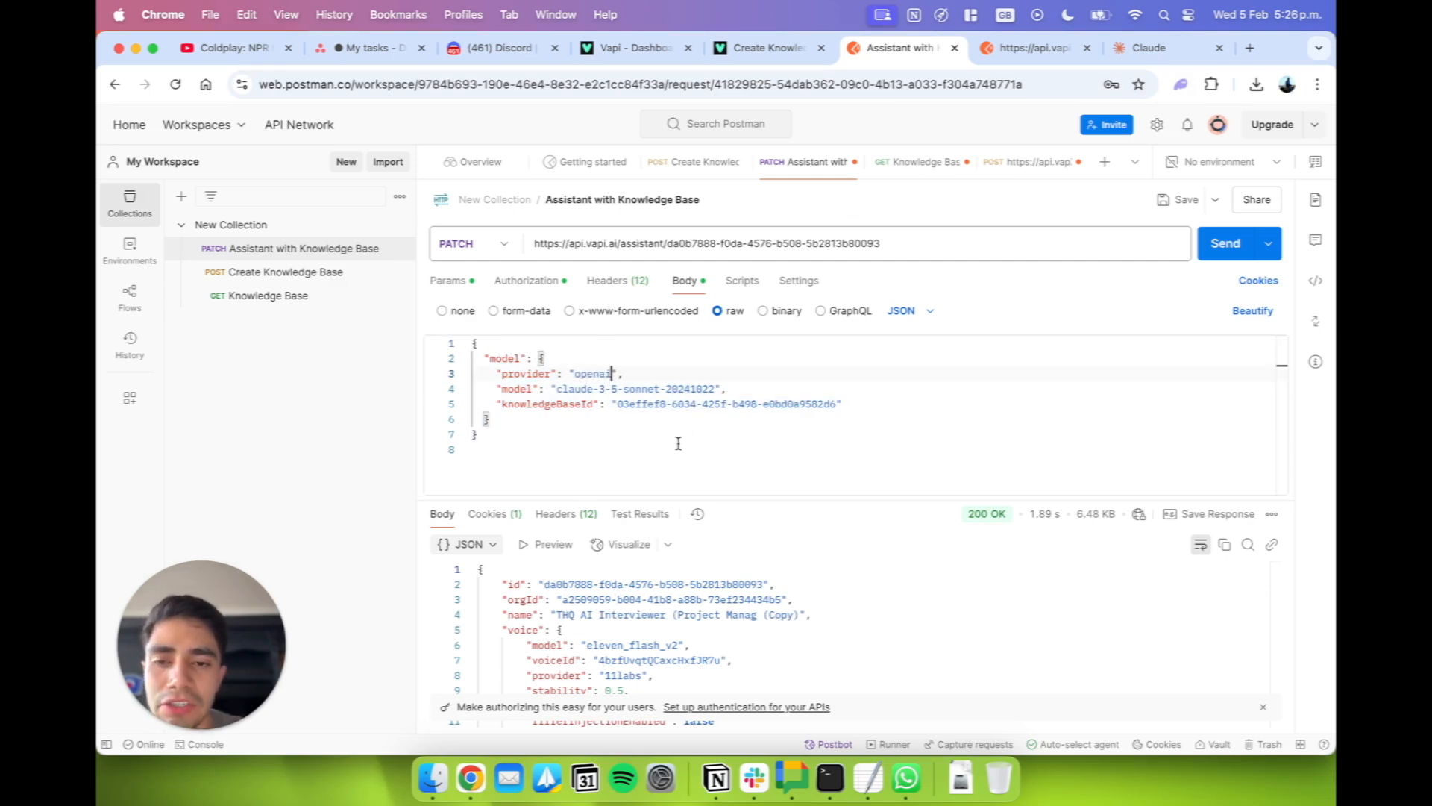
{"action": "key", "text": "super+a"}
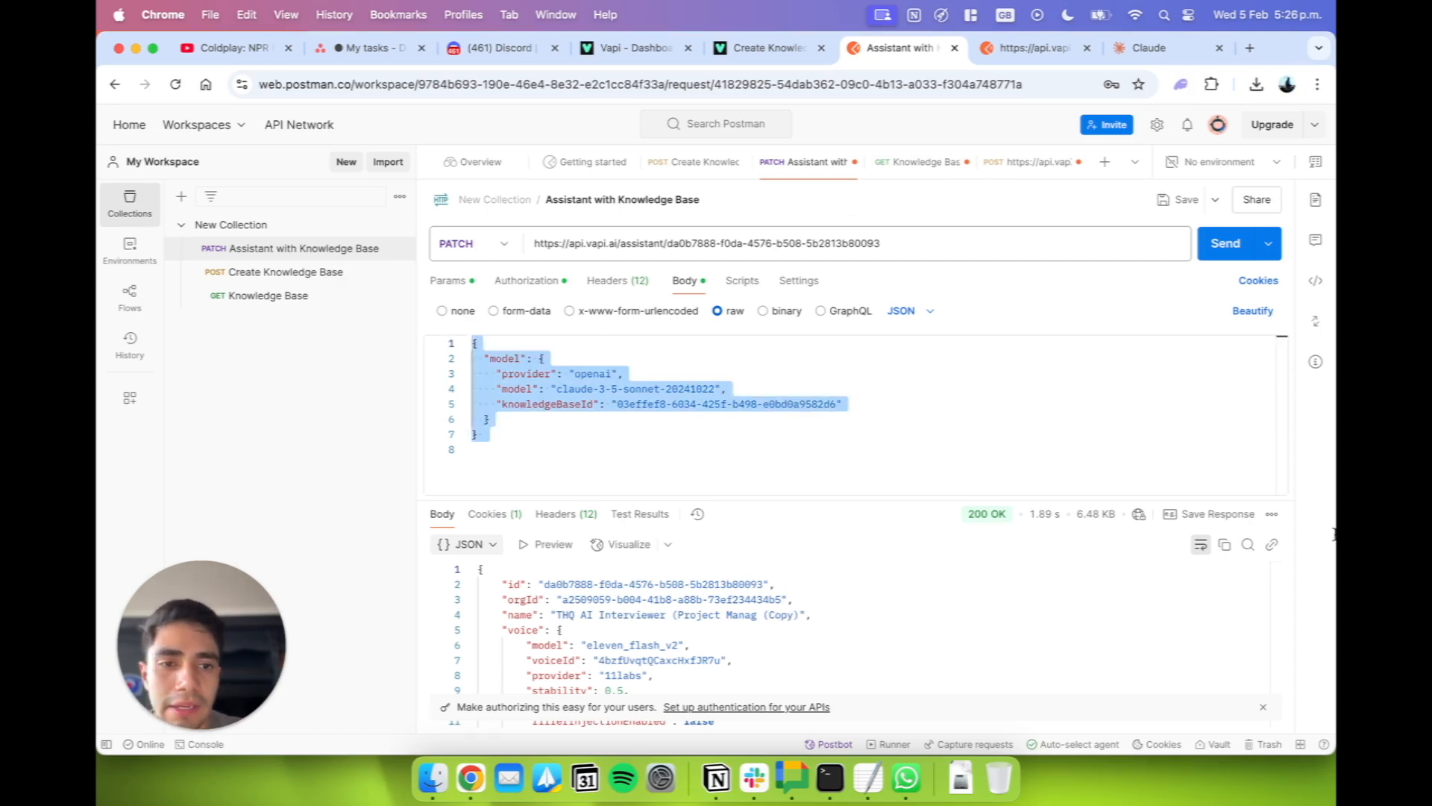
{"action": "key", "text": "super+c"}
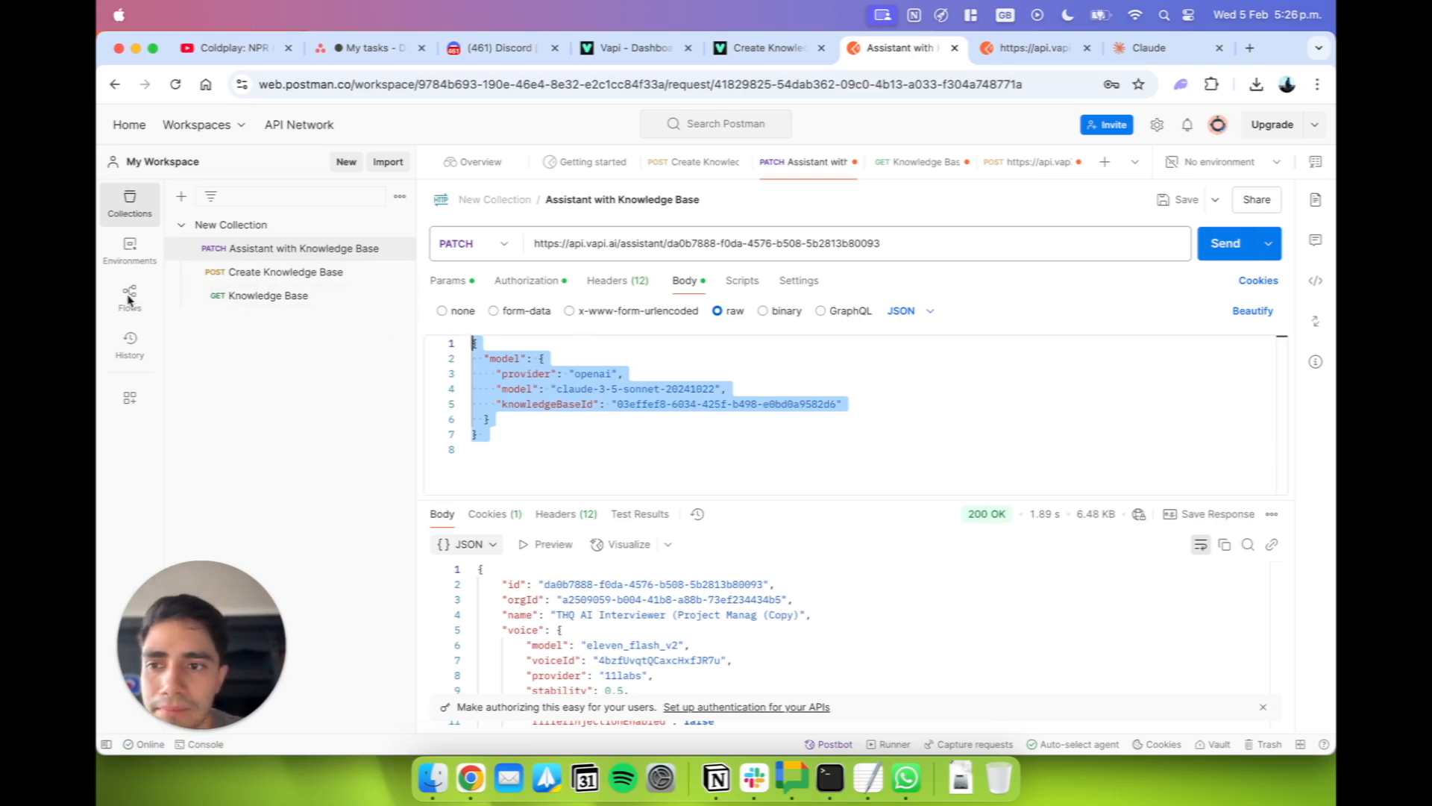
{"action": "left_click", "coordinate": [1221, 255]}
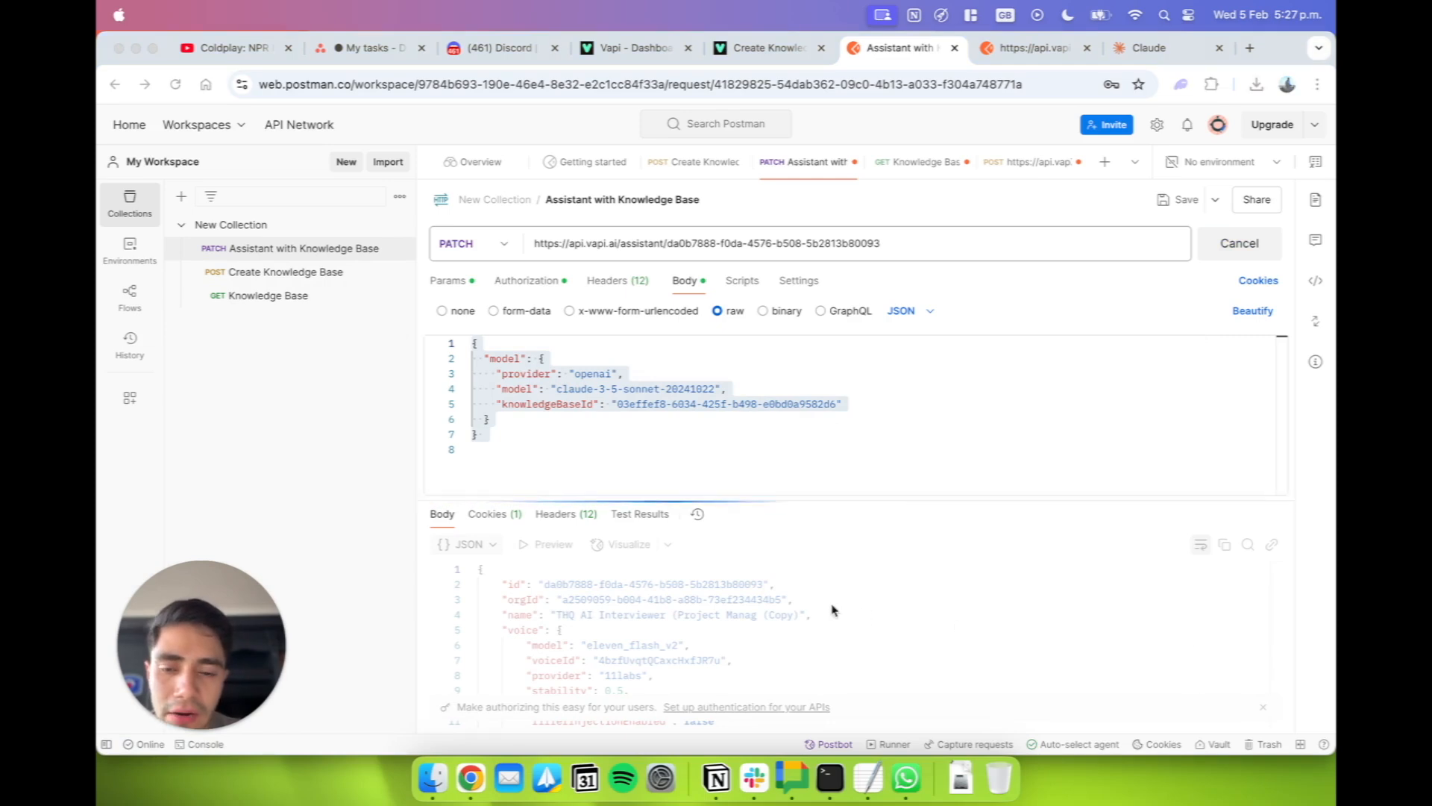
Copy the JSON error message from the response body and switch to Claude.
{"action": "left_click", "coordinate": [643, 698]}
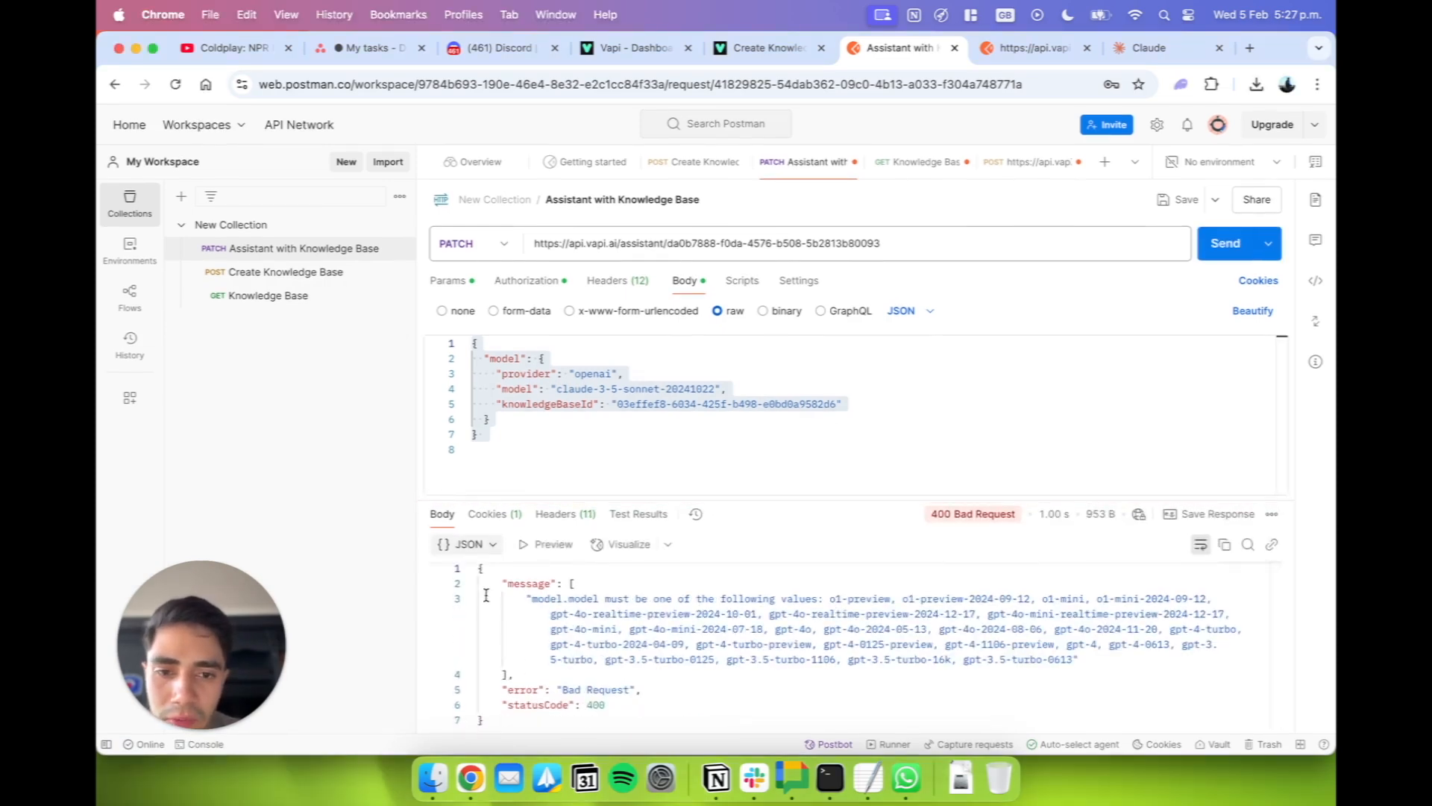
{"action": "left_click_drag", "start_coordinate": [834, 598], "coordinate": [858, 667]}
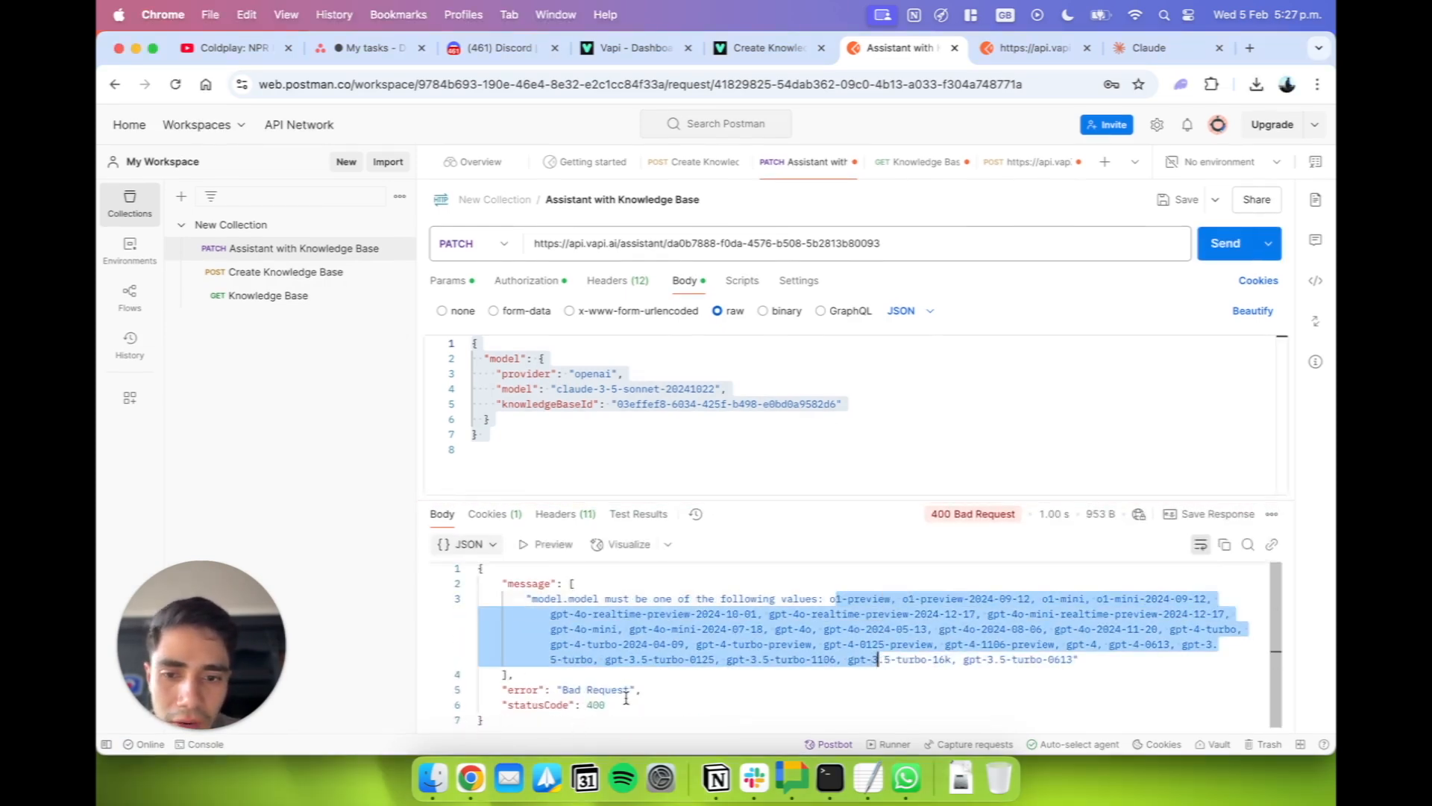
{"action": "left_click_drag", "start_coordinate": [606, 705], "coordinate": [406, 562]}
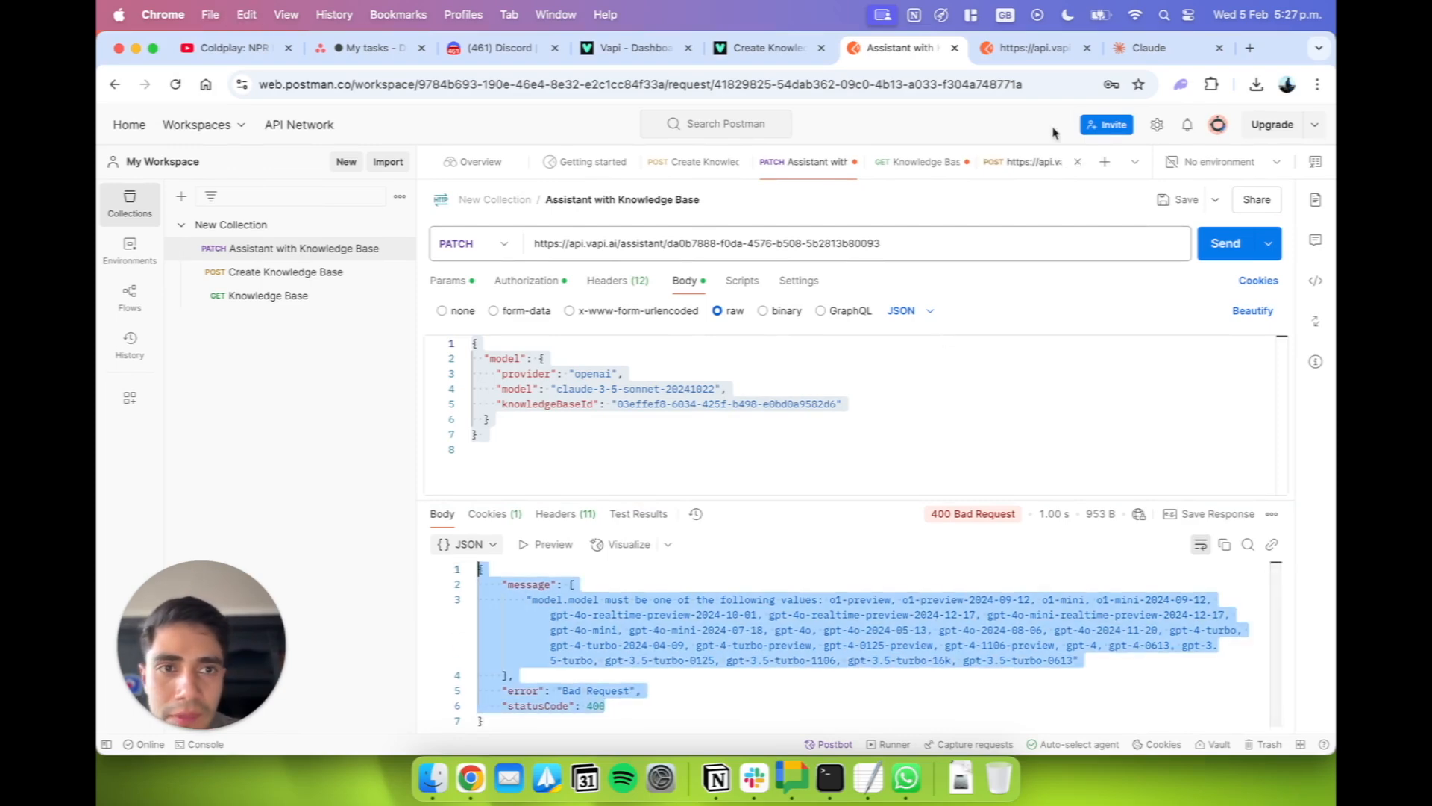
{"action": "key", "text": "ctrl+Tab"}
{"action": "key", "text": "ctrl+Tab"}
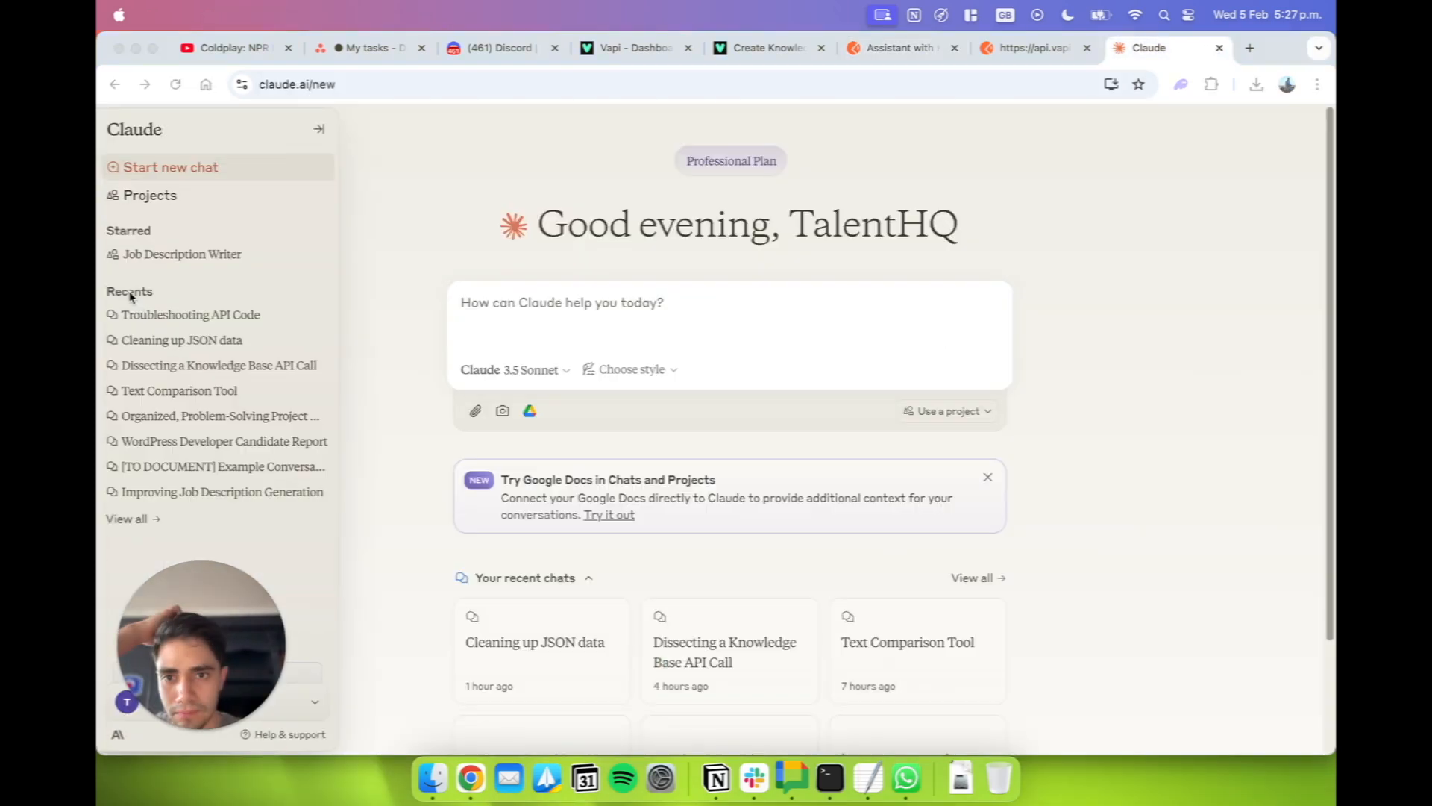
Start a Claude prompt with "Help me understand this API Error:" and paste the copied error message below it.
{"action": "left_click", "coordinate": [546, 309]}
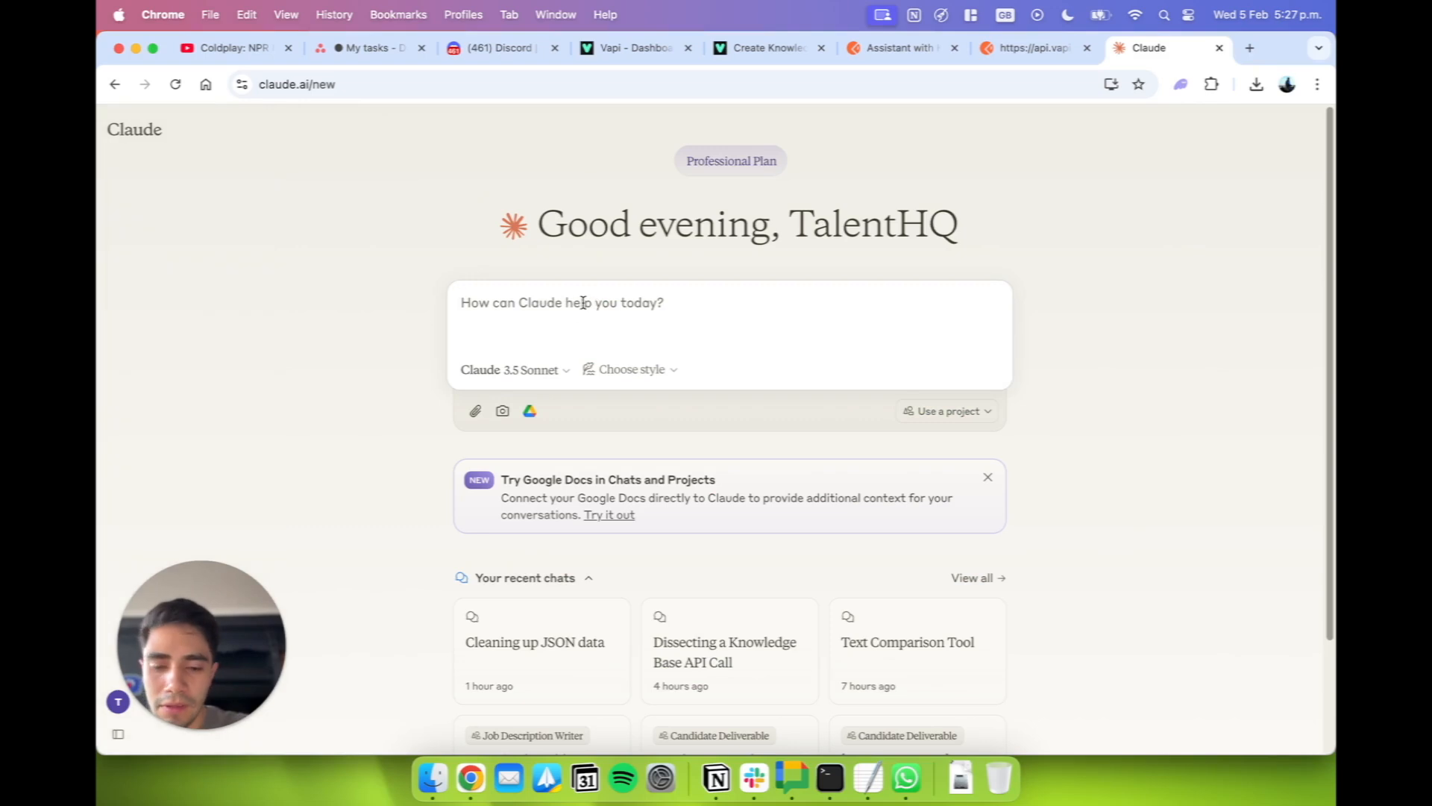
{"action": "type", "text": "Help me "}
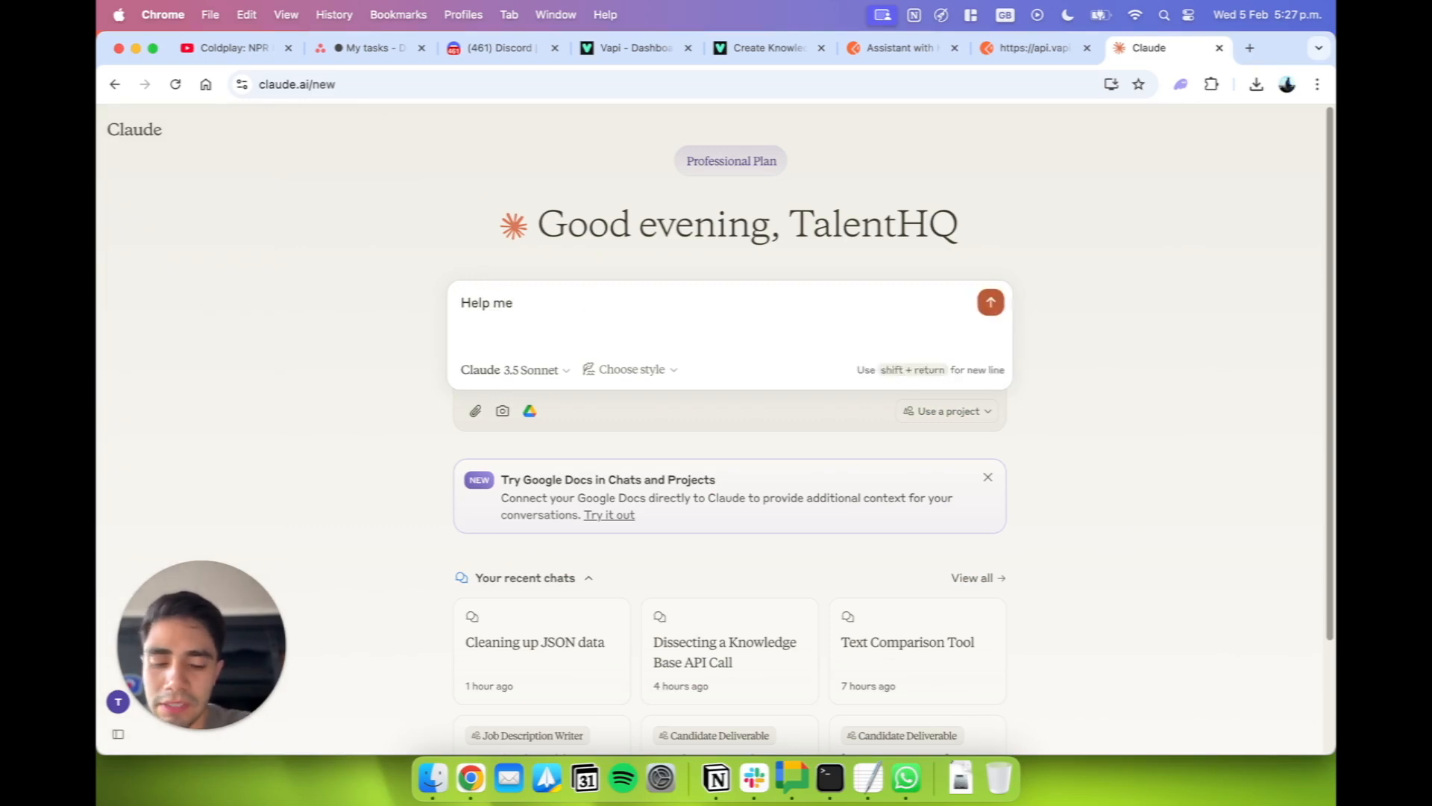
{"action": "type", "text": "understand this API"}
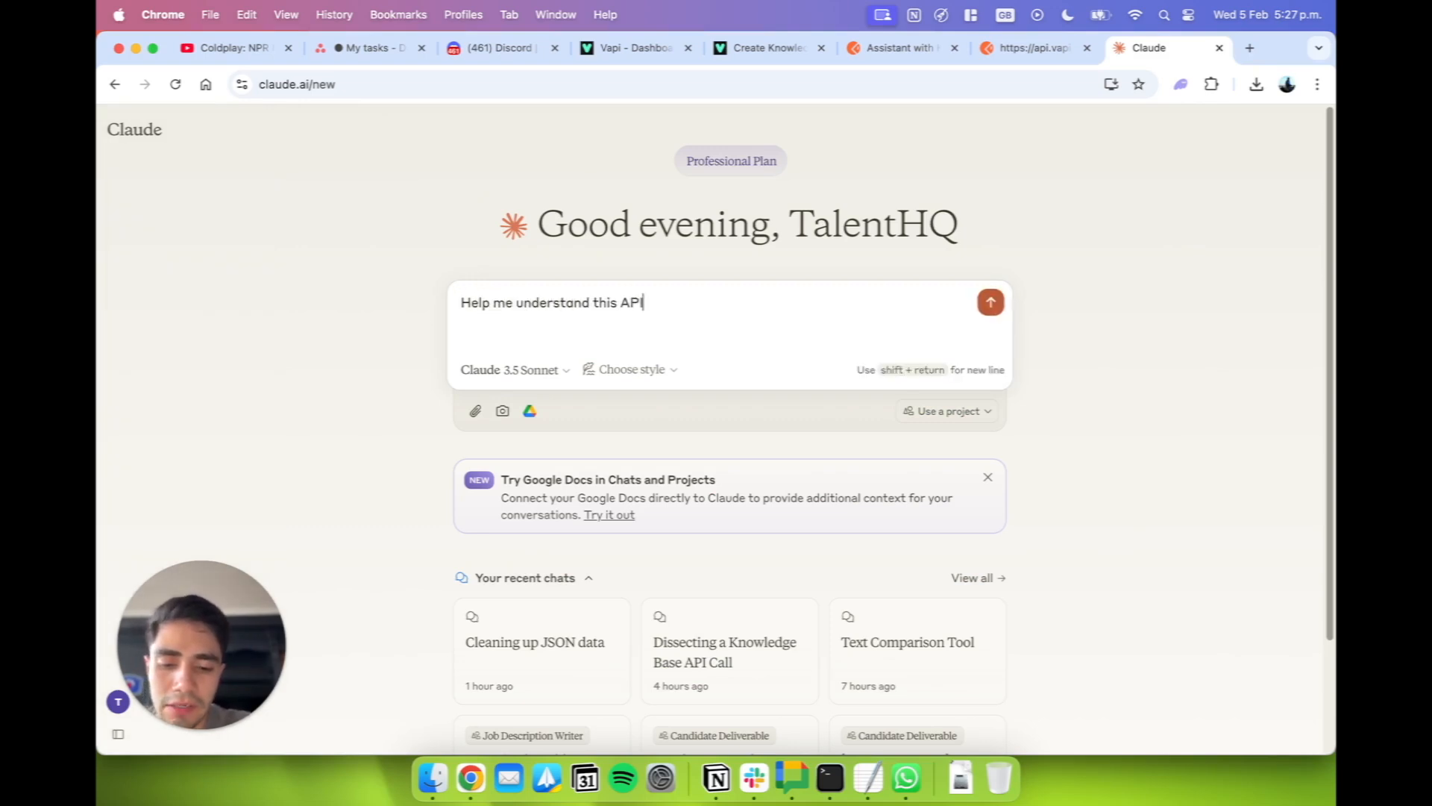
{"action": "type", "text": " Ero"}
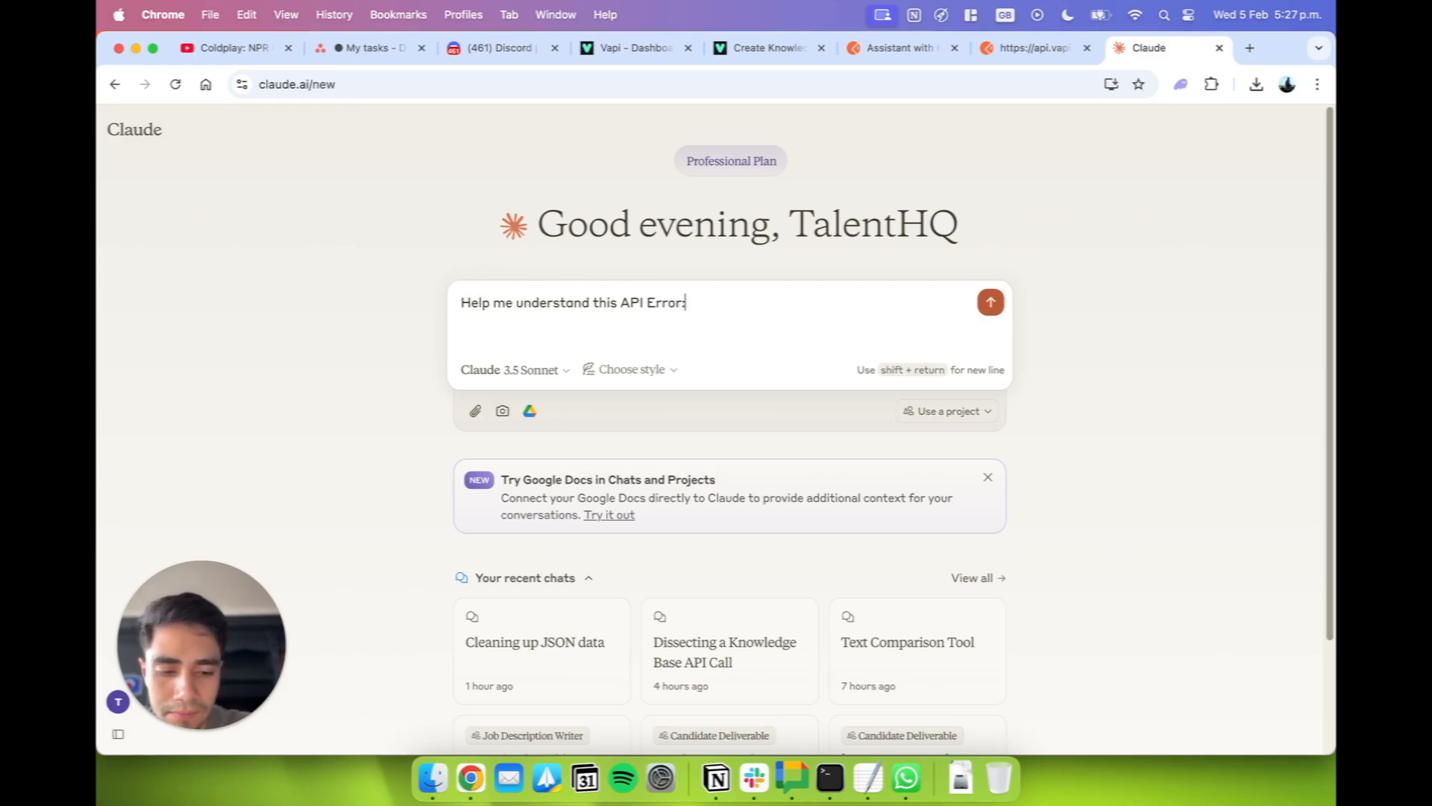
{"action": "key", "text": "shift+Return"}
{"action": "key", "text": "shift+Return"}
{"action": "type", "text": "{   \"message\": [     \"model.model must be one of the following values: o1-preview, o1-preview-2024-09-12, o1-mini, o1-mini-2024-09-12, gpt-4o-realtime-preview-2024-10-01, gpt-4o-realtime-preview-2024-12-17, gpt-4o-mini-realtime-preview-2024-12-17, gpt-4o-mini, gpt-4o-mini-2024-07-18, gpt-4o, gpt-4o-2024-05-13, gpt-4o-2024-08-06, gpt-4o-2024-11-20, gpt-4-turbo, gpt-4-turbo-2024-04-09, gpt-4-turbo-preview, gpt-4-0125-preview, gpt-4-1106-preview, gpt-4, gpt-4-0613, gpt-3.5-turbo, gpt-3.5-turbo-0125, gpt-3.5-turbo-1106, gpt-3.5-turbo-16k, gpt-3.5-turbo-0613\"   ],   \"error\": \"Bad Request\",   \"statusCode\": 400"}
Add the line "This is my API call:" below the pasted error, followed by a blank line.
{"action": "key", "text": "shift+Return"}
{"action": "key", "text": "shift+Return"}
{"action": "type", "text": "This is"}
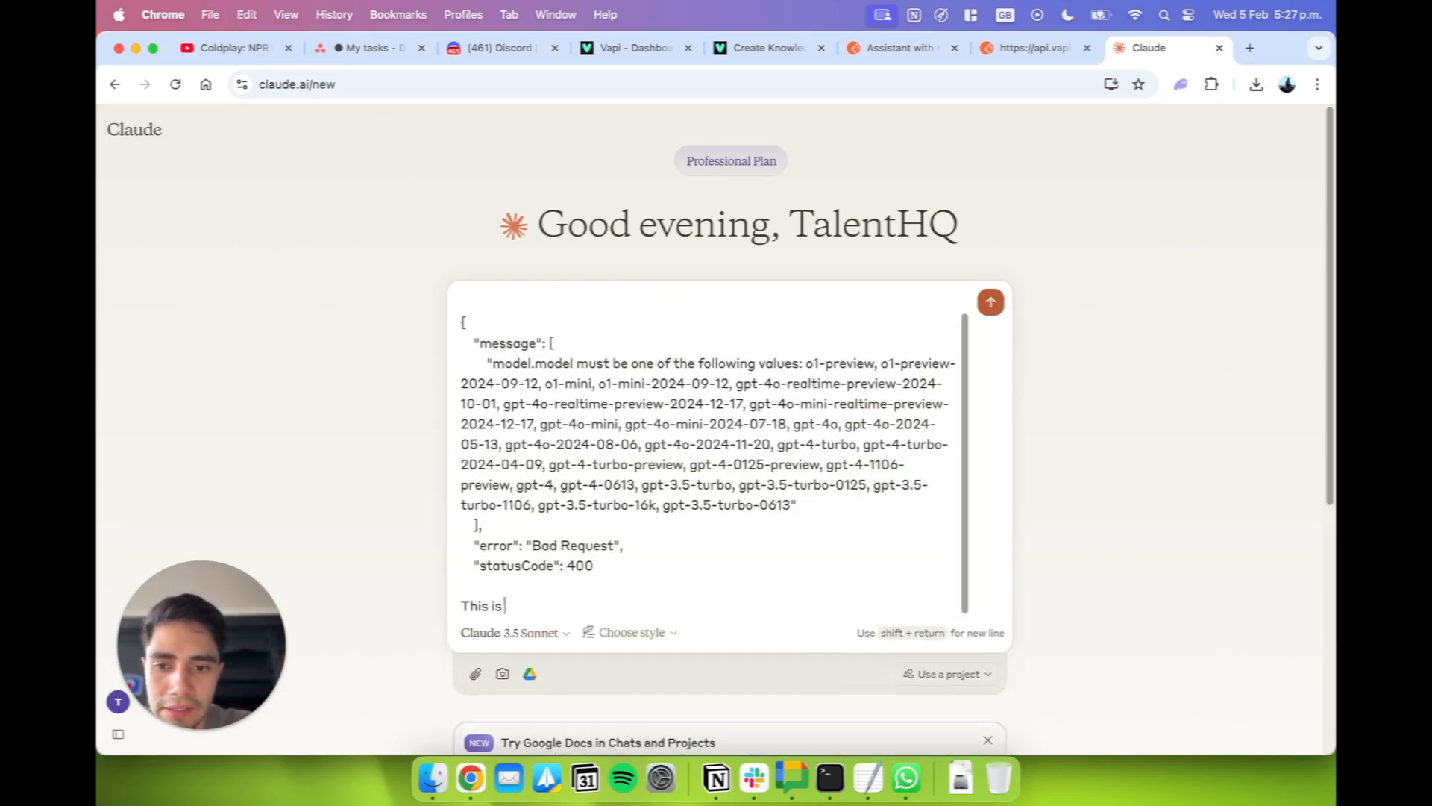
{"action": "type", "text": " my API c"}
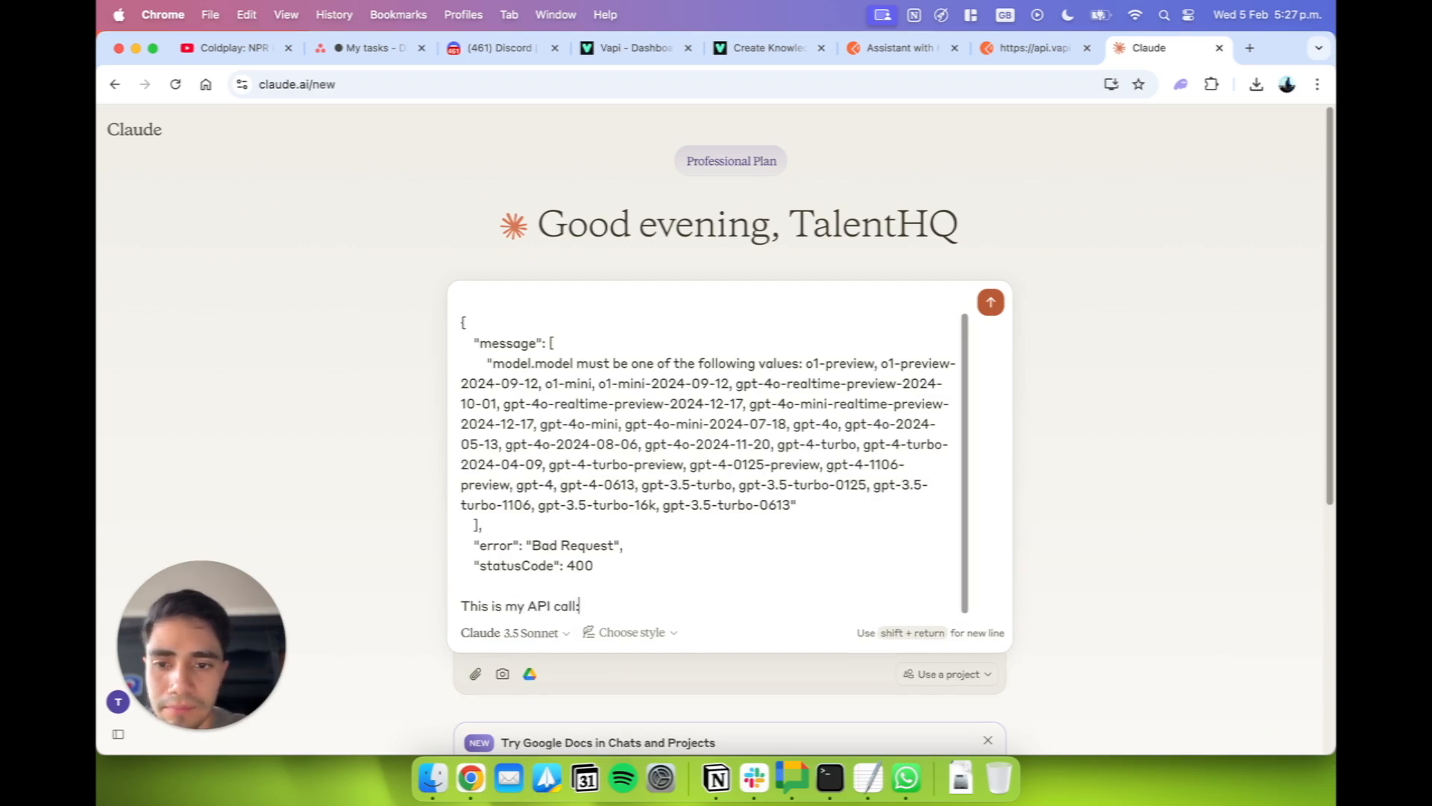
{"action": "type", "text": "all:"}
{"action": "key", "text": "shift+Return"}
{"action": "key", "text": "shift+Return"}
Copy the PATCH request's cURL snippet, including its authorization token header, from Postman into the Claude prompt and submit it.
{"action": "left_click", "coordinate": [899, 49]}
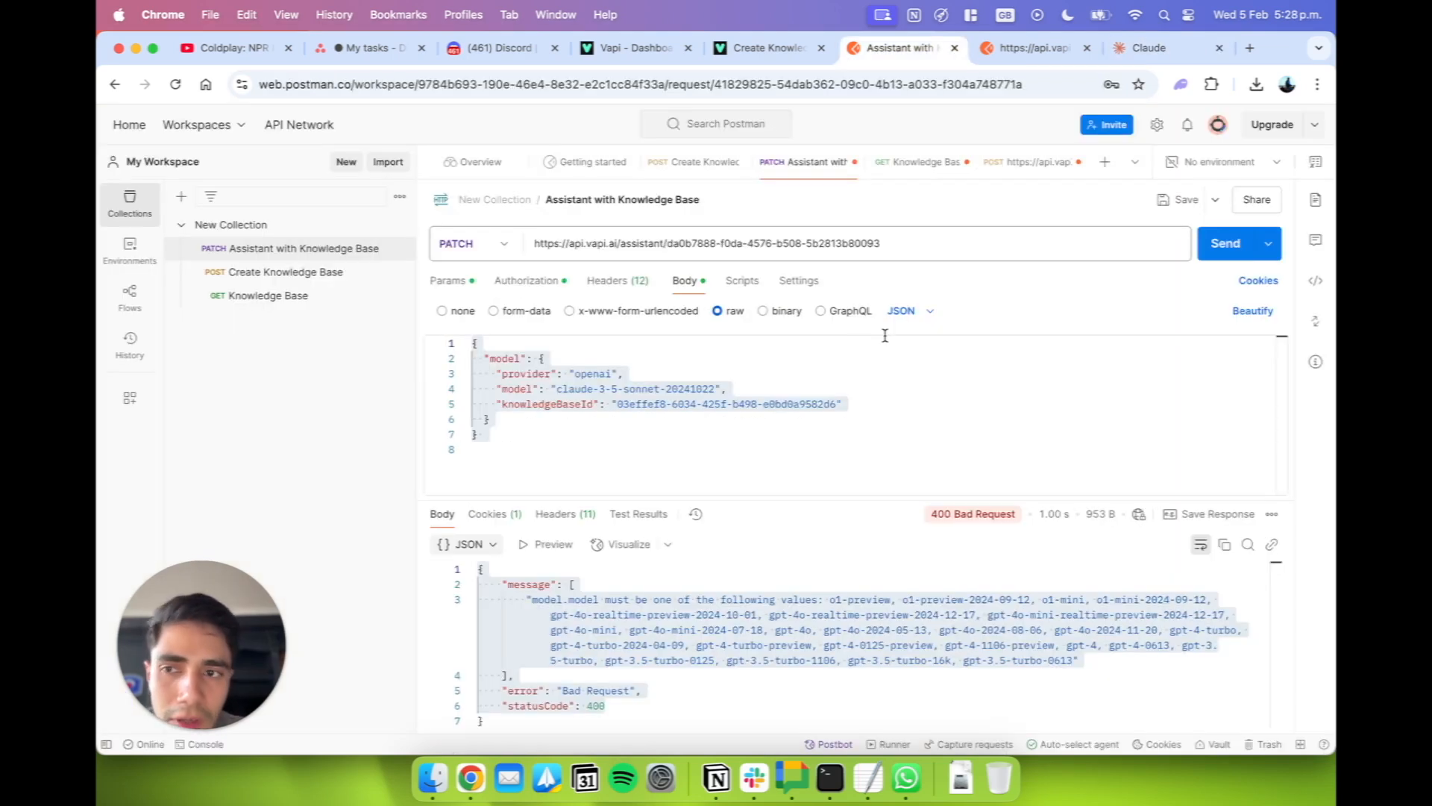
{"action": "left_click", "coordinate": [1315, 282]}
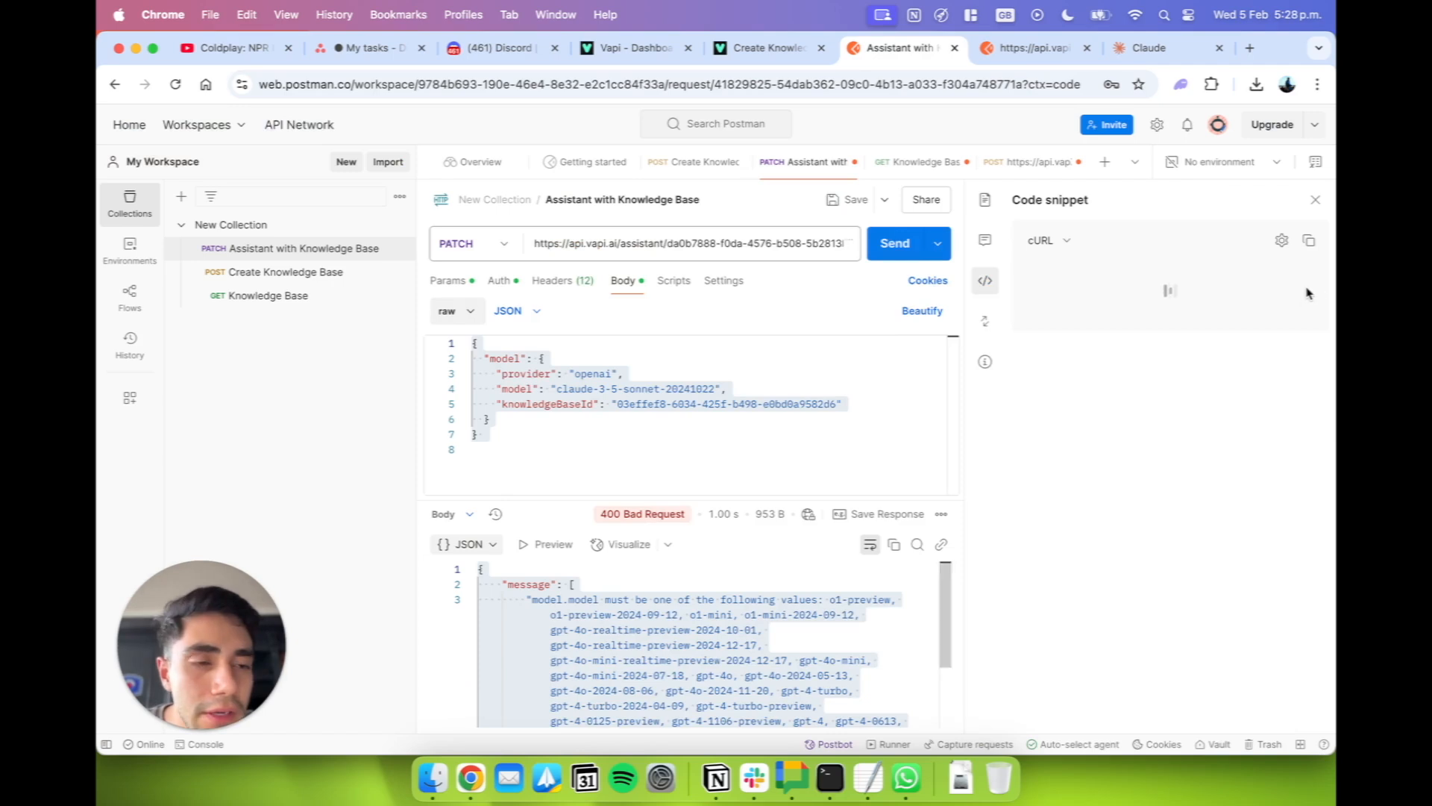
{"action": "left_click", "coordinate": [1309, 240]}
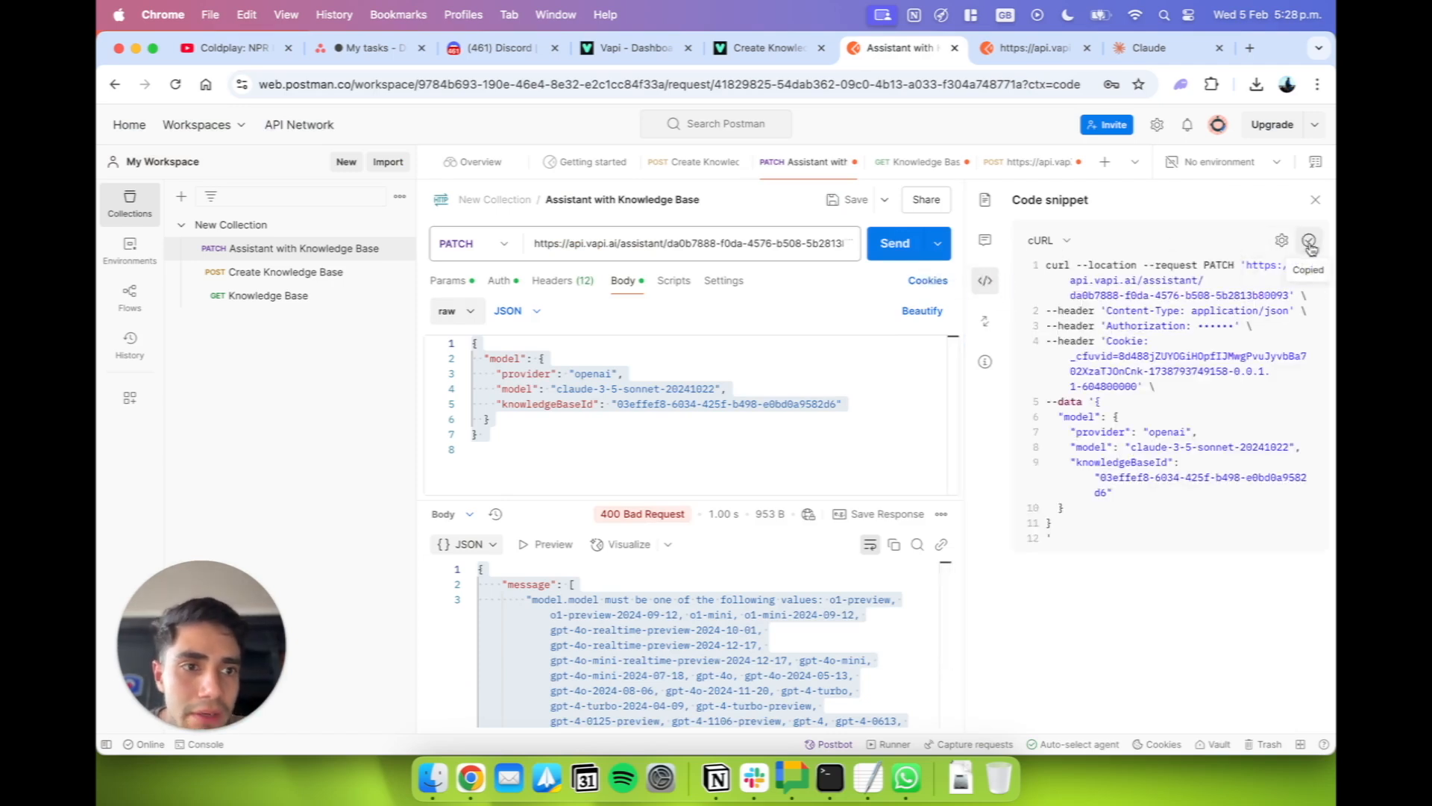
{"action": "left_click", "coordinate": [1145, 48]}
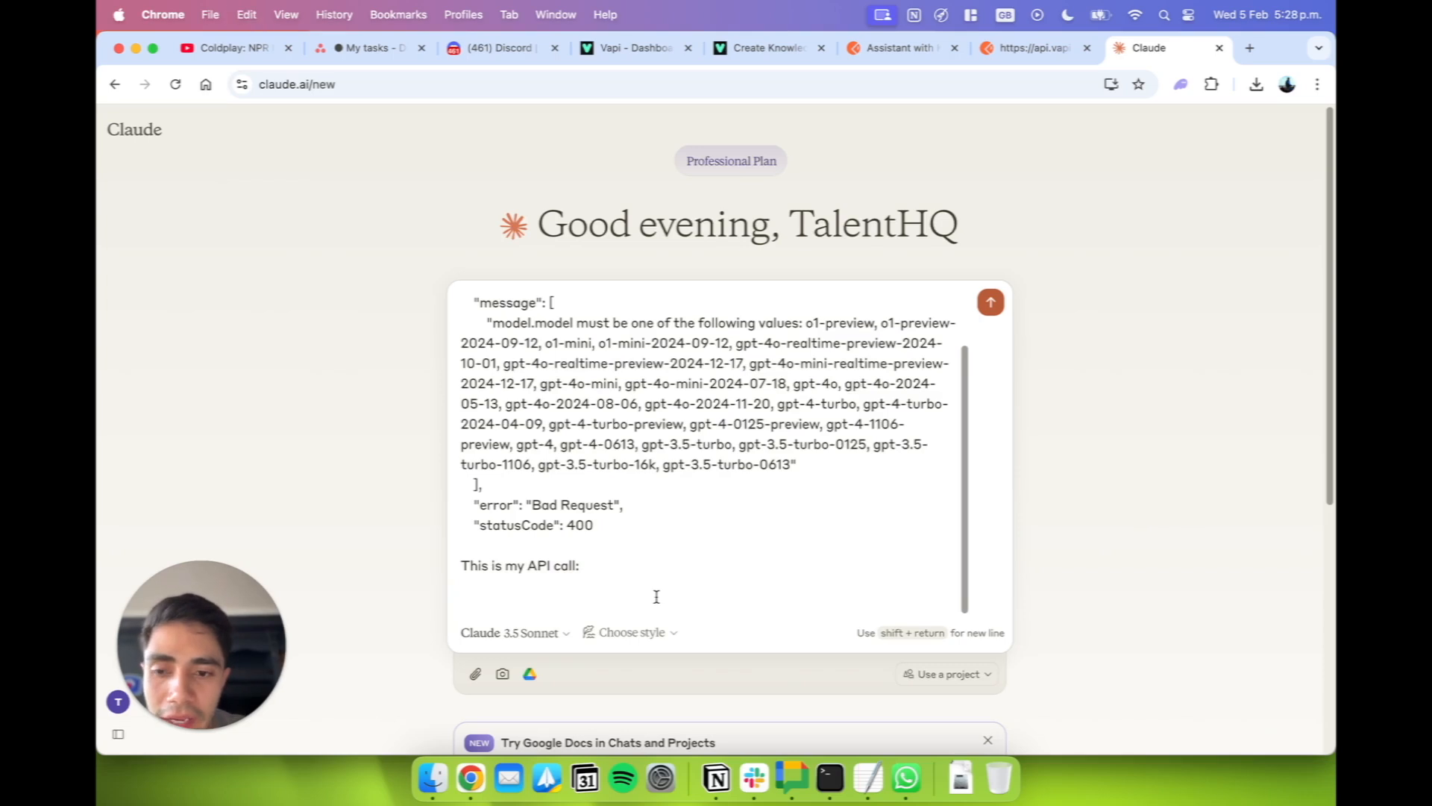
{"action": "key", "text": "super+v"}
{"action": "key", "text": "Return"}
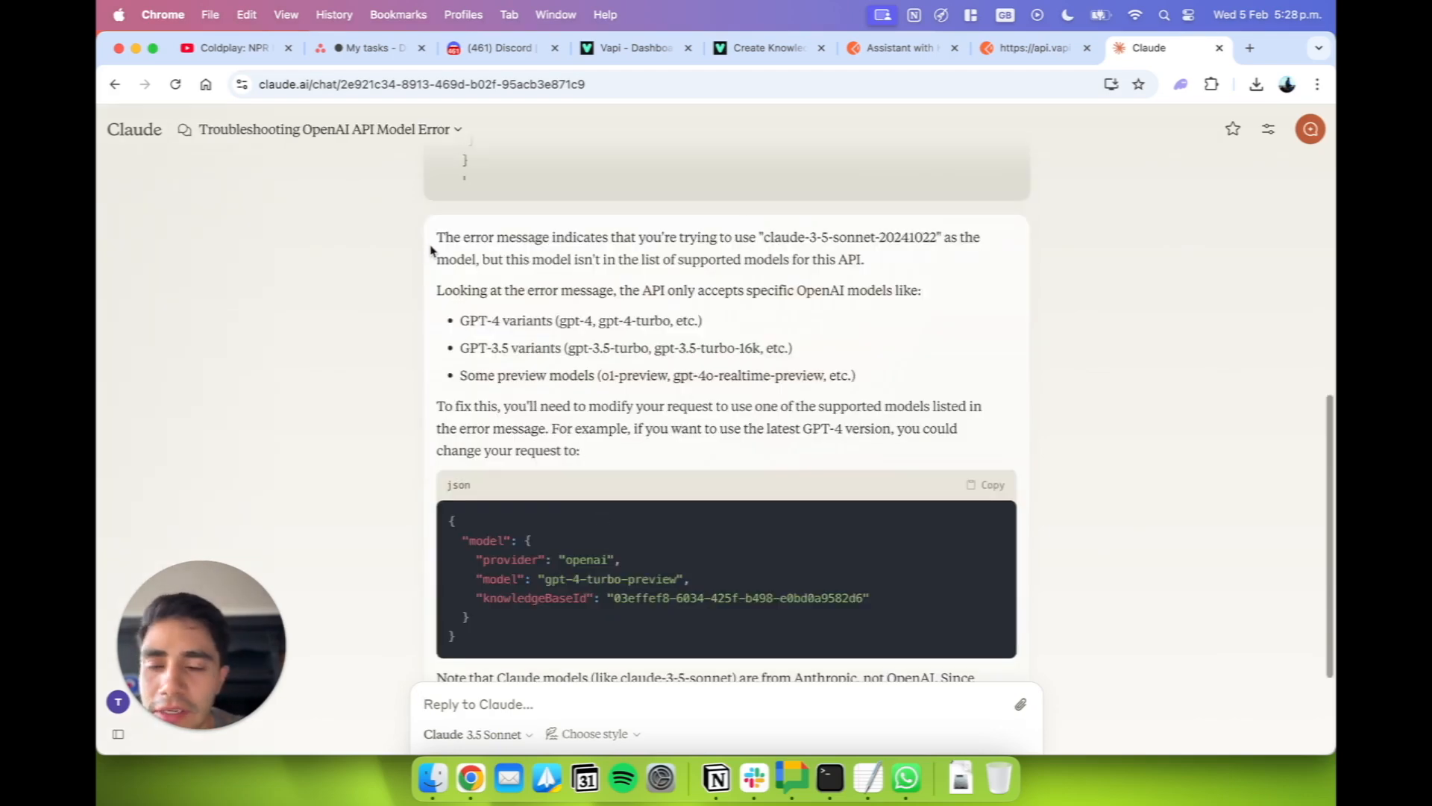
Copy Claude's suggested JSON with model "gpt-4-turbo-preview" and replace the whole Postman request body with it.
{"action": "left_click_drag", "start_coordinate": [432, 250], "coordinate": [666, 419]}
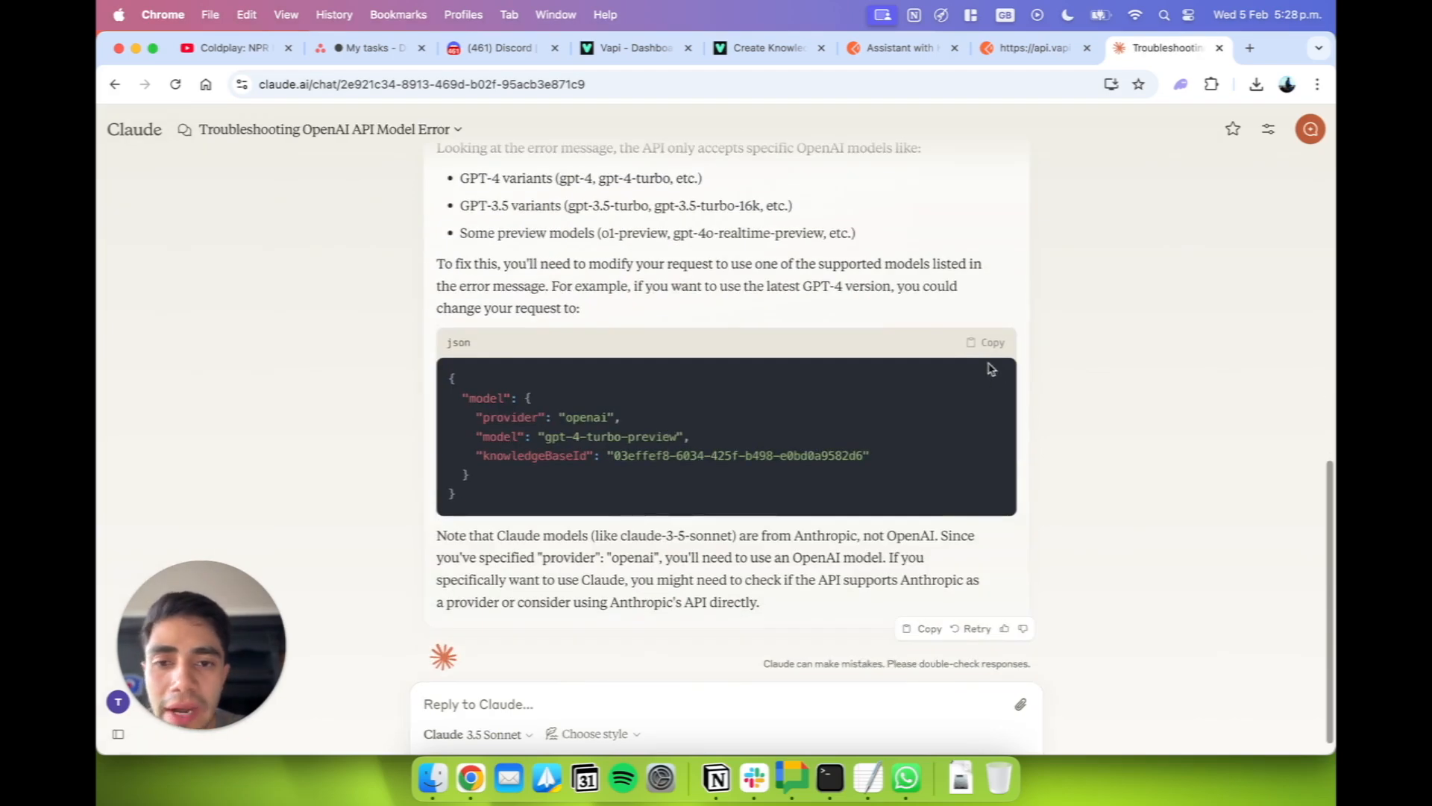
{"action": "left_click", "coordinate": [1002, 343]}
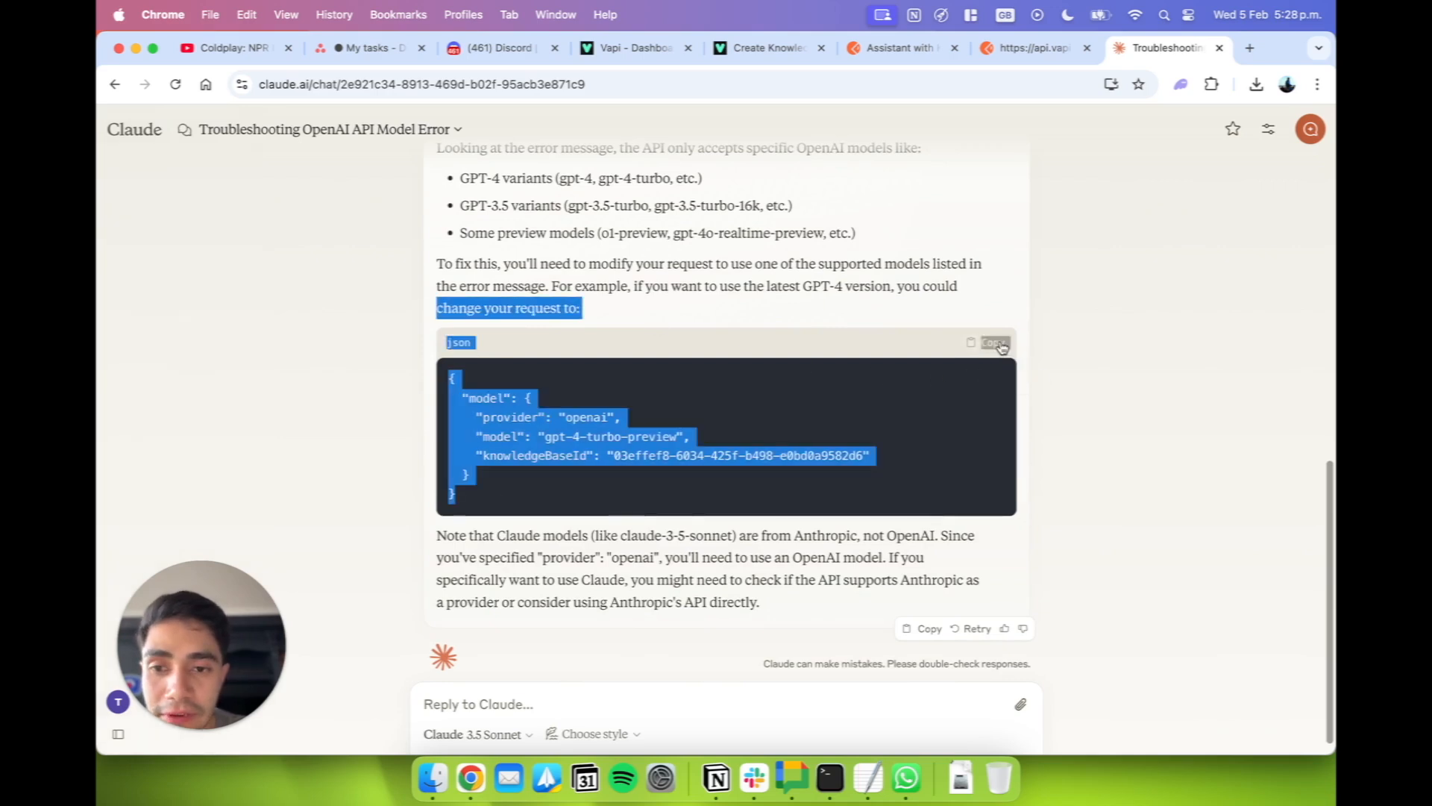
{"action": "left_click", "coordinate": [1078, 319]}
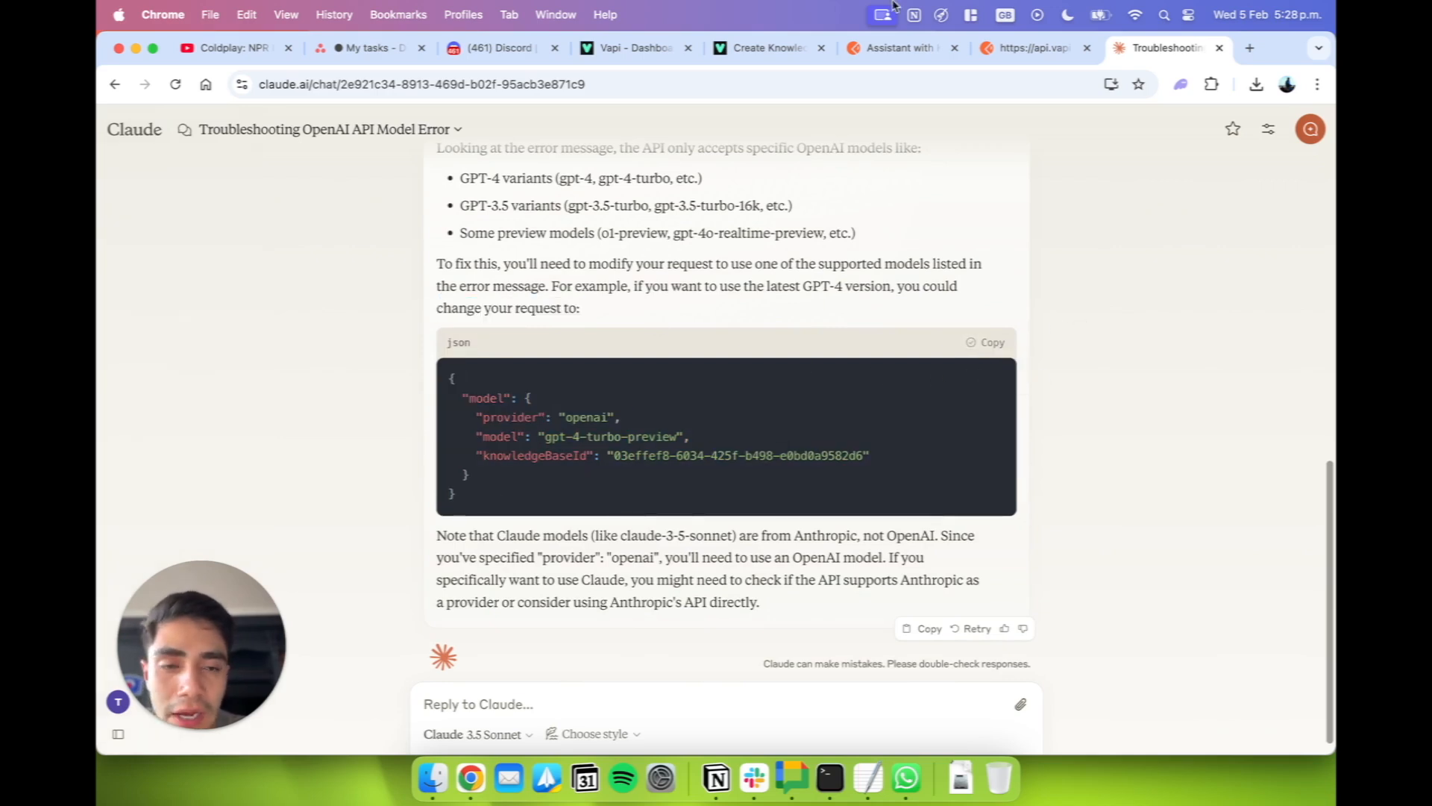
{"action": "left_click", "coordinate": [897, 49]}
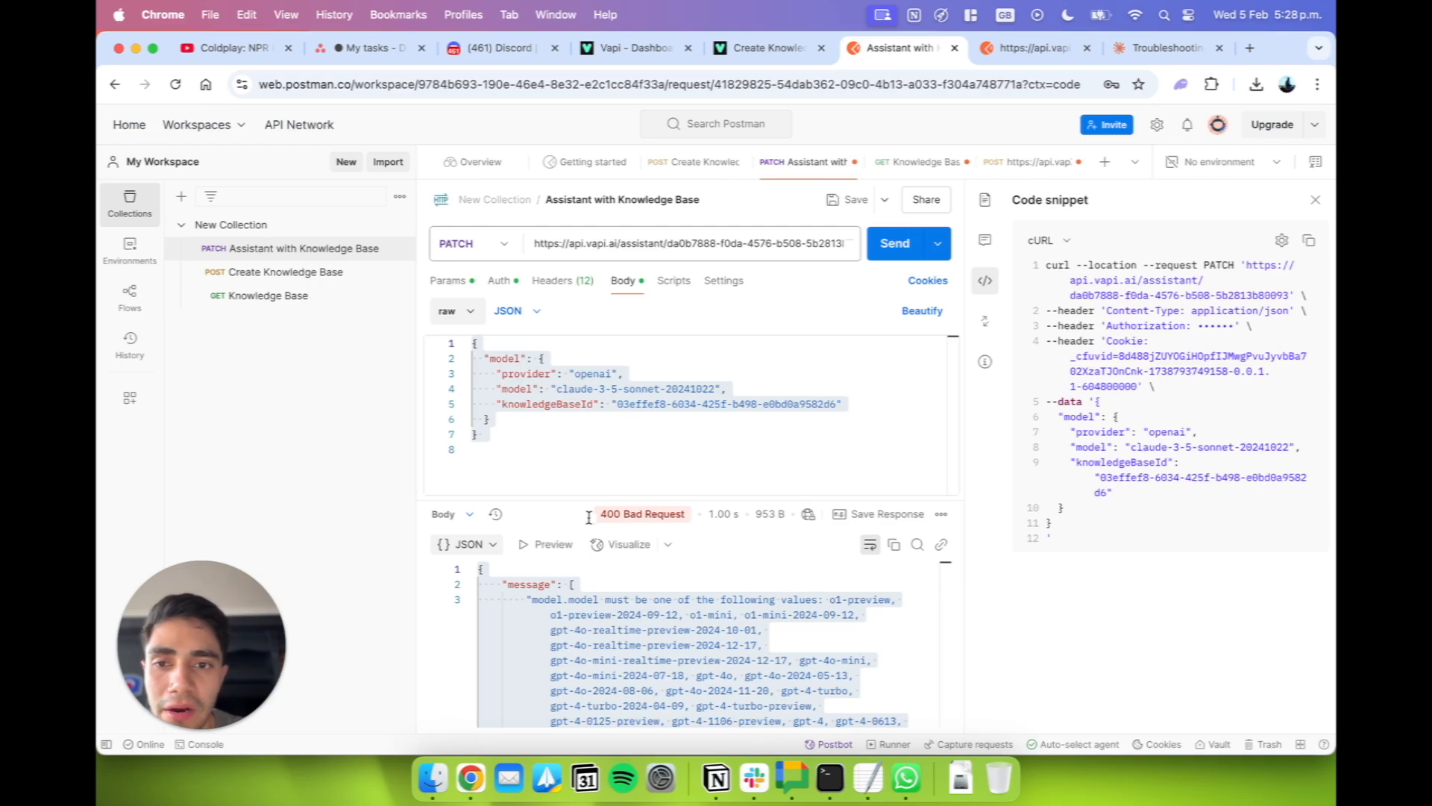
{"action": "left_click", "coordinate": [533, 451]}
{"action": "key", "text": "cmd+a"}
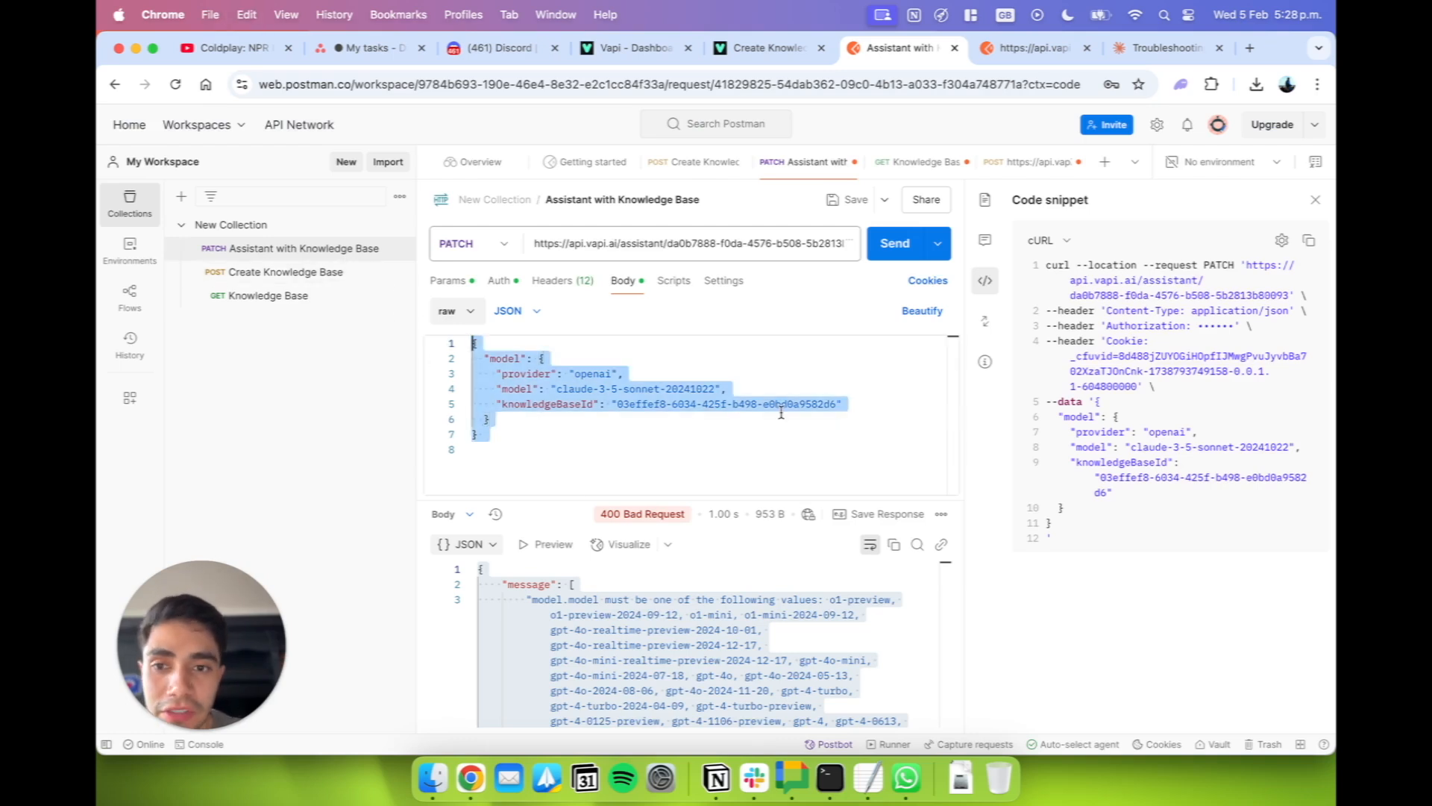
{"action": "type", "text": "{   \"model\": {     \"provider\": \"openai\",     \"model\": \"gpt-4-turbo-preview\",     \"knowledgeBaseId\": \"03effef8-6034-425f-b498-e0bd0a9582d6\"   } }"}
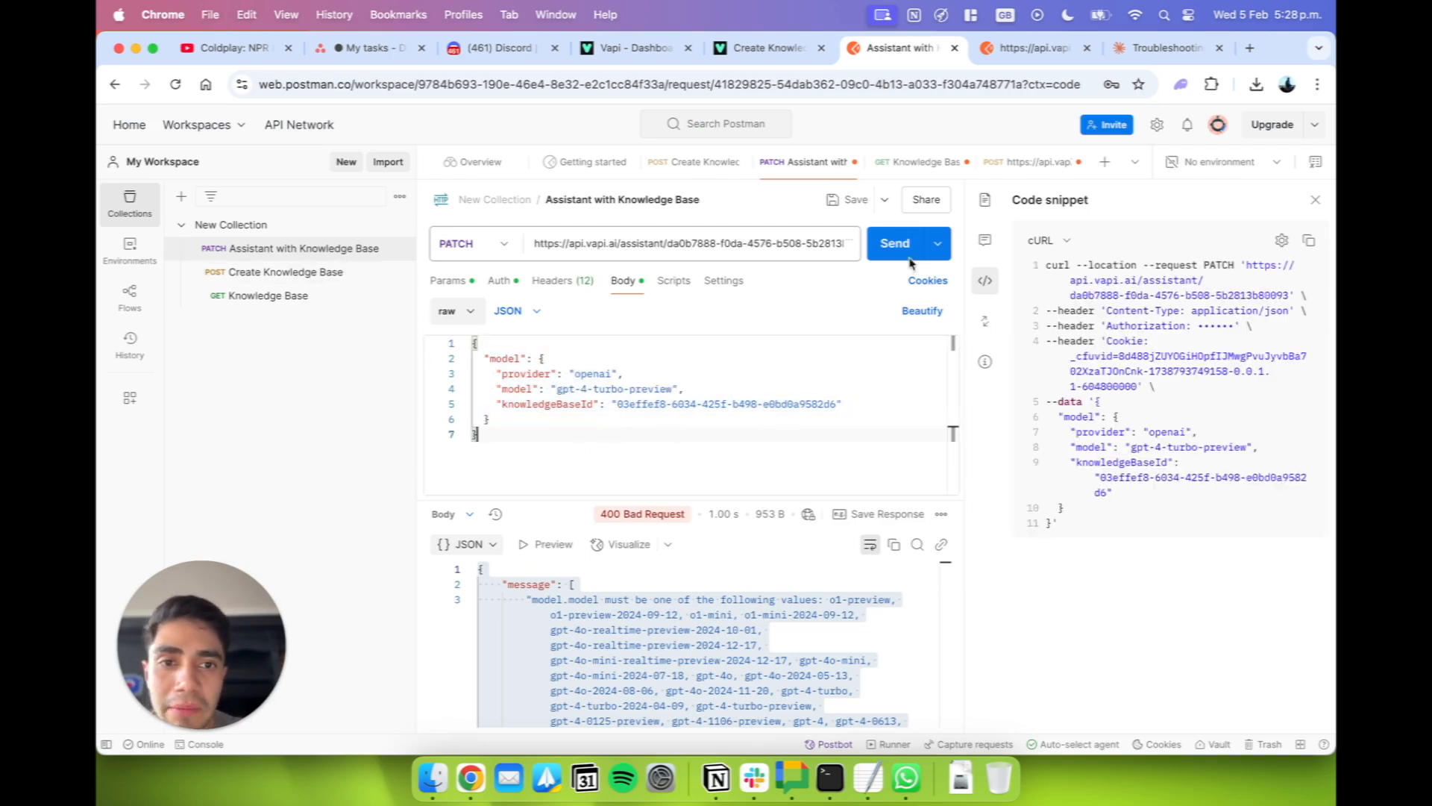
Send the PATCH request with the corrected body and check the response status.
{"action": "left_click", "coordinate": [894, 244]}
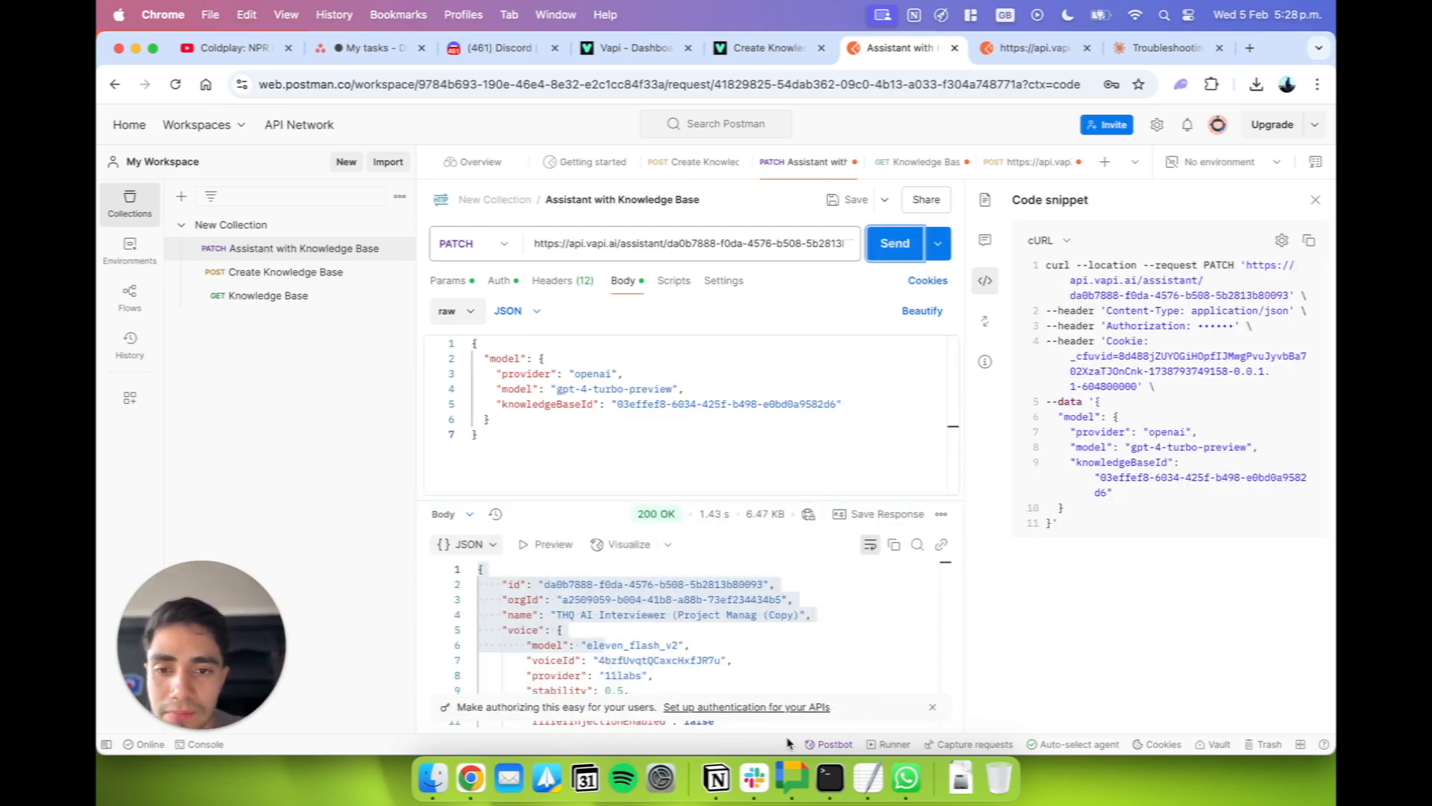
{"action": "scroll", "coordinate": [646, 529], "scroll_direction": "up", "scroll_amount": 5}
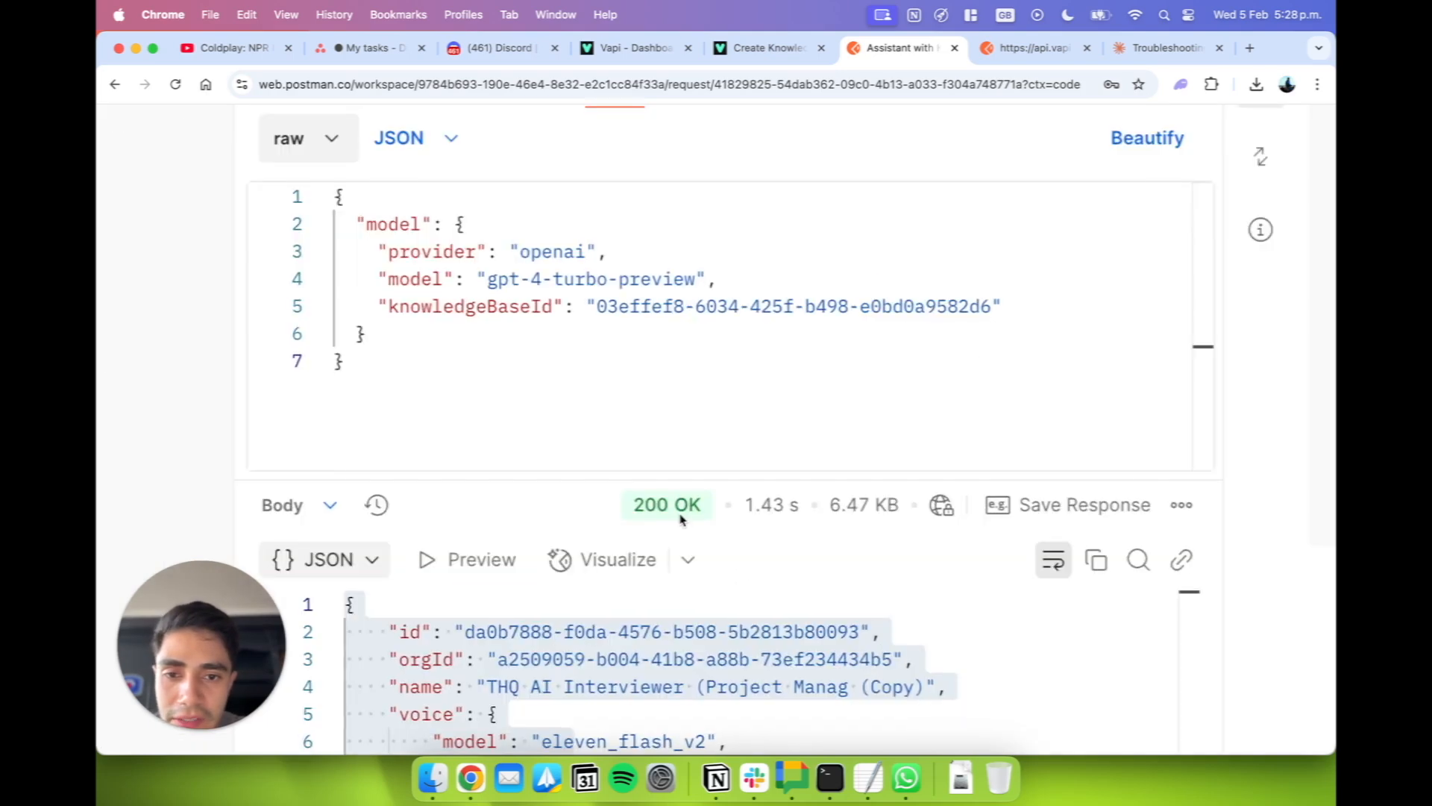
{"action": "mouse_move", "coordinate": [680, 518]}
{"action": "scroll", "coordinate": [681, 518], "scroll_direction": "down", "scroll_amount": 3}
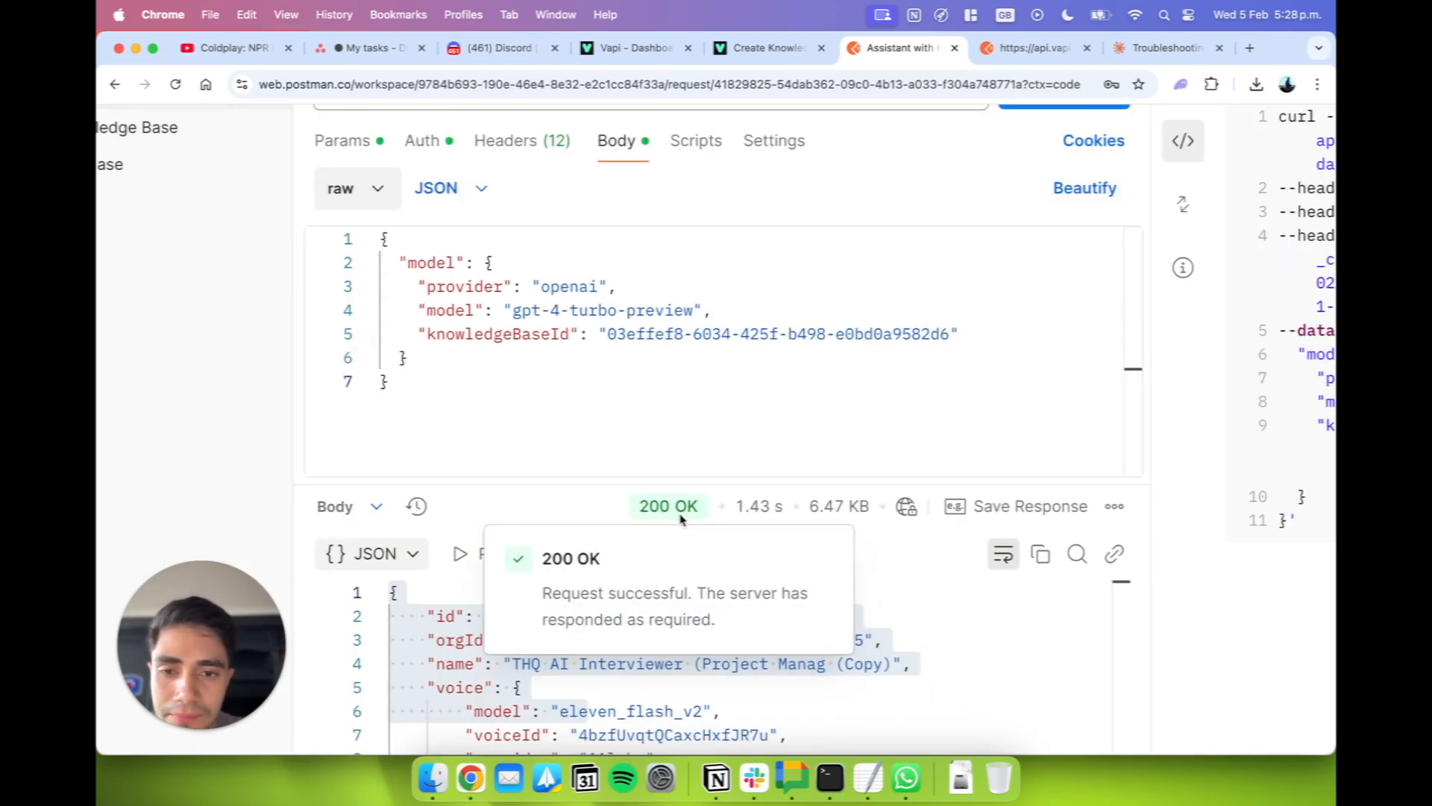
{"action": "scroll", "coordinate": [637, 50], "scroll_direction": "down", "scroll_amount": 3}
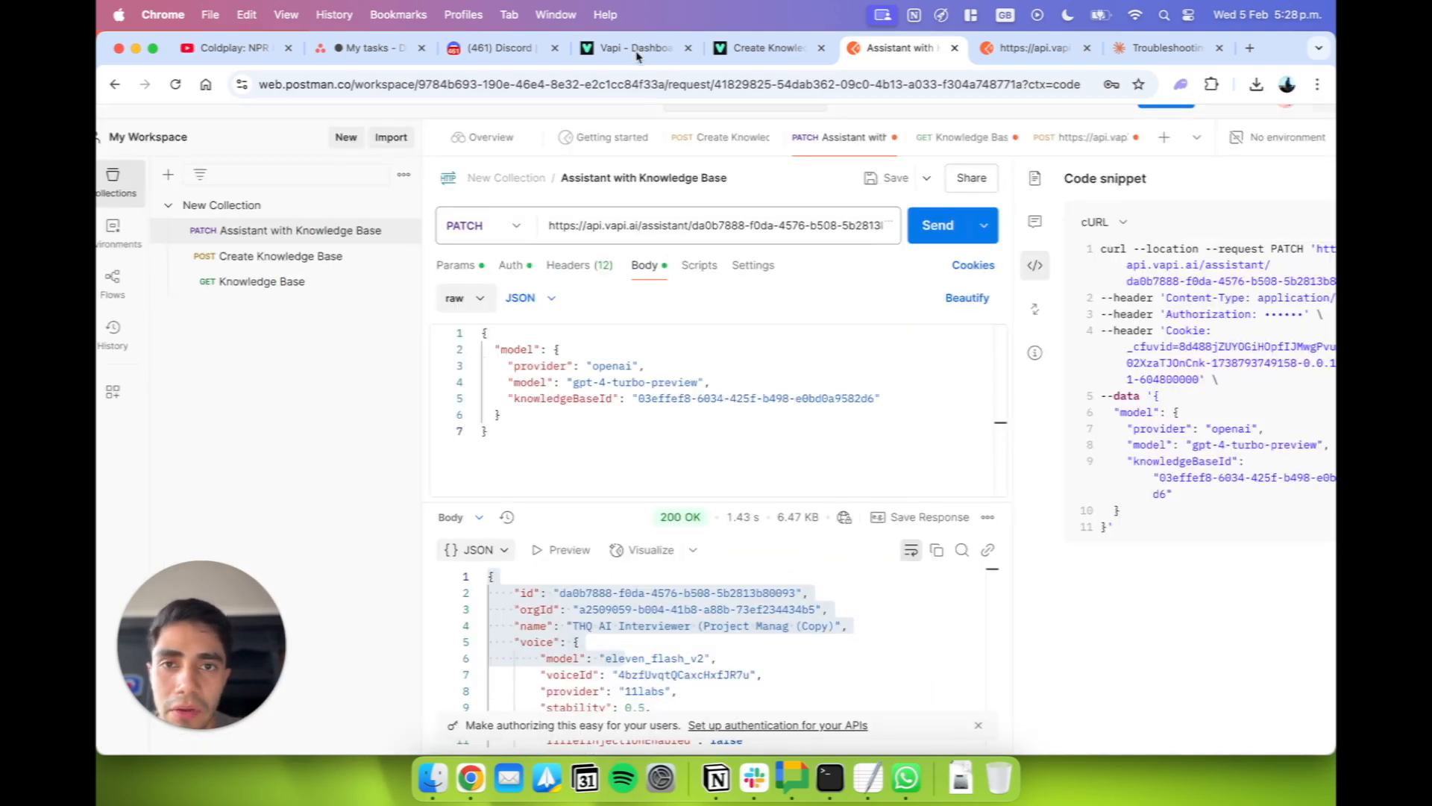
Switch to the Vapi dashboard and set the assistant's provider to anthropic and its model to claude-3-5-sonnet-20241022.
{"action": "left_click", "coordinate": [637, 49]}
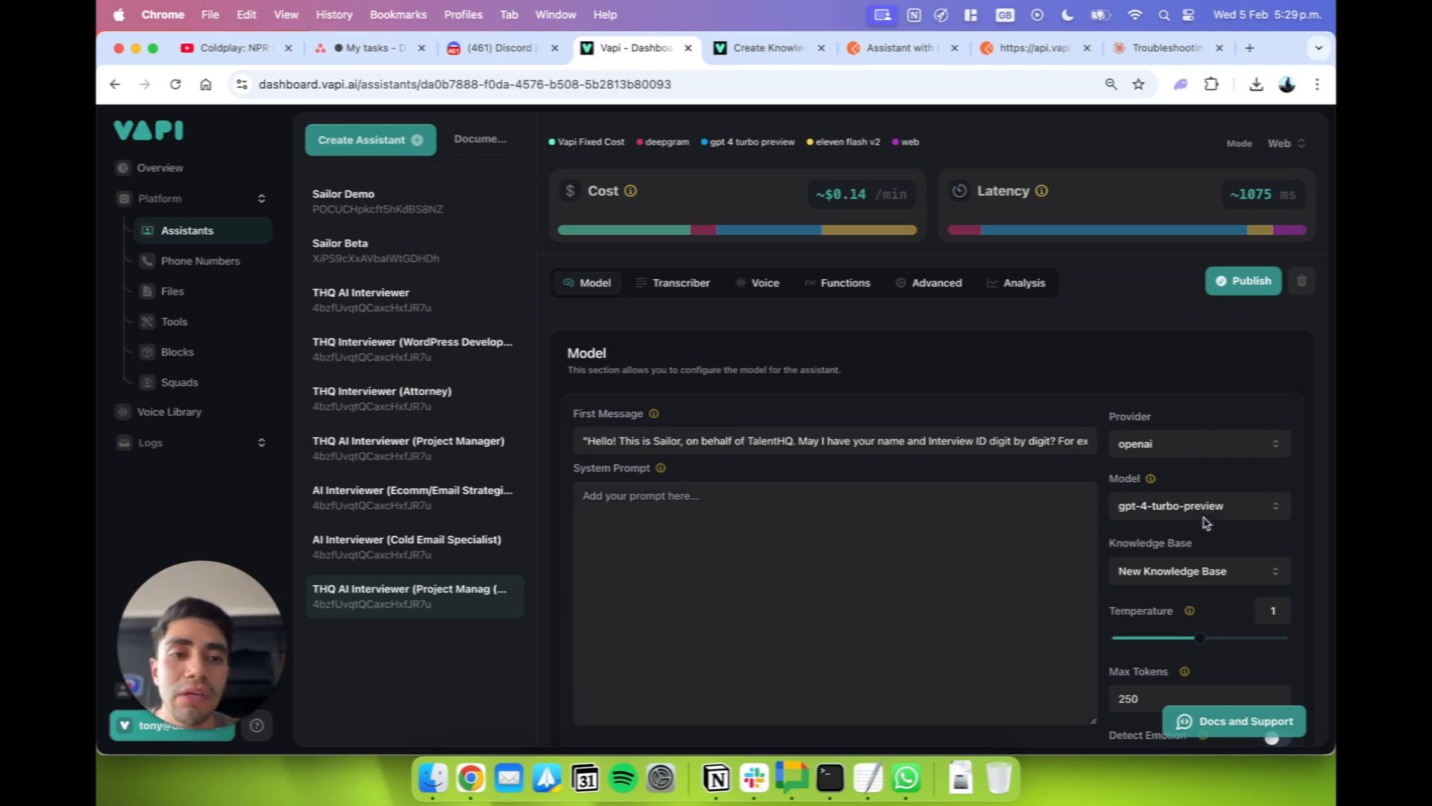
{"action": "left_click", "coordinate": [1185, 443]}
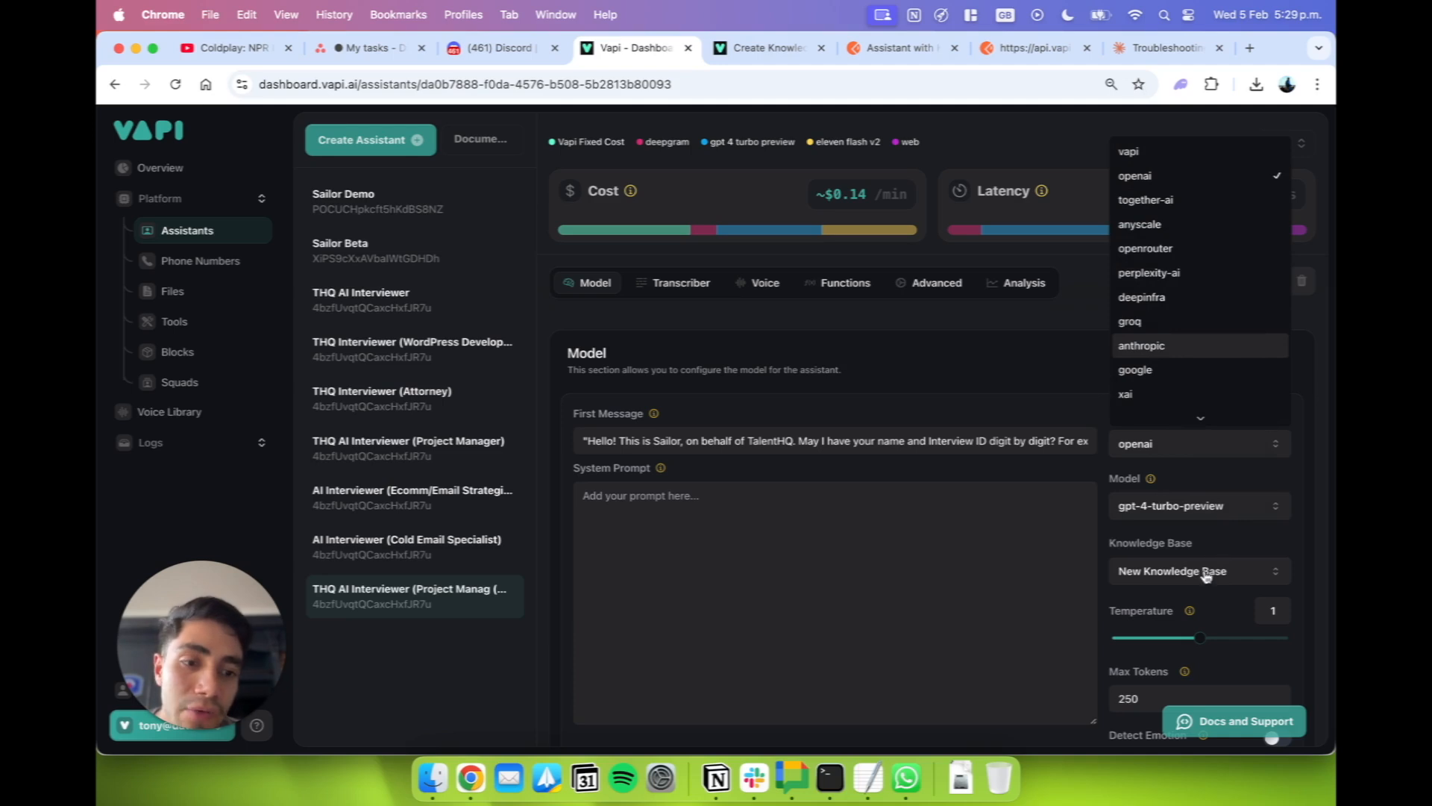
{"action": "key", "text": "Return"}
{"action": "left_click", "coordinate": [1192, 505]}
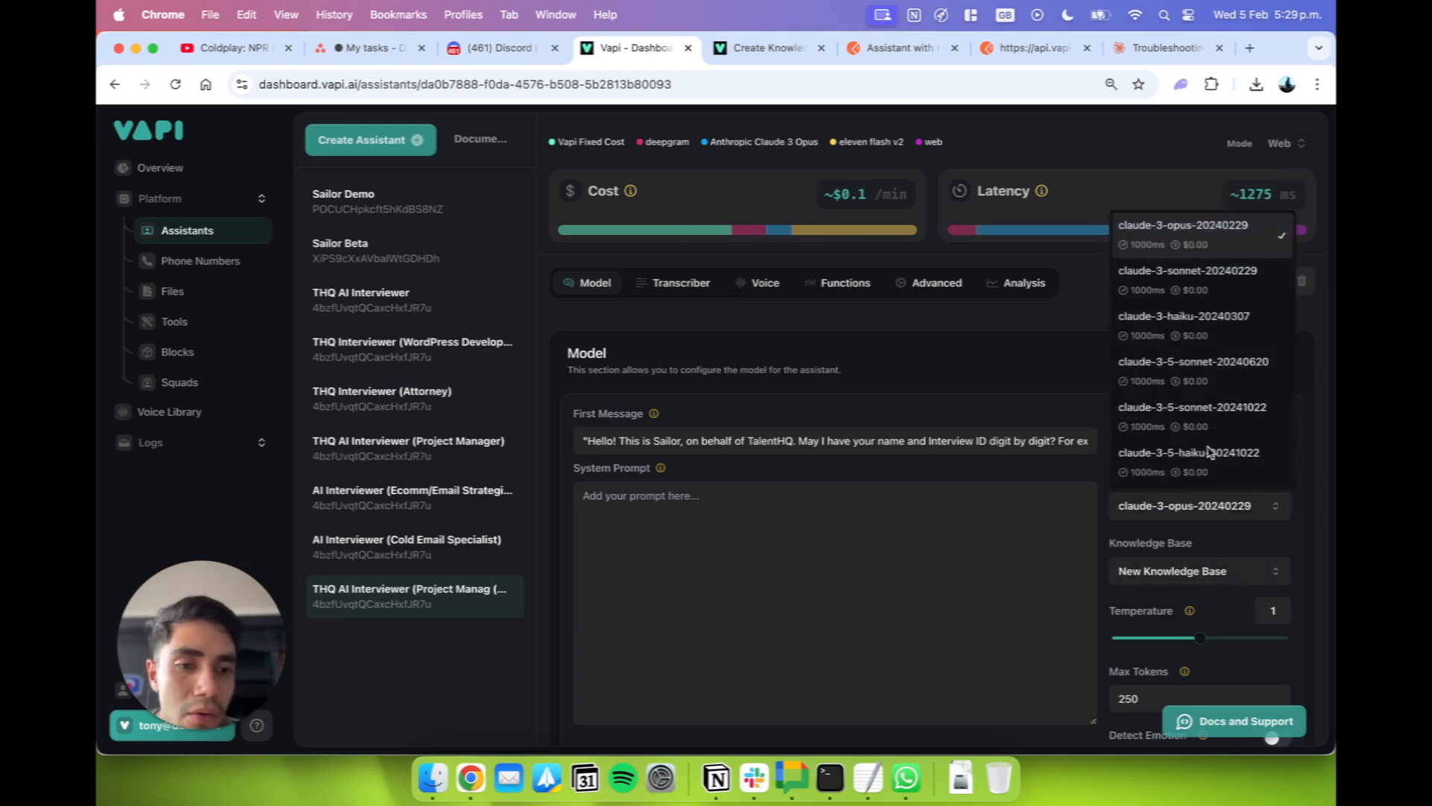
{"action": "left_click", "coordinate": [1234, 418]}
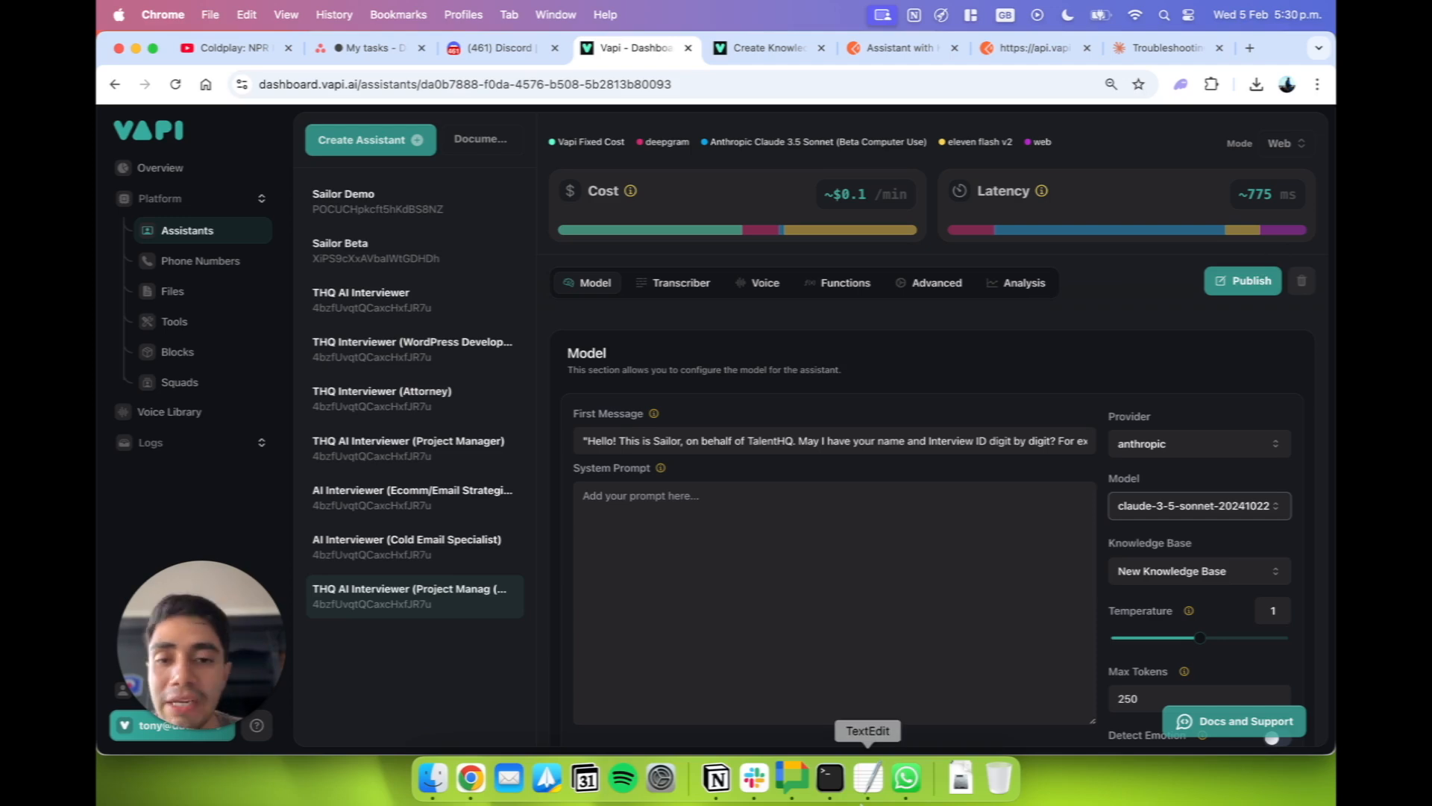
Open the assistant's list of available knowledge bases.
{"action": "left_click", "coordinate": [864, 795]}
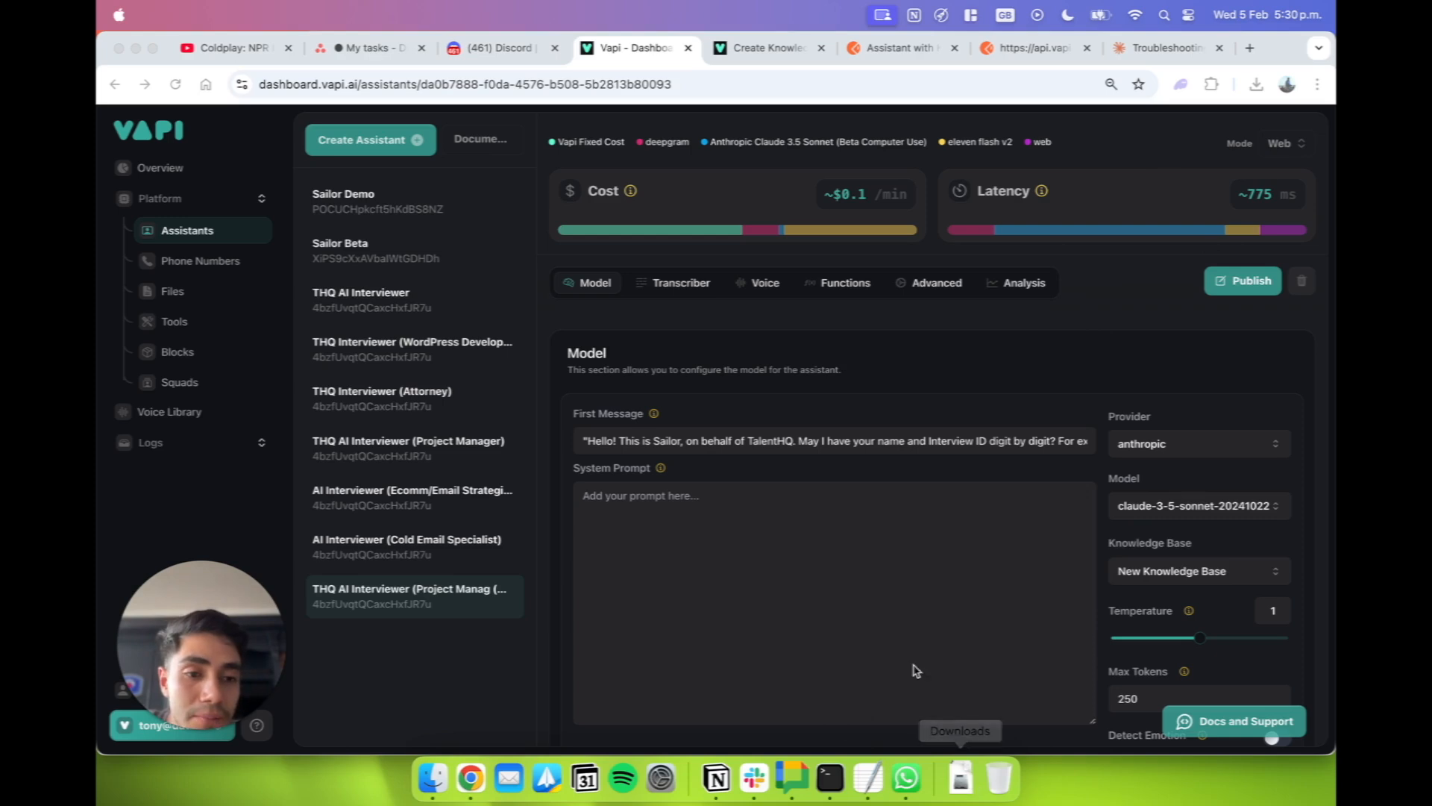
{"action": "left_click", "coordinate": [703, 672]}
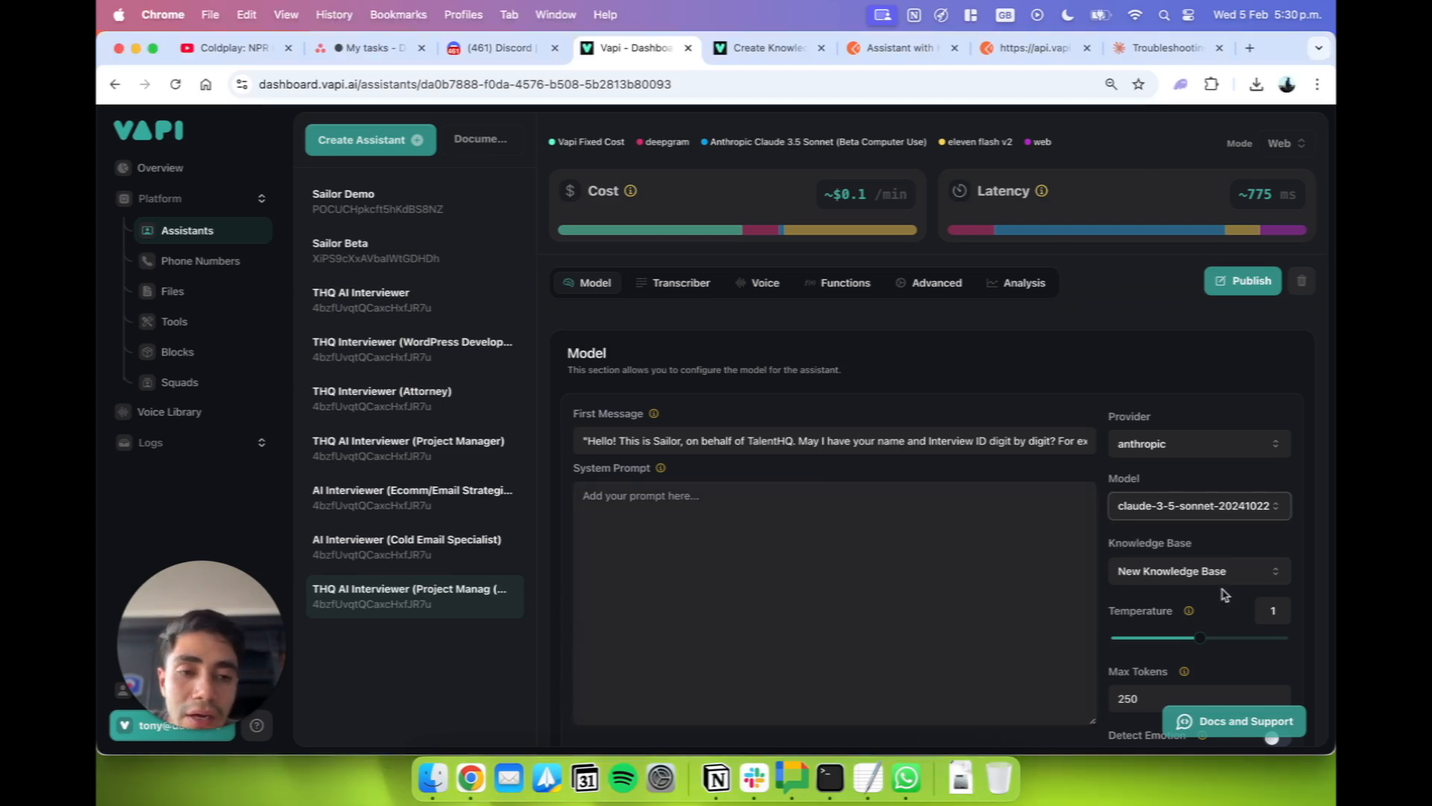
{"action": "left_click", "coordinate": [1204, 545]}
{"action": "left_click", "coordinate": [1217, 579]}
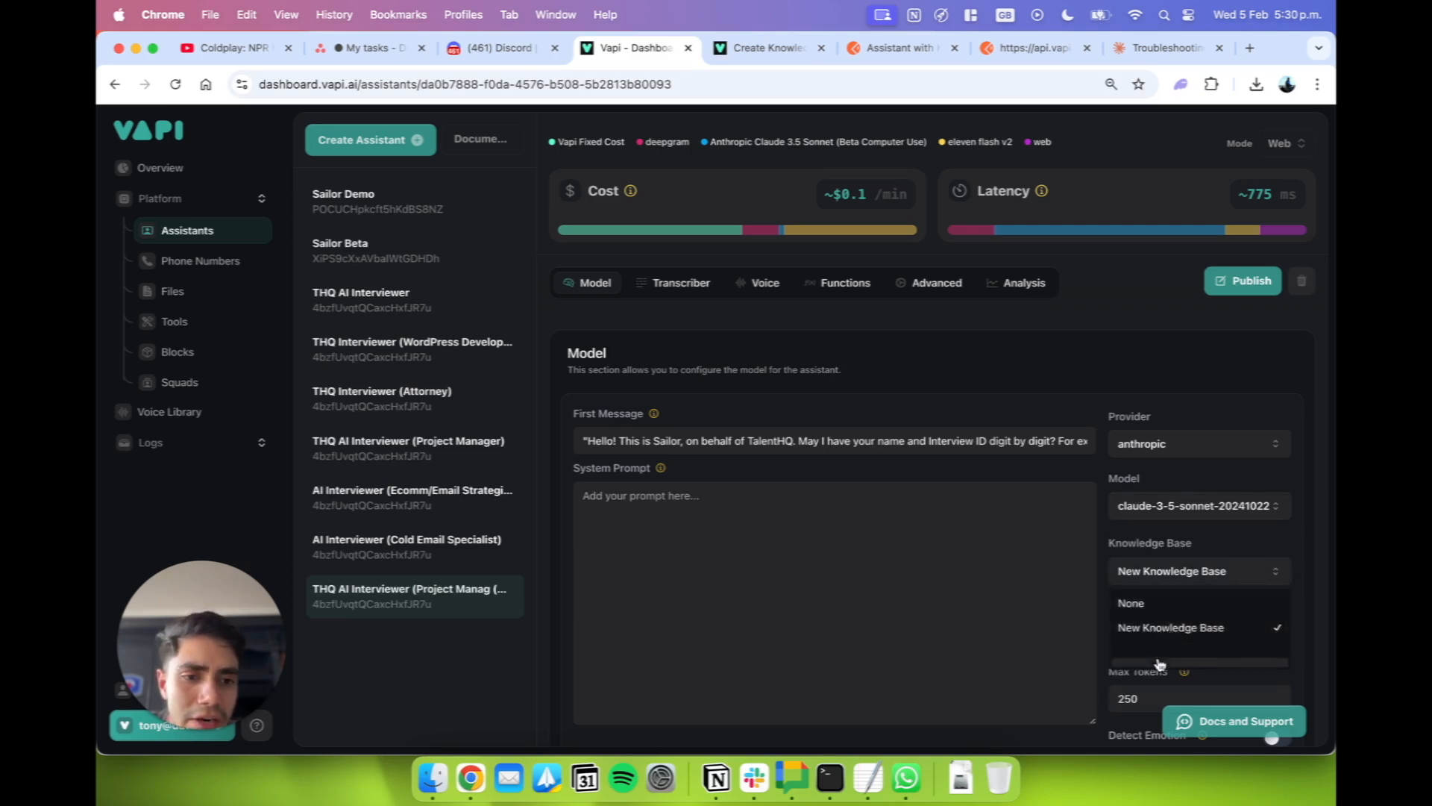